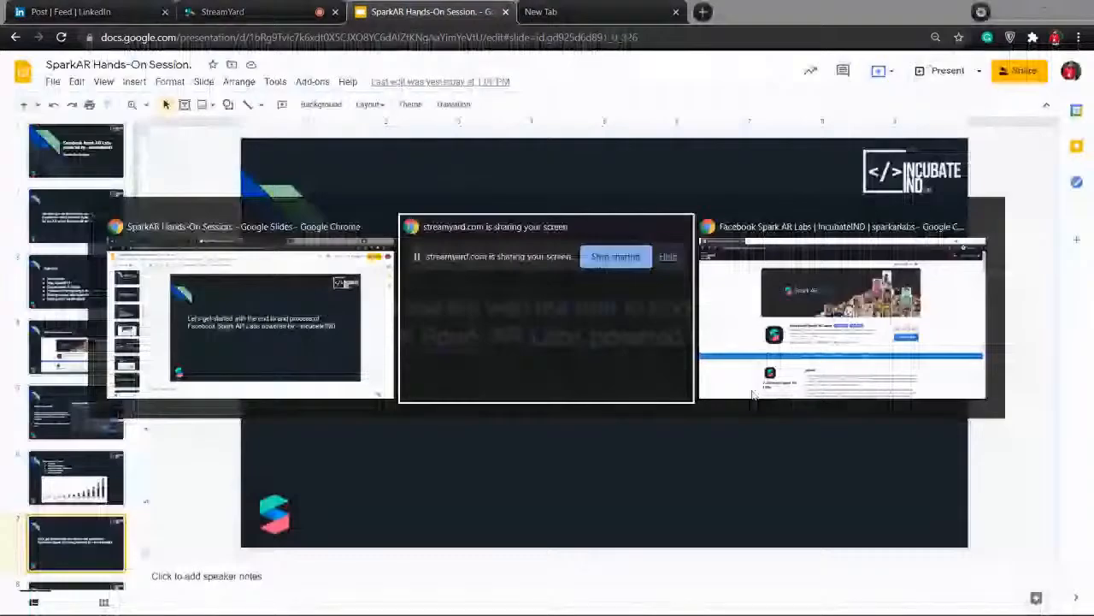
click(752, 395)
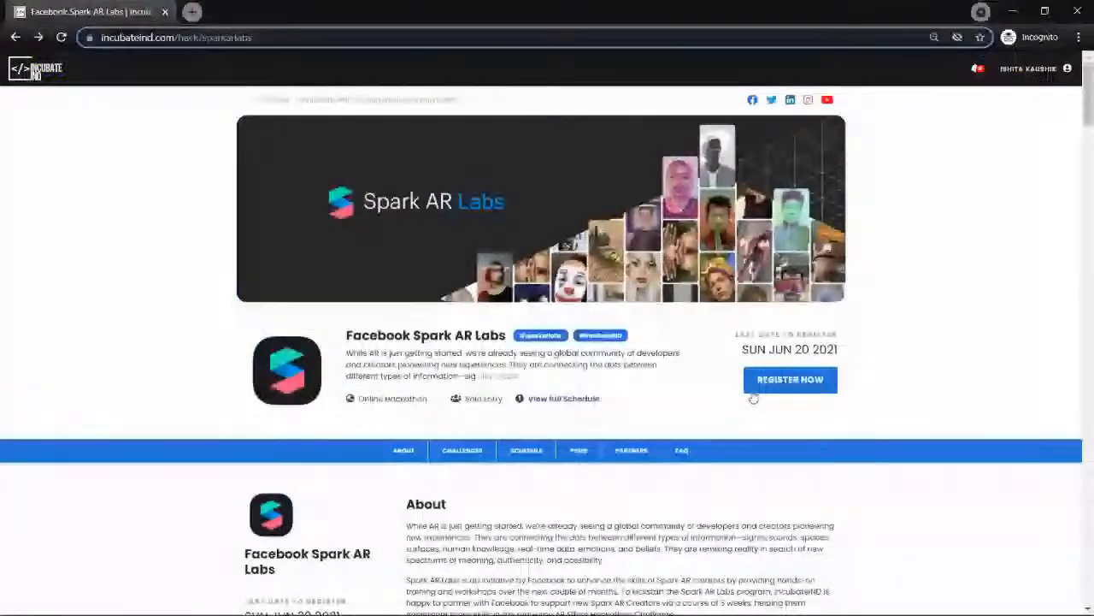
click(427, 38)
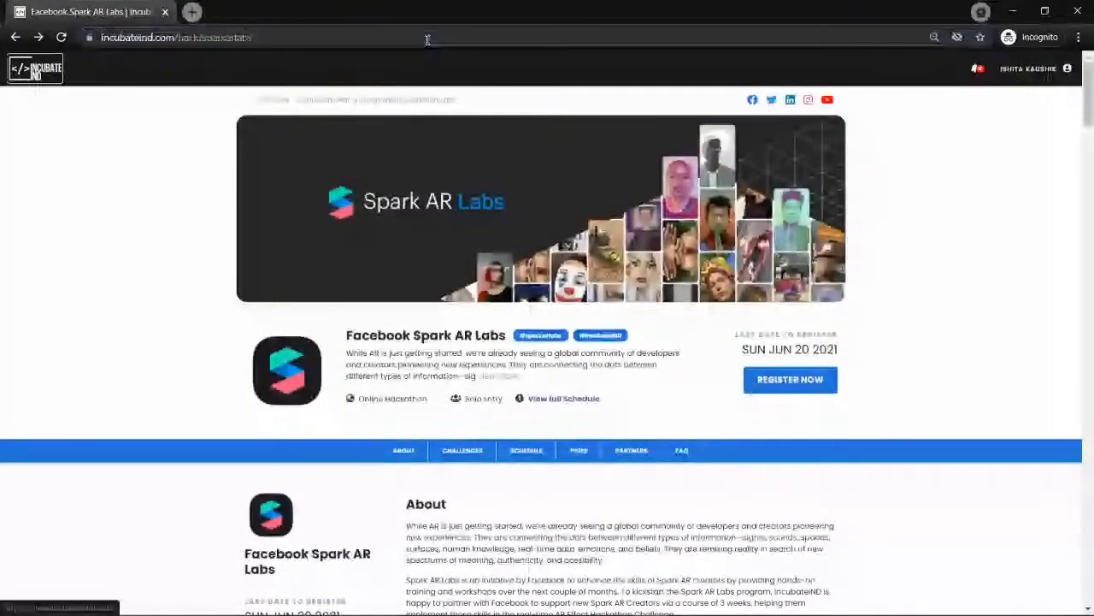
key(alt+Tab)
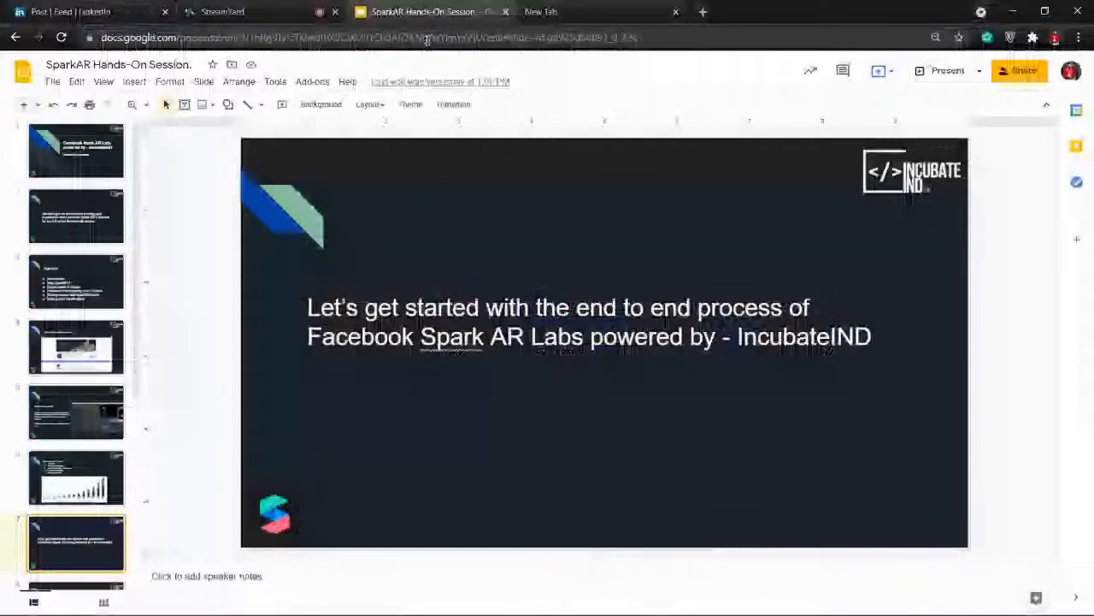
click(224, 12)
click(875, 572)
text(L)
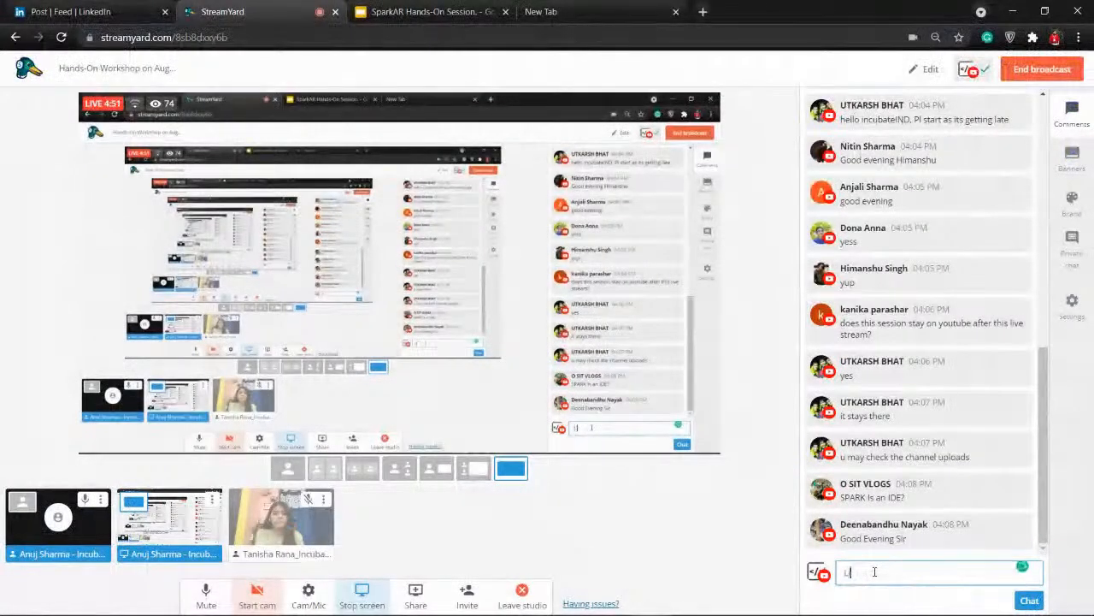
text(ink:)
key(shift+Return)
text(https://www.incubateind.com/hack/sparkarlab)
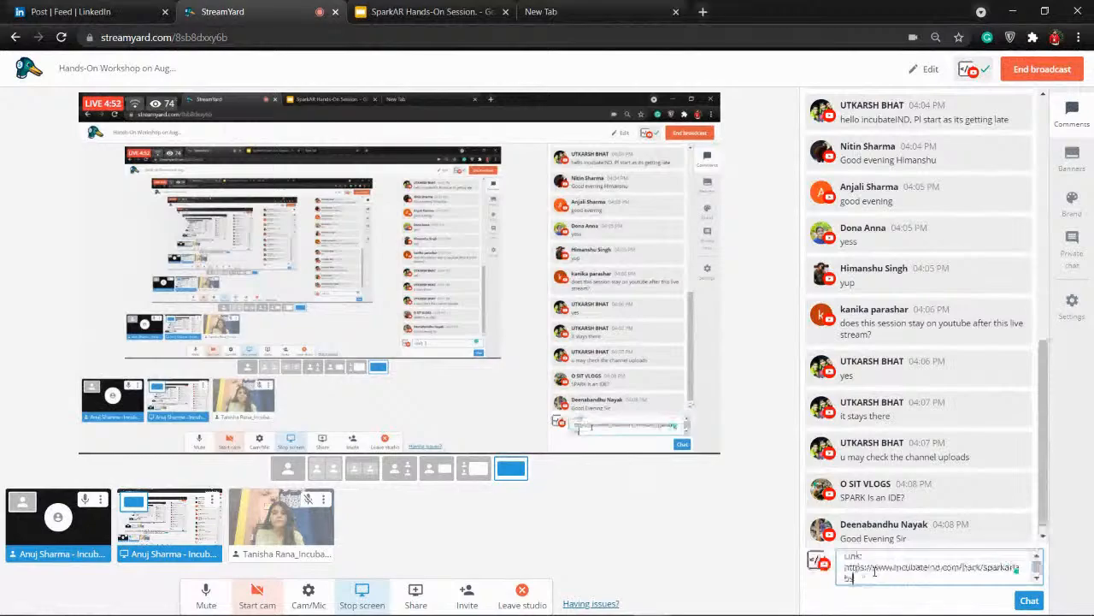
key(Return)
Step: Return to the Facebook Spark AR Labs page and examine its About section and the enlarged Resources list
key(alt+Tab)
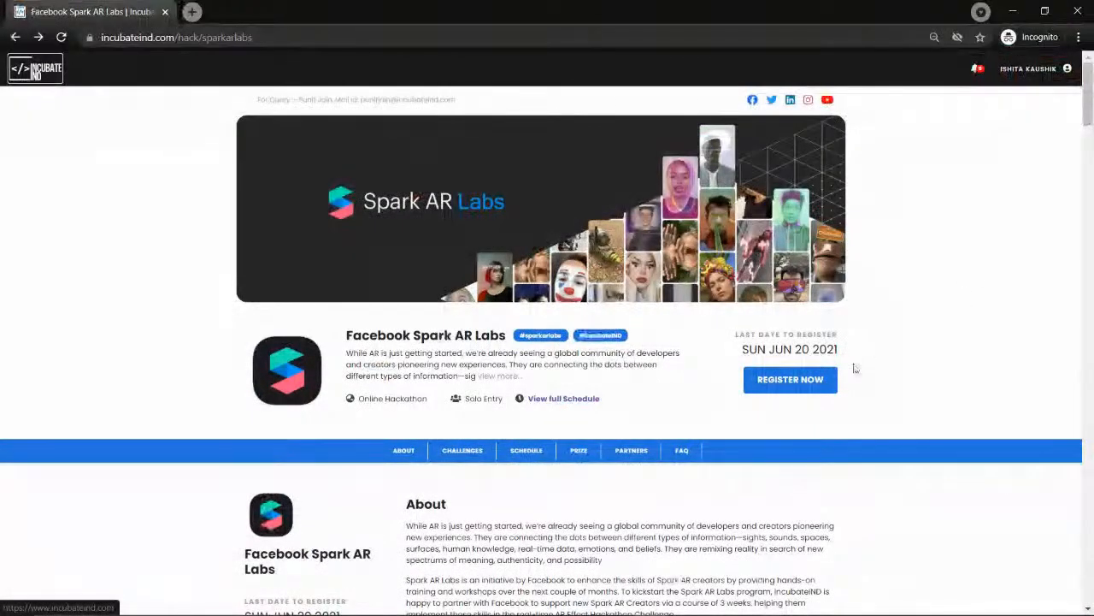
scroll(854, 367, down, 3)
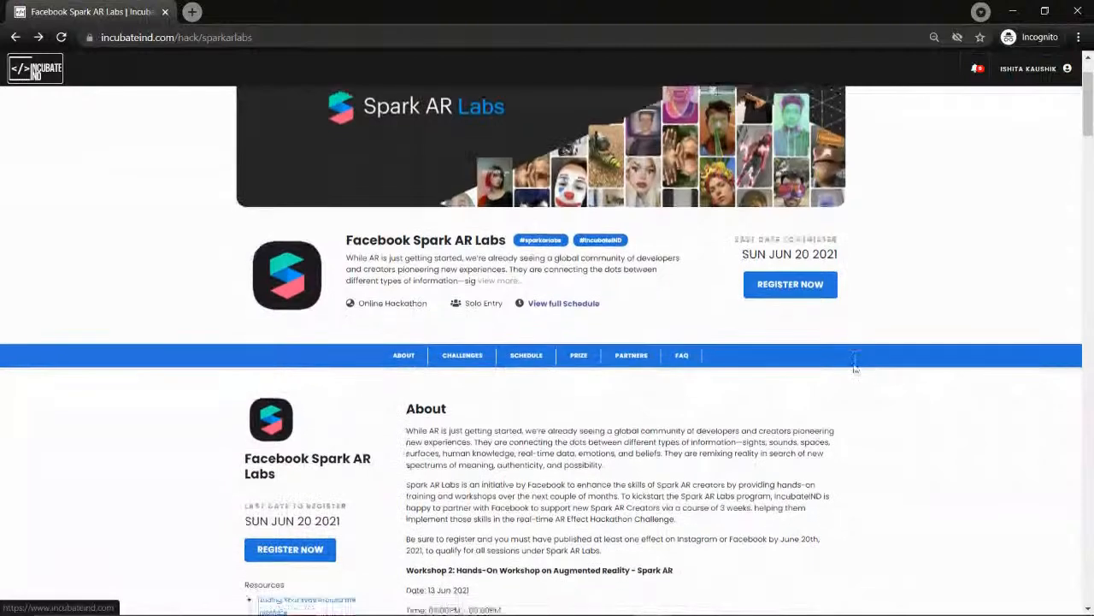
scroll(853, 367, down, 4)
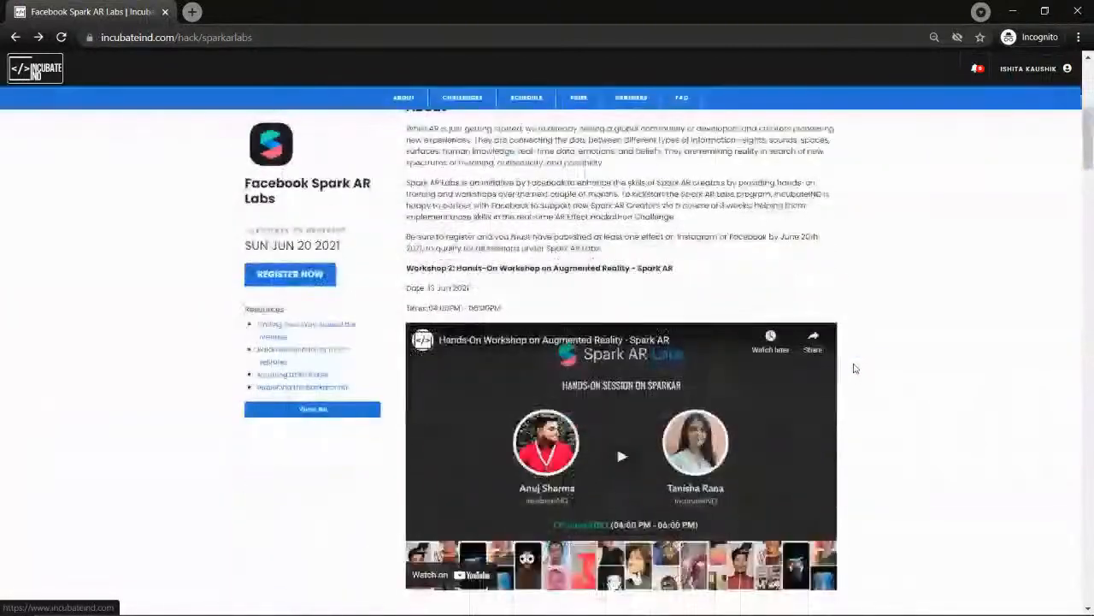
scroll(616, 268, up, 1)
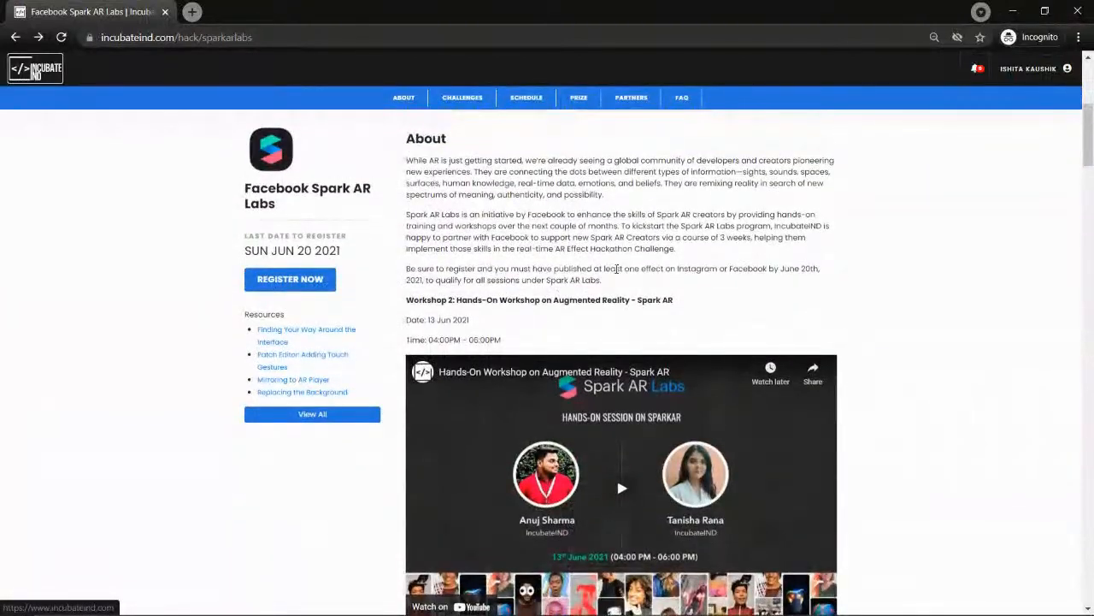
scroll(616, 269, down, 3)
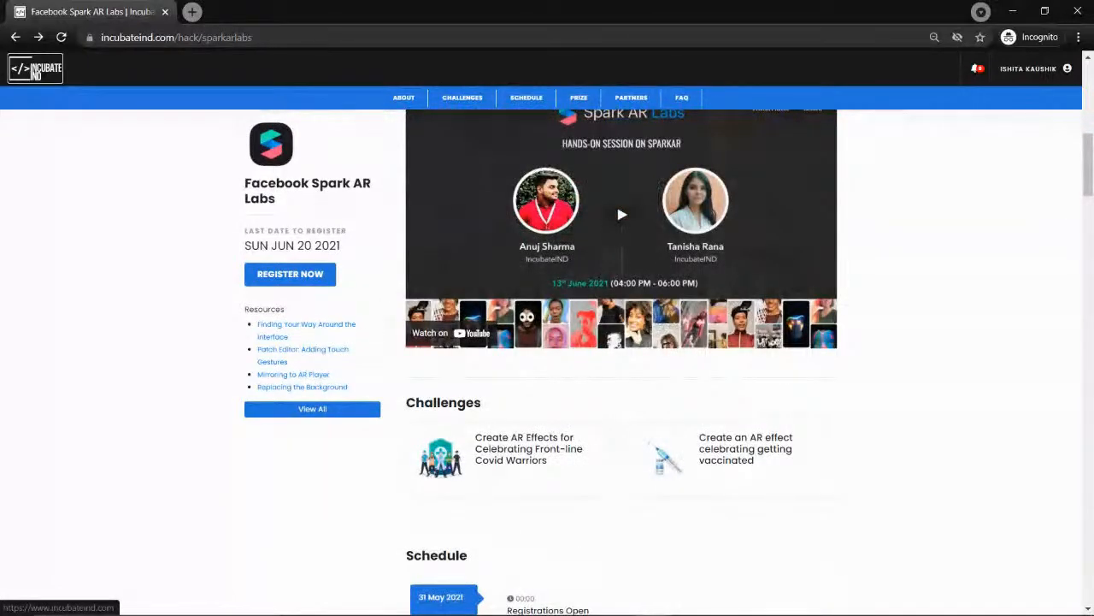
key(ctrl+plus)
key(ctrl+plus)
key(ctrl+plus)
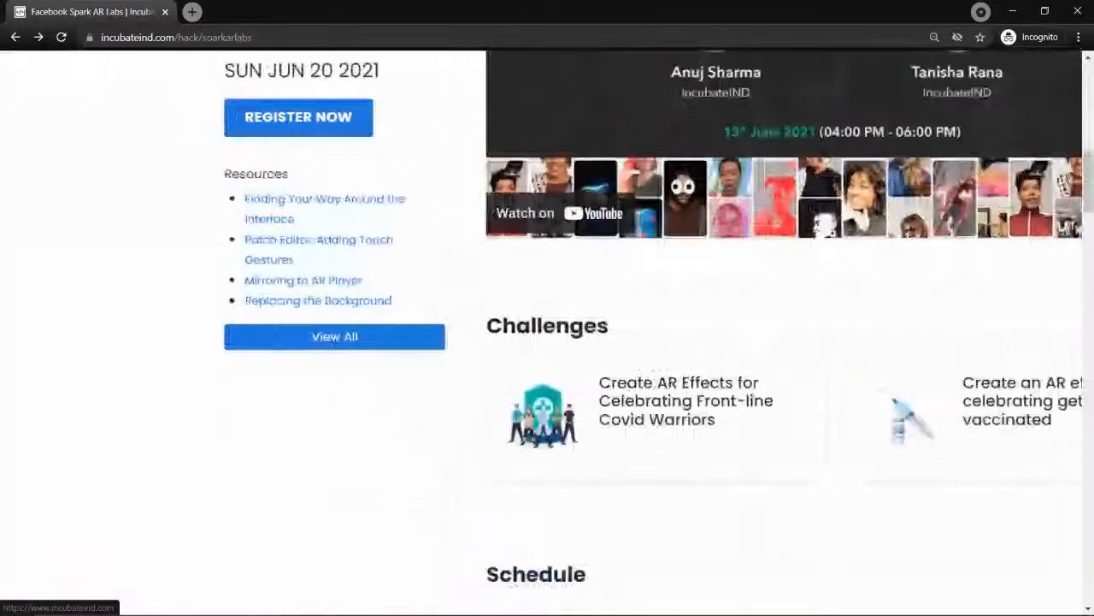
key(ctrl+plus)
key(ctrl+plus)
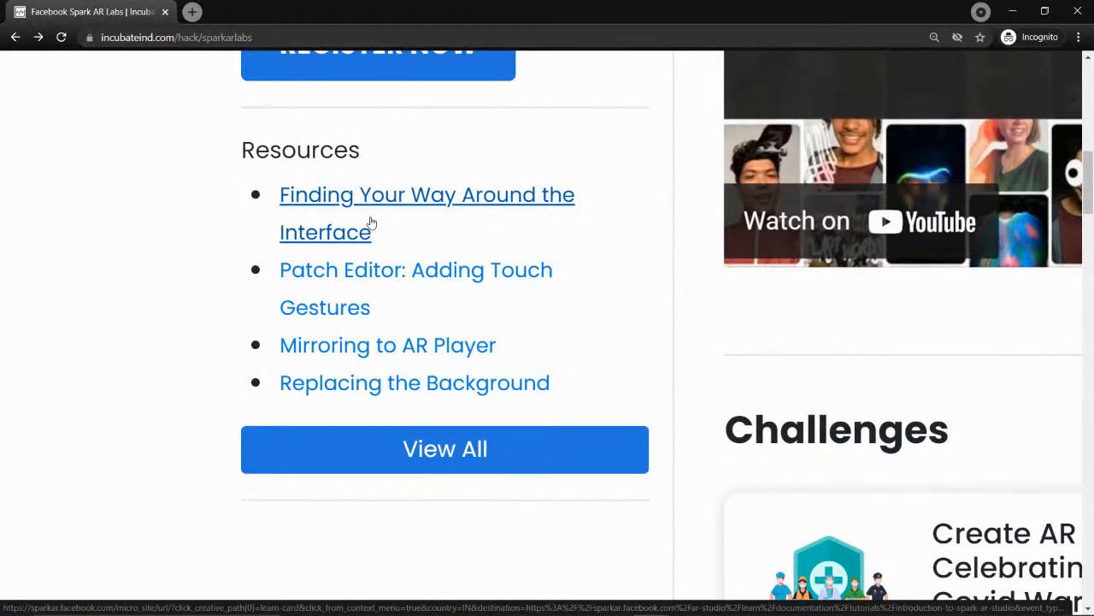
scroll(371, 223, right, 1)
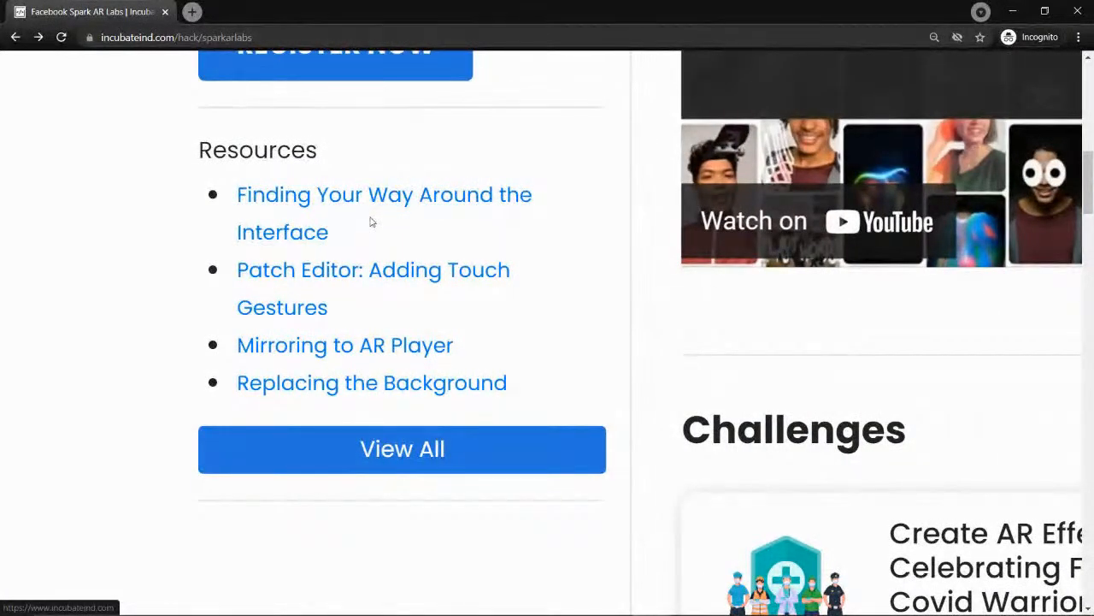
Step: Examine the Challenges section and the Schedule of workshops and submission dates on the event page
ctrl+scroll(371, 223, down, 5)
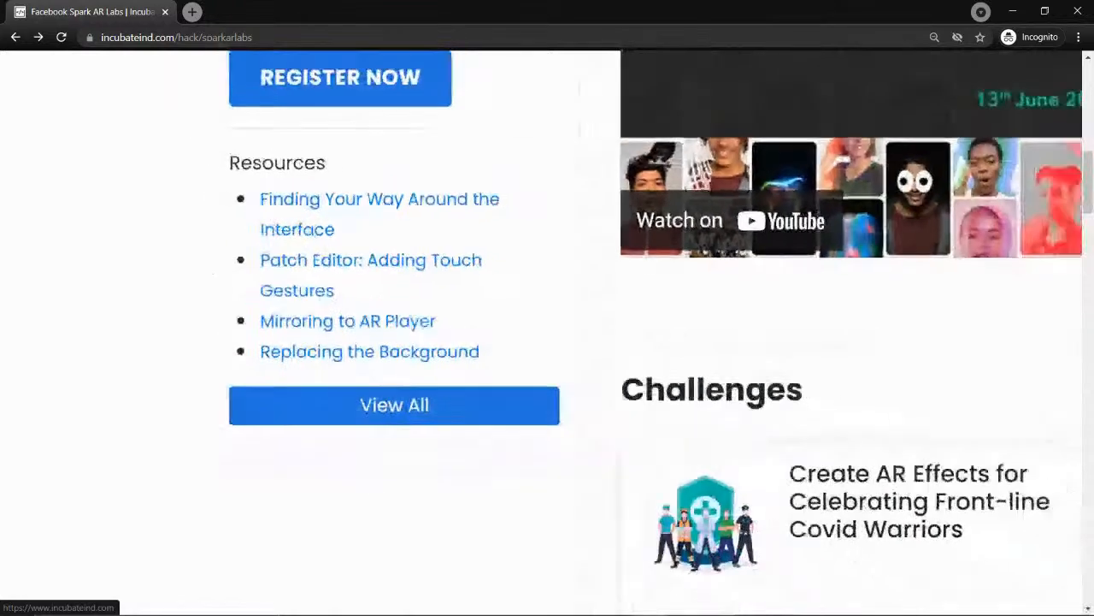
scroll(376, 224, right, 2)
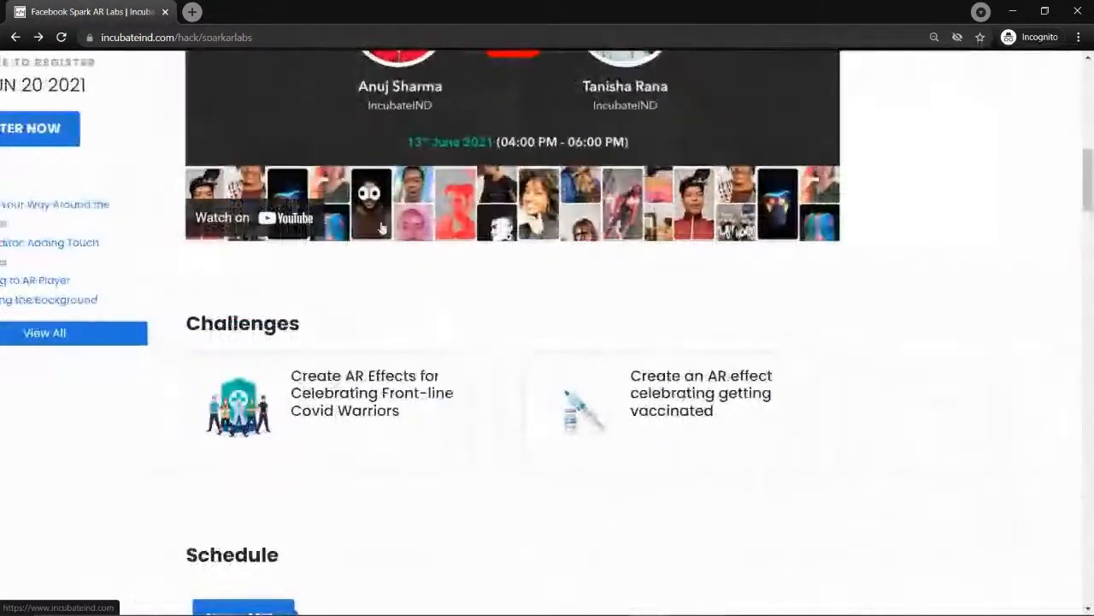
scroll(471, 457, down, 1)
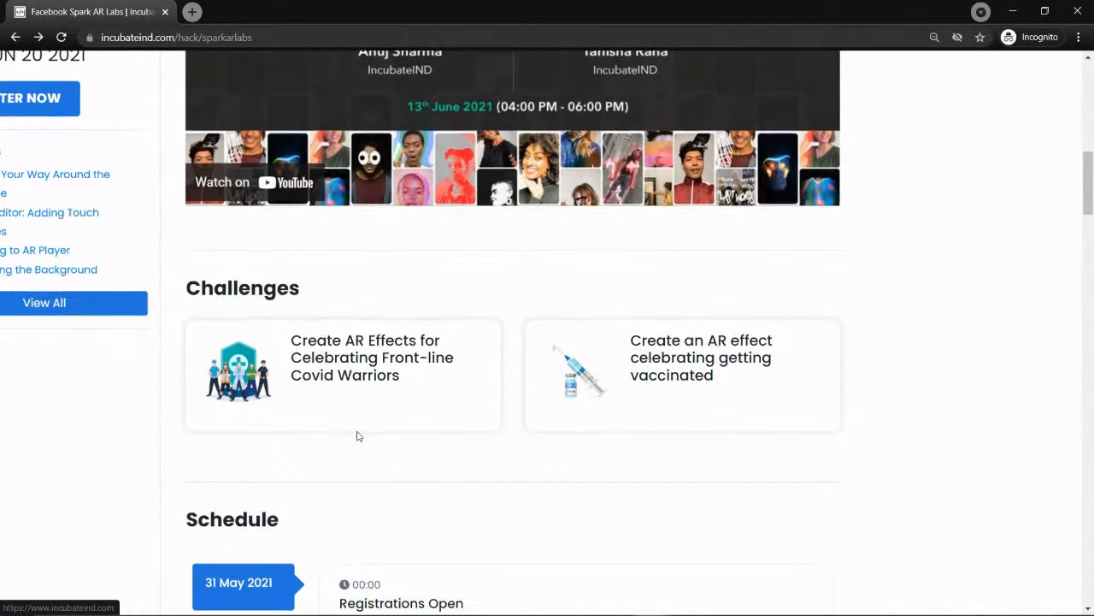
scroll(358, 436, down, 5)
scroll(359, 436, down, 3)
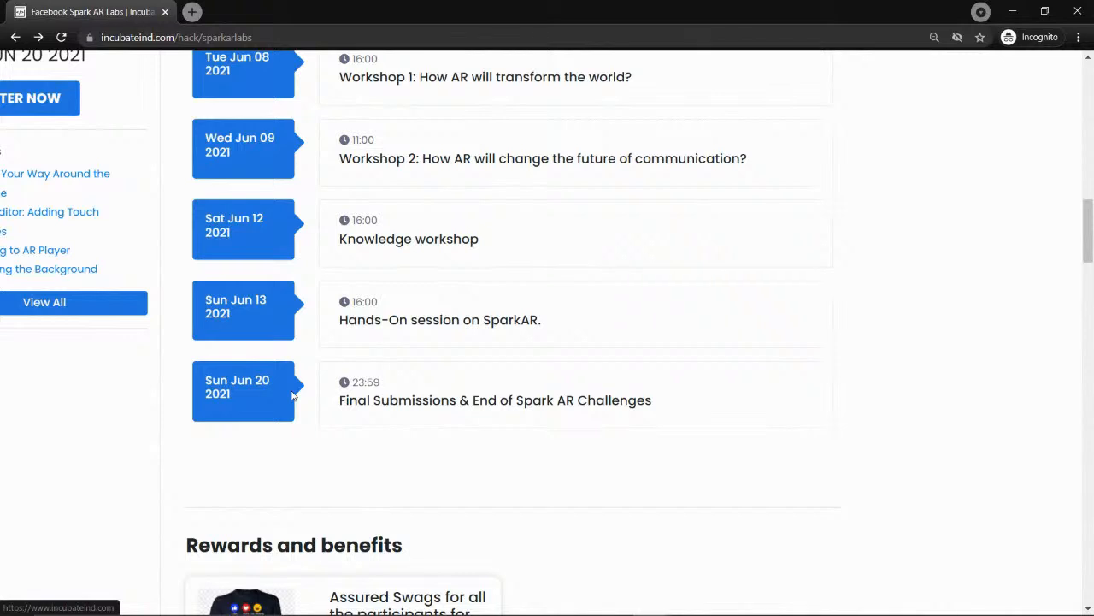
scroll(292, 395, down, 1)
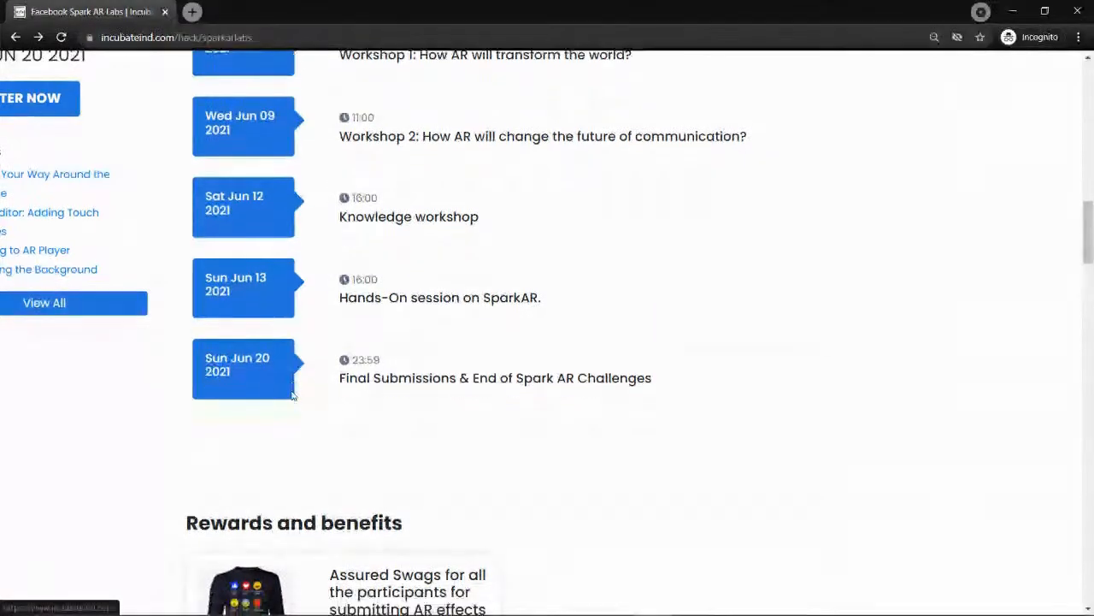
scroll(292, 393, down, 3)
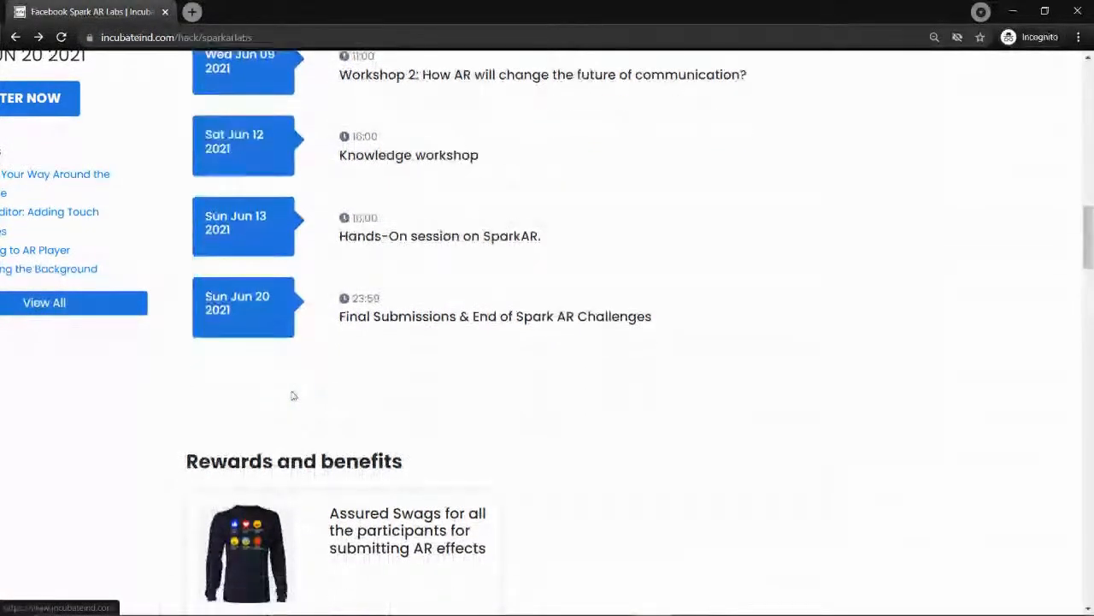
Step: Review the Rewards and benefits section and the Partners list, and return to the page at its normal size
scroll(436, 457, down, 4)
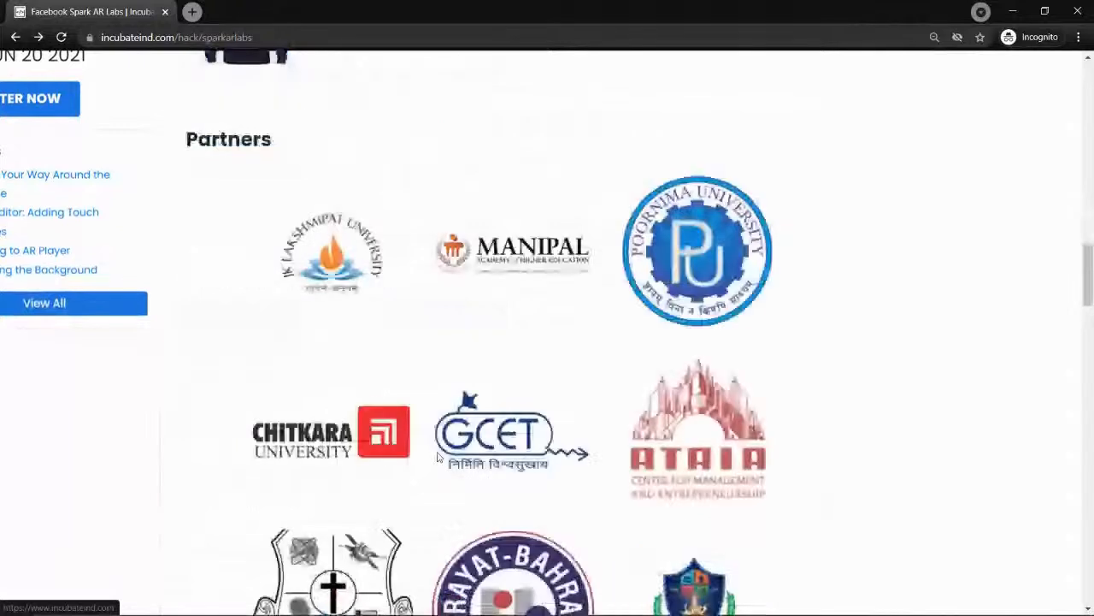
scroll(437, 458, up, 1)
scroll(437, 458, up, 2)
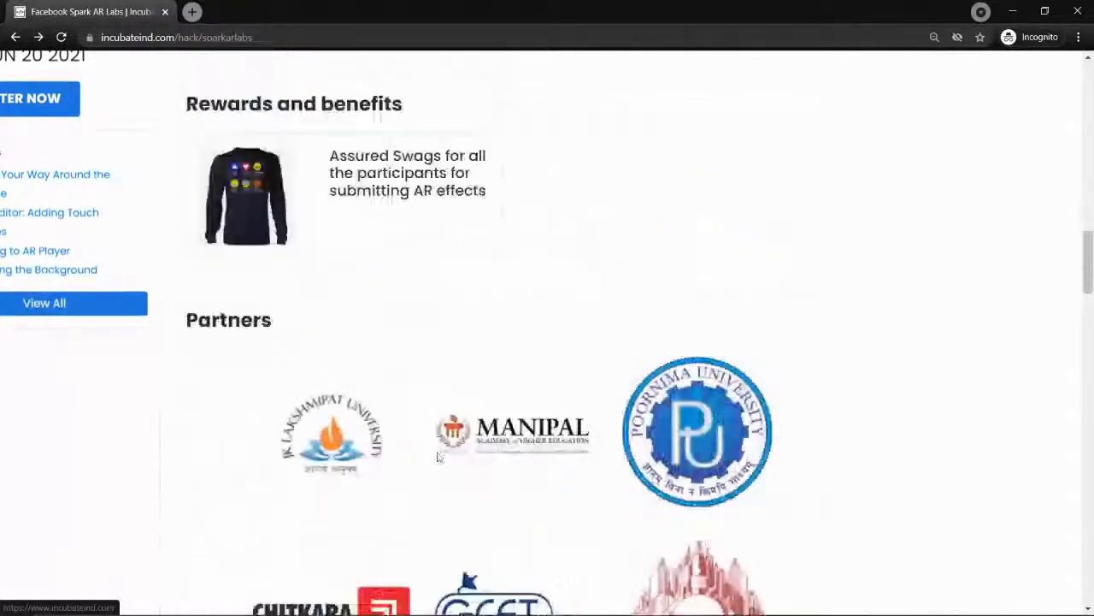
scroll(437, 458, down, 4)
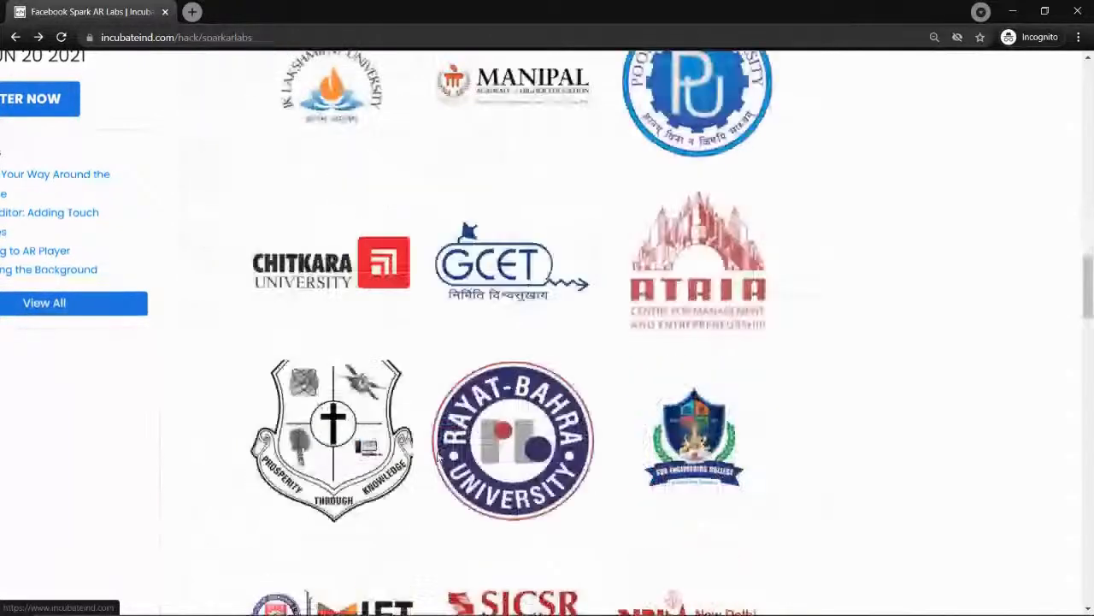
scroll(439, 457, up, 7)
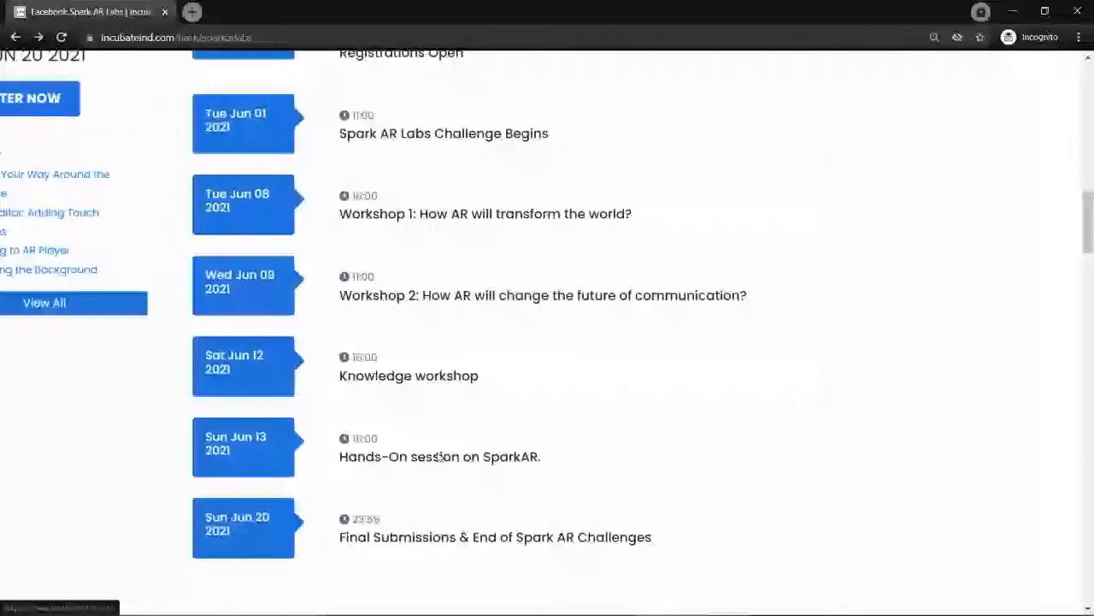
click(439, 458)
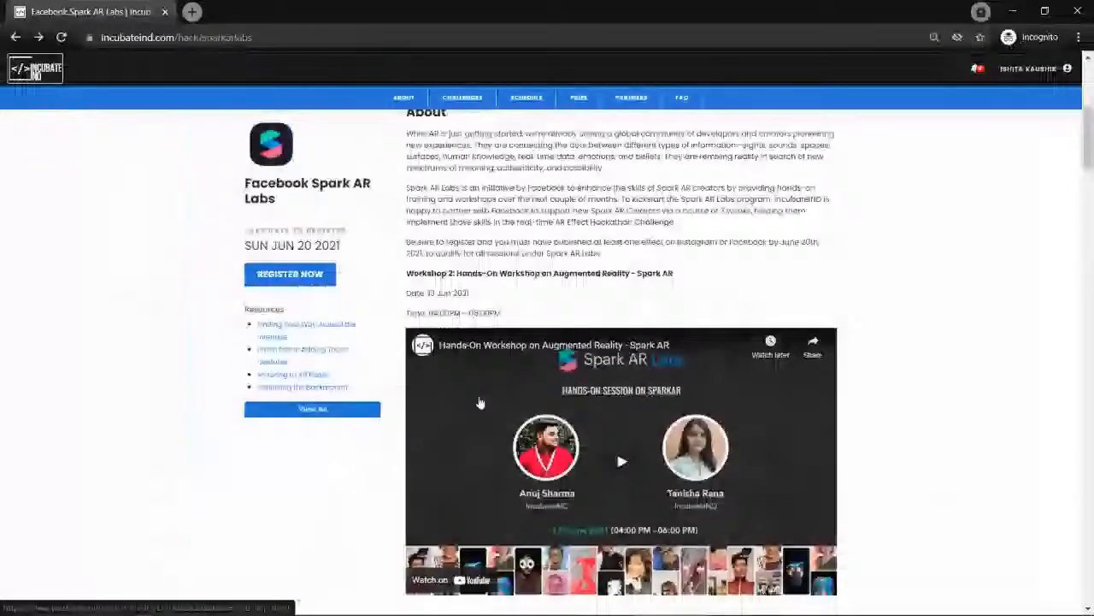
Step: Open the registration form for Facebook Spark AR Labs and choose India as the country
scroll(815, 397, up, 5)
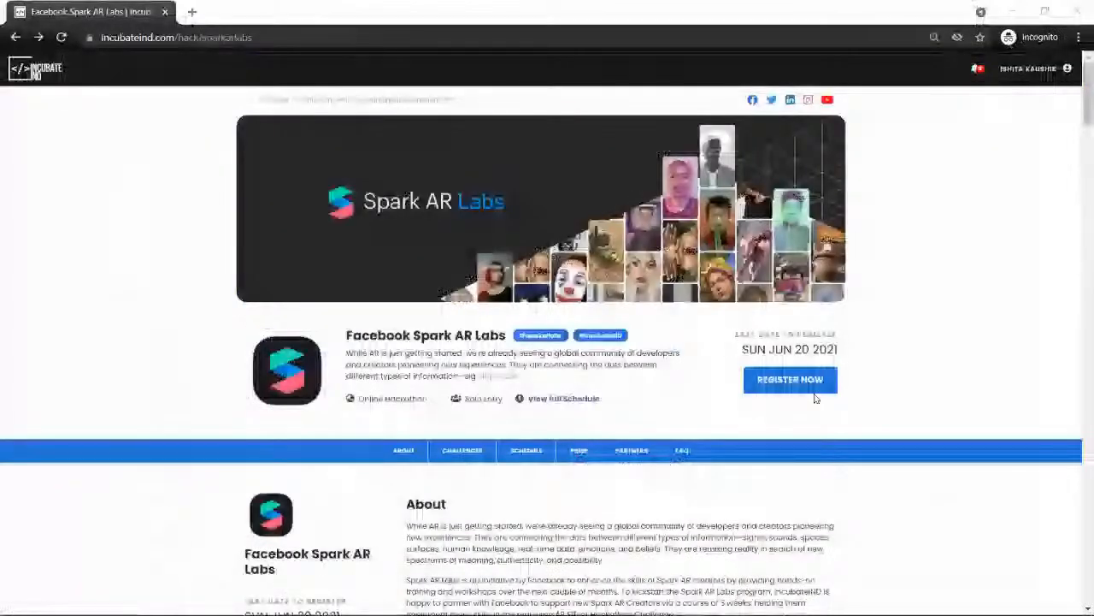
click(815, 393)
scroll(816, 386, down, 2)
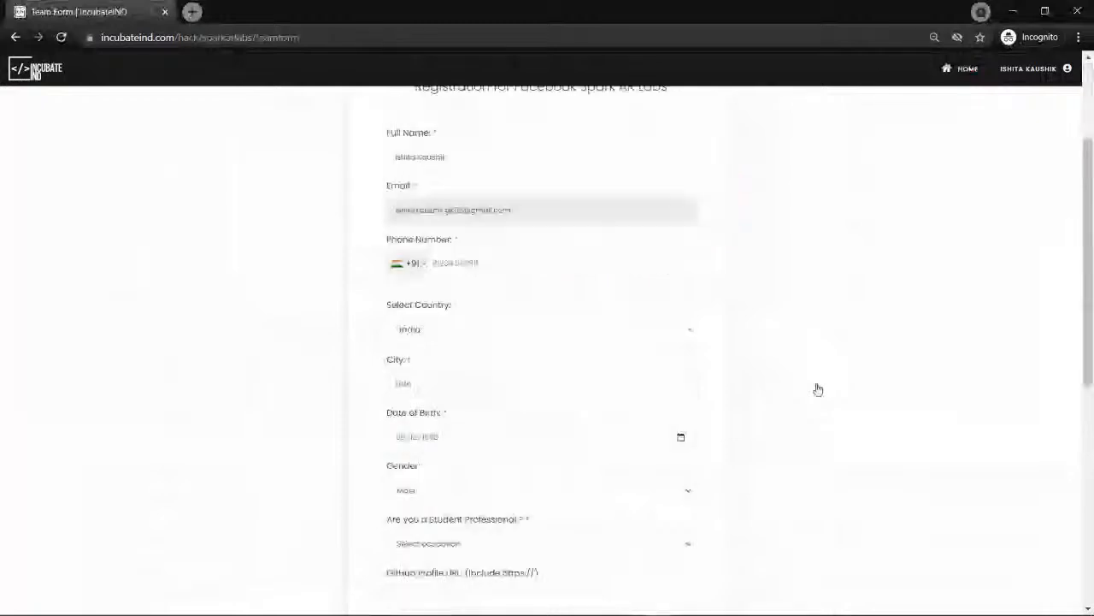
scroll(817, 386, down, 2)
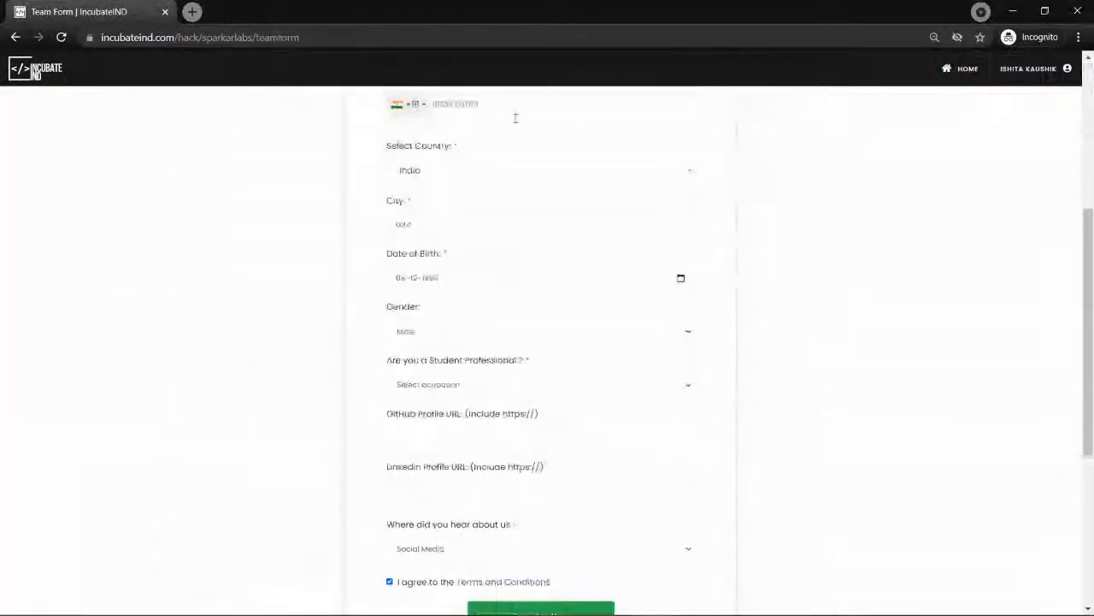
scroll(516, 118, down, 1)
click(471, 130)
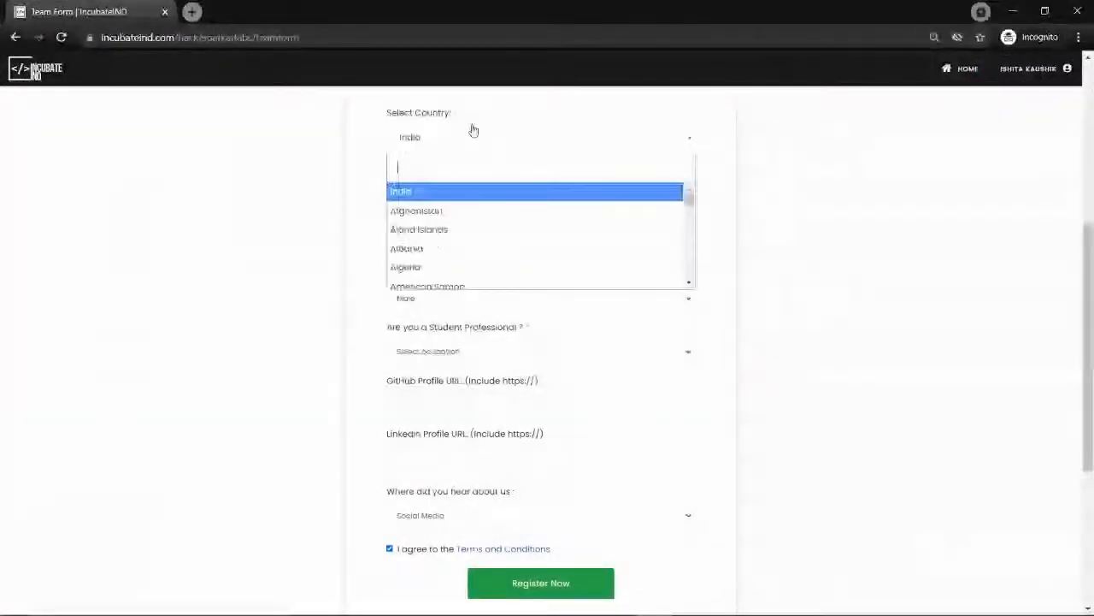
click(453, 190)
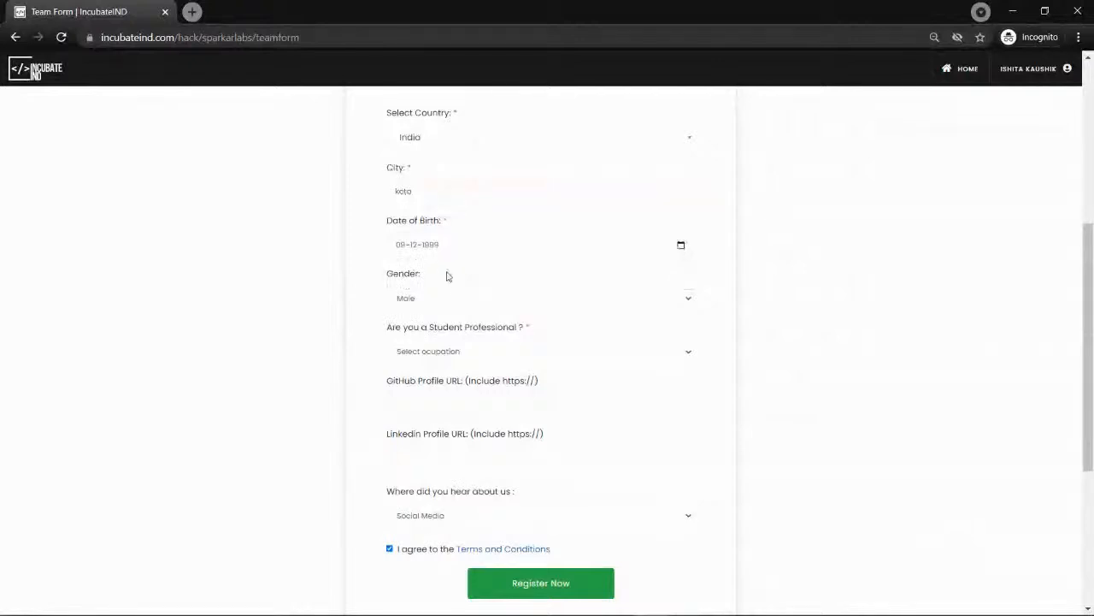
Step: Set the occupation to College Student, the college name to xx and the college passing year to 2021
scroll(466, 263, down, 2)
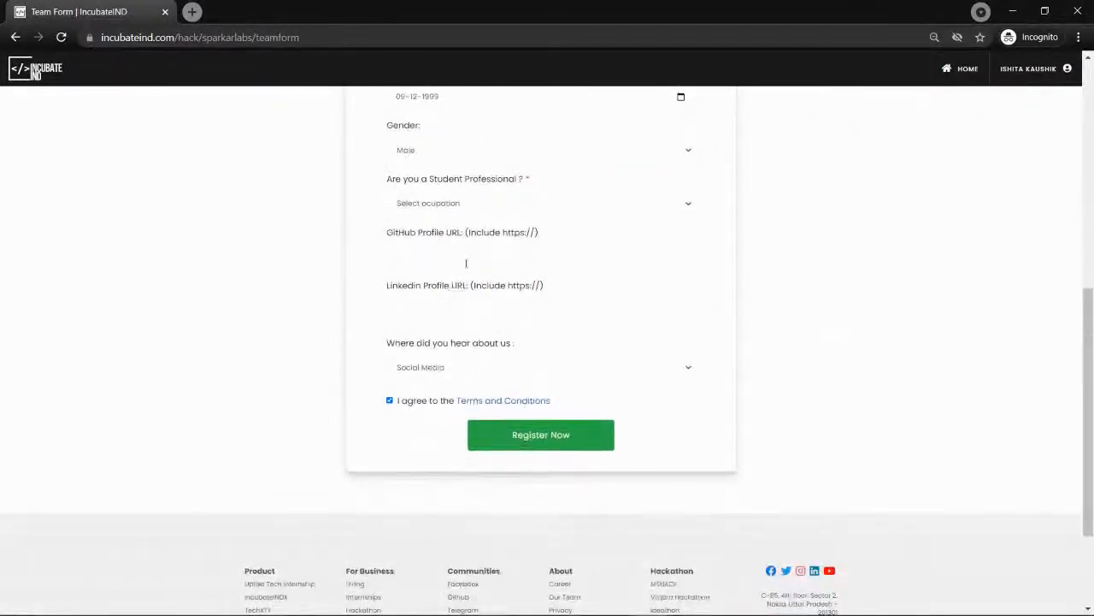
click(487, 207)
click(453, 236)
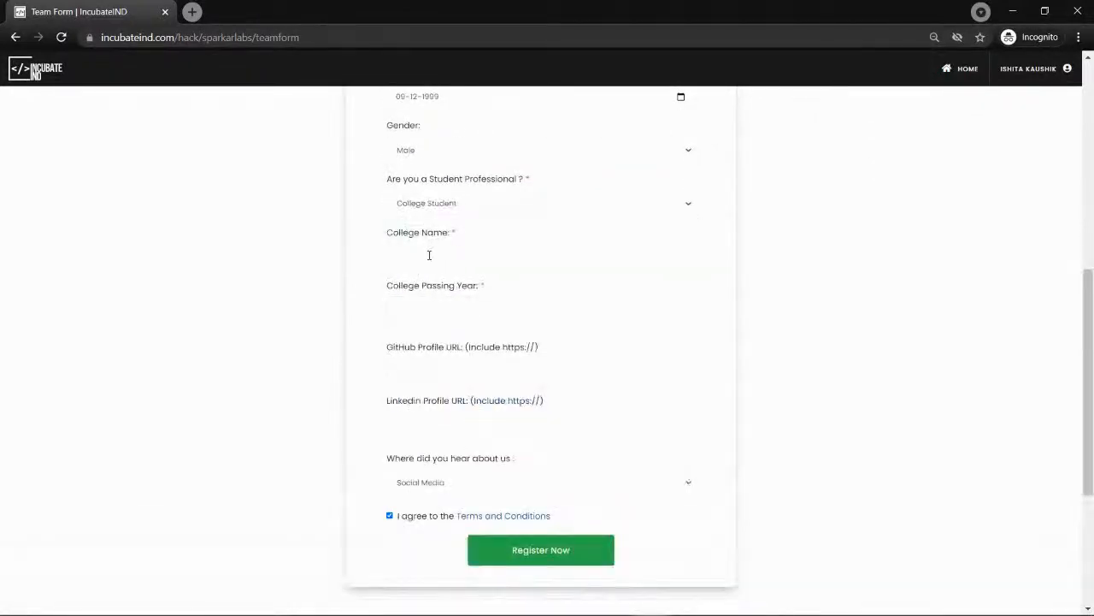
click(419, 301)
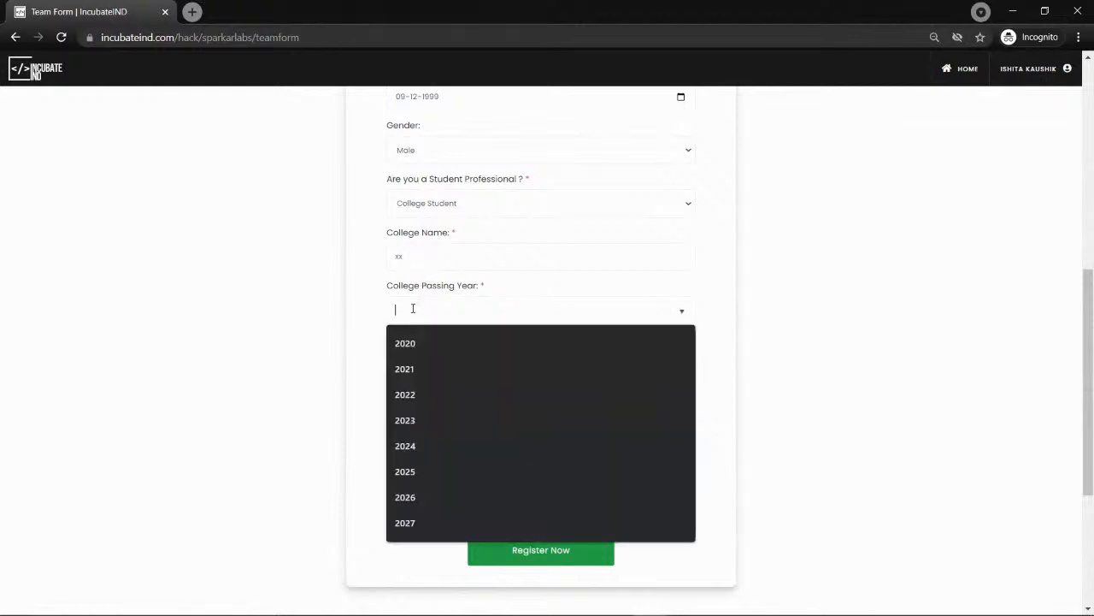
click(405, 366)
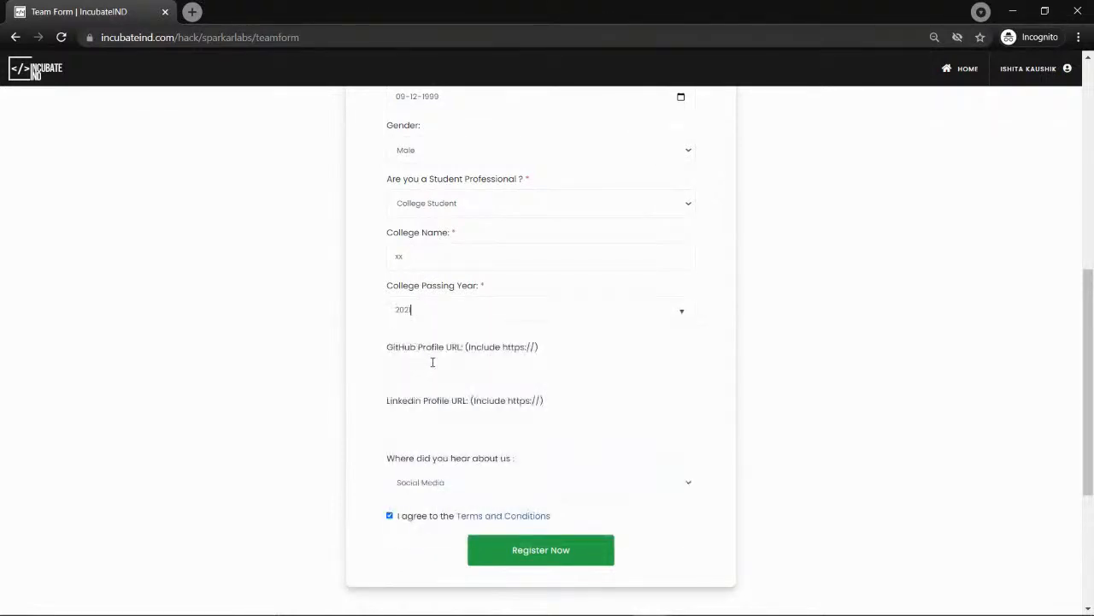
Step: Fill the GitHub and LinkedIn profile URLs with this registration page's own address and submit the registration
click(239, 36)
key(ctrl+c)
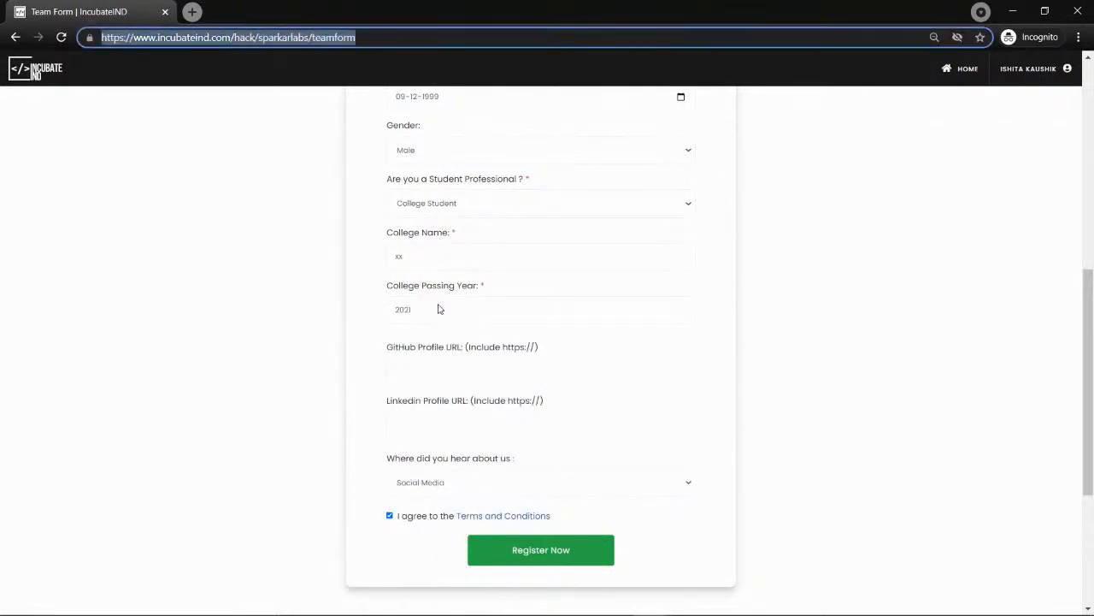
click(471, 369)
key(ctrl+v)
click(460, 429)
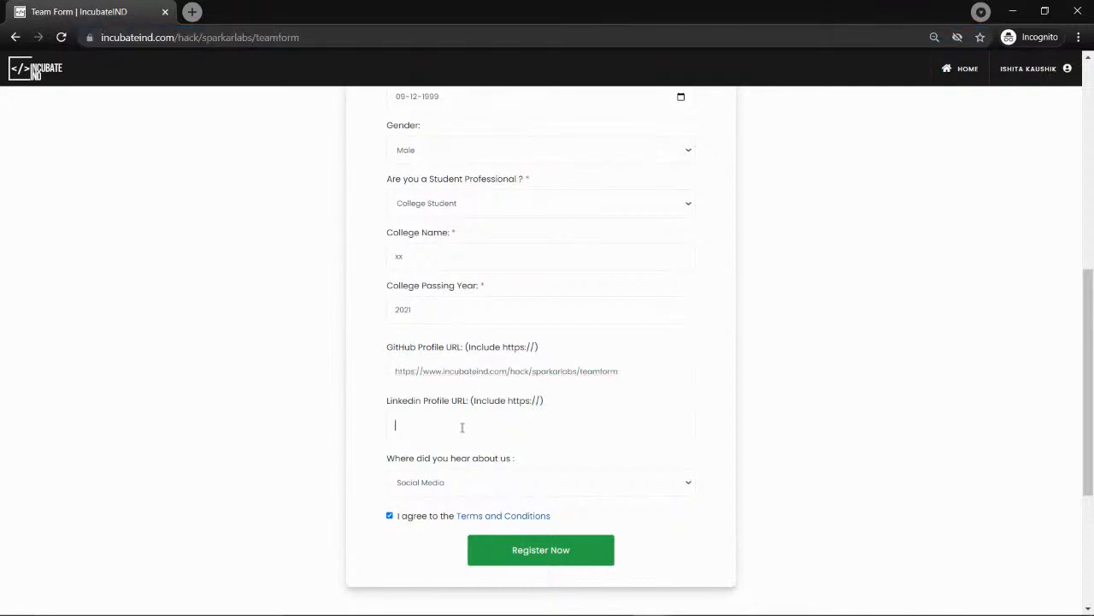
key(ctrl+v)
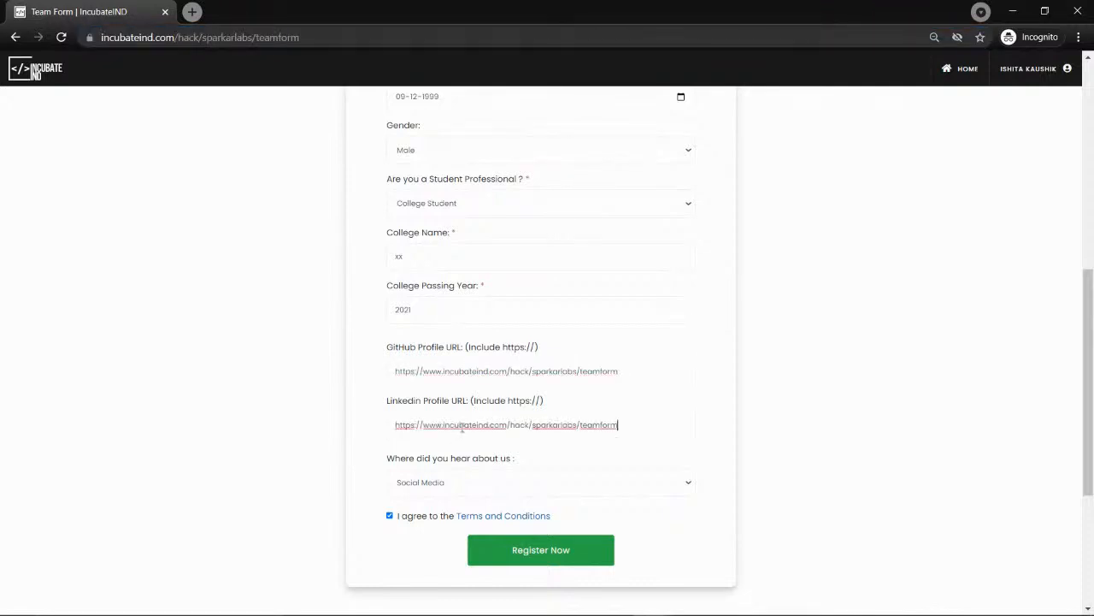
click(592, 550)
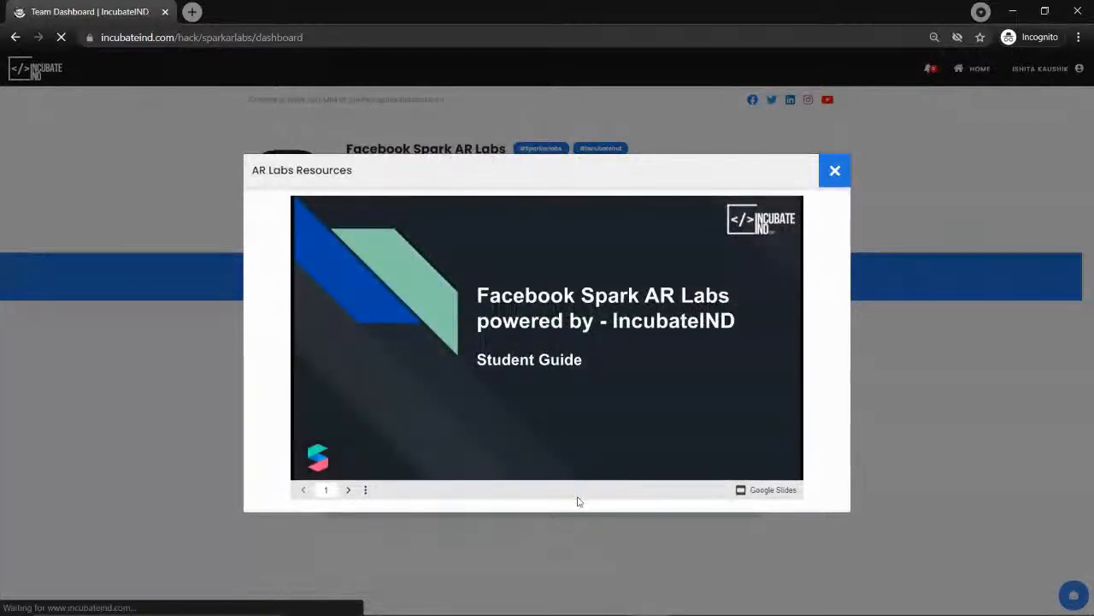
Step: Page through the Student Guide slides in AR Labs Resources up to slide 27 on submitting a screenshot
click(349, 489)
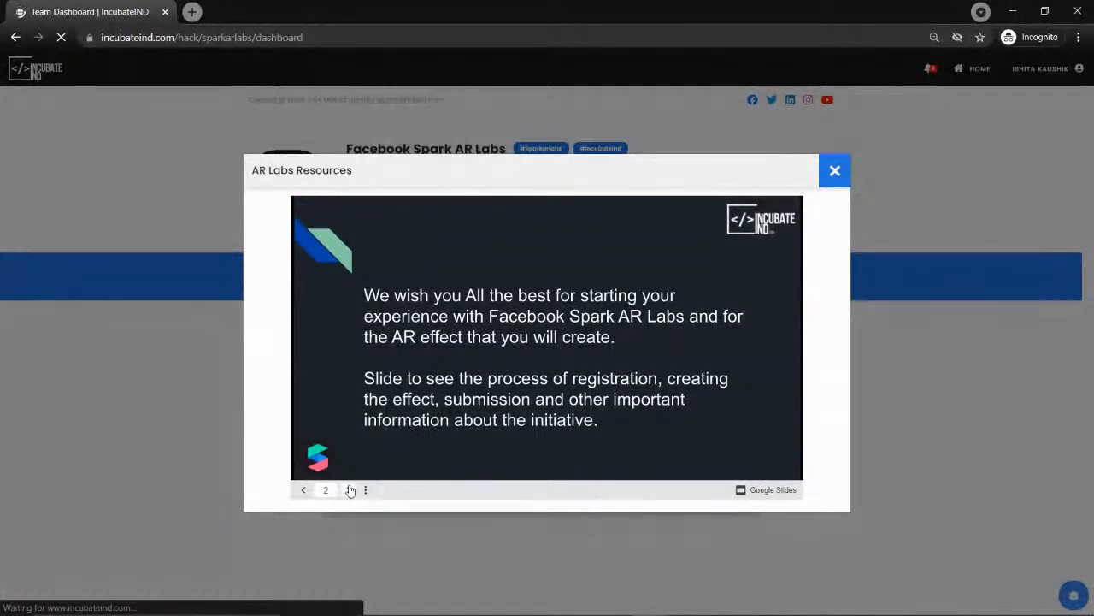
click(349, 489)
click(349, 489)
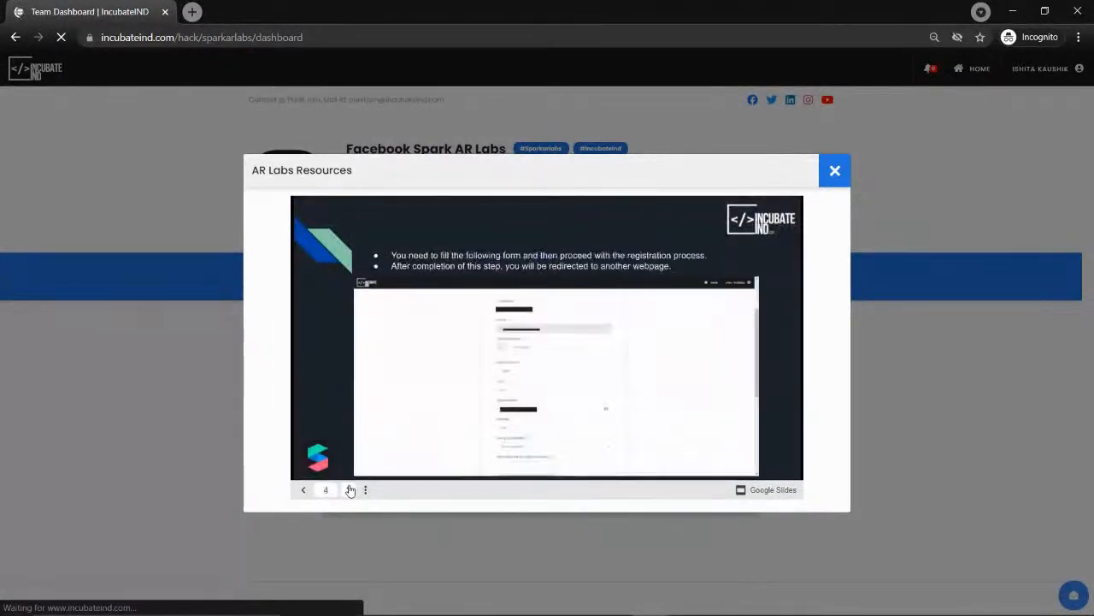
click(349, 489)
click(350, 489)
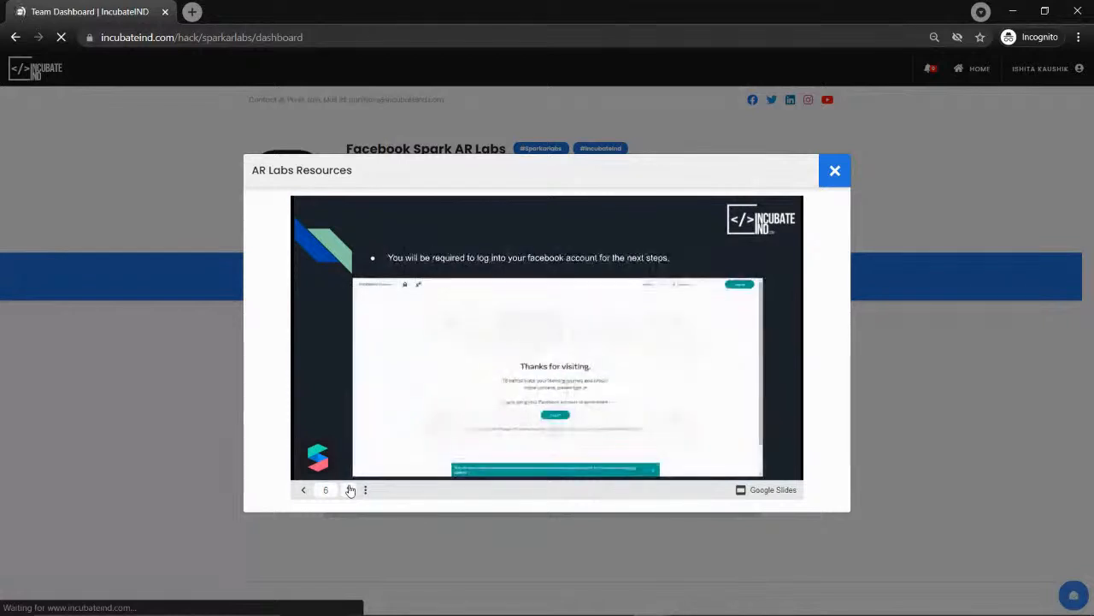
click(350, 489)
click(350, 489)
click(349, 489)
click(350, 489)
click(349, 489)
click(350, 489)
click(350, 489)
click(350, 489)
click(349, 490)
click(350, 489)
click(349, 489)
click(349, 489)
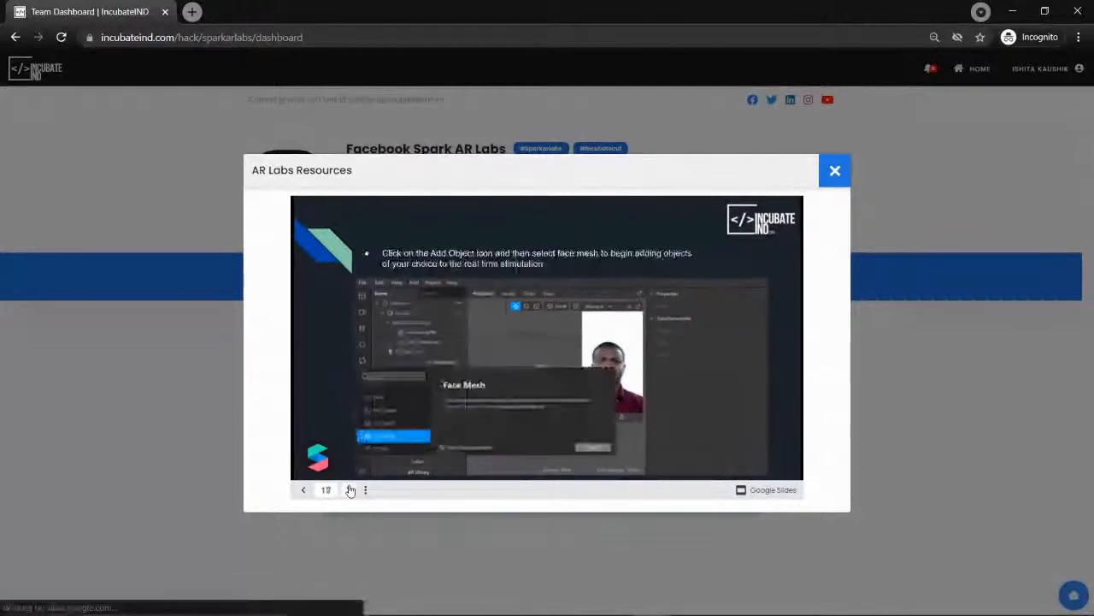
click(350, 489)
click(350, 489)
click(349, 489)
click(350, 489)
click(350, 489)
click(350, 489)
click(350, 489)
click(349, 489)
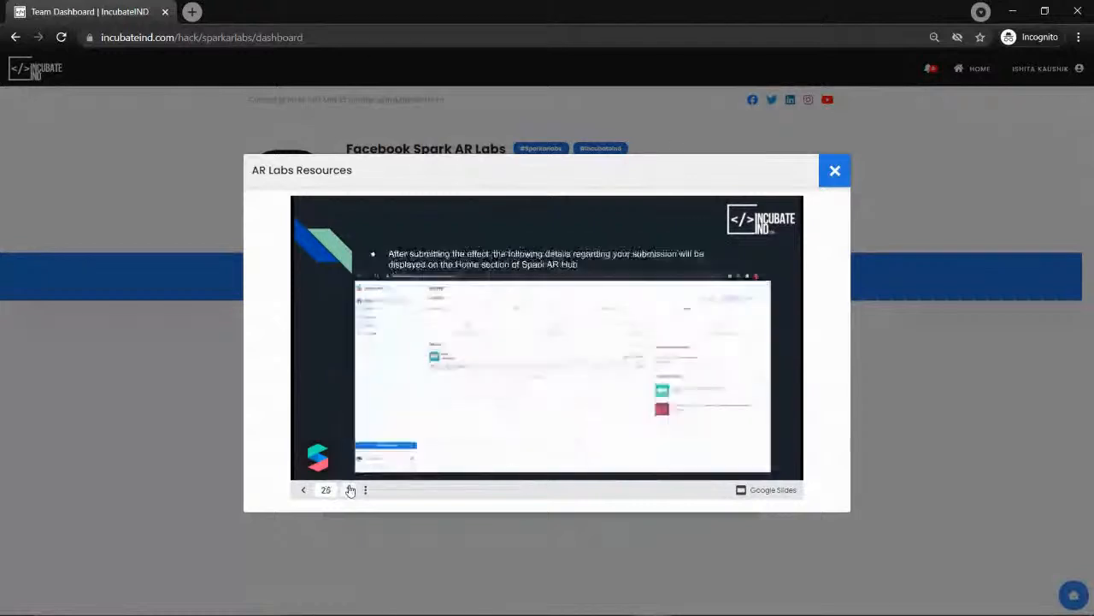
click(350, 489)
click(350, 489)
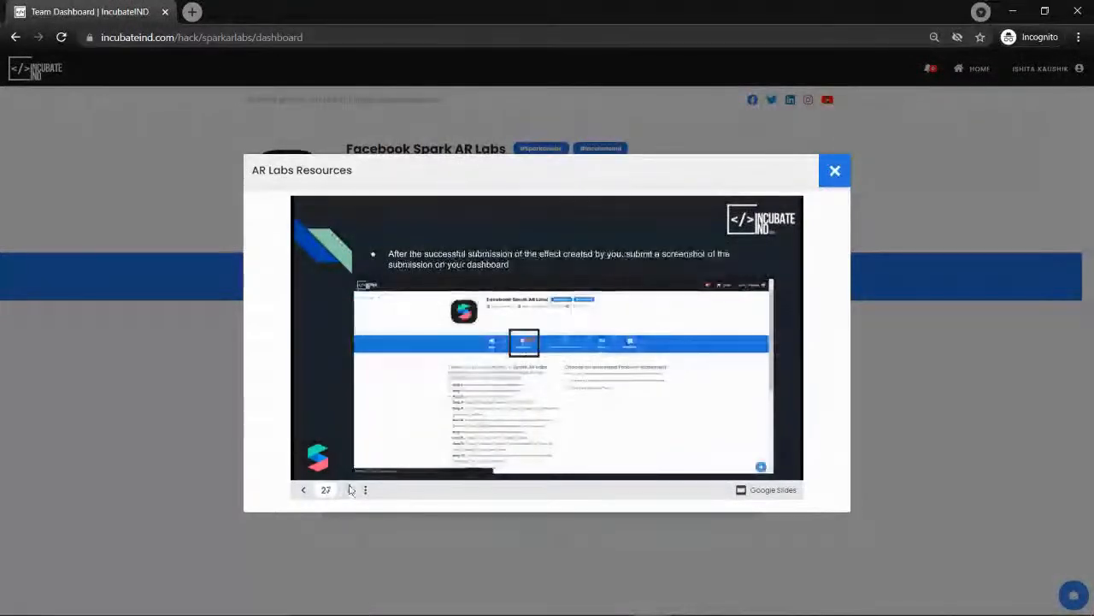
Step: Close the AR Labs Resources guide and review the dashboard's verification requirements and community links
click(837, 177)
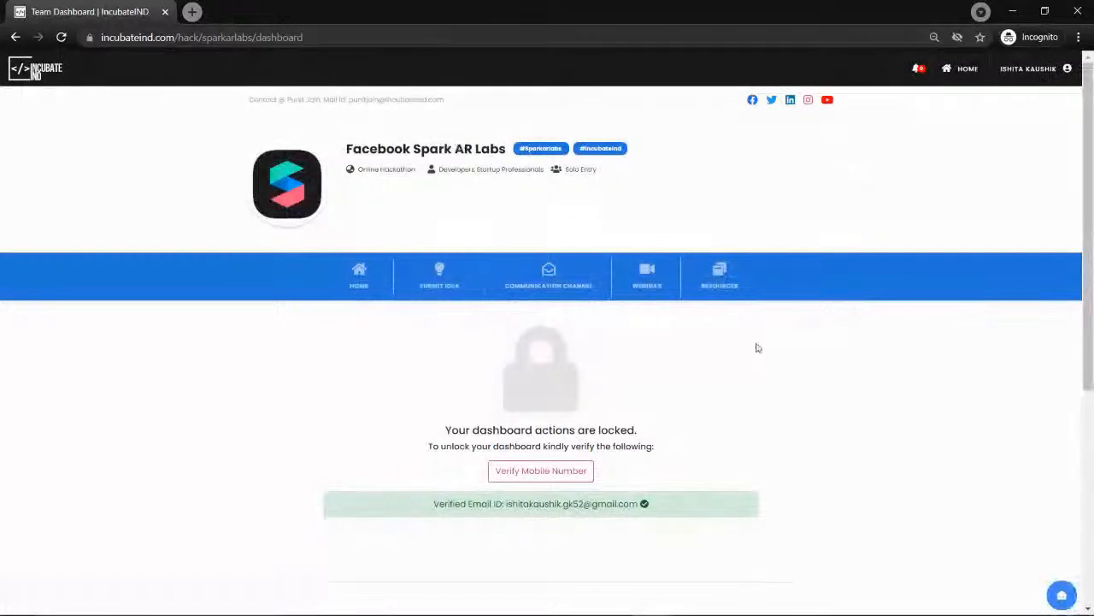
scroll(751, 462, down, 3)
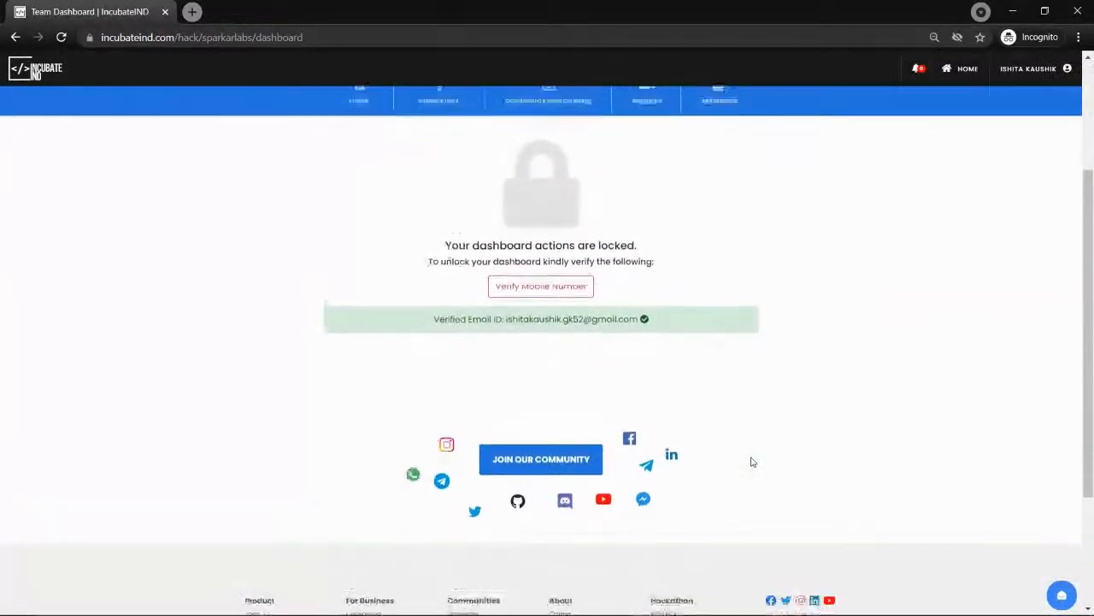
scroll(621, 391, up, 3)
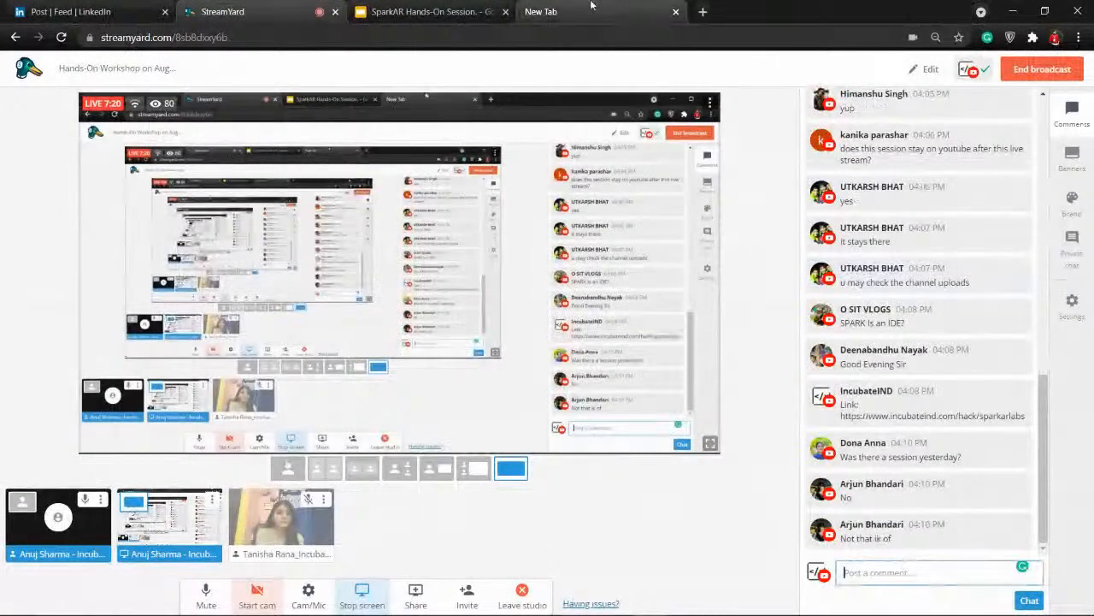
Step: Switch to the other browser window, load incubateind.com/hack/sparkarlabs, open its dashboard and dismiss the AR Labs Resources popup
click(603, 13)
key(Return)
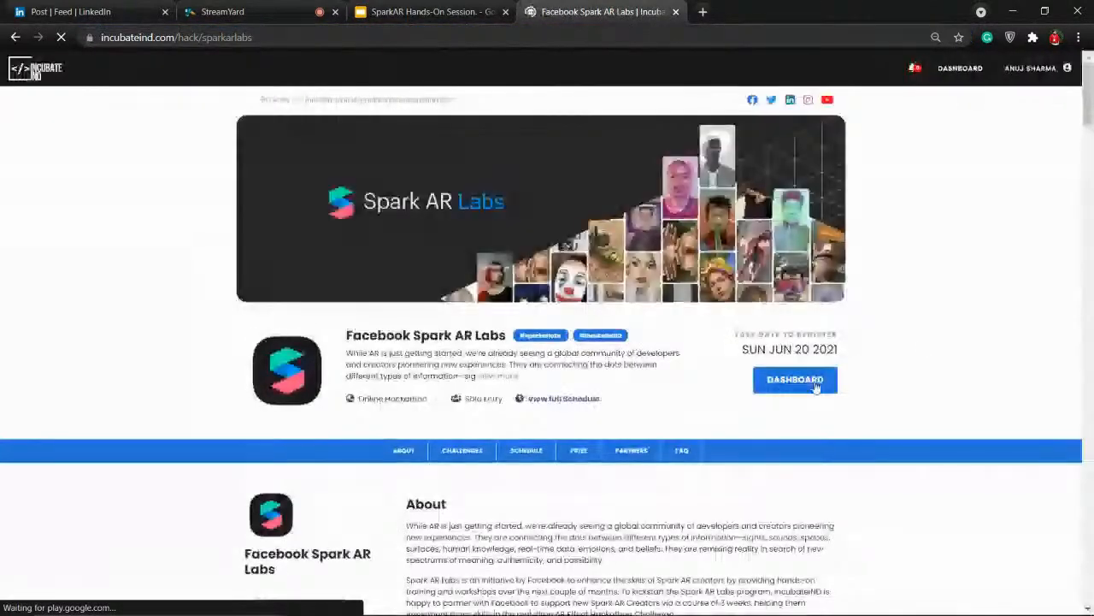
click(815, 385)
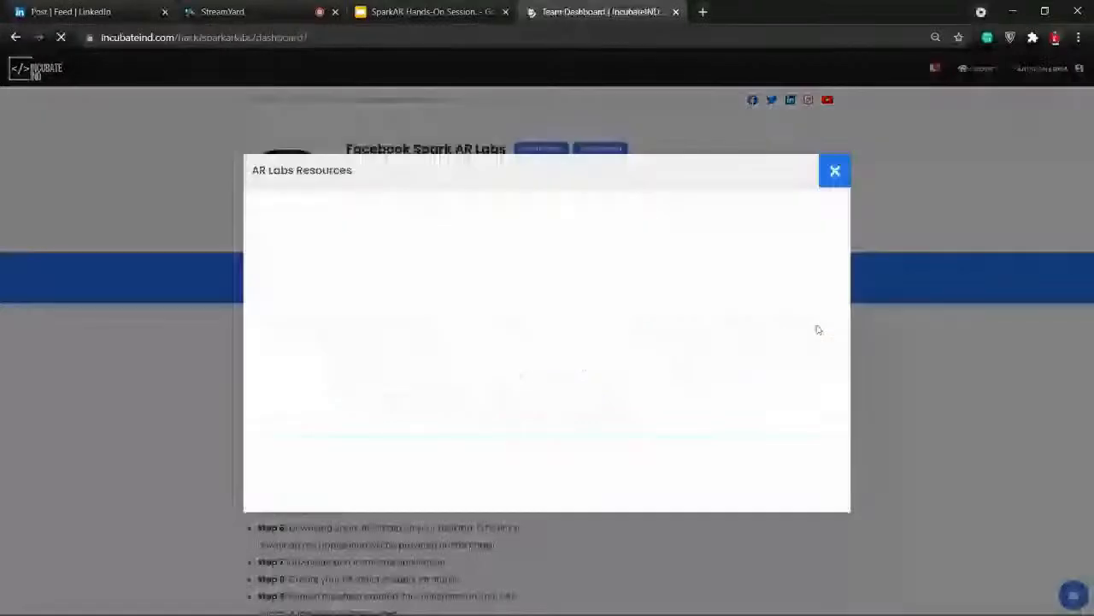
click(833, 169)
Step: Review the dashboard's post-registration steps, the problem statement choices and the navigation sections
scroll(514, 462, down, 2)
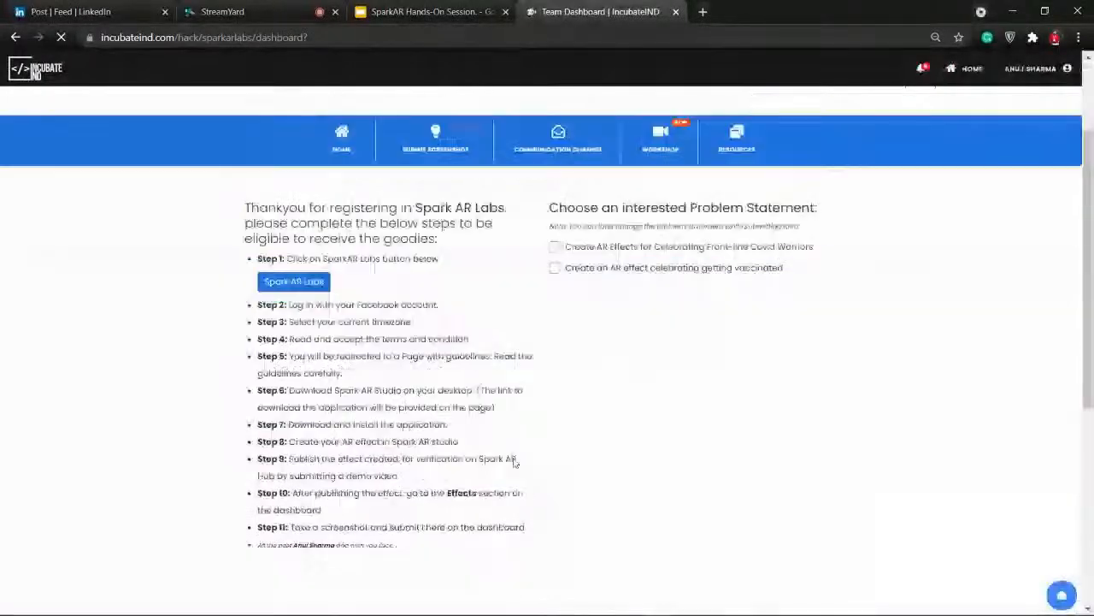
drag(560, 532, 359, 513)
drag(345, 391, 523, 357)
click(425, 206)
scroll(585, 231, up, 2)
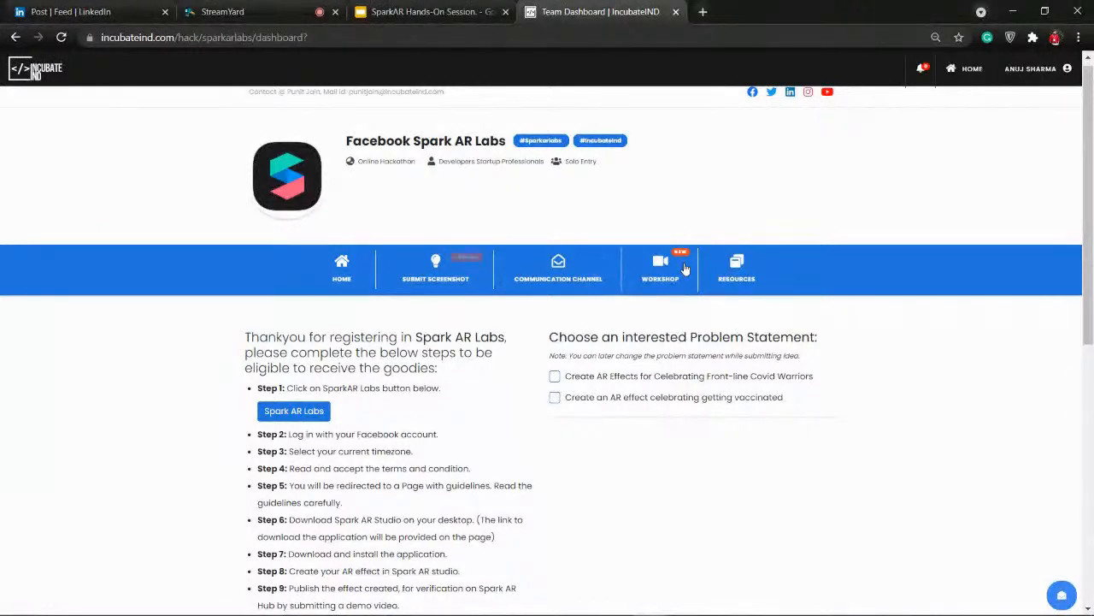
scroll(346, 297, up, 1)
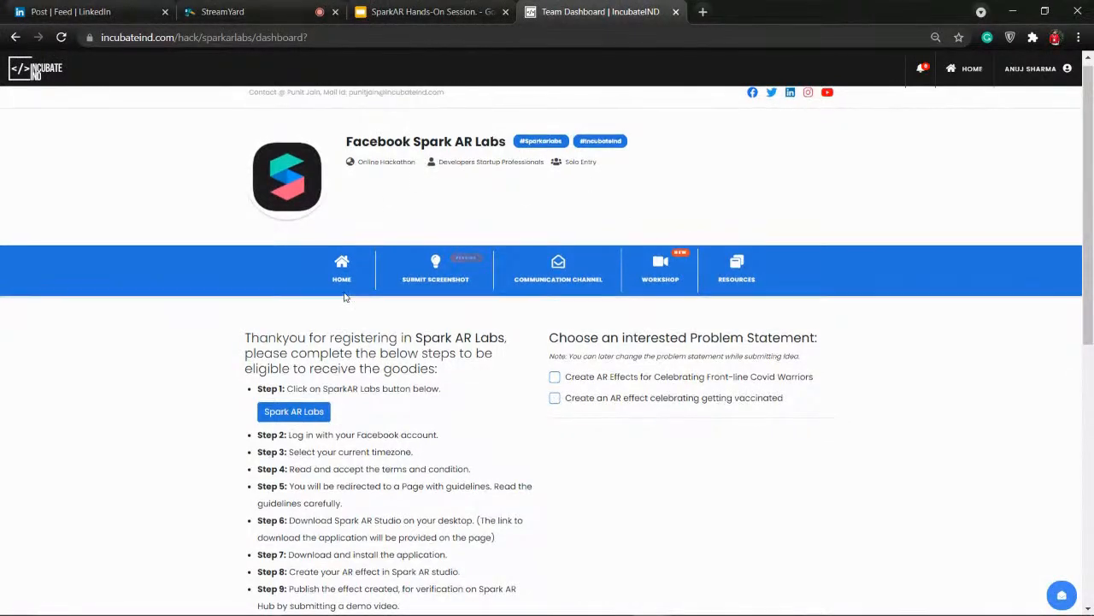
Step: Open the Spark AR Labs page from Step 1 and read through its content as far as the Register Here link
click(311, 425)
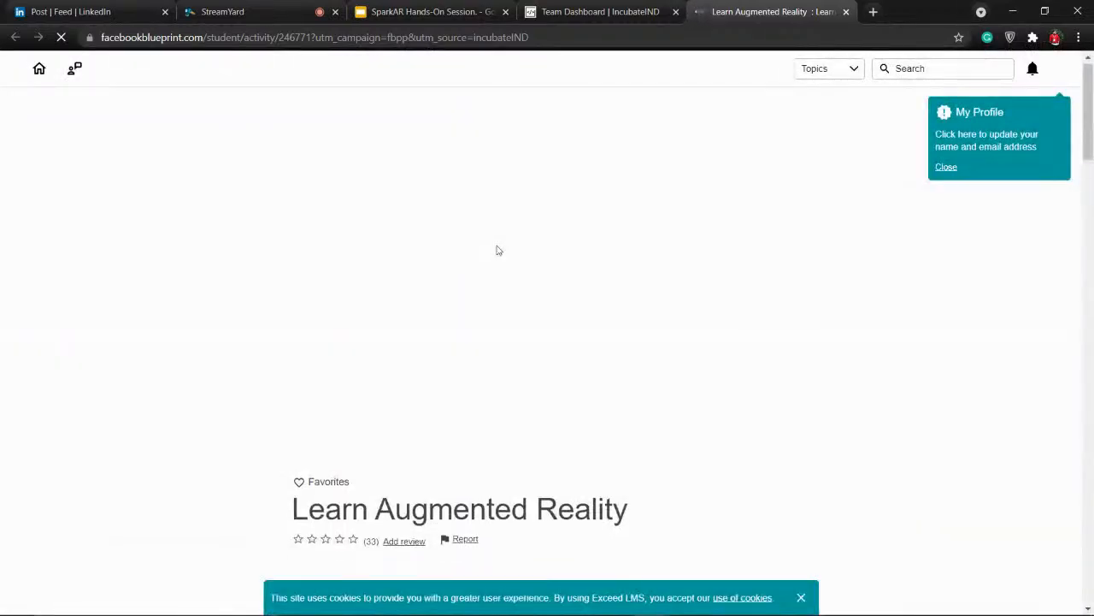
scroll(497, 249, down, 10)
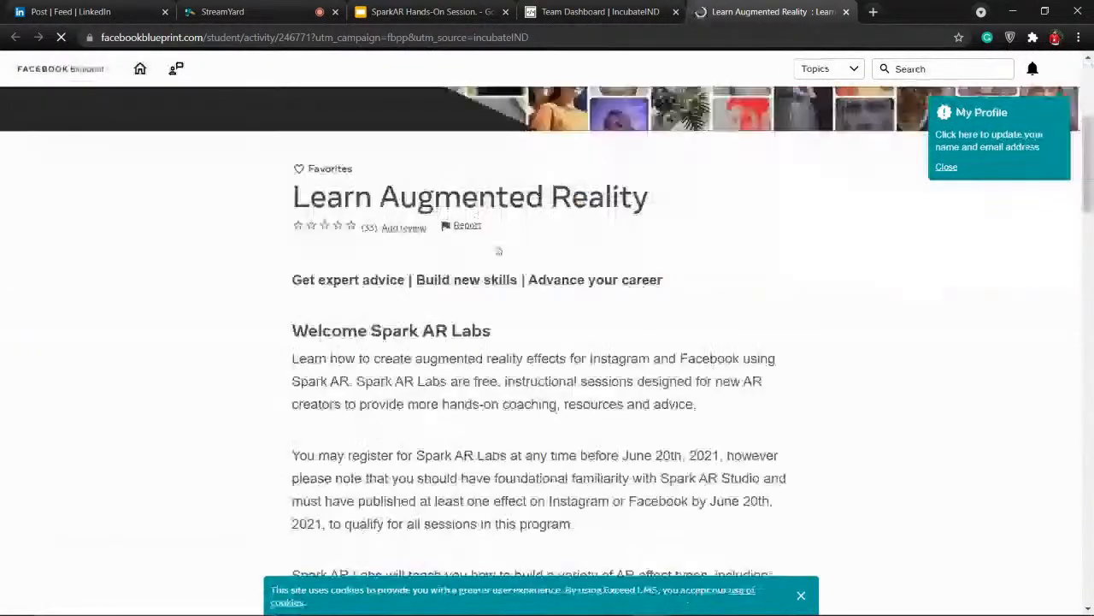
scroll(497, 249, down, 8)
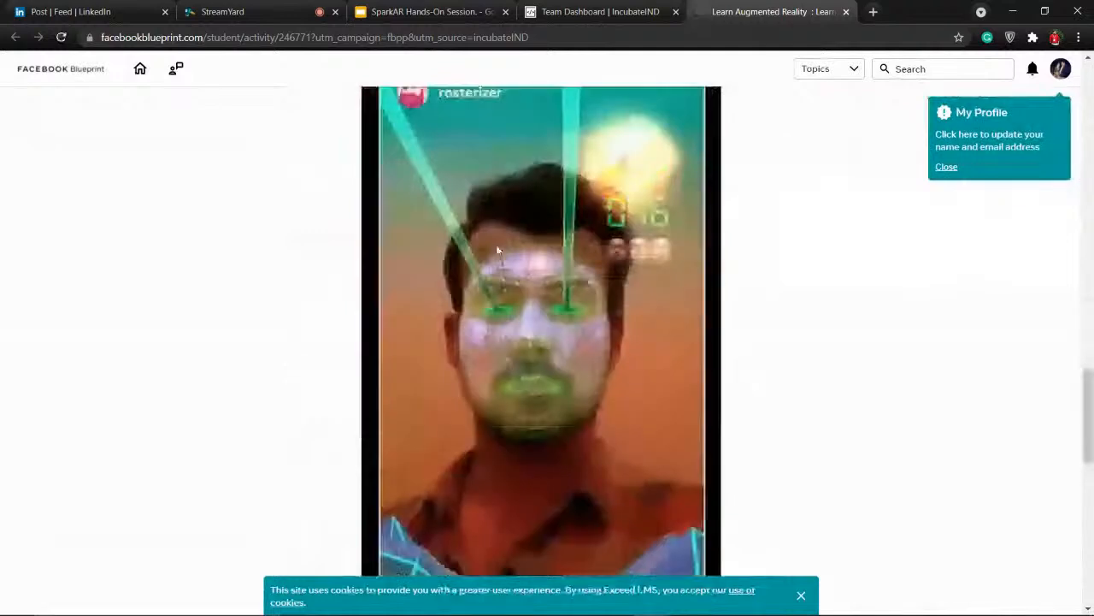
scroll(497, 249, down, 4)
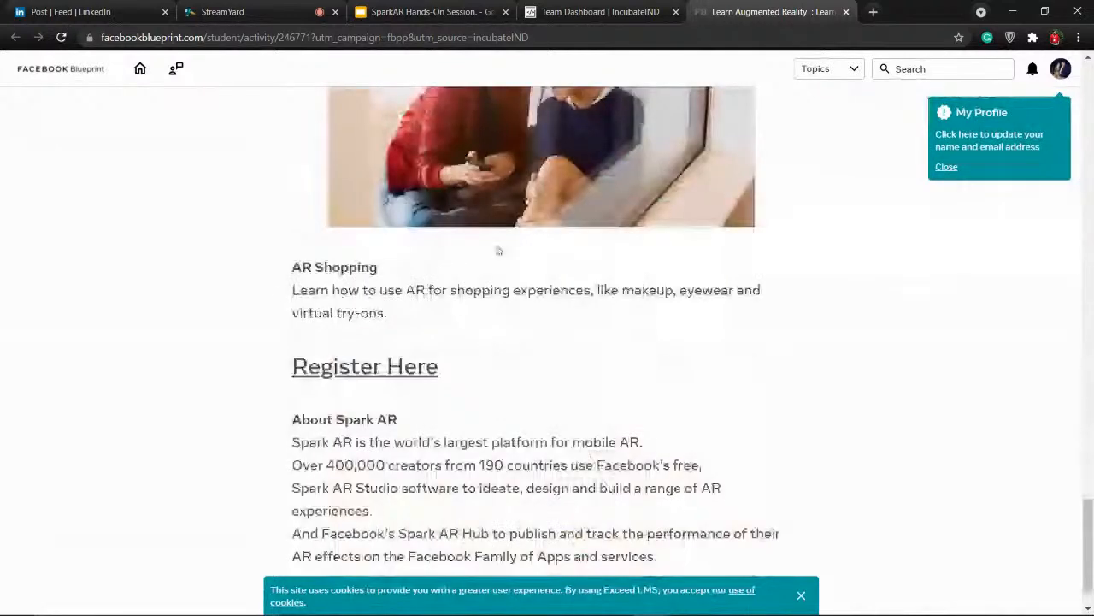
scroll(498, 249, down, 1)
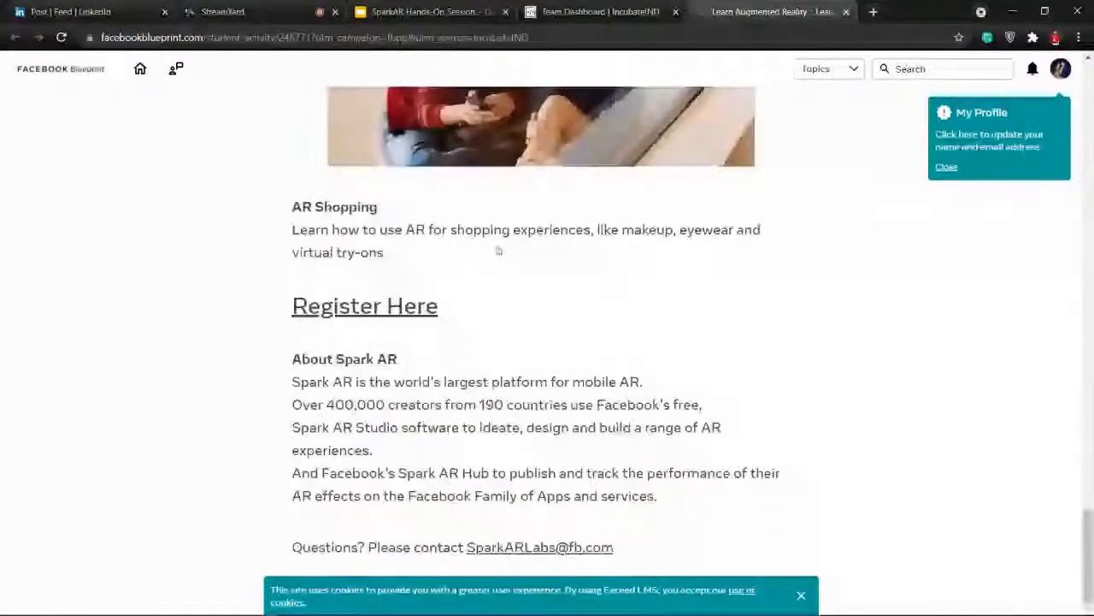
Step: Follow the Register Here link and review the learning resources for publishing the first effect
click(380, 317)
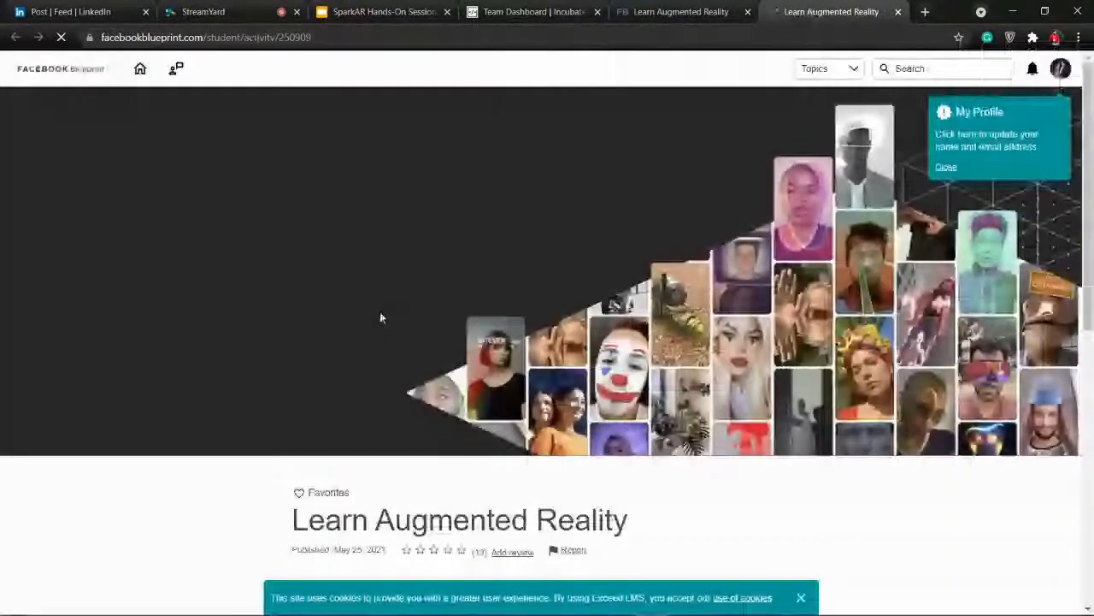
scroll(526, 358, down, 5)
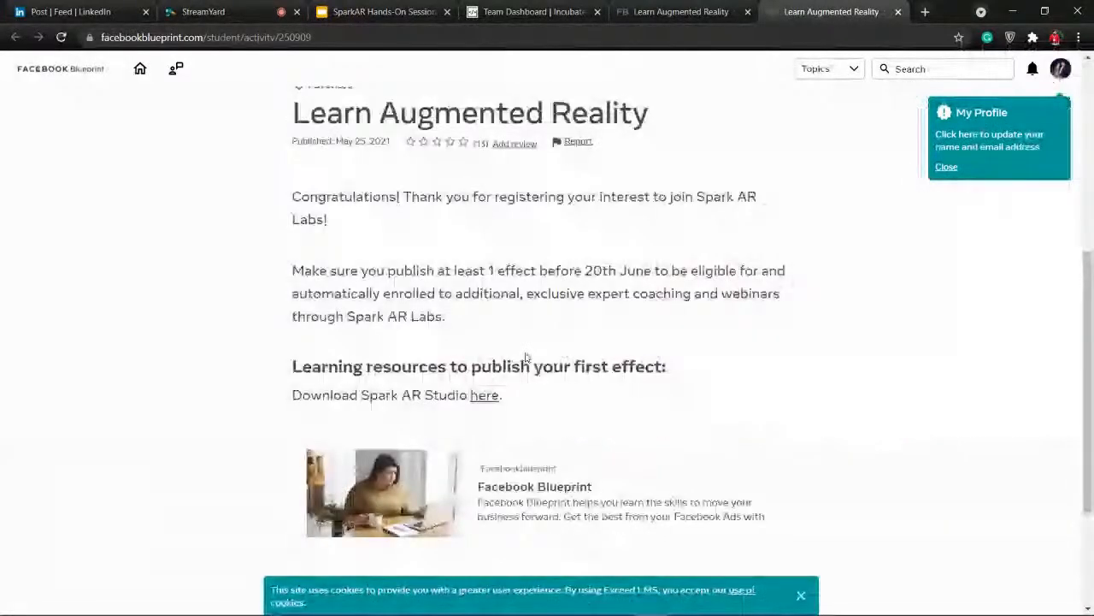
scroll(526, 358, down, 2)
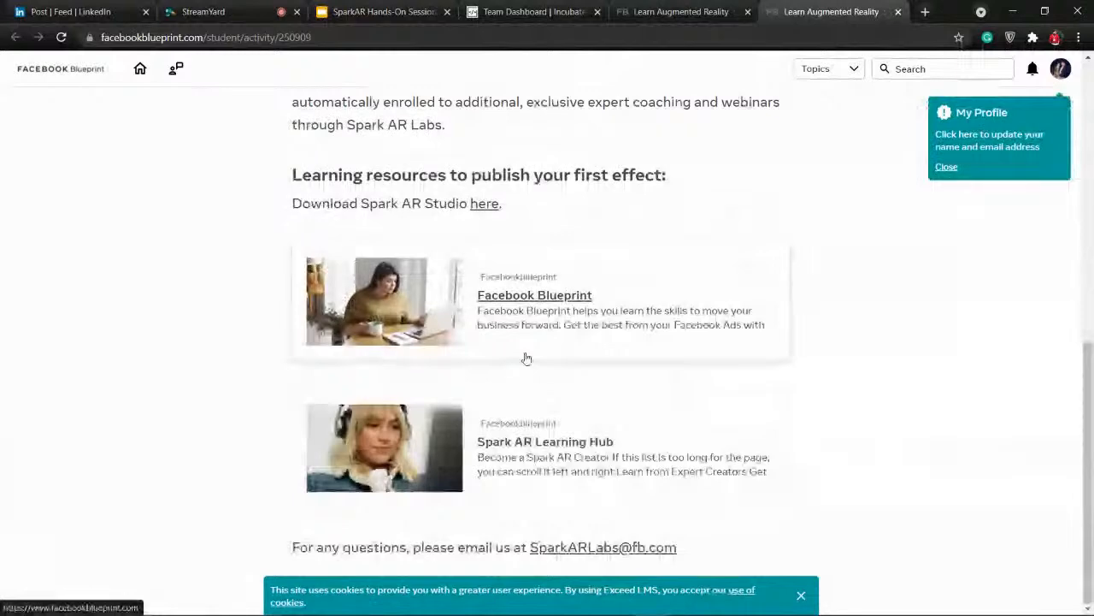
Step: Switch to the SparkAR Hands-On Session presentation and present it from slide 8 about logging into Facebook
click(402, 7)
scroll(89, 428, down, 3)
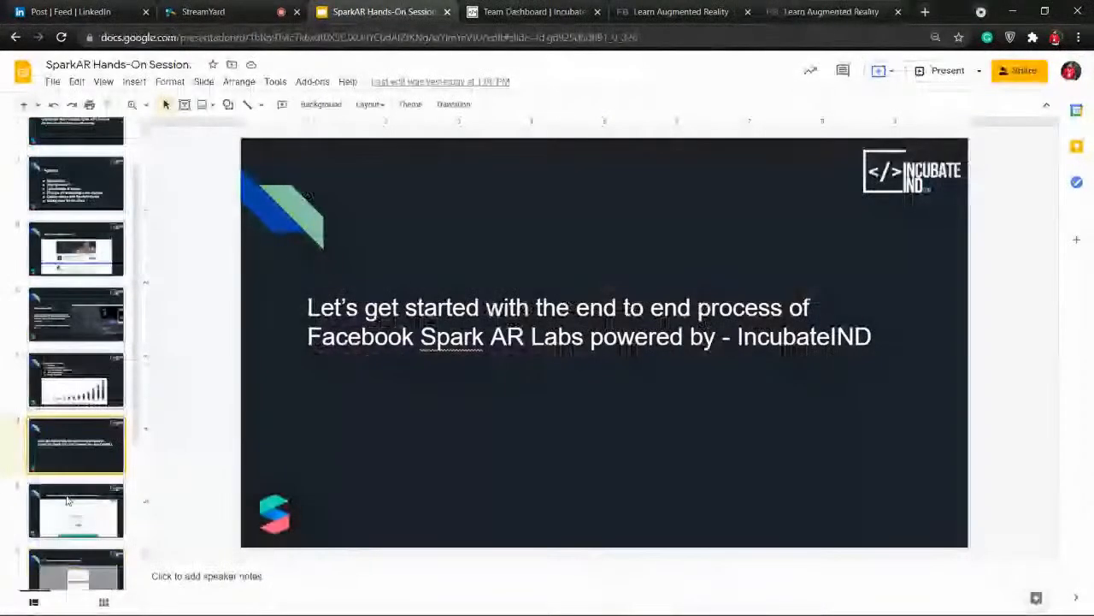
click(89, 423)
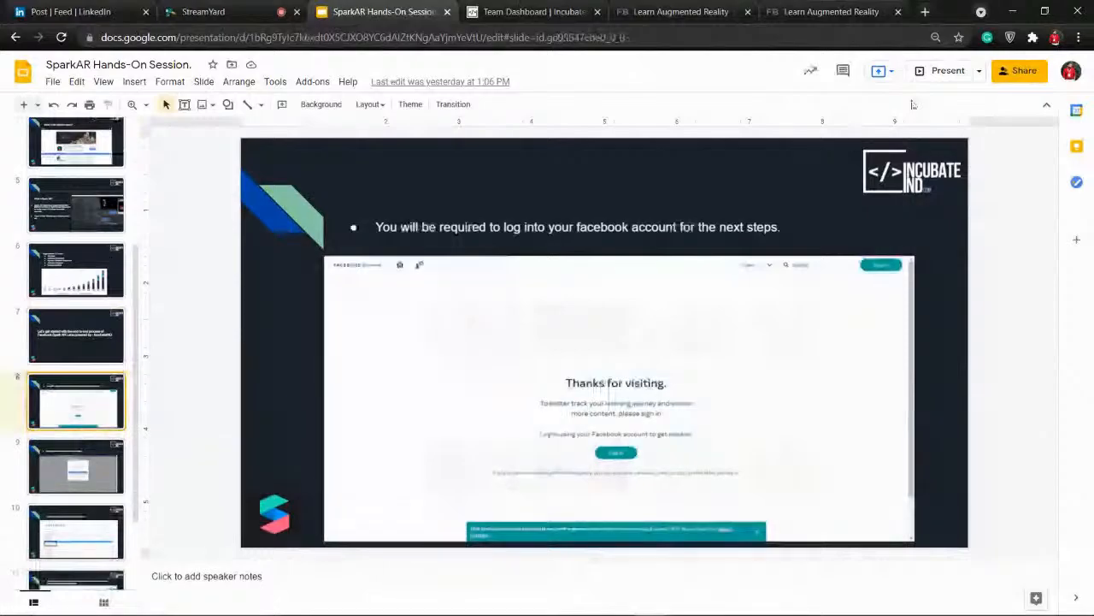
click(949, 70)
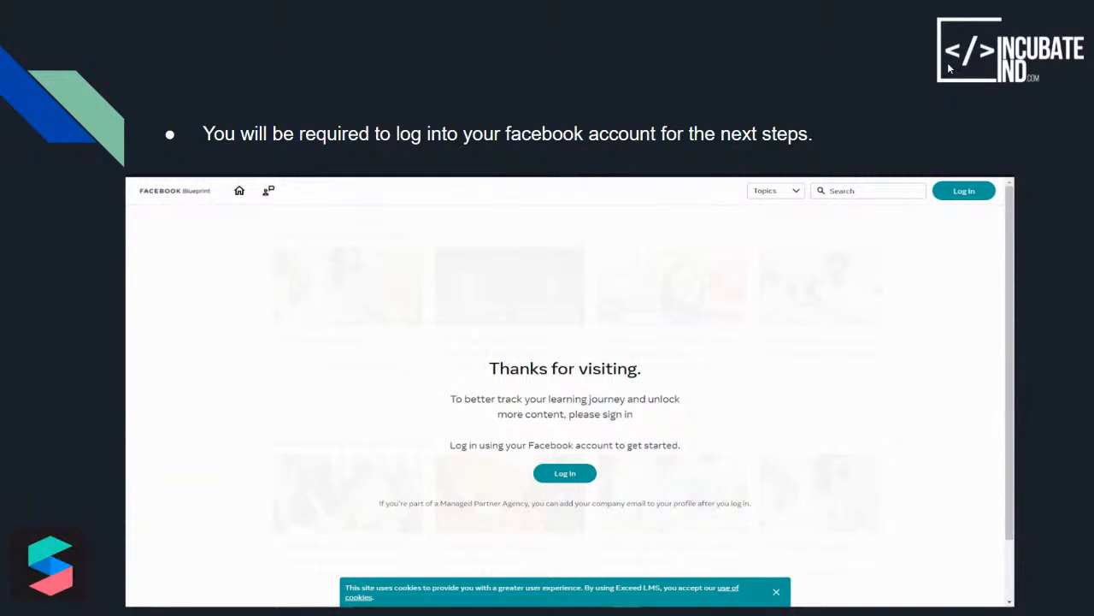
Step: Advance the slideshow to the Congratulations slide about completing registration and exit presentation mode
key(Right)
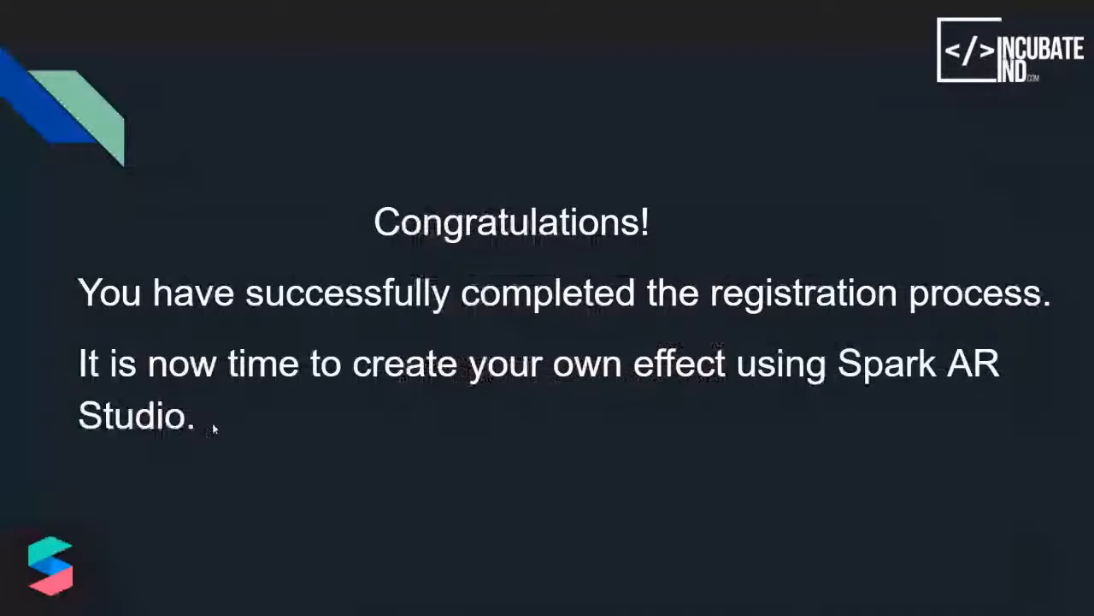
key(Escape)
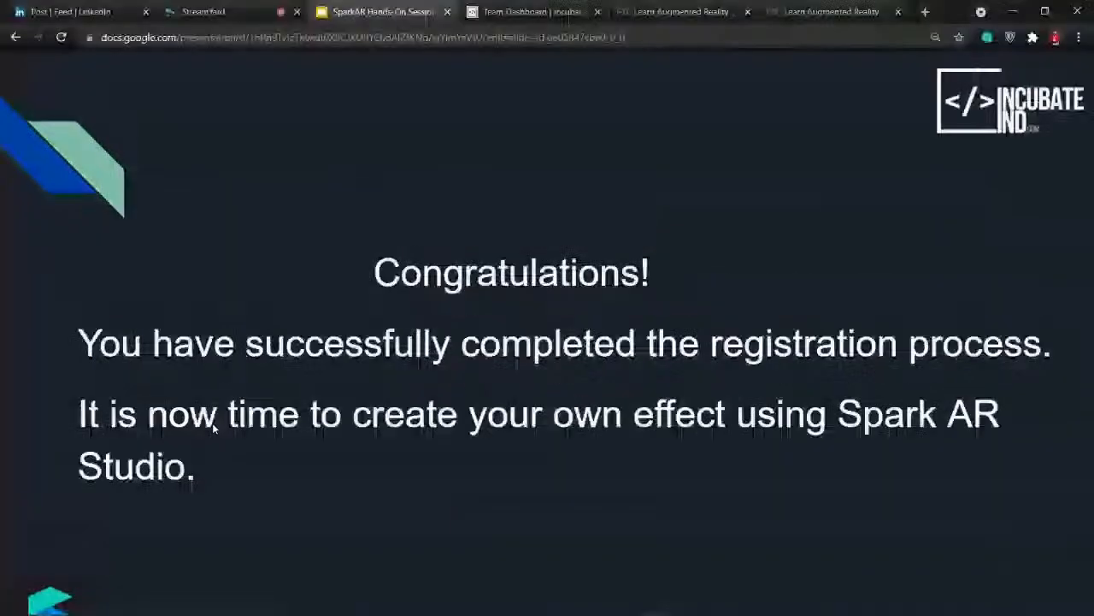
key(Escape)
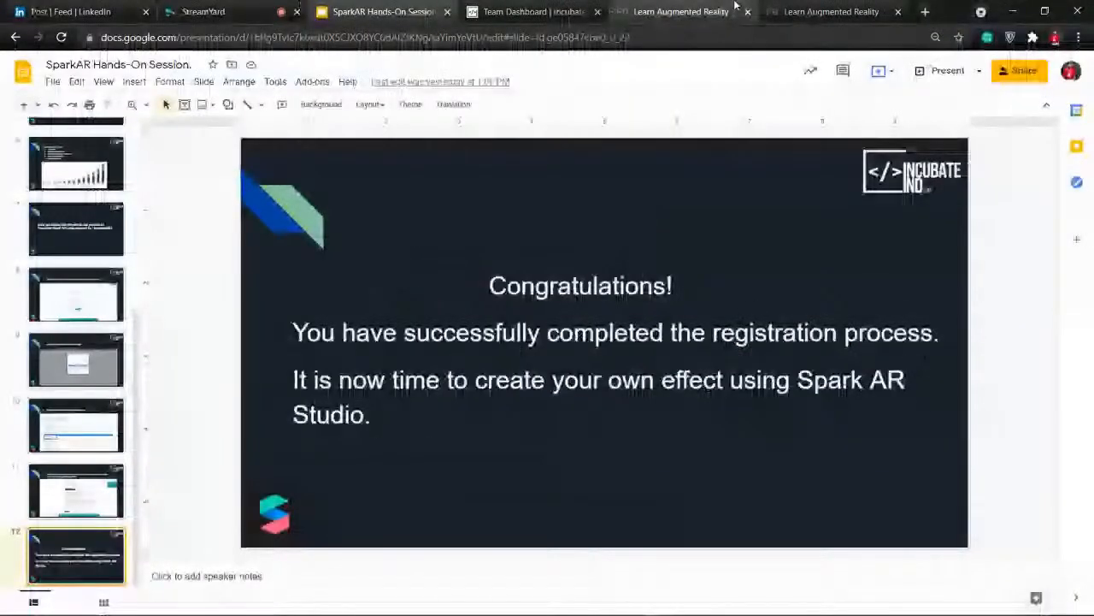
Step: Return to the Facebook Blueprint registration confirmation page and review its eligibility note and Spark AR Studio download link
click(798, 8)
scroll(714, 306, up, 3)
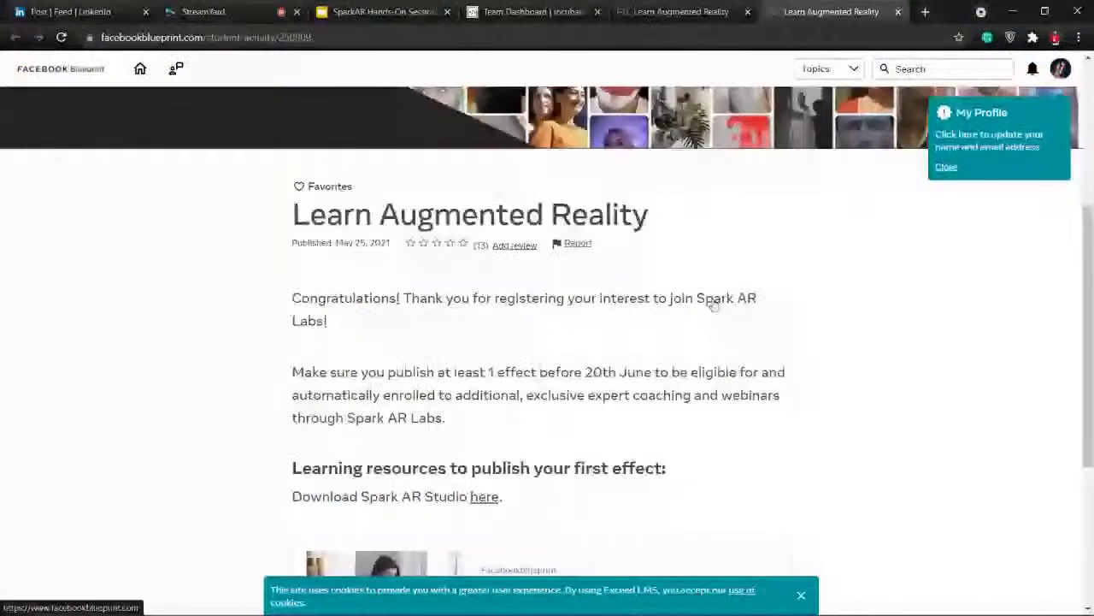
scroll(714, 304, down, 2)
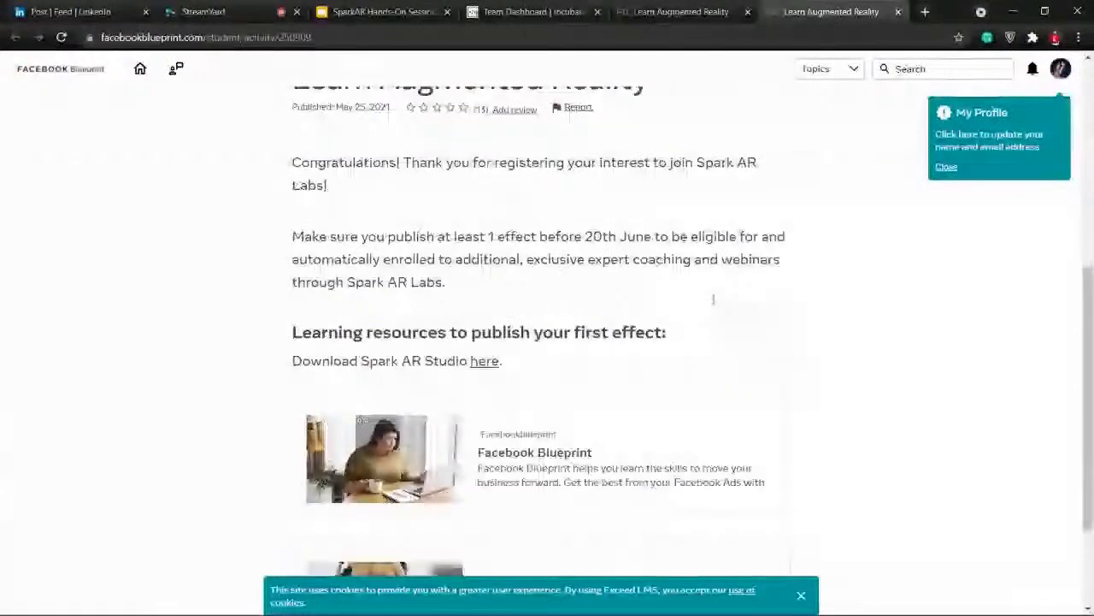
scroll(714, 303, up, 3)
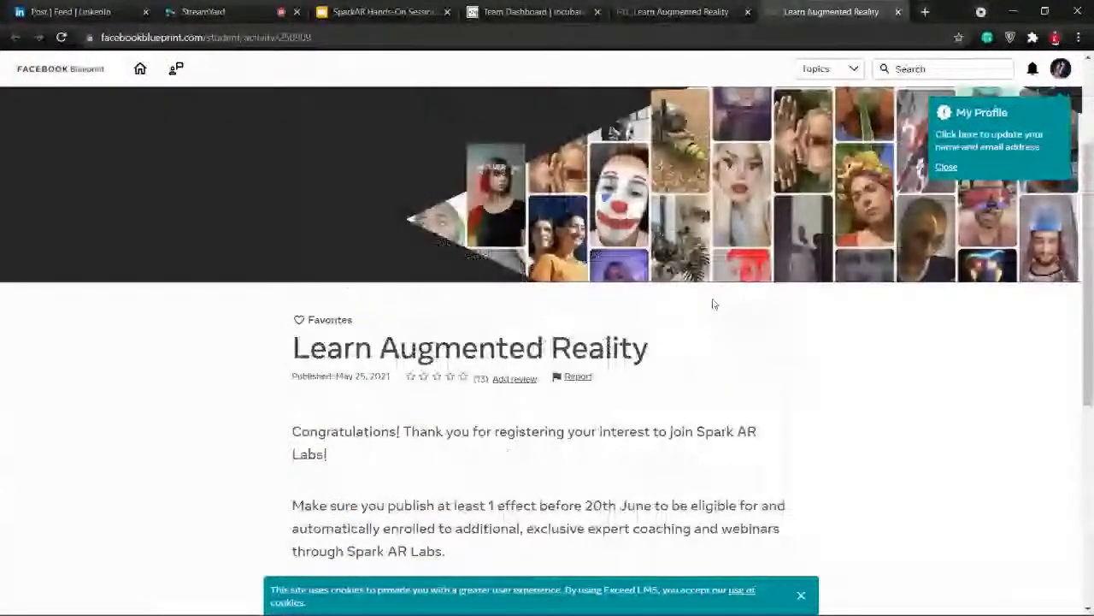
Step: Follow the Spark AR Studio download link, start the installer download and cancel it
click(476, 208)
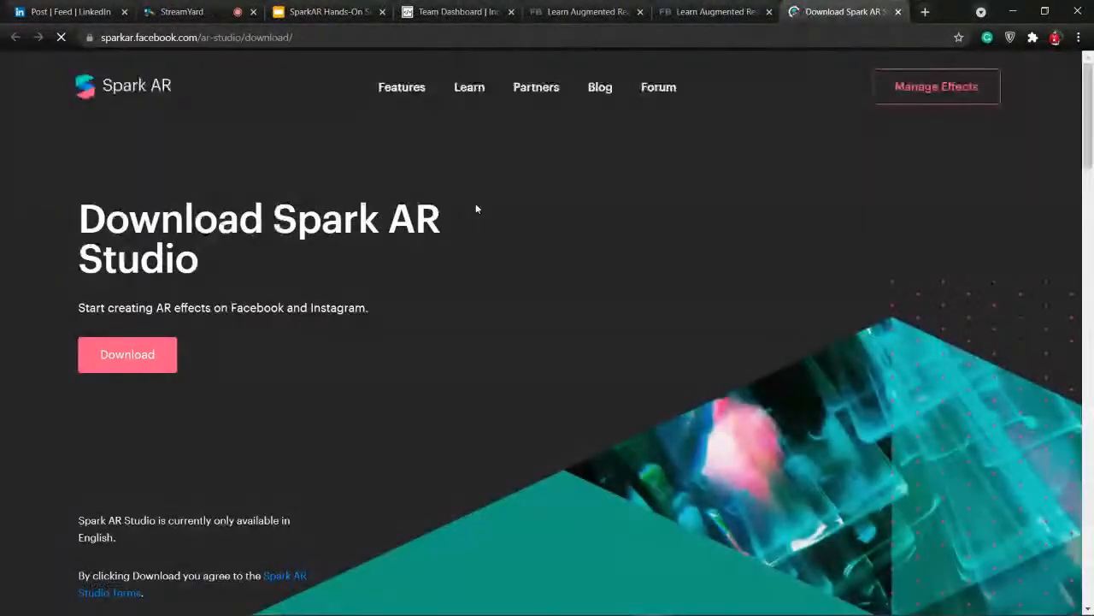
click(150, 355)
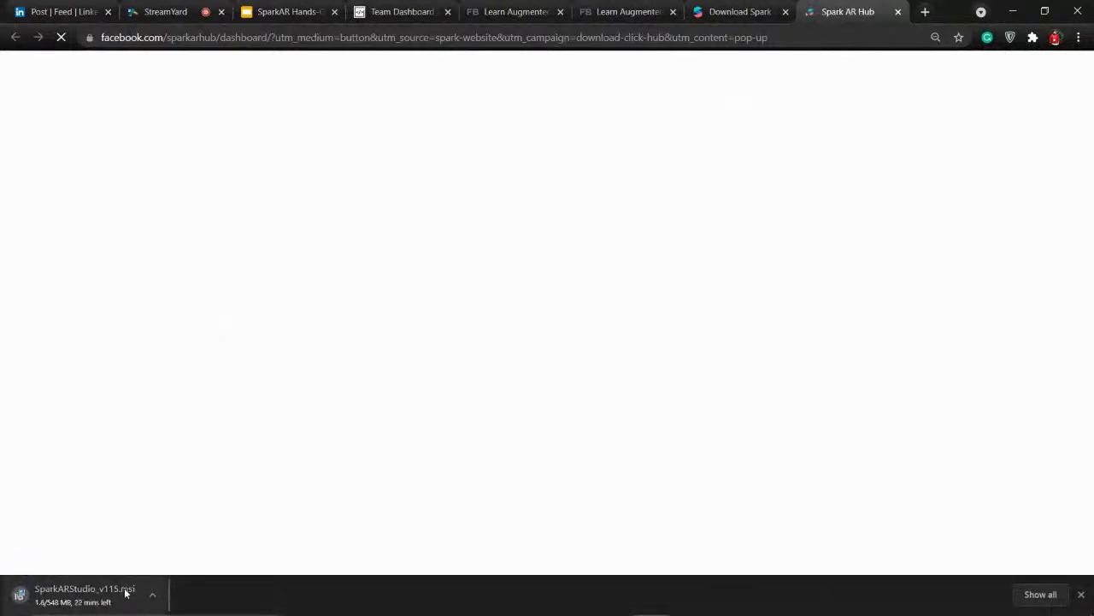
click(152, 594)
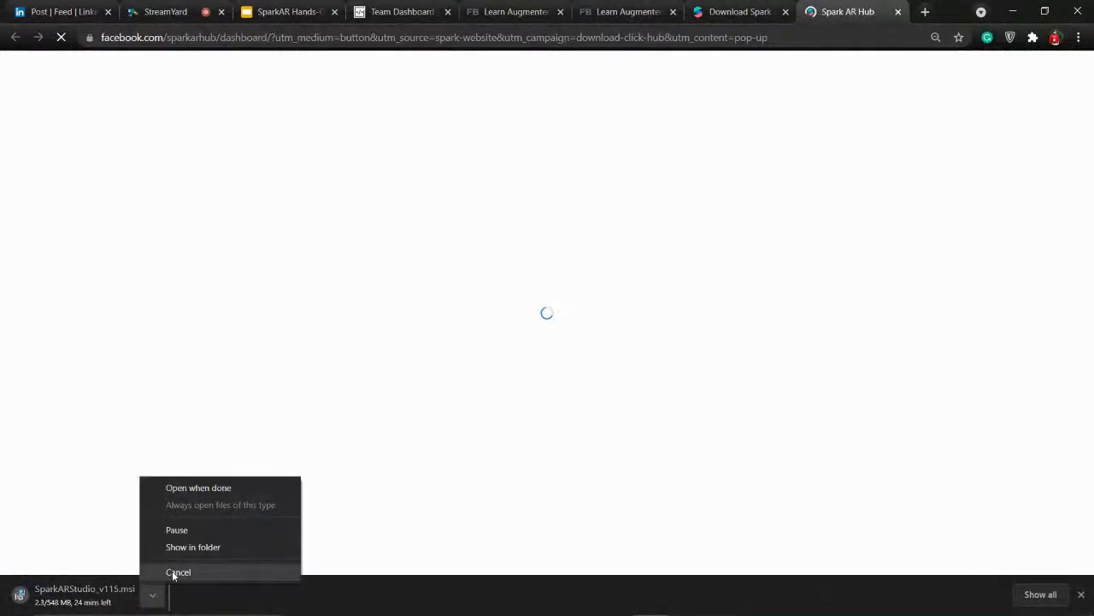
click(178, 572)
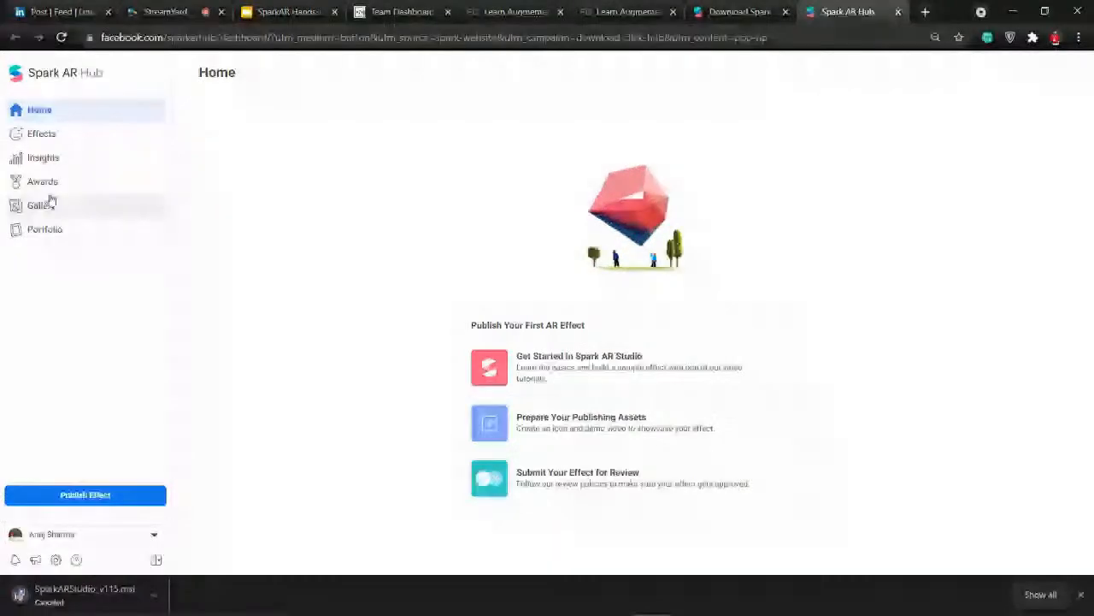
Step: View the Insights page of the Spark AR Hub
click(66, 168)
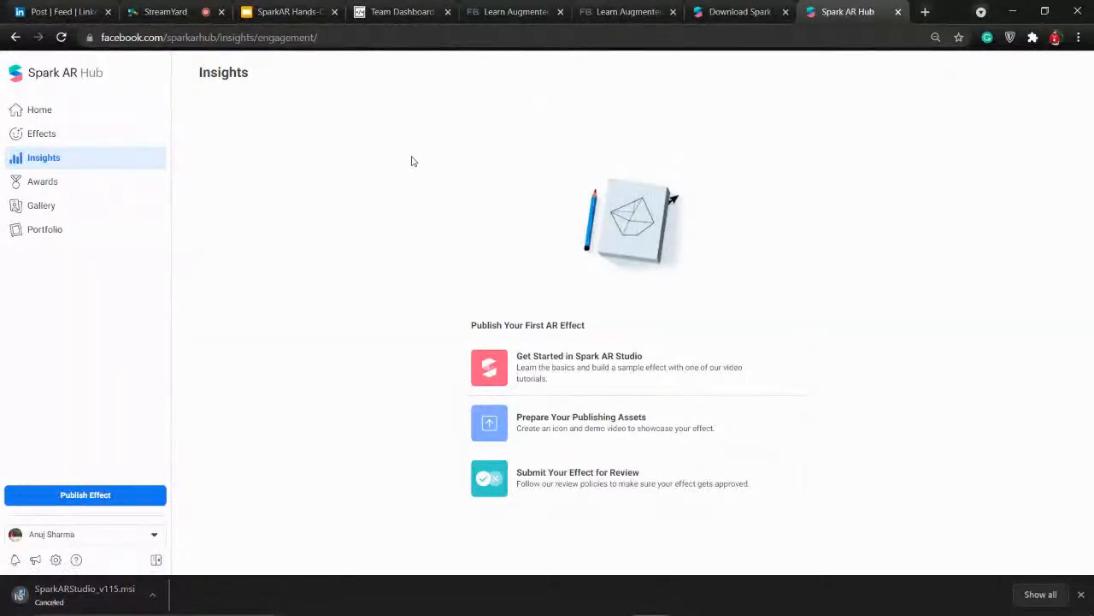
Step: On the Team Dashboard, open the screenshot submission form and select the problem statement "Create AR Effects for Celebrating Front-line Covid Warriors"
click(435, 8)
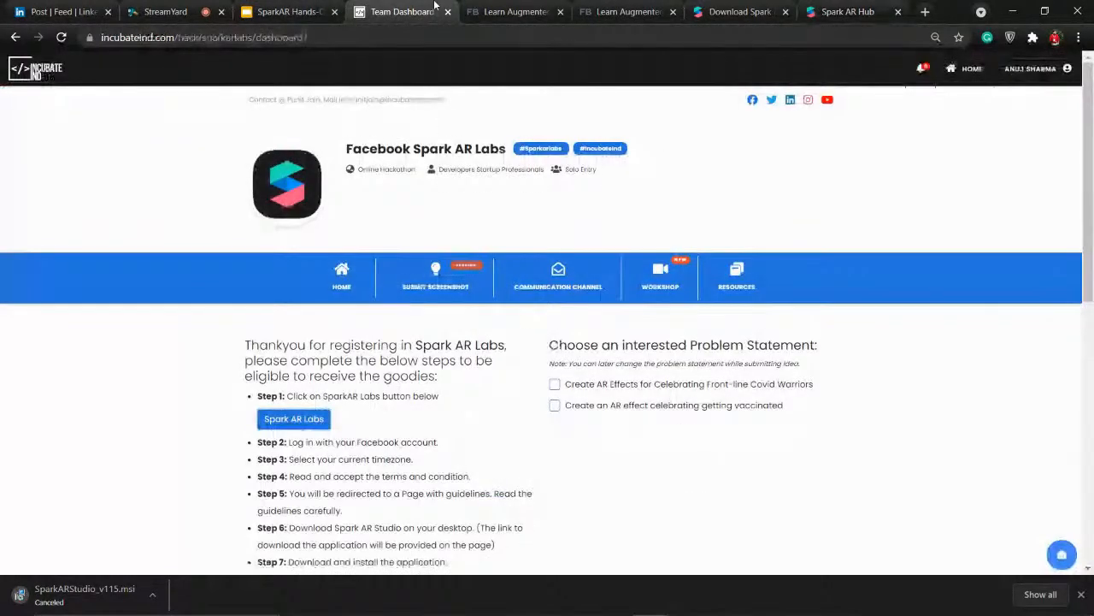
click(446, 268)
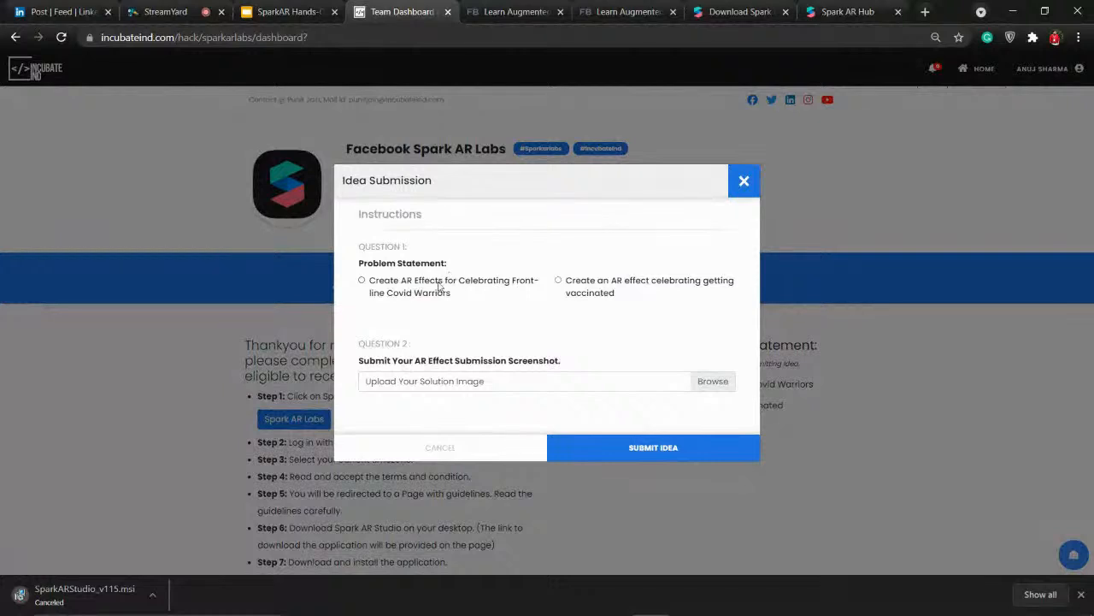
click(579, 286)
click(482, 287)
Step: Browse the Downloads folder for an AR effect submission screenshot and close the file picker without choosing one
click(567, 383)
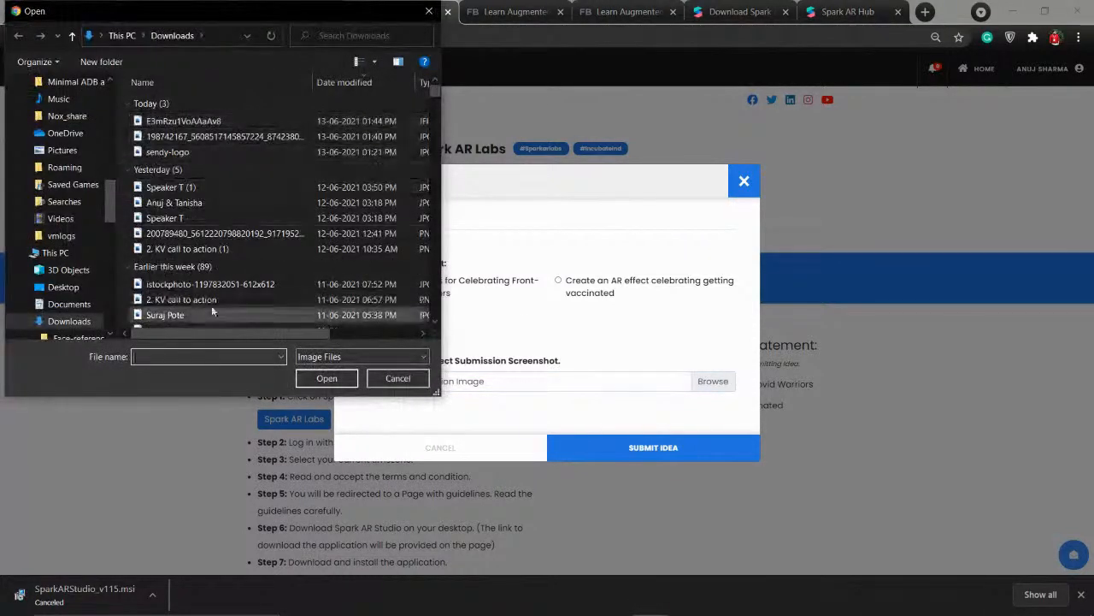
scroll(188, 203, down, 10)
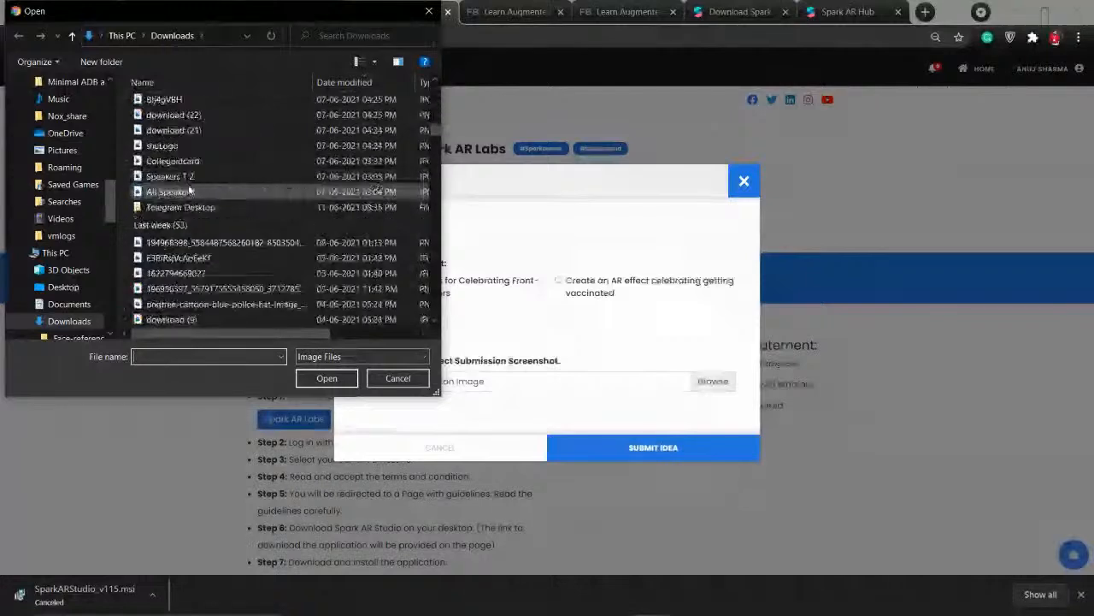
scroll(189, 191, down, 5)
click(430, 12)
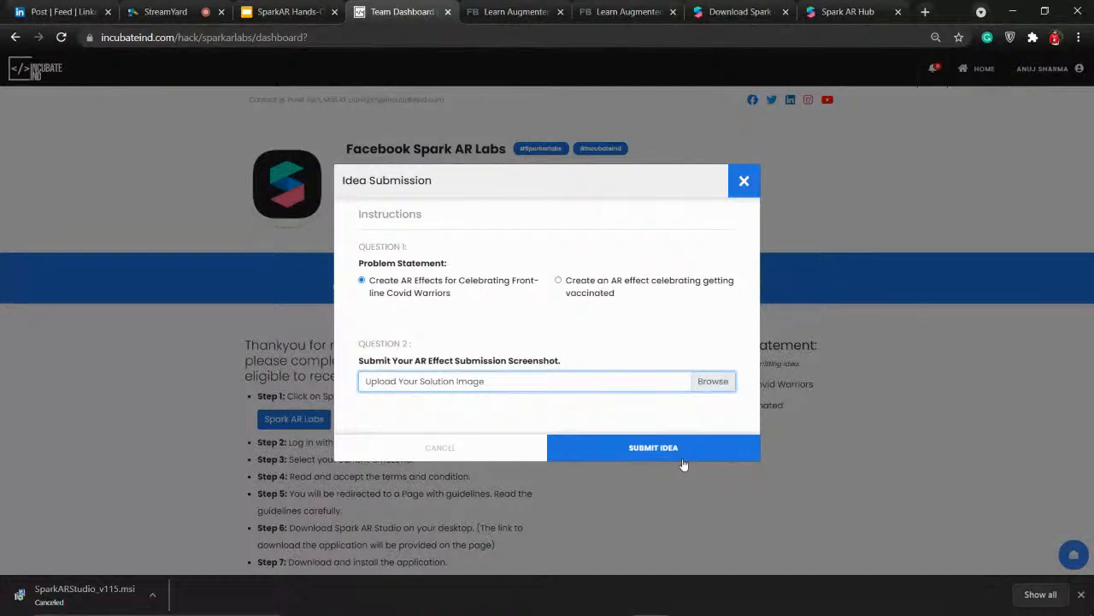
Step: Close the Idea Submission form without submitting it and switch to StreamYard
click(744, 179)
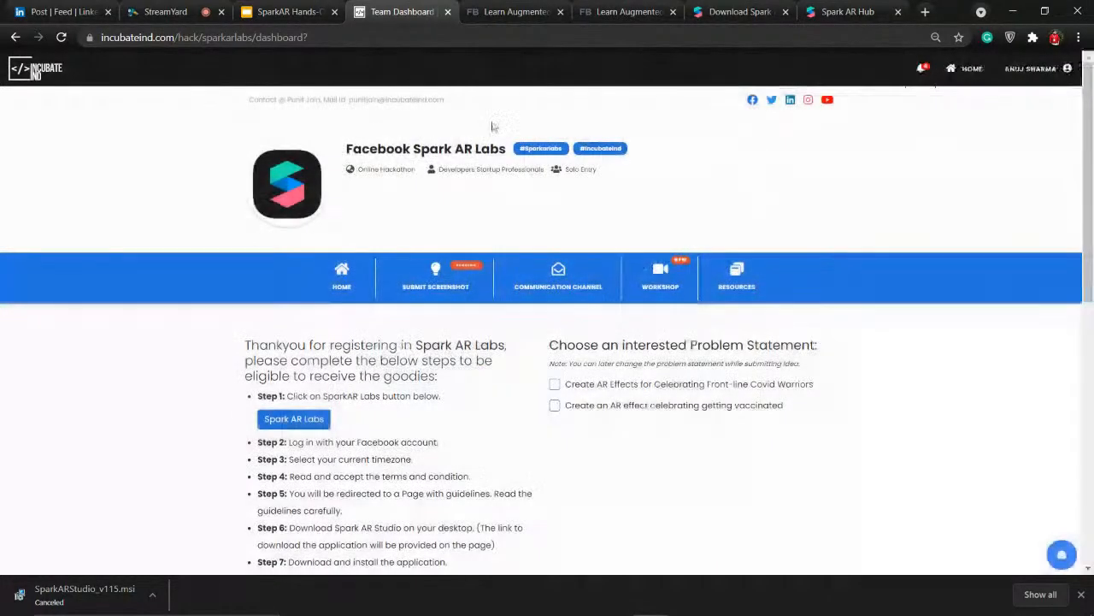
click(165, 11)
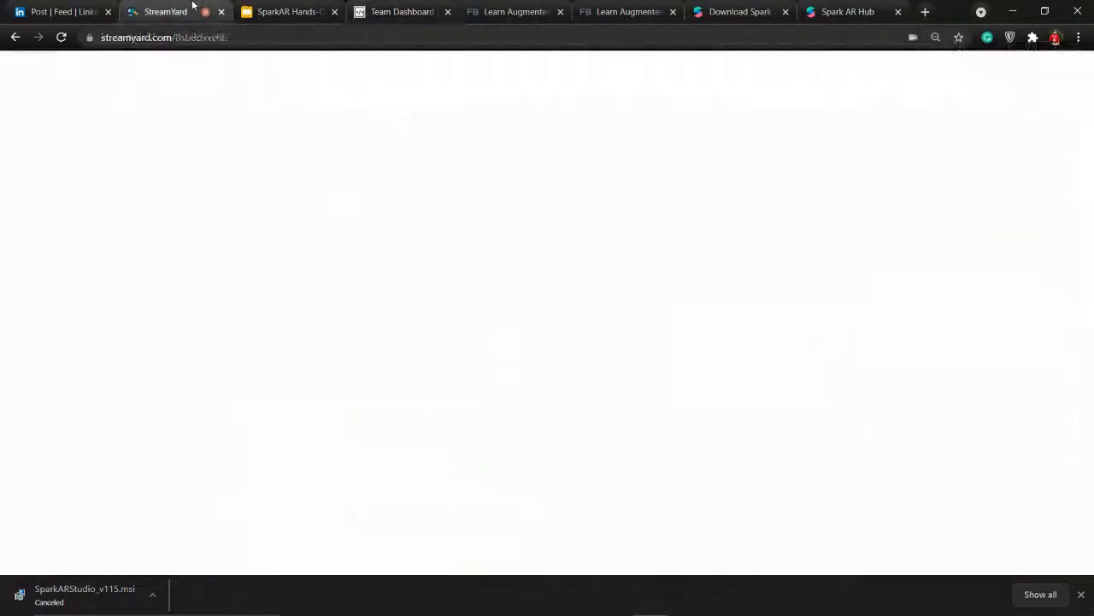
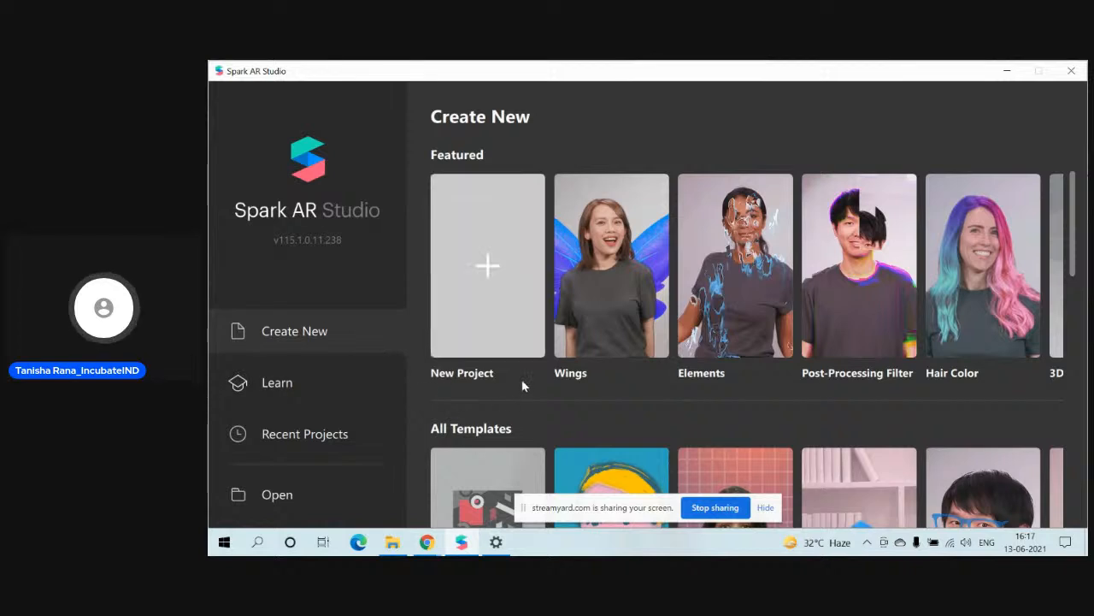
Step: Create a new blank project in Spark AR Studio and view the preview device options
click(483, 270)
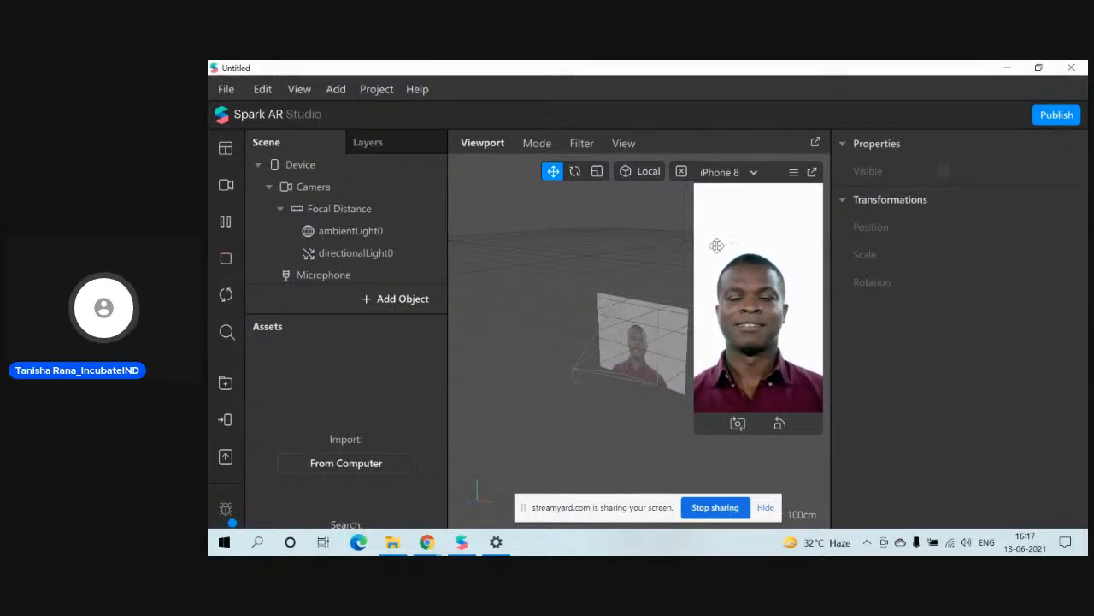
click(750, 173)
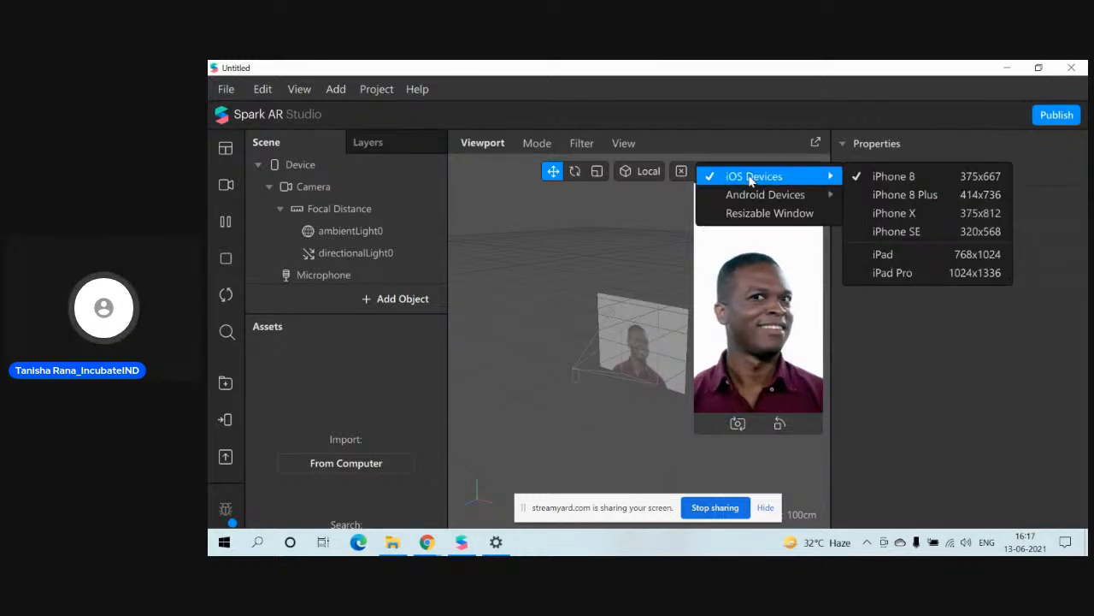
click(758, 154)
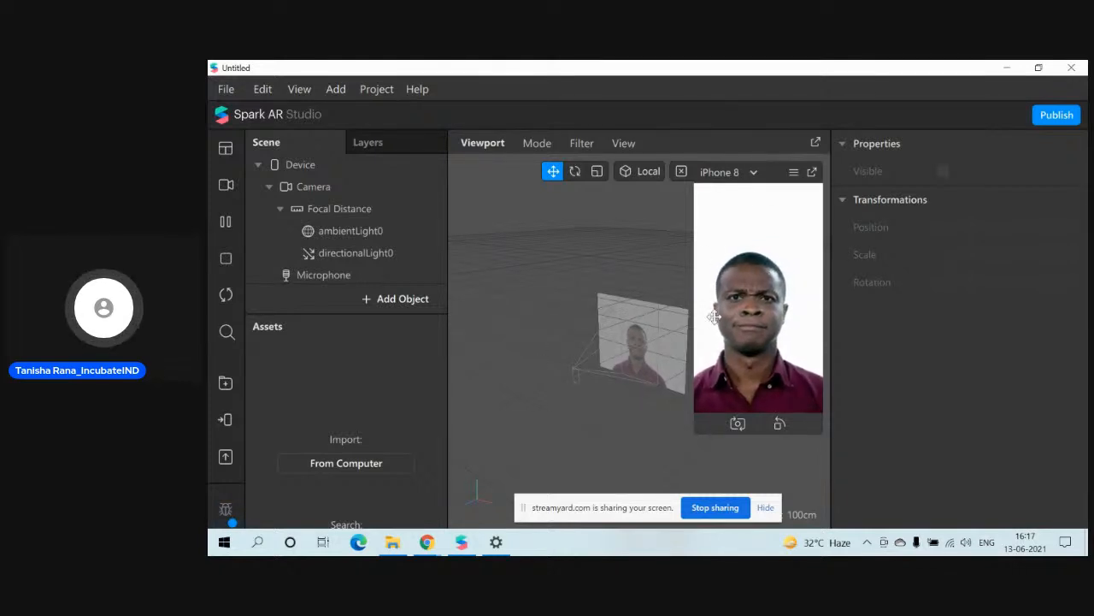
Step: Look over the camera and real-time simulation choices and the AR Library's home page
click(225, 186)
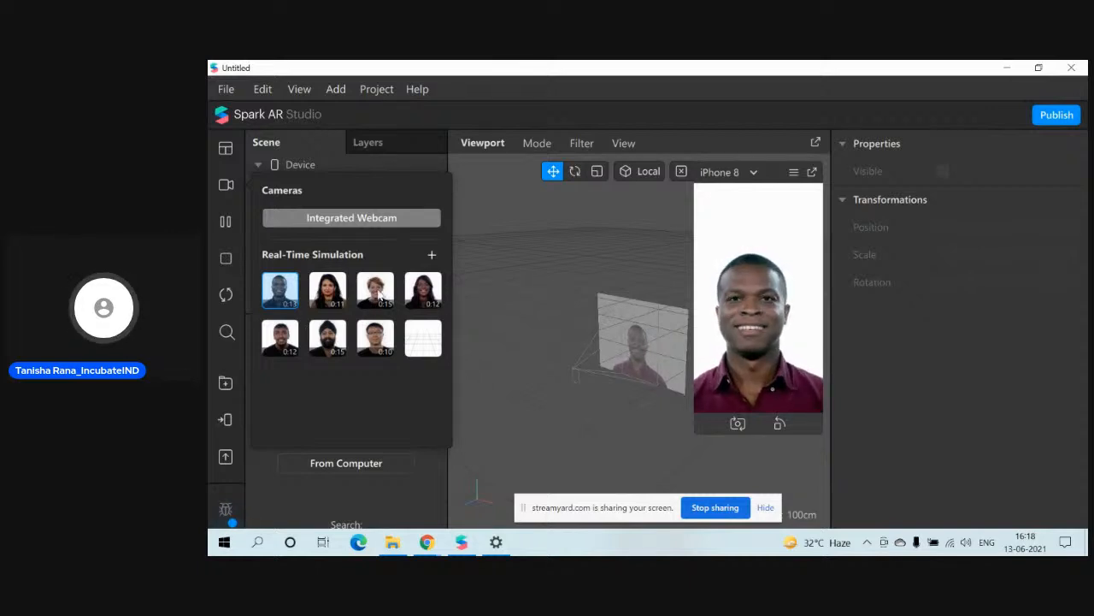
click(471, 277)
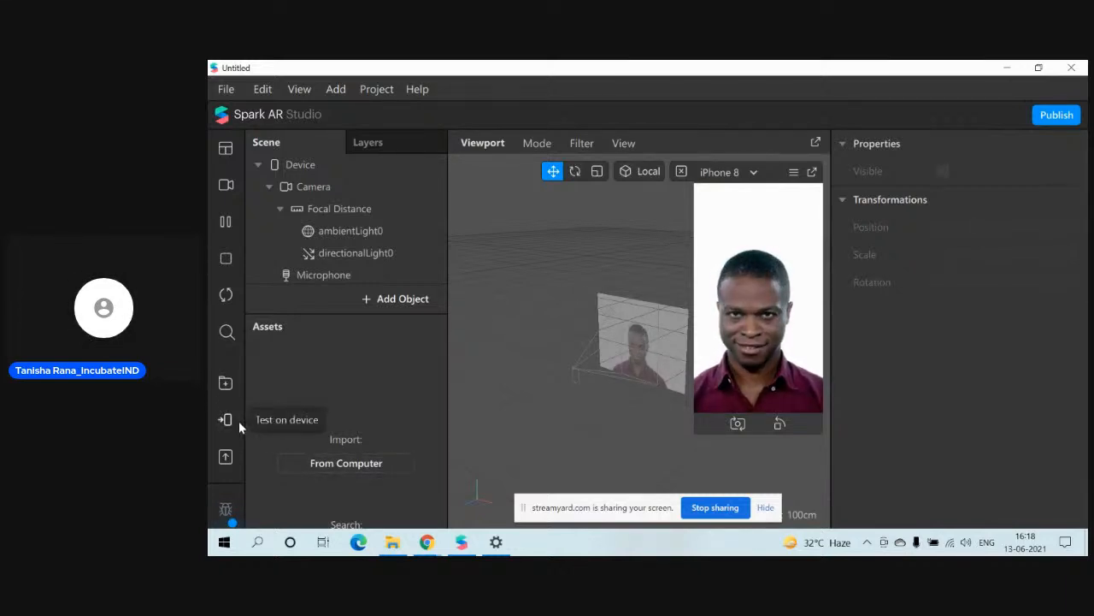
click(225, 386)
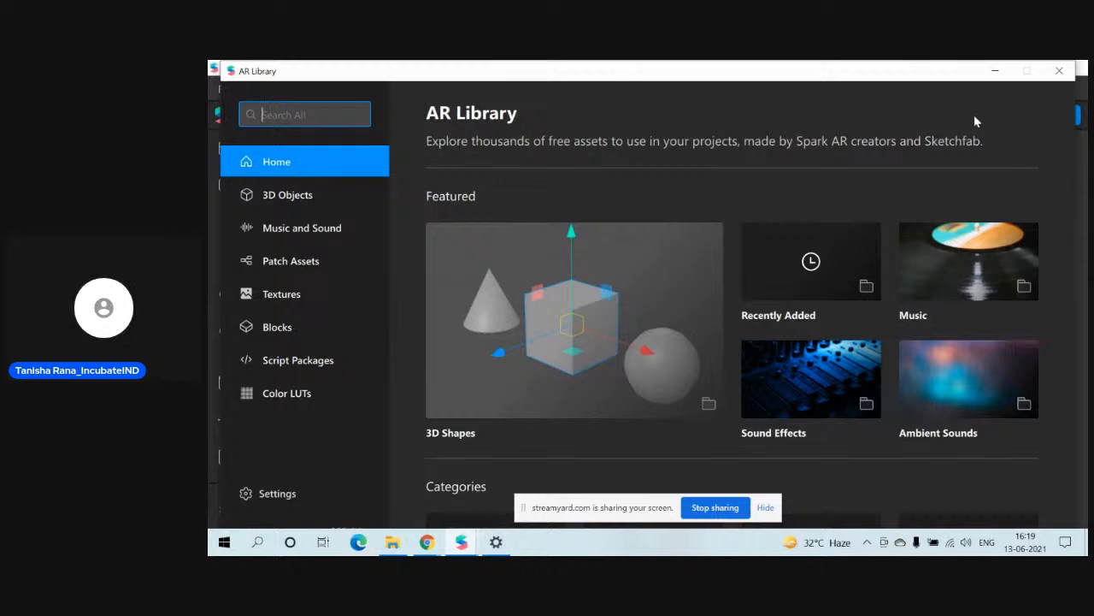
click(1060, 74)
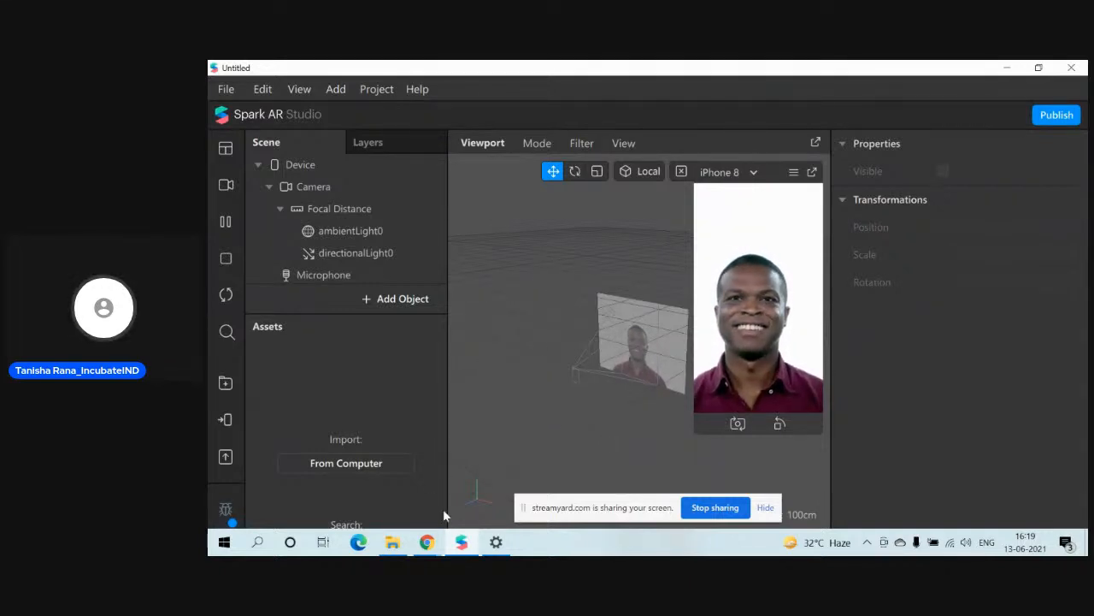
Step: Add a particle system object to the scene
mouse_move(497, 548)
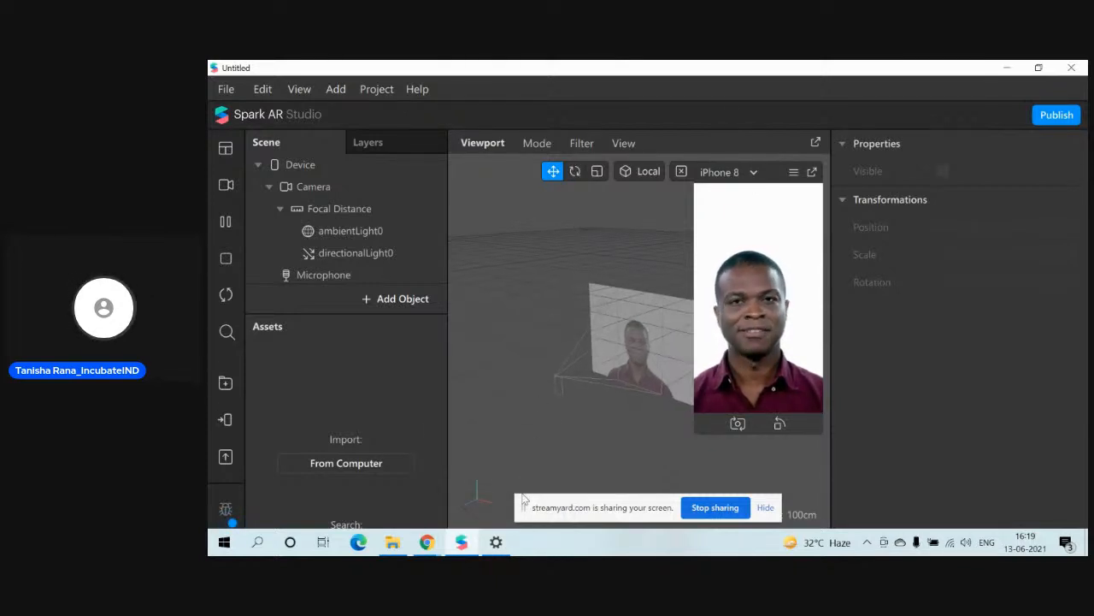
scroll(486, 443, up, 2)
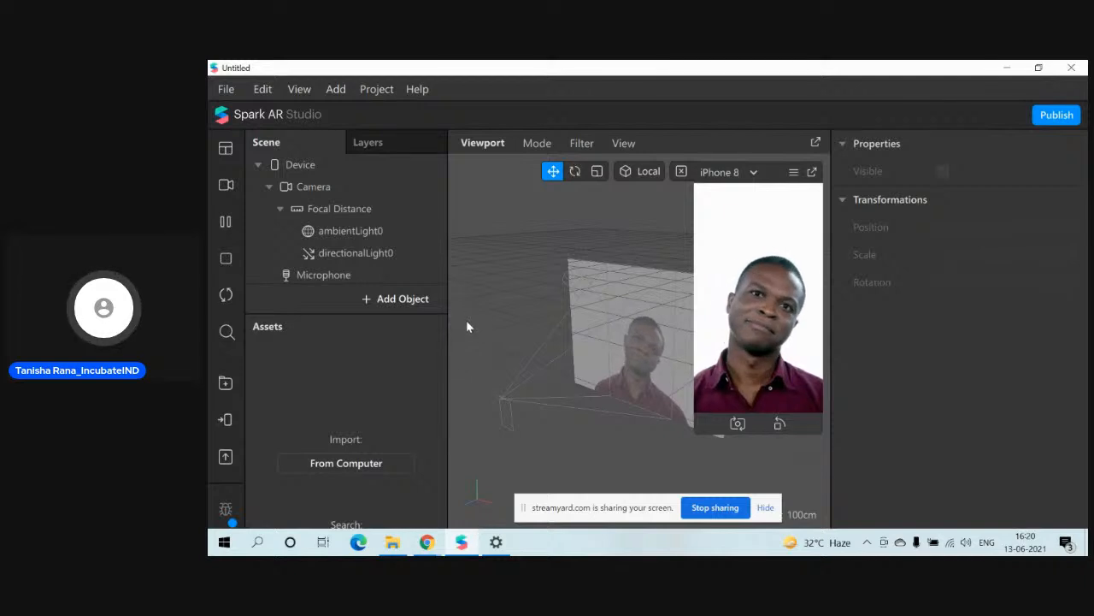
scroll(465, 406, up, 3)
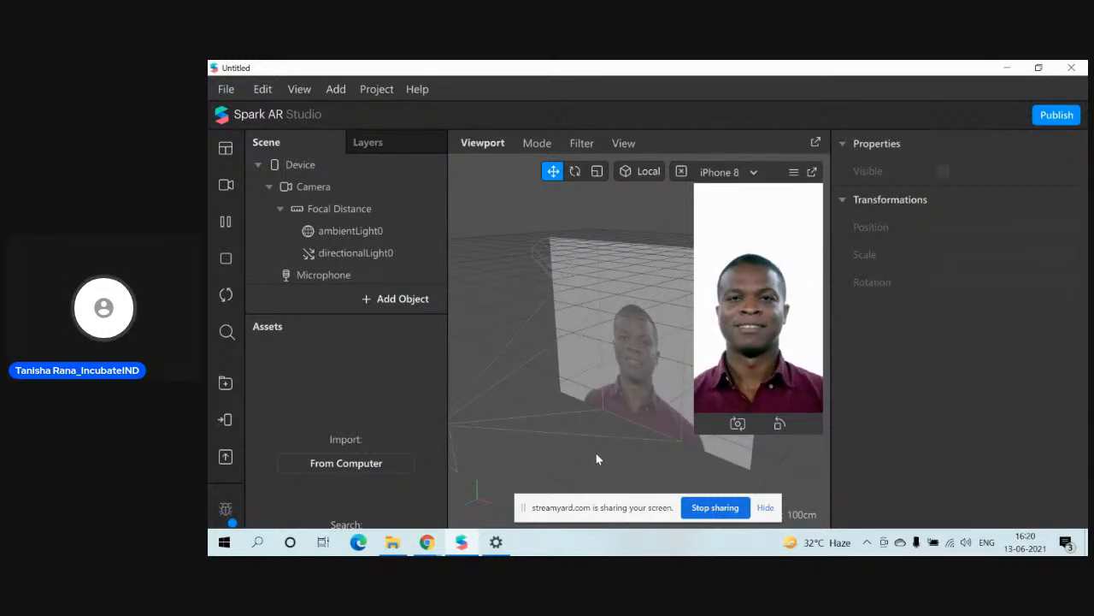
drag(595, 455, 549, 449)
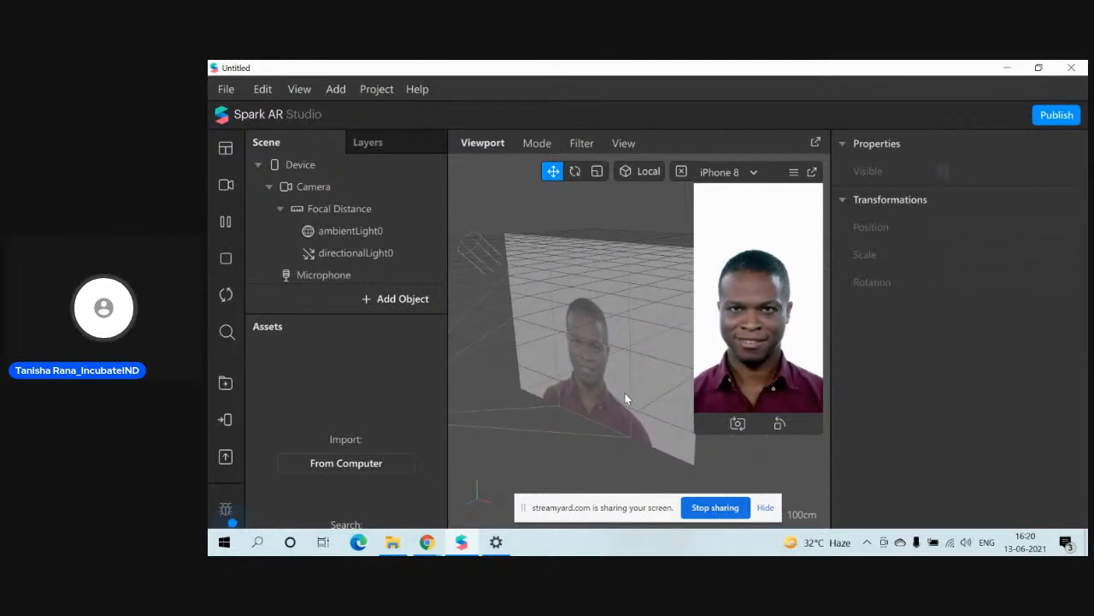
drag(642, 437, 727, 405)
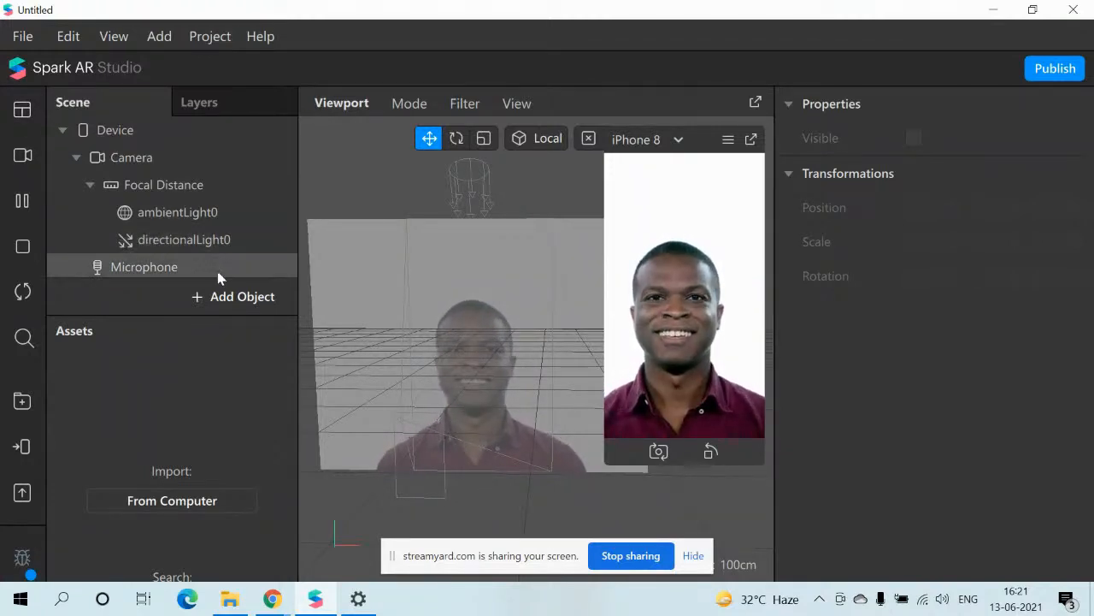
click(227, 299)
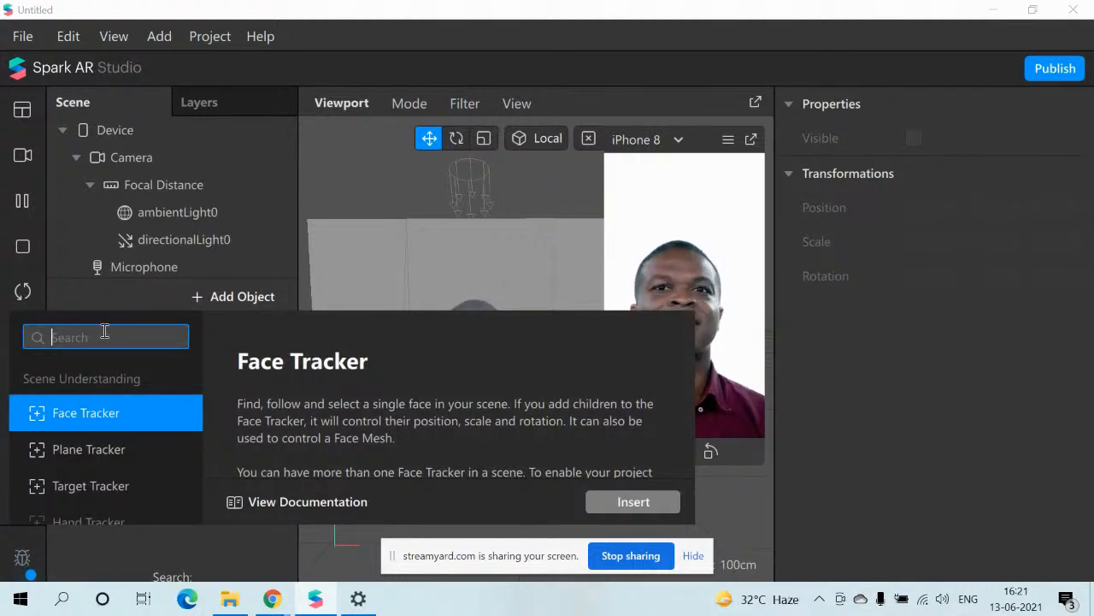
text(par)
key(Return)
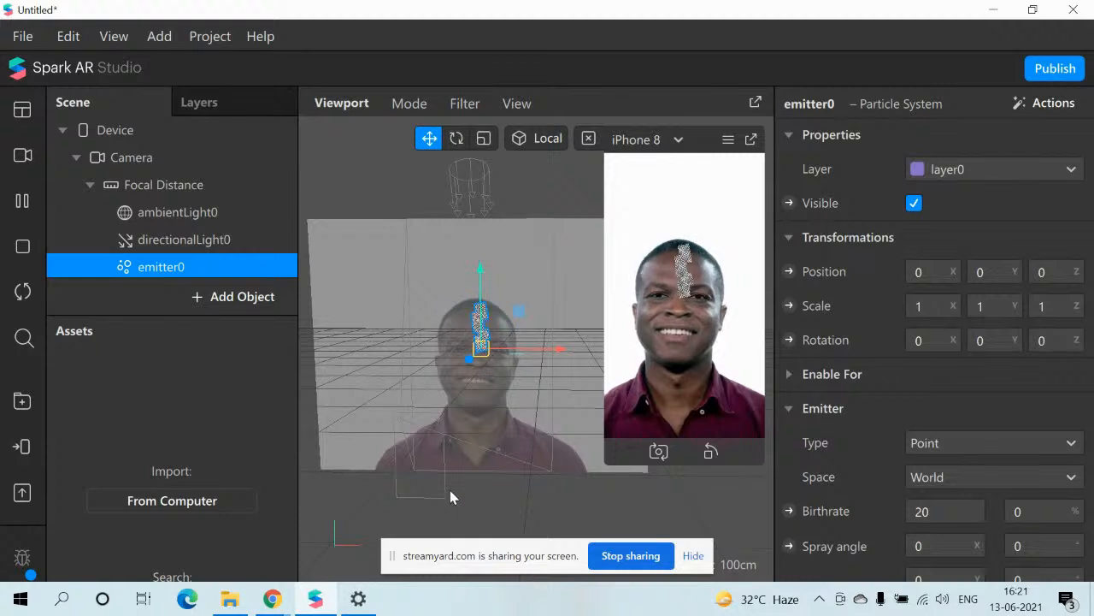
Step: Change the particle system's emitter type to Line
scroll(470, 509, up, 3)
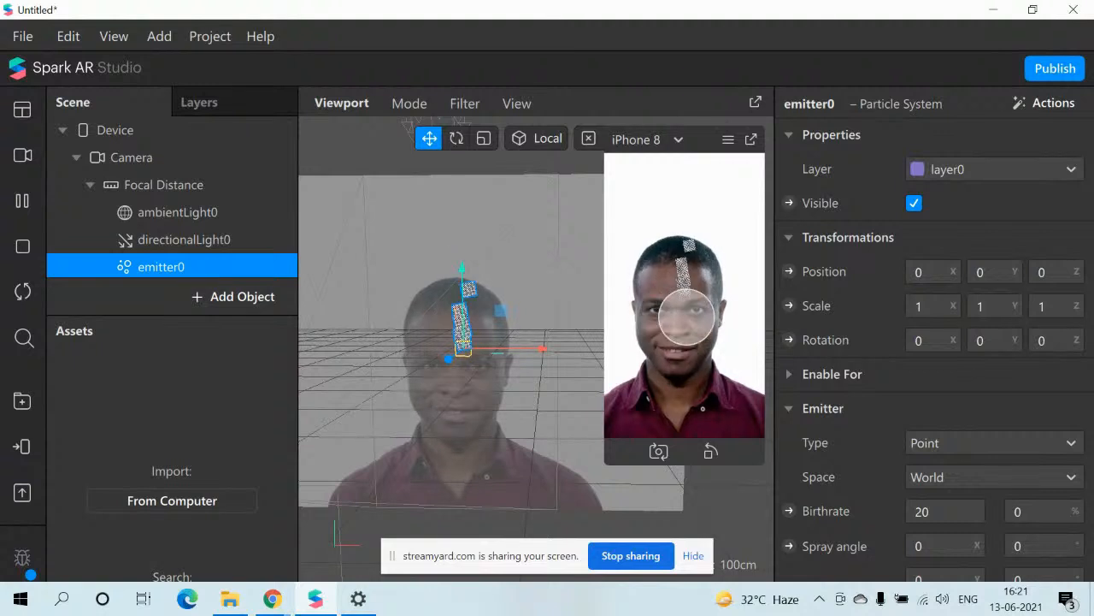
scroll(860, 415, down, 1)
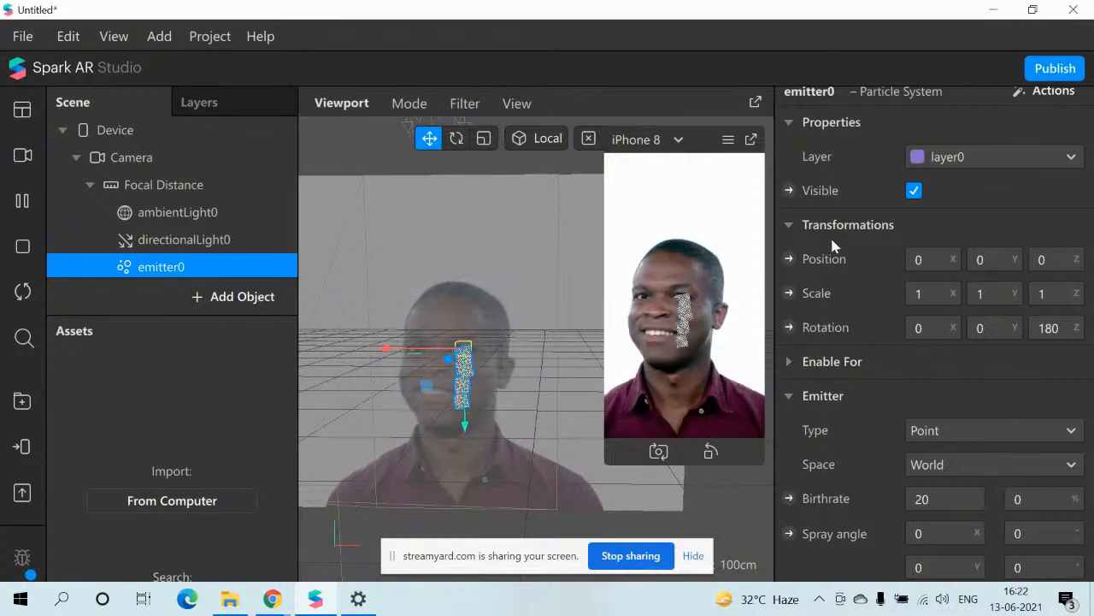
click(939, 430)
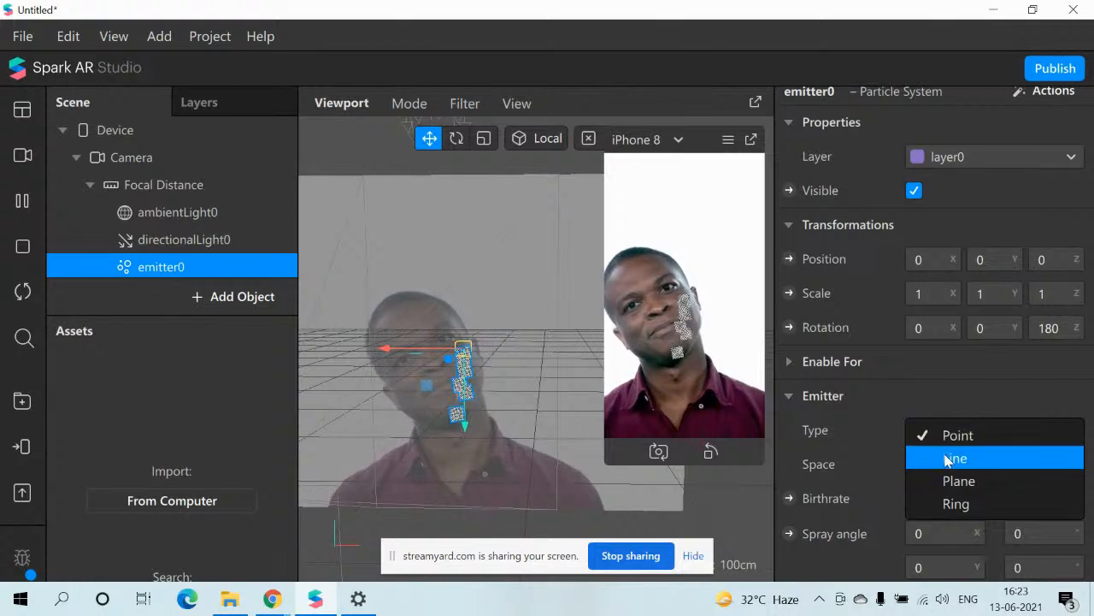
click(946, 460)
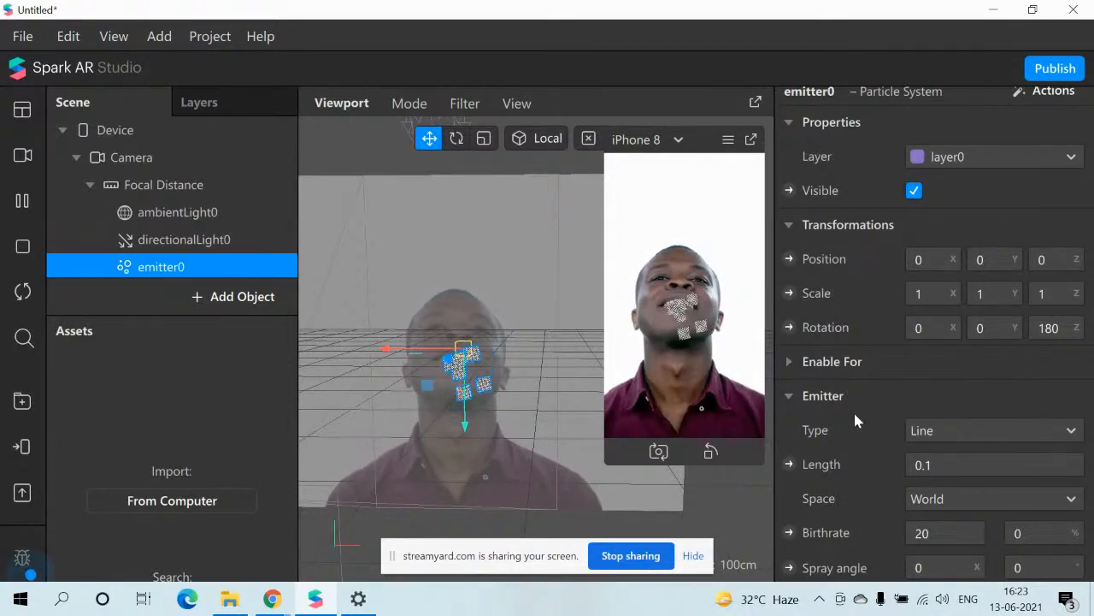
Step: Set the line emitter's length to 0.3
scroll(852, 386, down, 1)
scroll(855, 398, down, 1)
scroll(856, 395, down, 3)
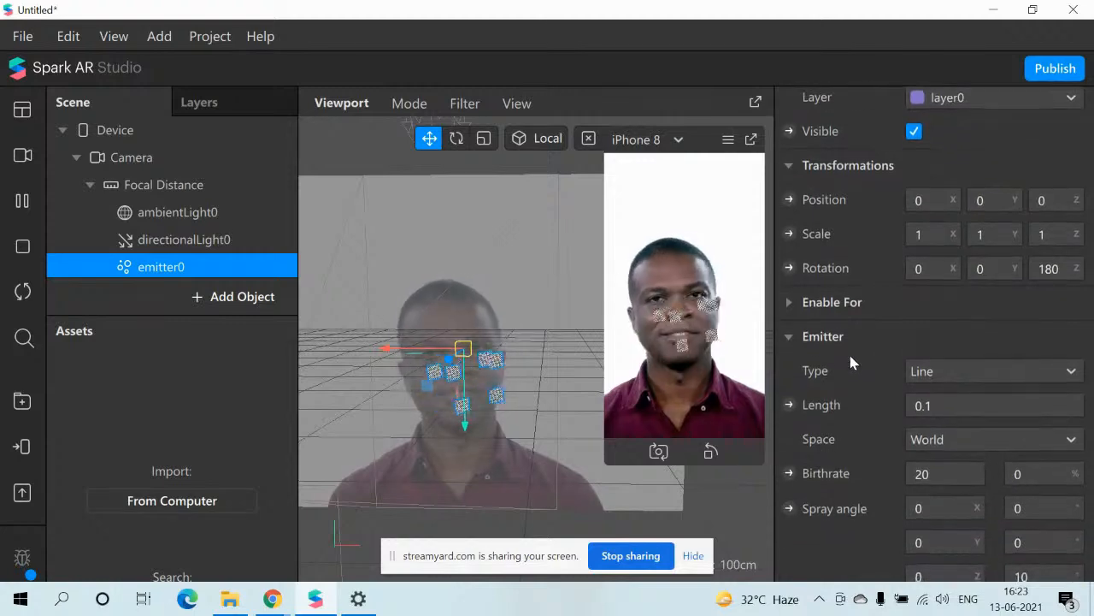
click(955, 405)
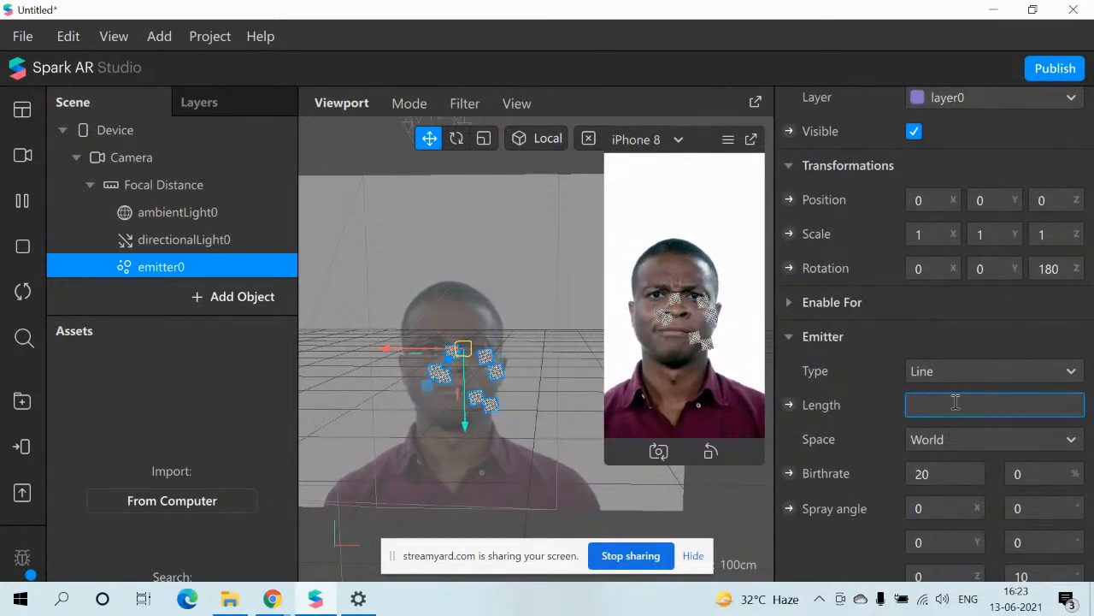
text(0)
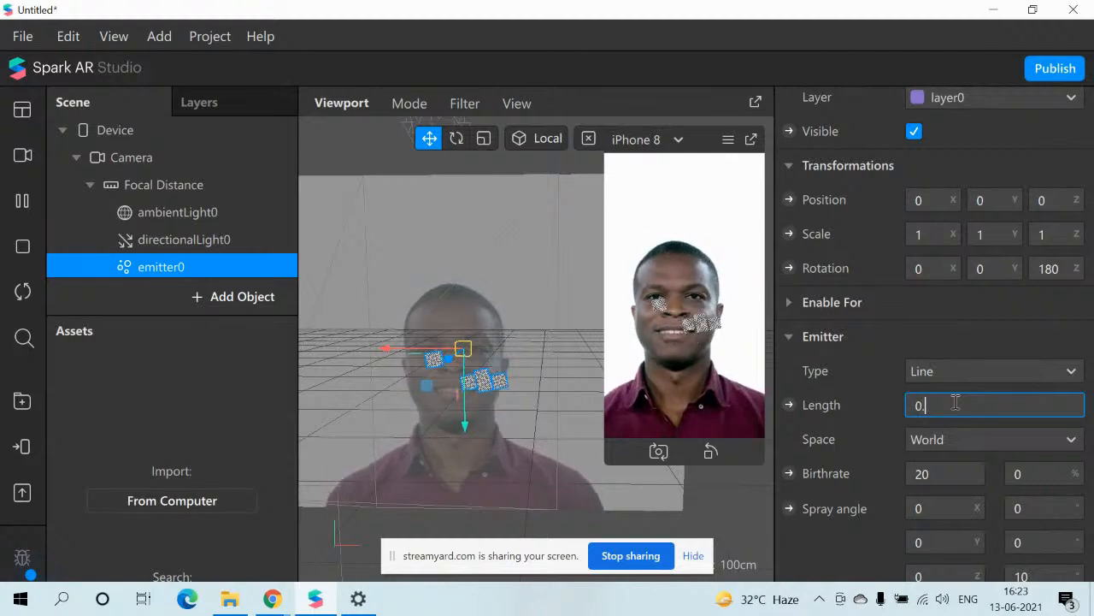
text(.3)
key(Return)
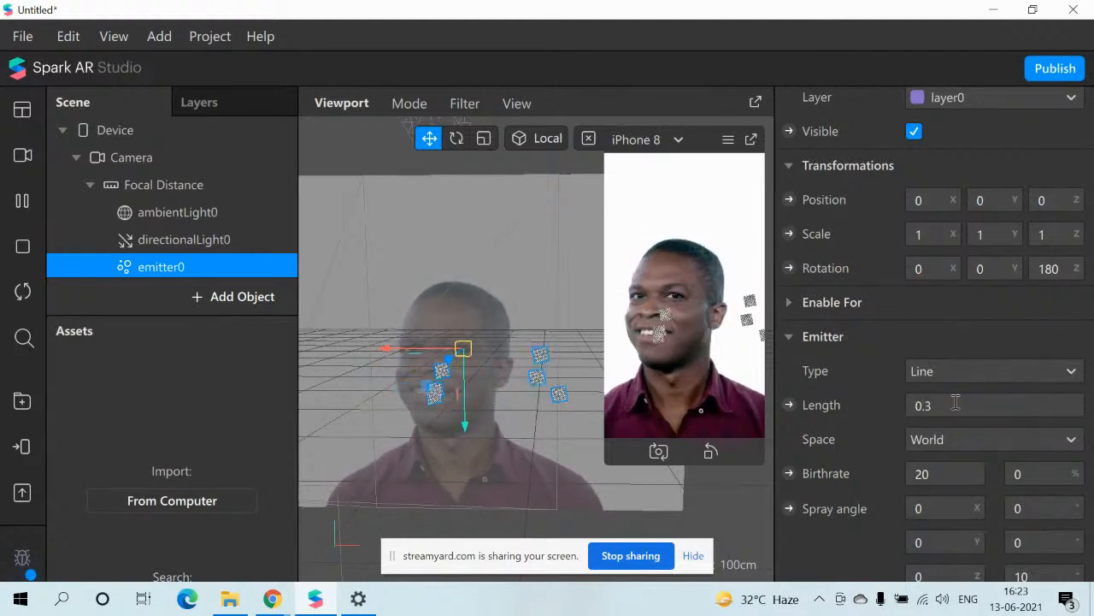
click(955, 404)
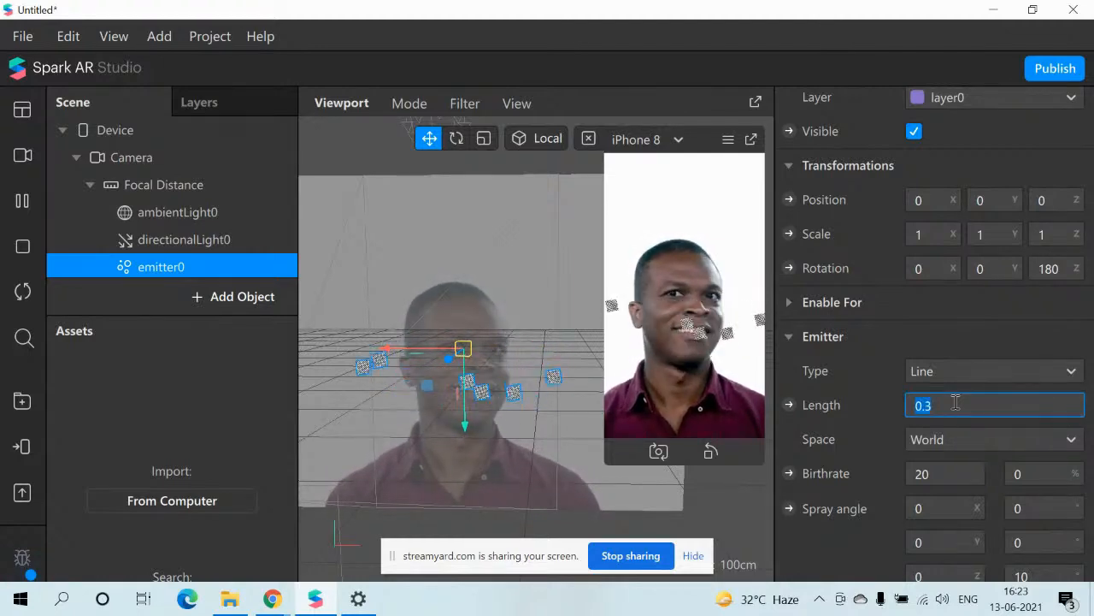
click(956, 402)
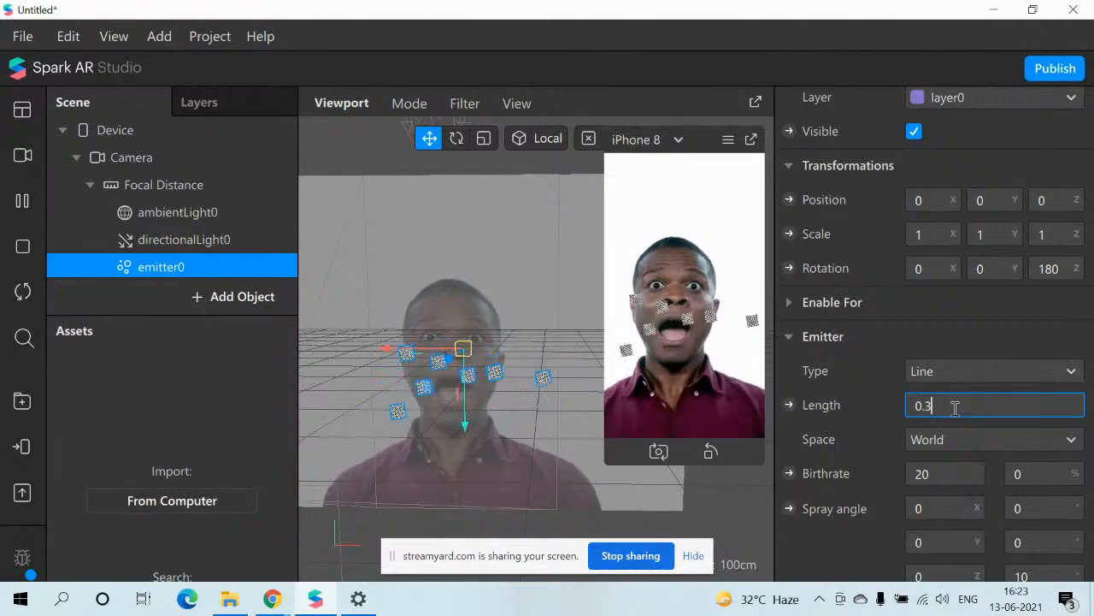
click(544, 316)
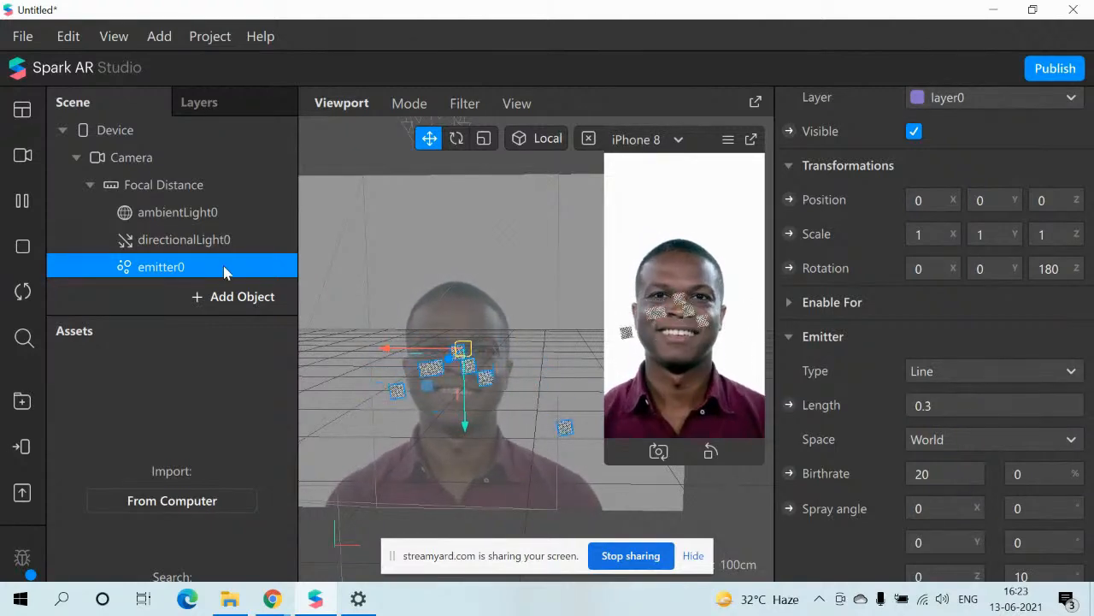
click(973, 415)
click(710, 332)
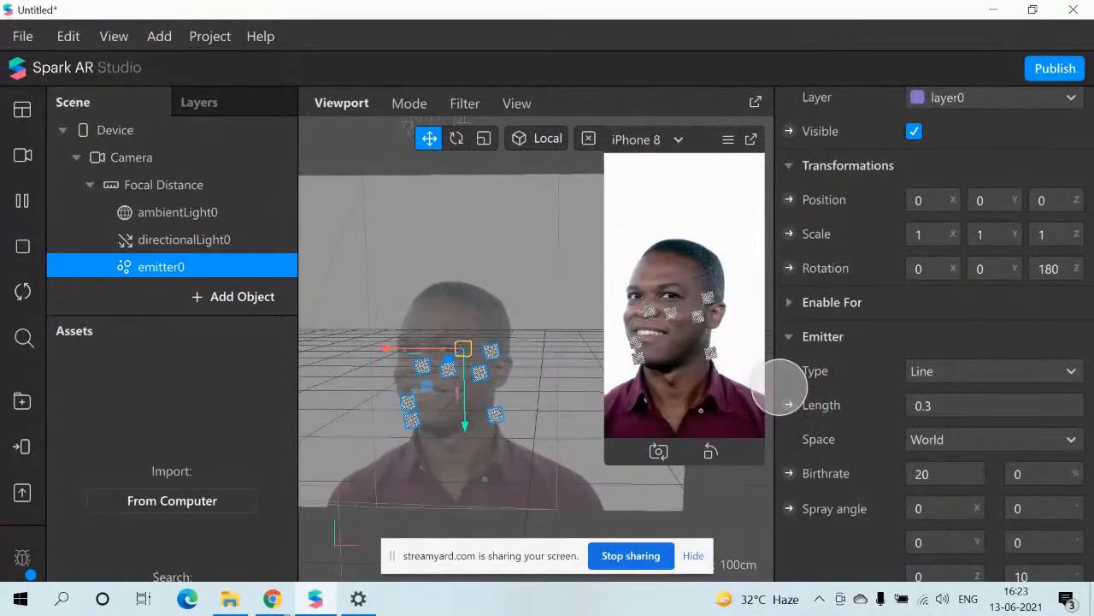
Step: Set the lifespan of the emitter's particles to 6 seconds
scroll(874, 332, up, 2)
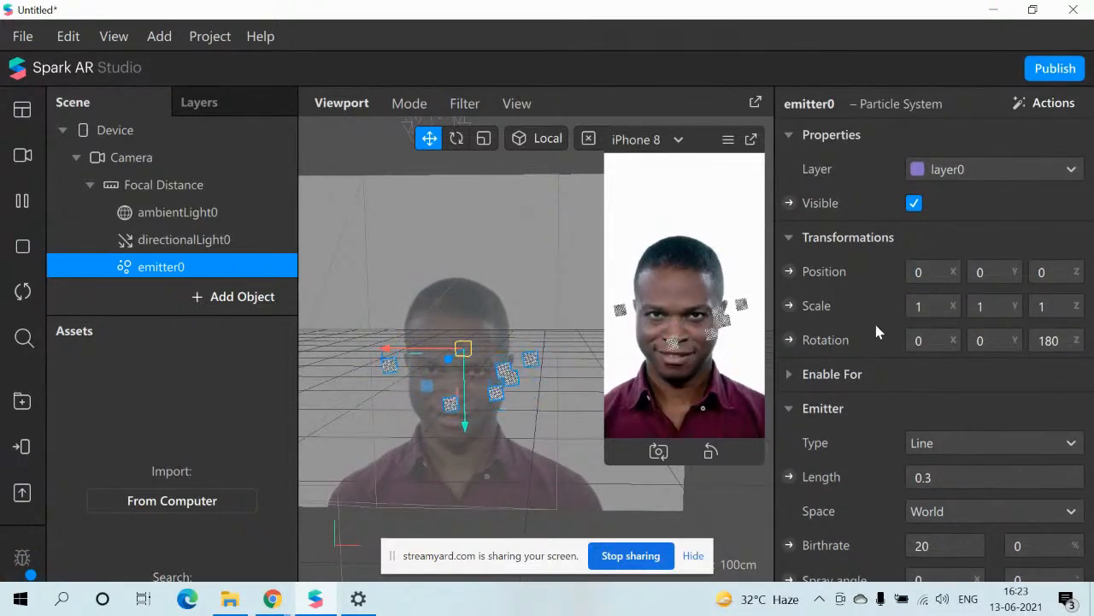
scroll(876, 376, down, 5)
scroll(872, 379, down, 3)
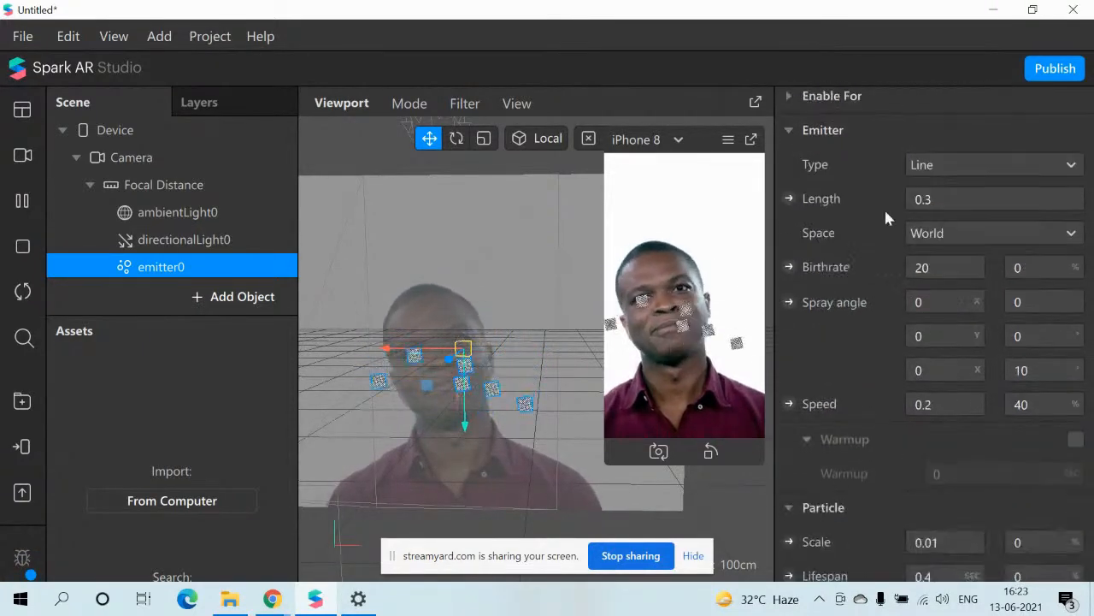
click(792, 445)
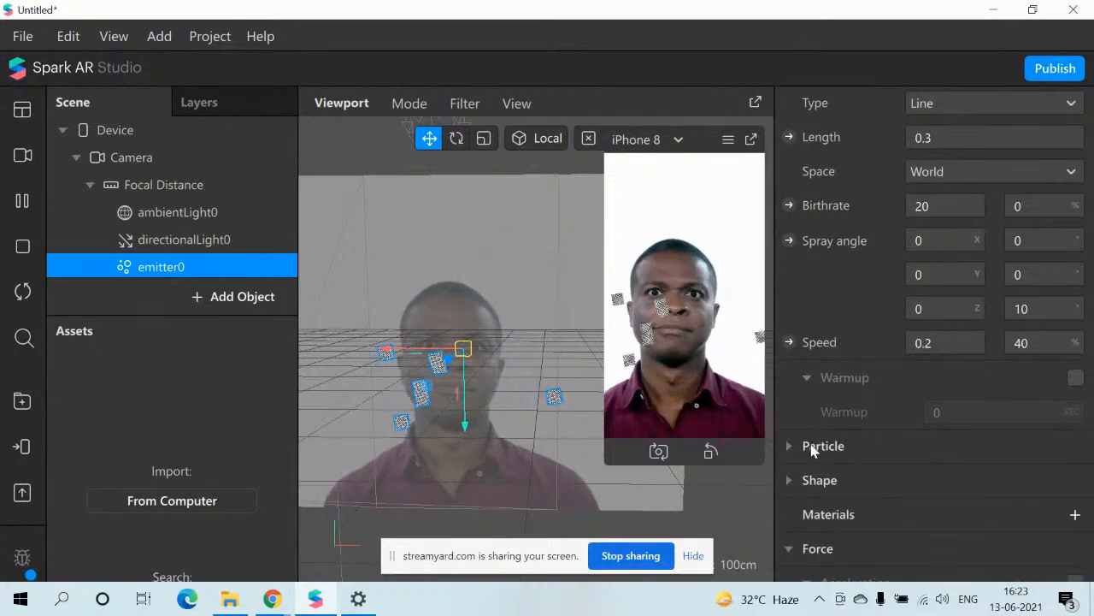
click(793, 446)
scroll(810, 390, down, 1)
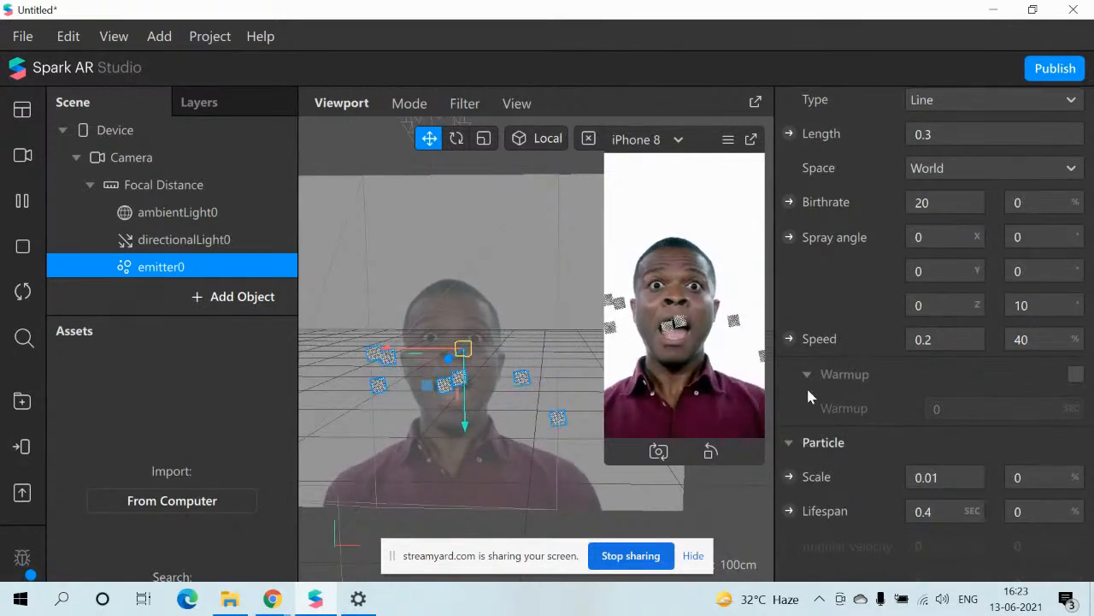
scroll(810, 389, down, 1)
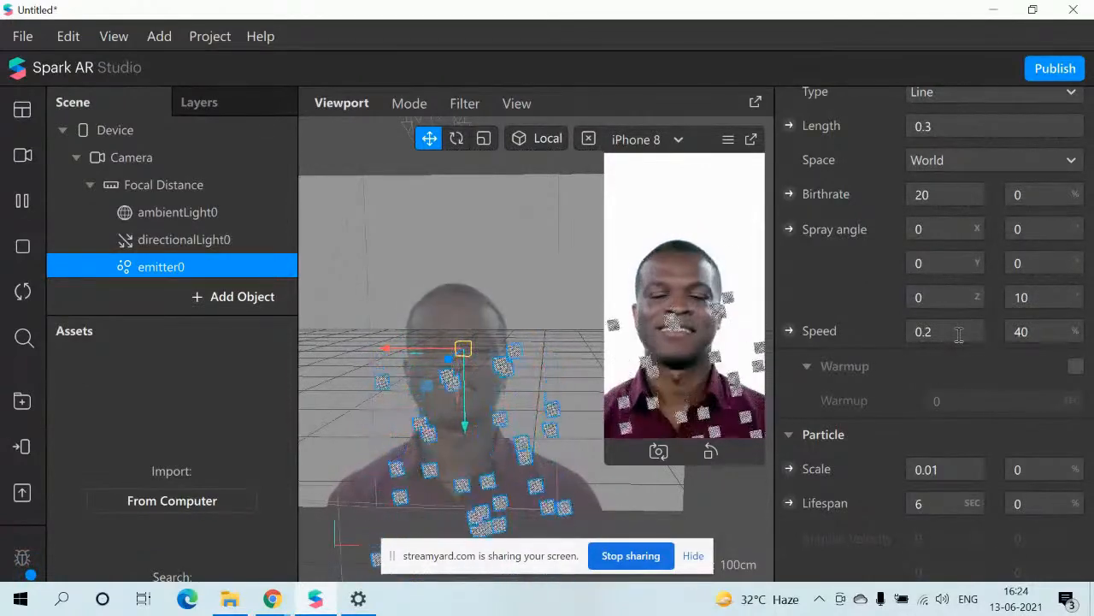
Step: Set the emitter's particle speed to 0.1
key(BackSpace)
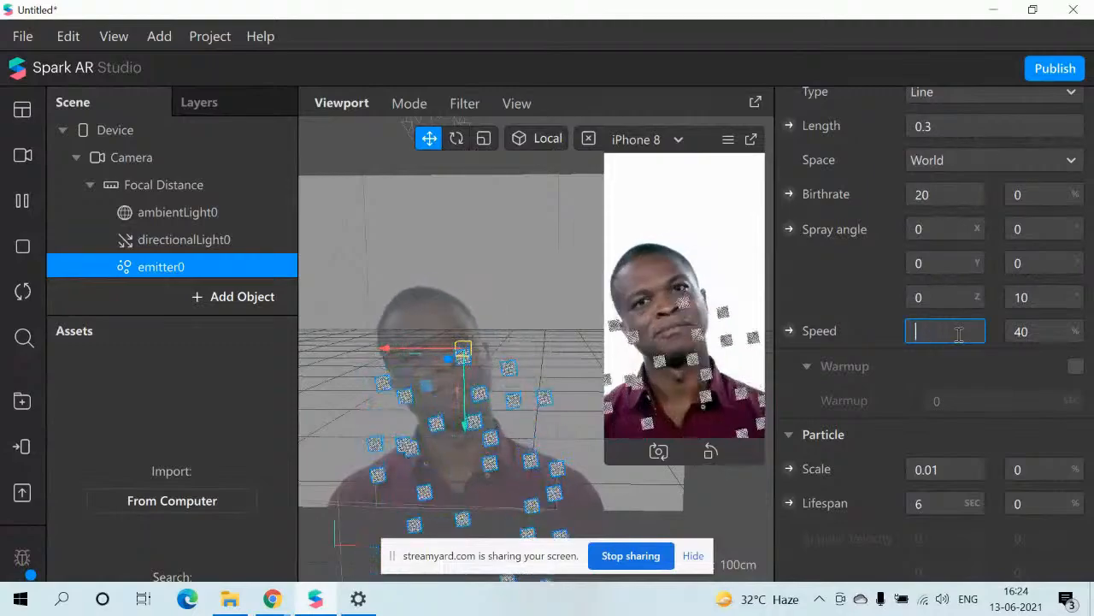
text(0.1)
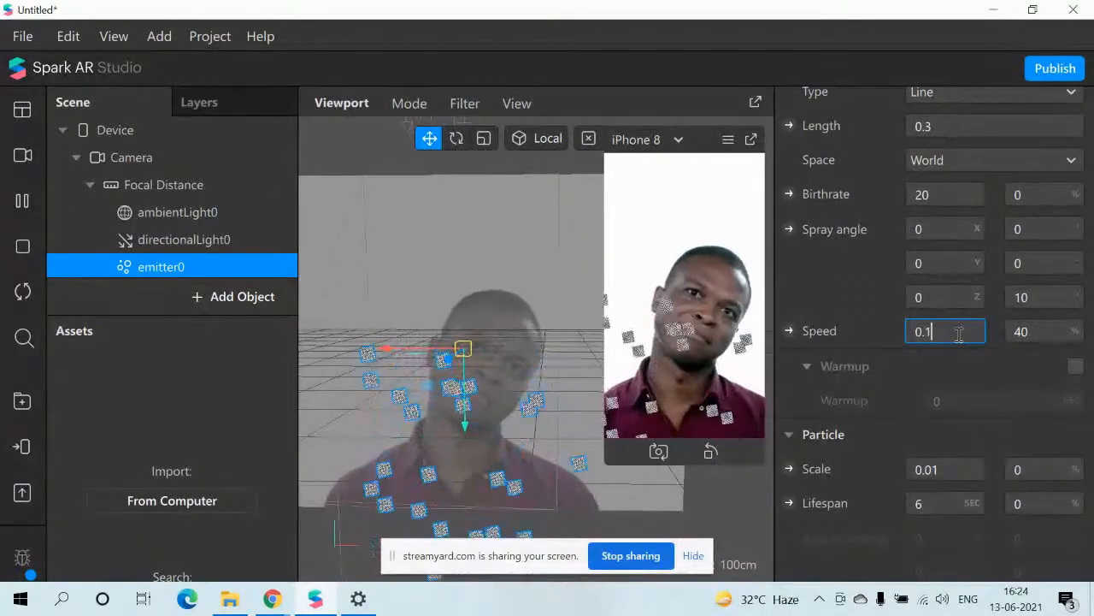
key(Return)
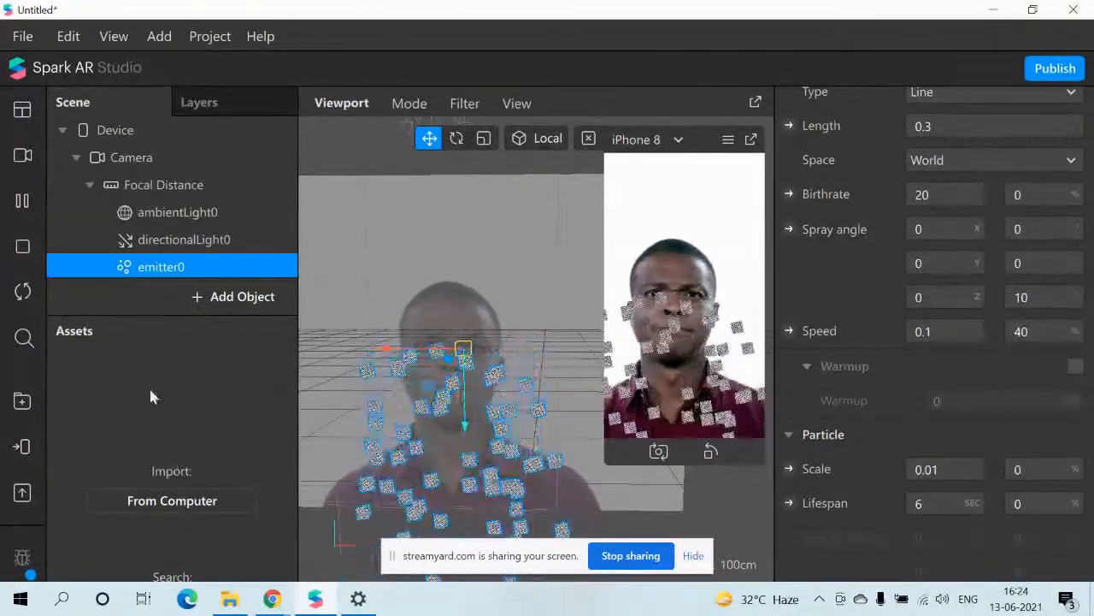
click(230, 298)
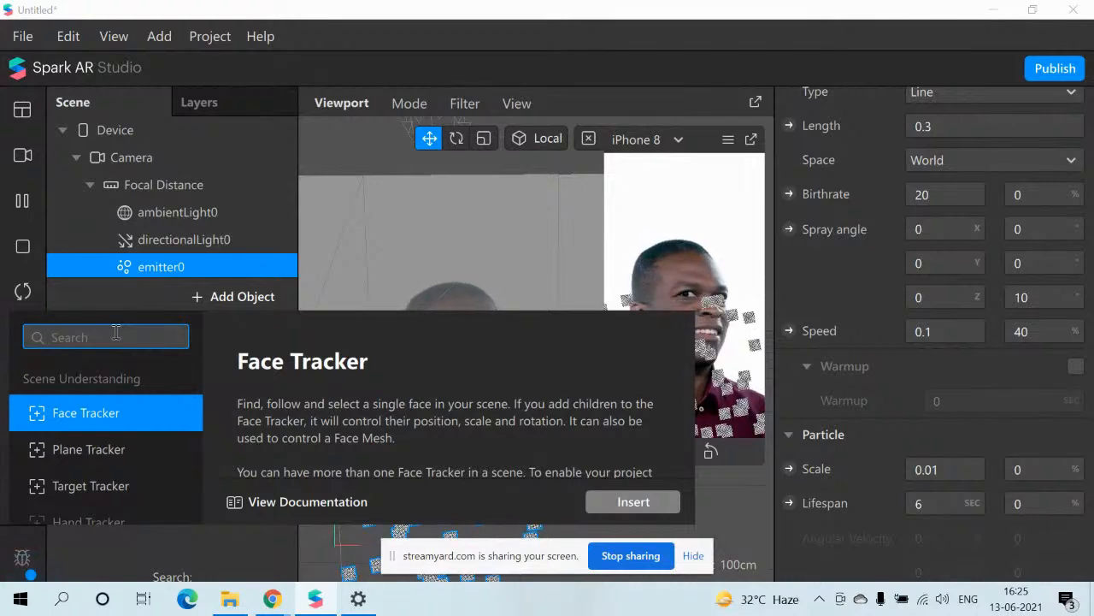
text(ma)
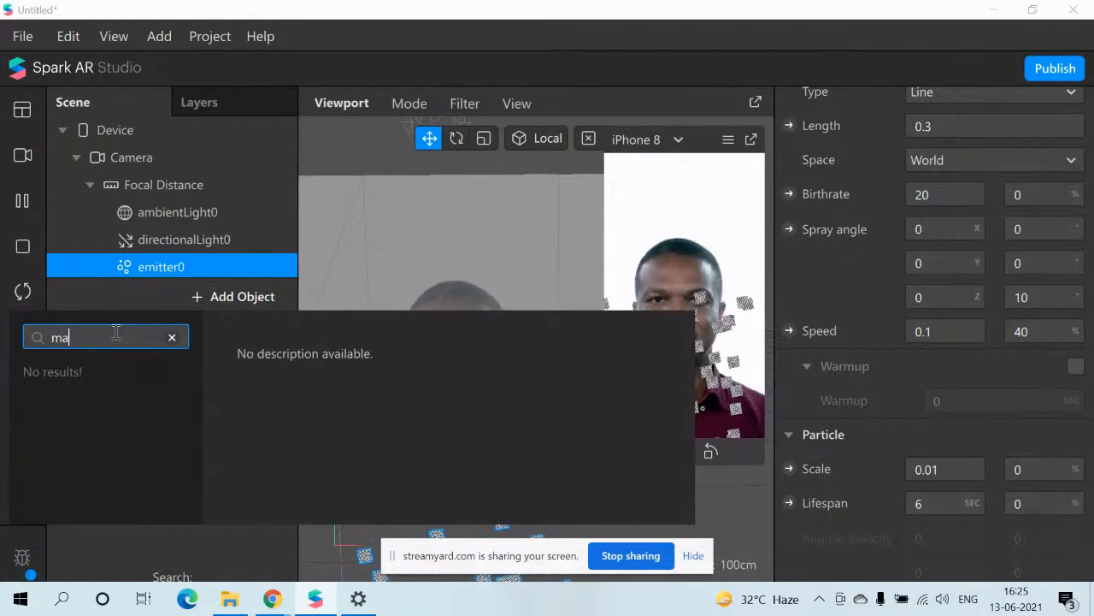
key(BackSpace)
key(BackSpace)
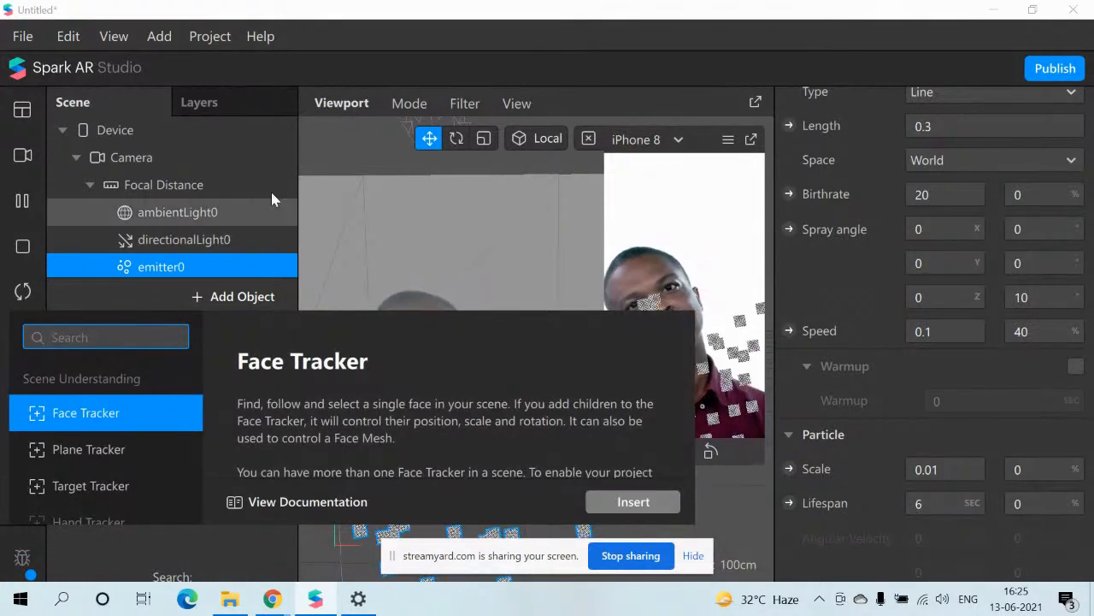
click(272, 161)
Step: Add a new material to the project's assets and name it confetti
click(165, 39)
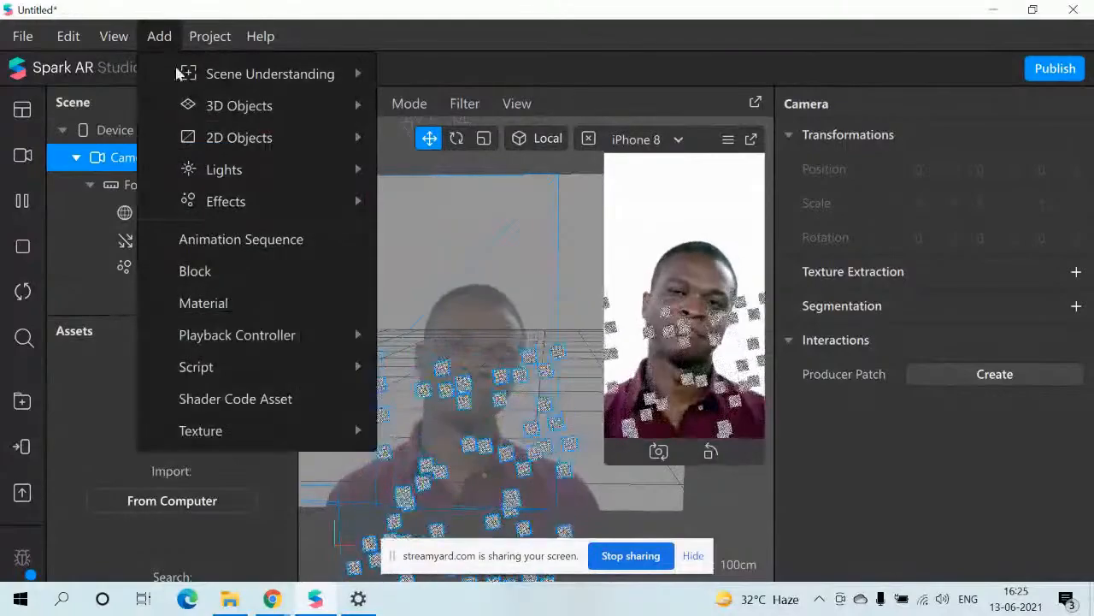
click(204, 303)
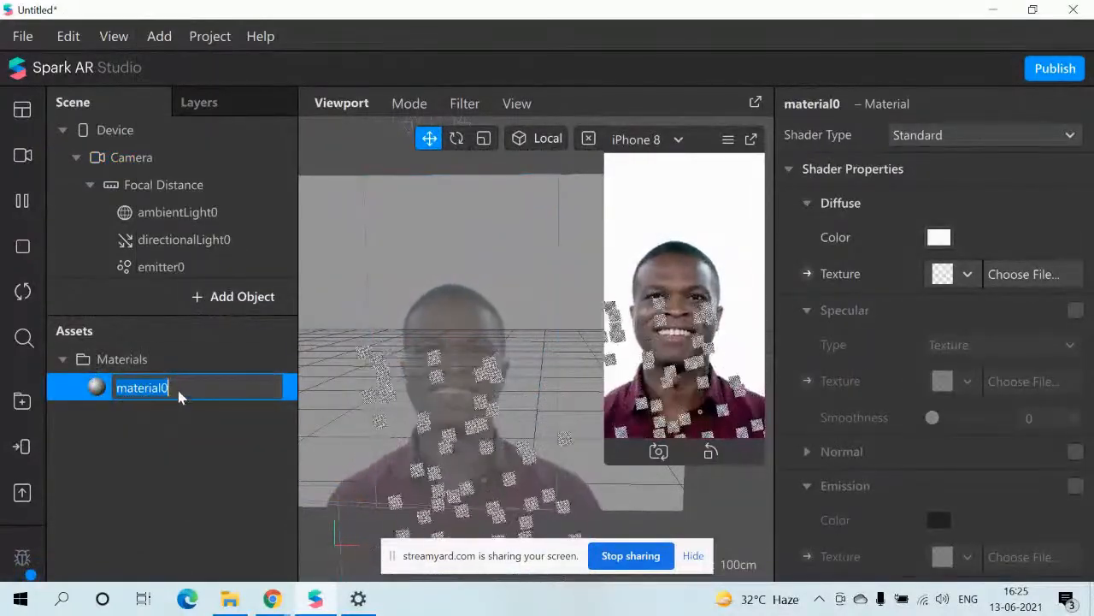
click(175, 387)
key(BackSpace)
key(BackSpace)
key(BackSpace)
key(BackSpace)
key(BackSpace)
key(BackSpace)
key(BackSpace)
key(BackSpace)
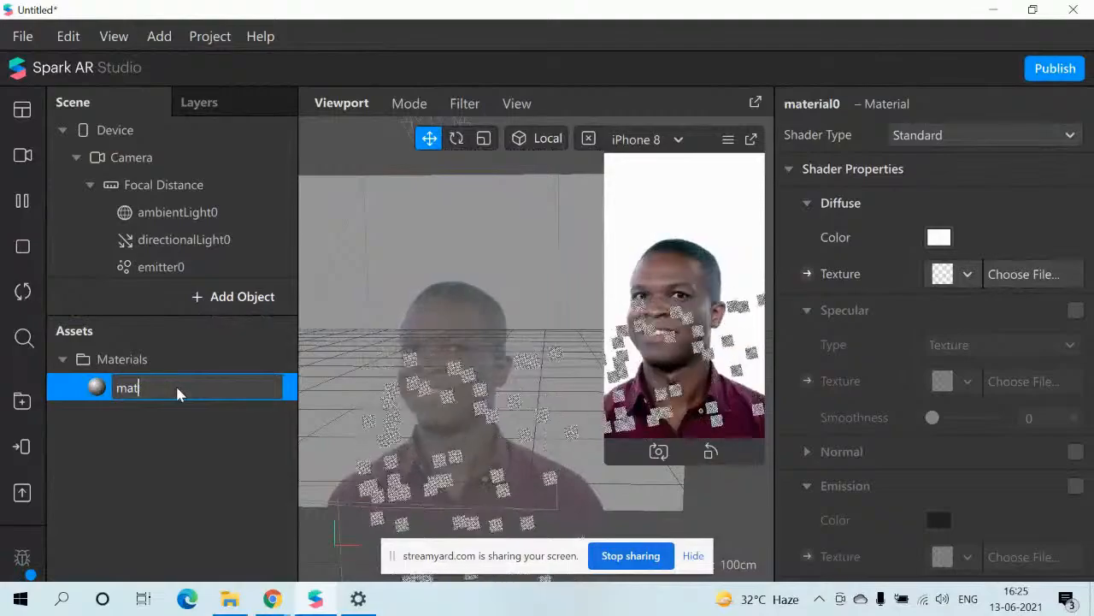
text(co)
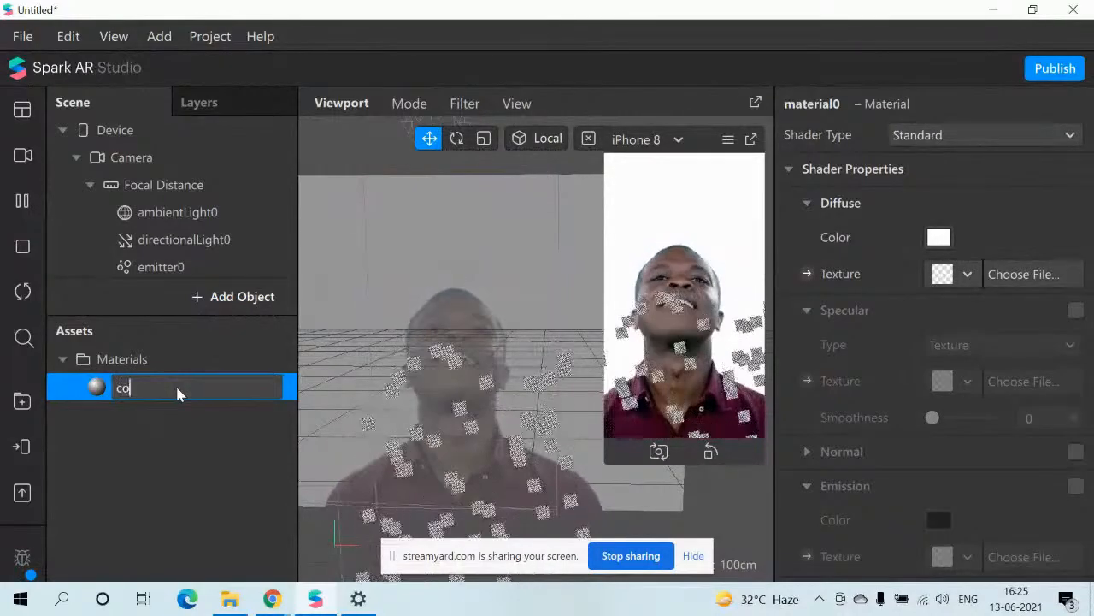
text(nfetti)
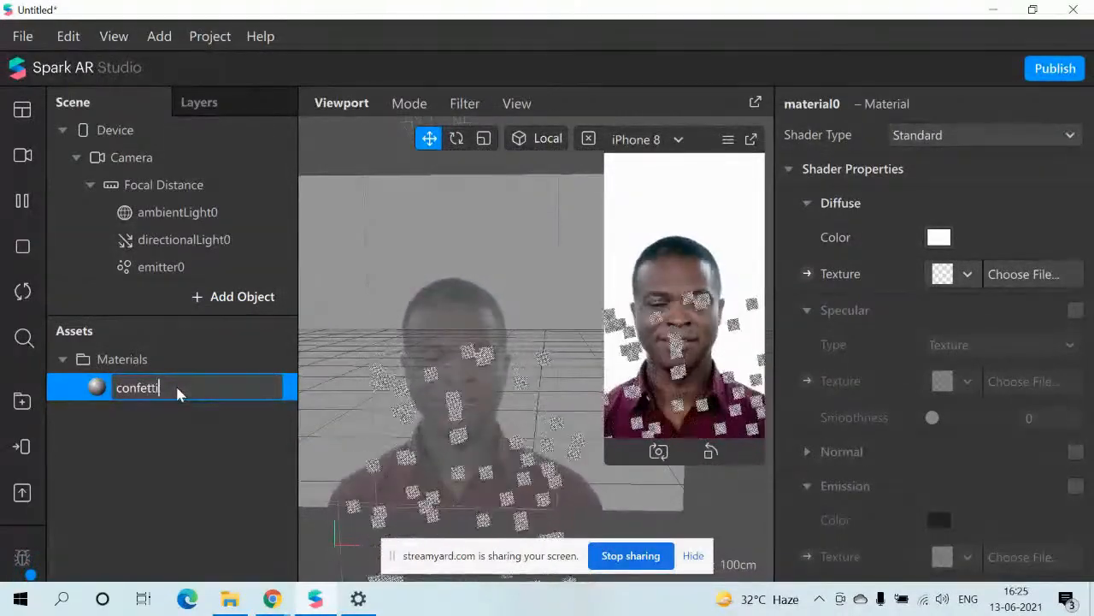
key(Return)
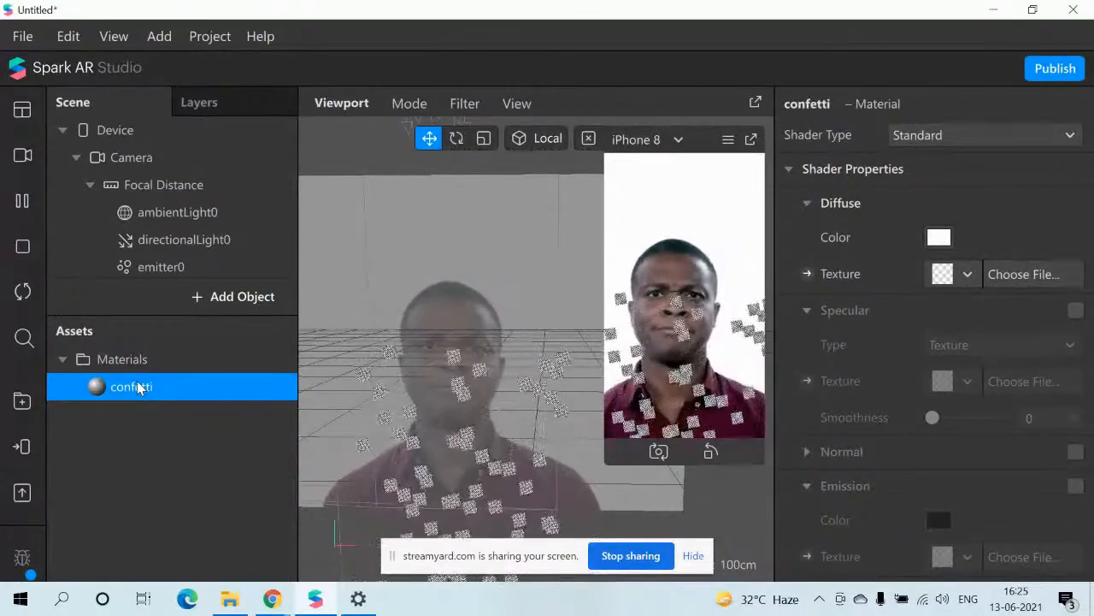
Step: Change the confetti material's shader type to Physically-Based
click(955, 142)
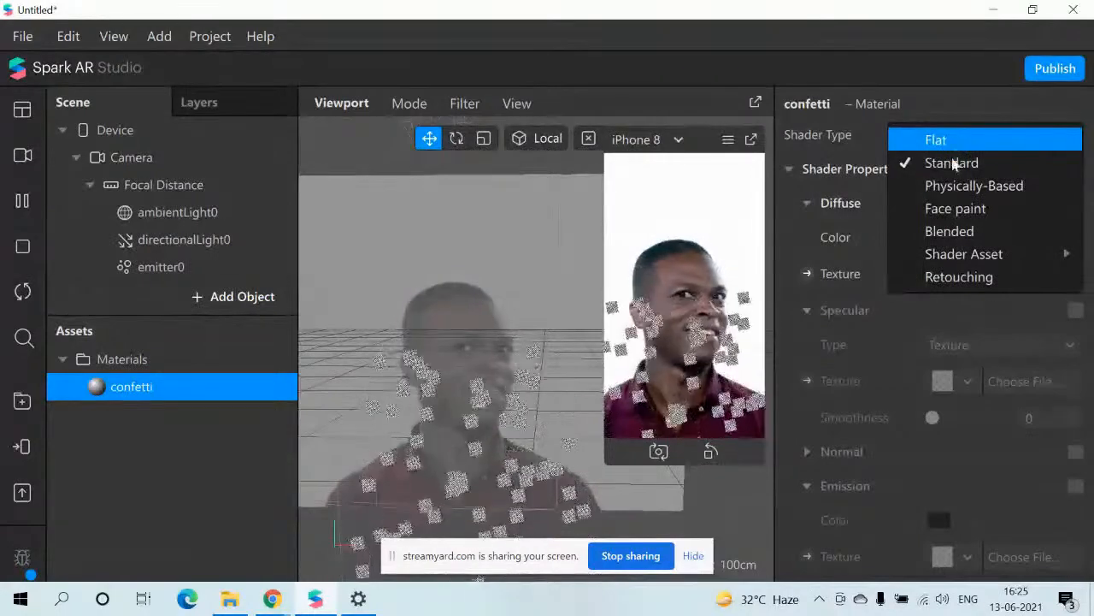
click(952, 185)
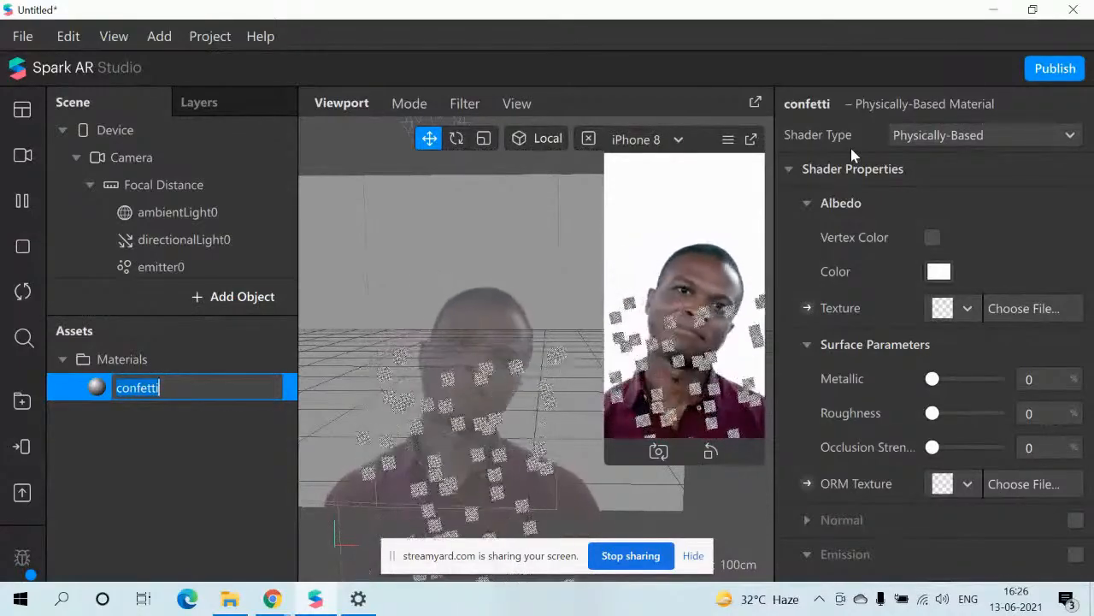
click(820, 384)
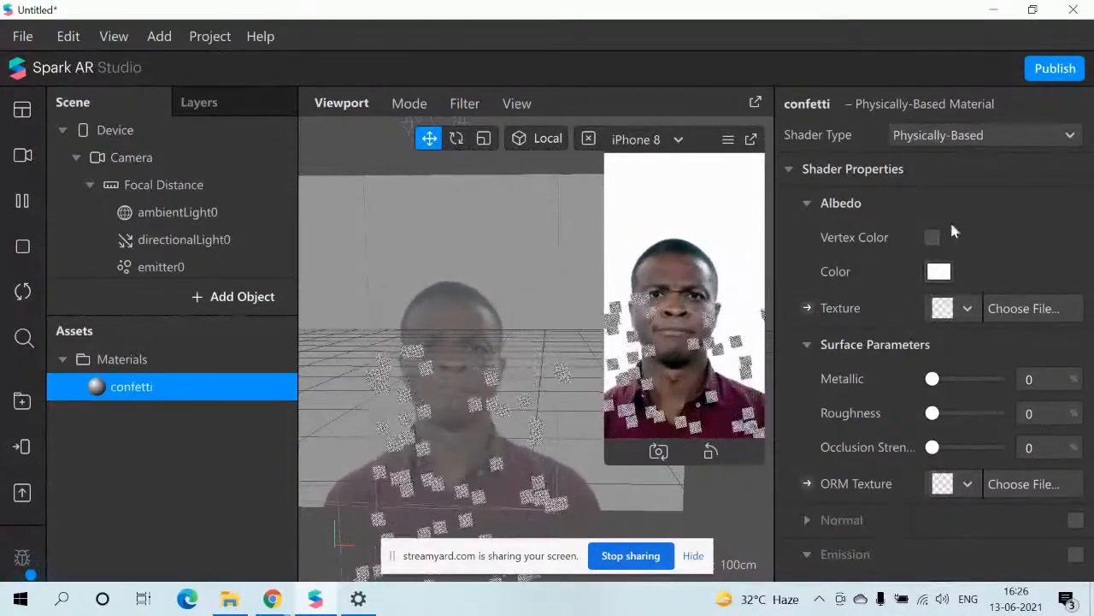
Step: Set the confetti material's albedo color to the basic orange-brown #aa5500
click(939, 272)
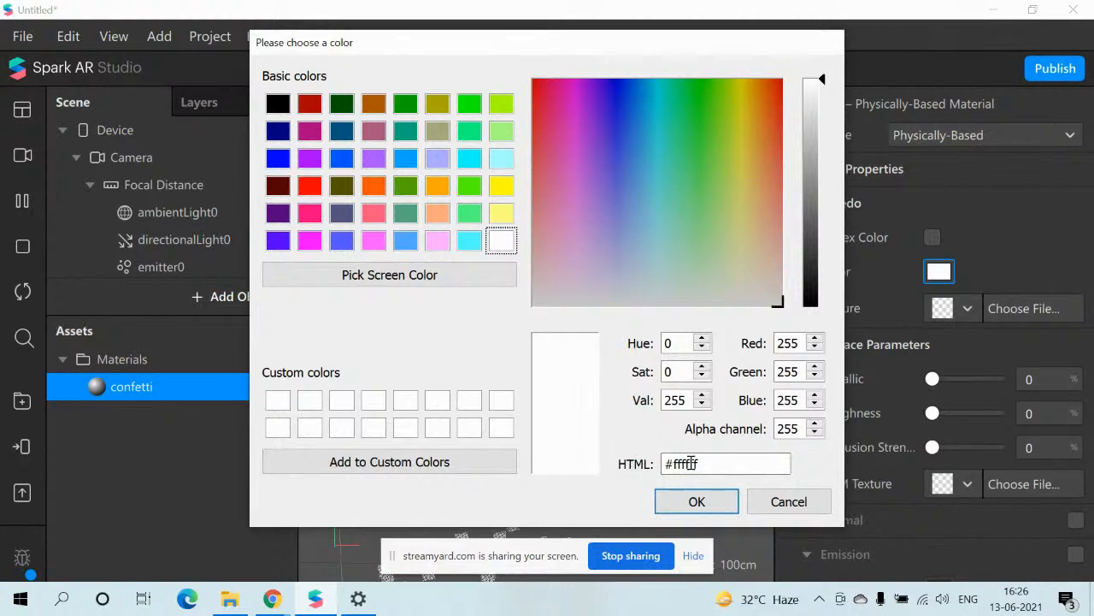
click(372, 105)
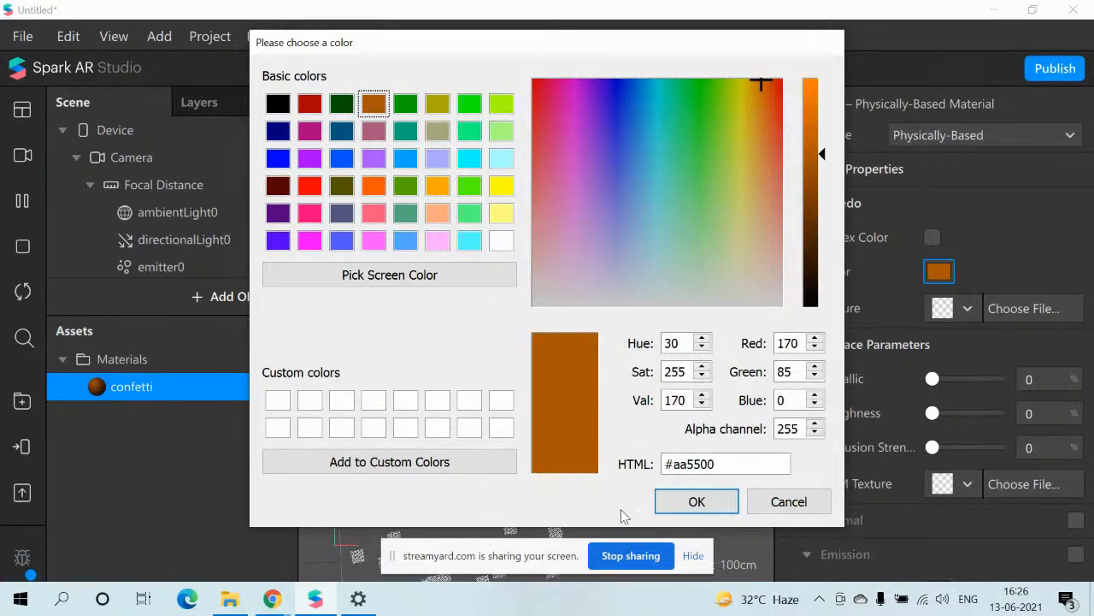
click(682, 507)
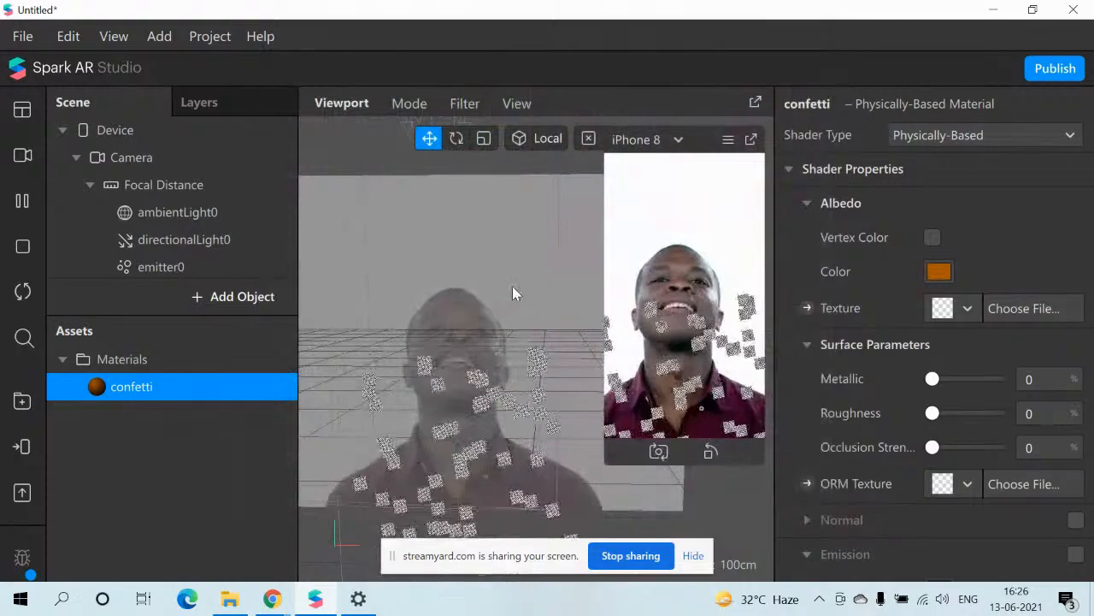
click(940, 271)
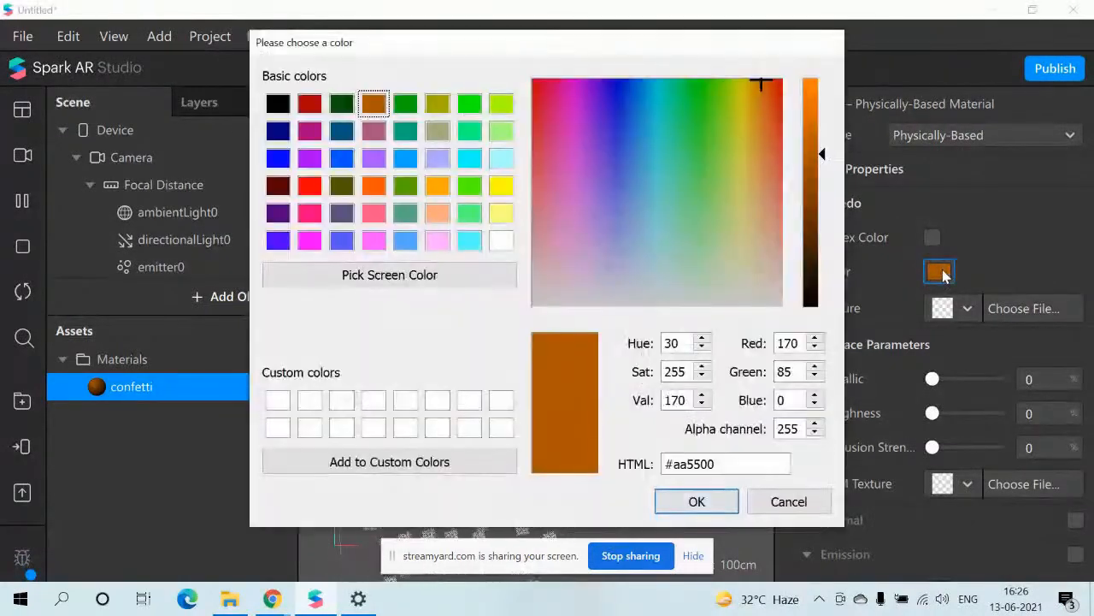
click(695, 502)
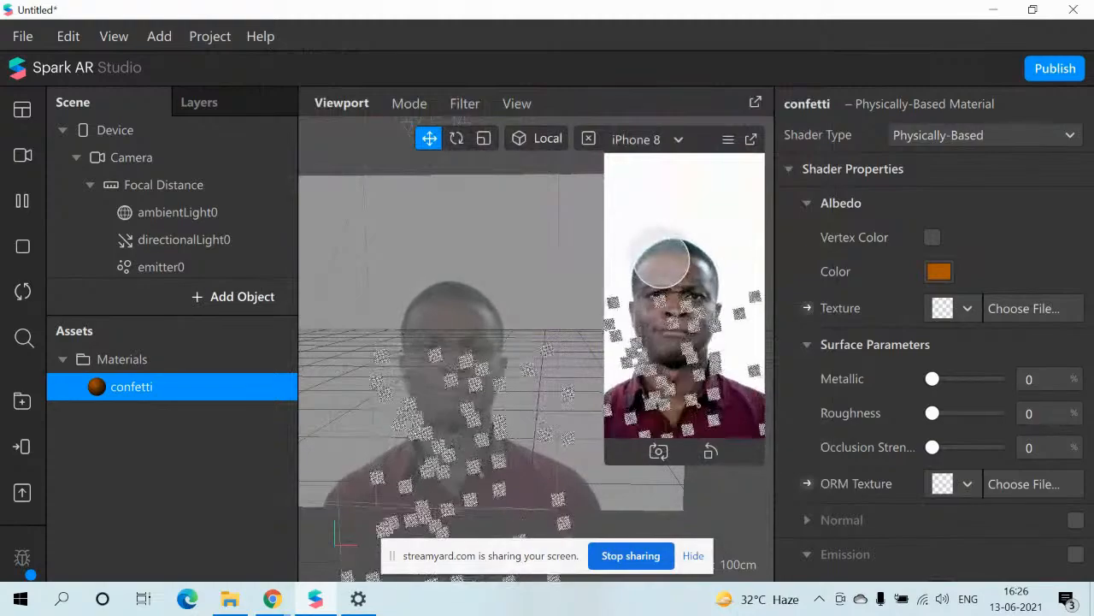
double_click(181, 376)
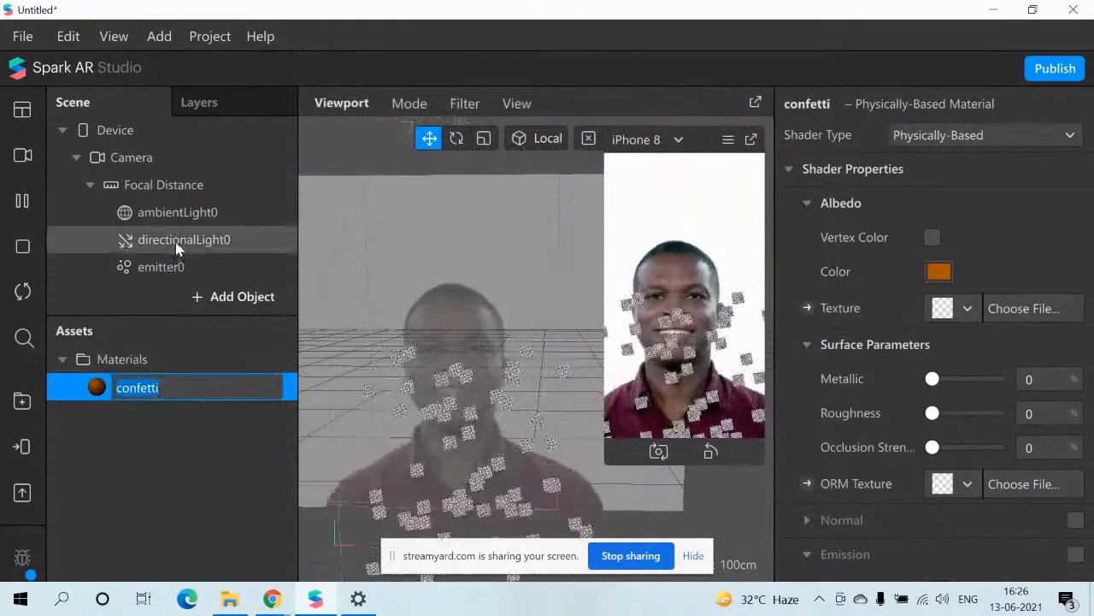
click(170, 265)
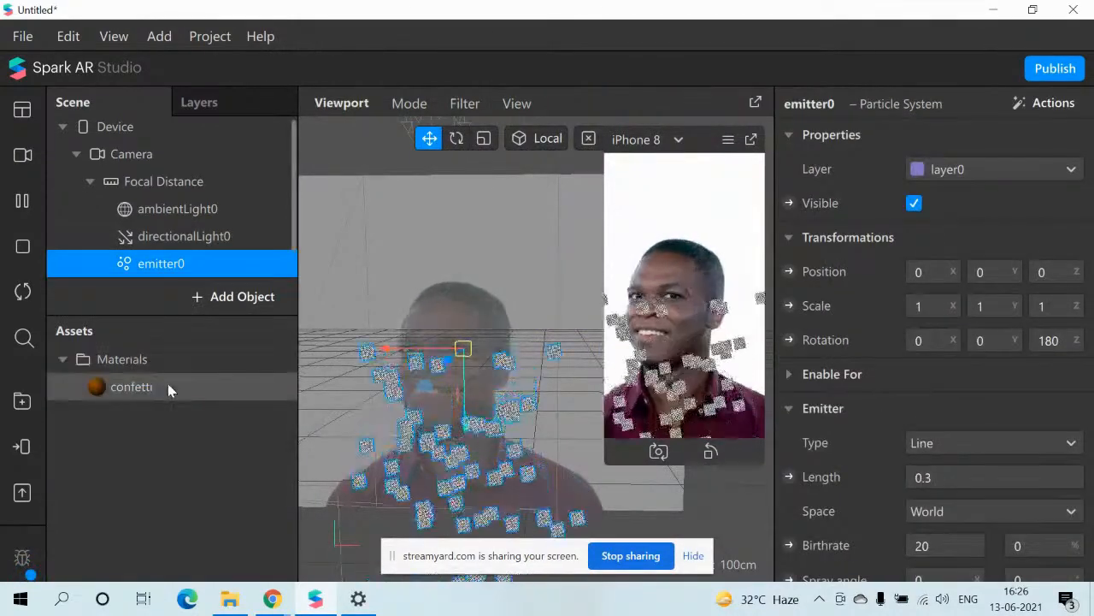
double_click(167, 386)
key(Return)
click(939, 271)
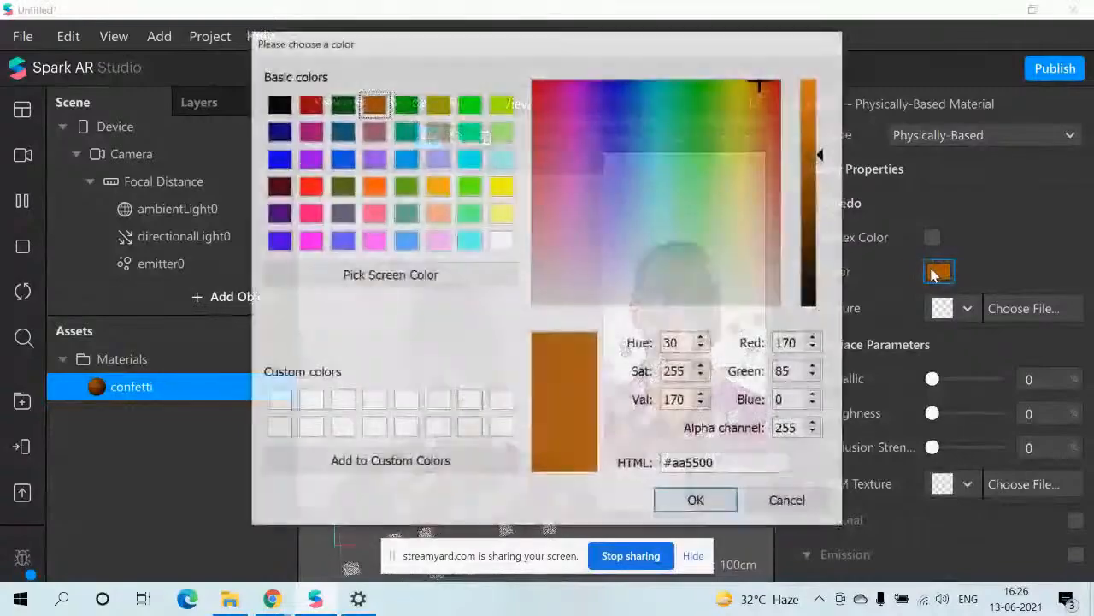
click(697, 502)
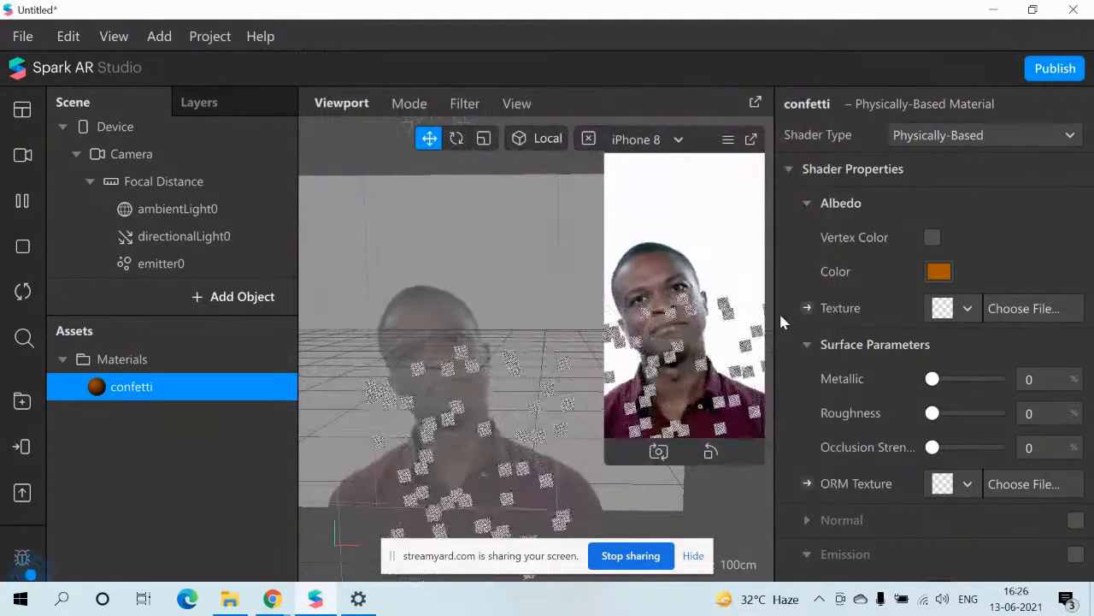
Step: Assign the confetti material to the particle emitter and raise the emitter above the person's head
click(140, 272)
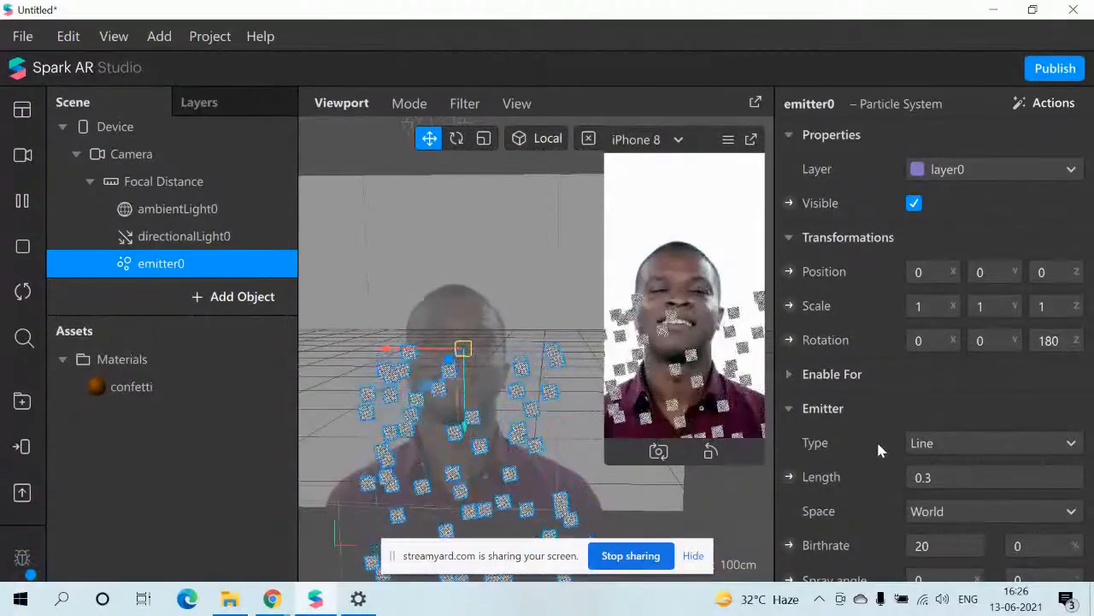
scroll(876, 436, down, 3)
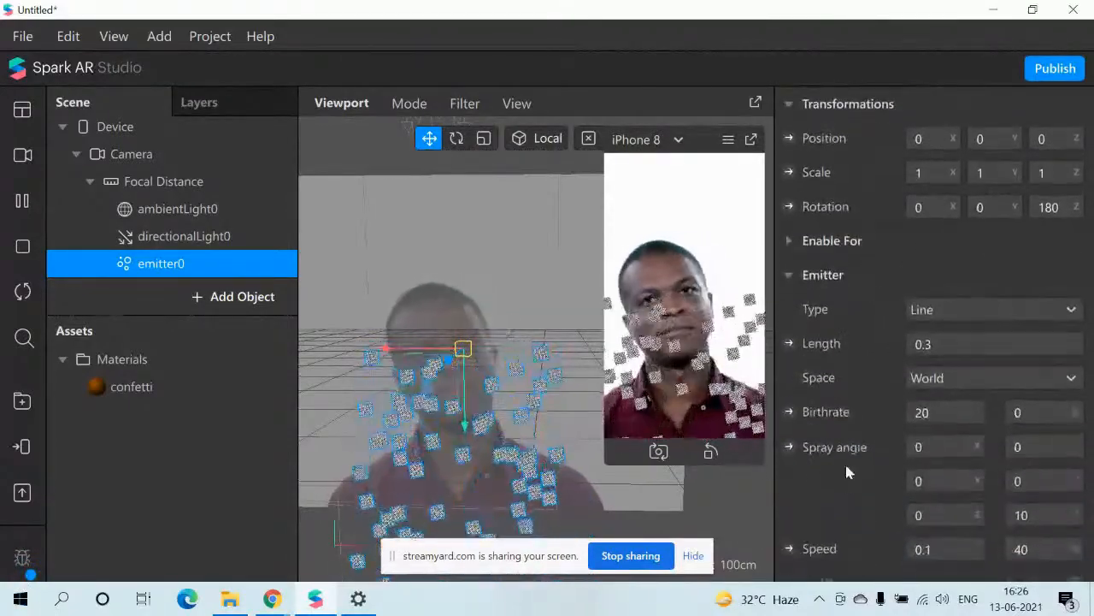
scroll(851, 233, down, 8)
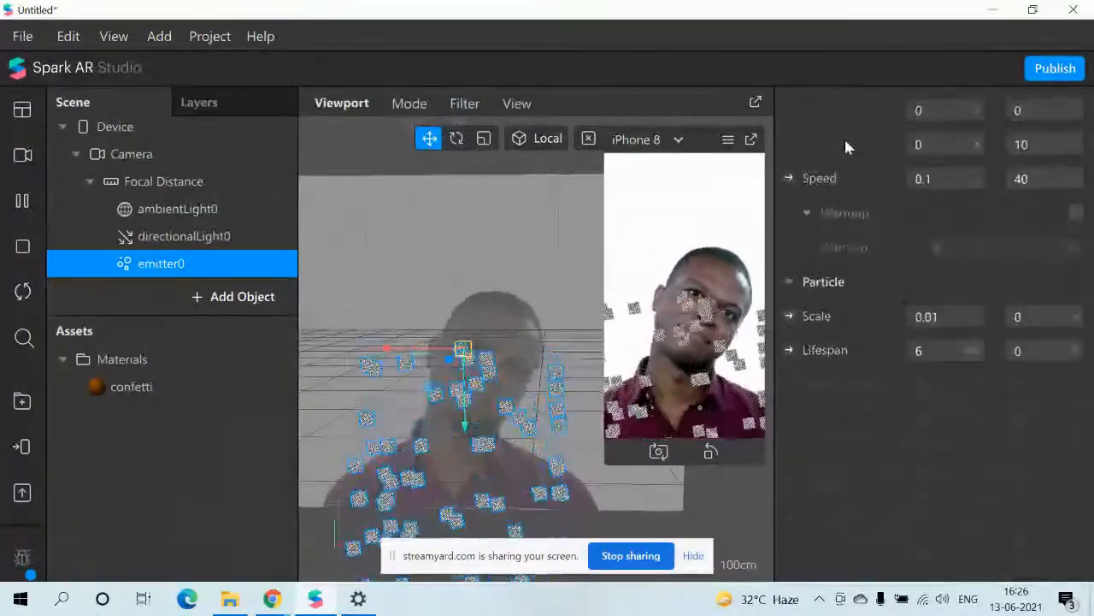
scroll(852, 352, down, 4)
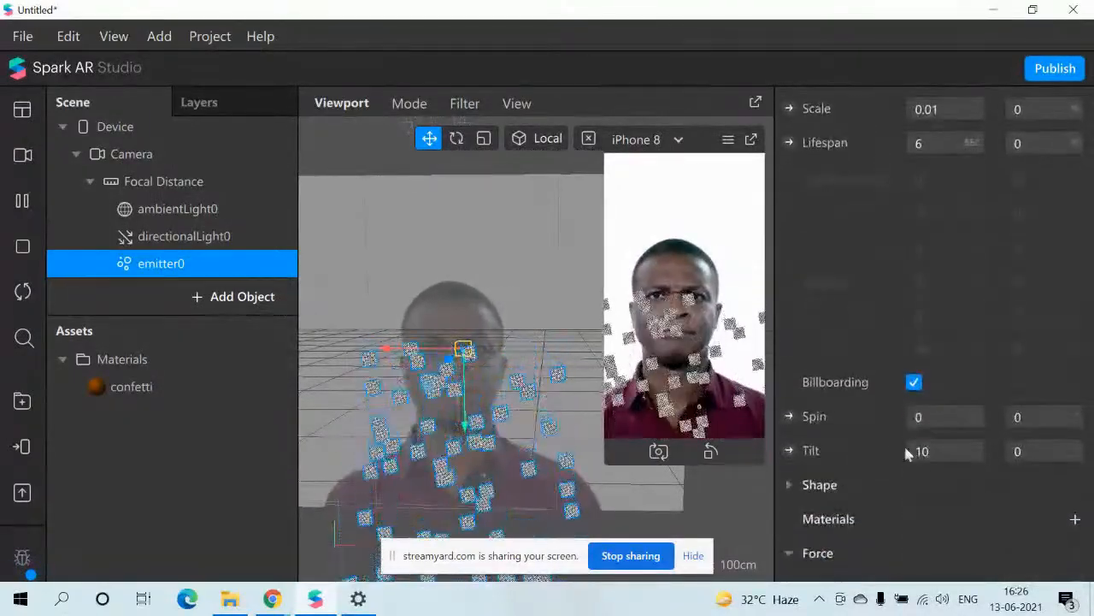
click(1075, 519)
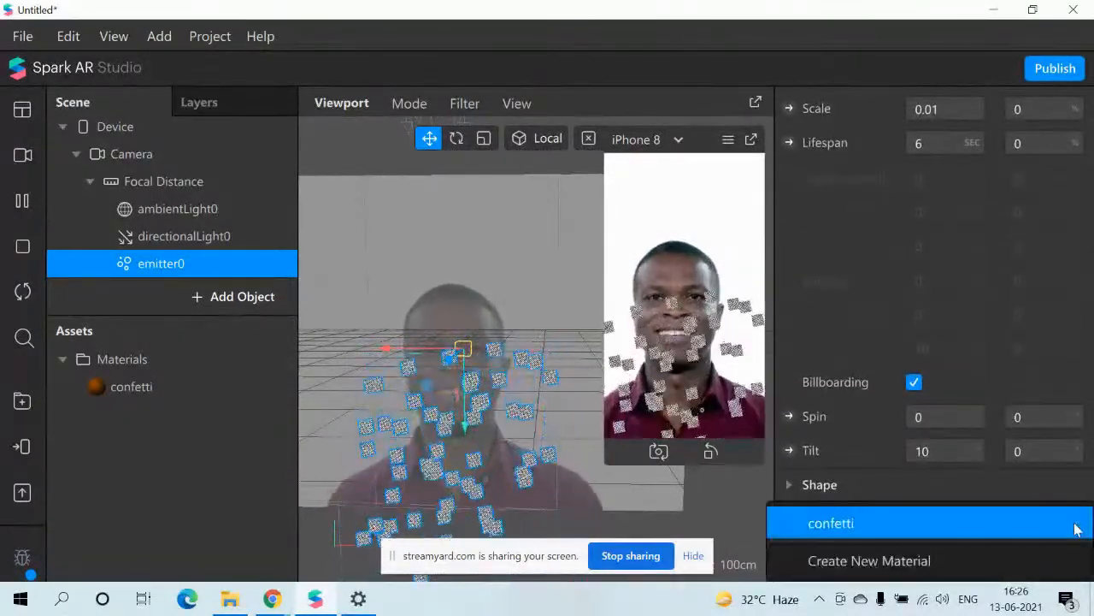
click(835, 528)
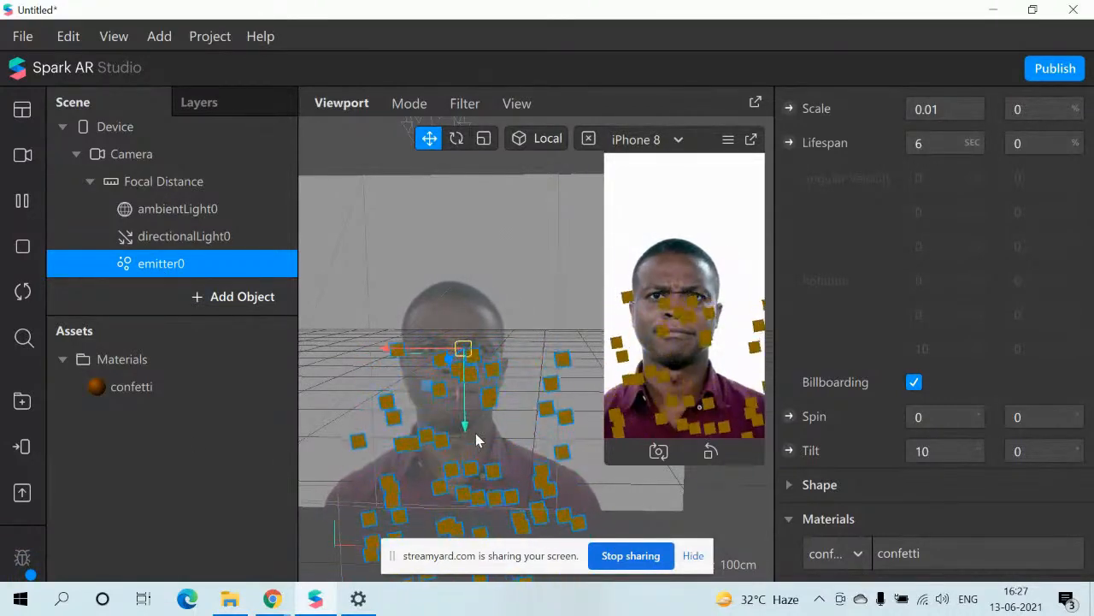
drag(469, 420, 477, 276)
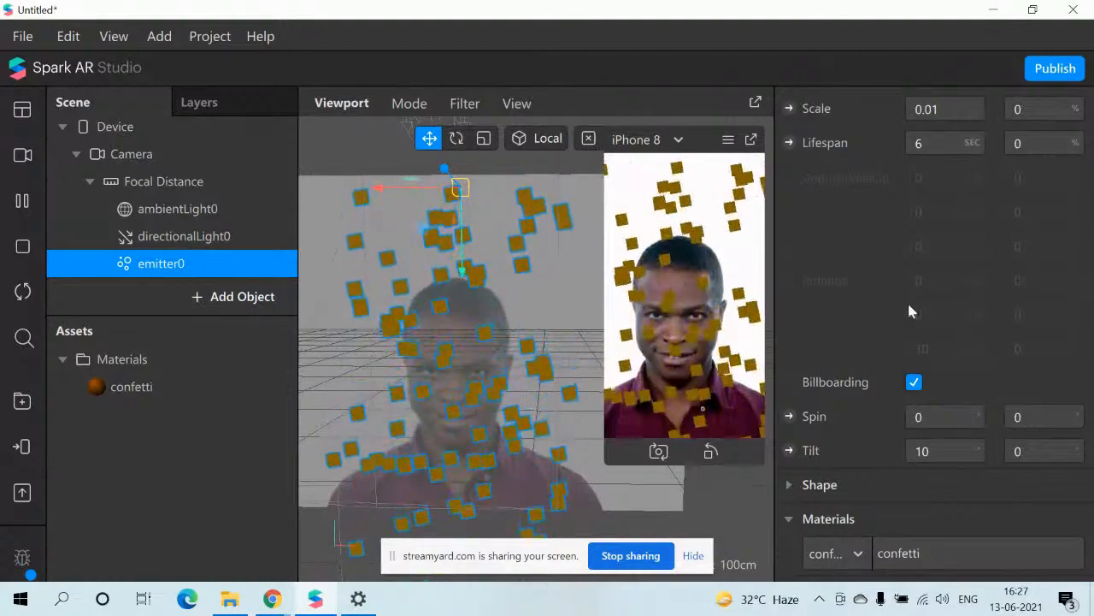
Step: Turn off billboarding for the emitter's particles and set their angular velocity to 200 with 90 variation on X, Y and Z
scroll(881, 256, up, 3)
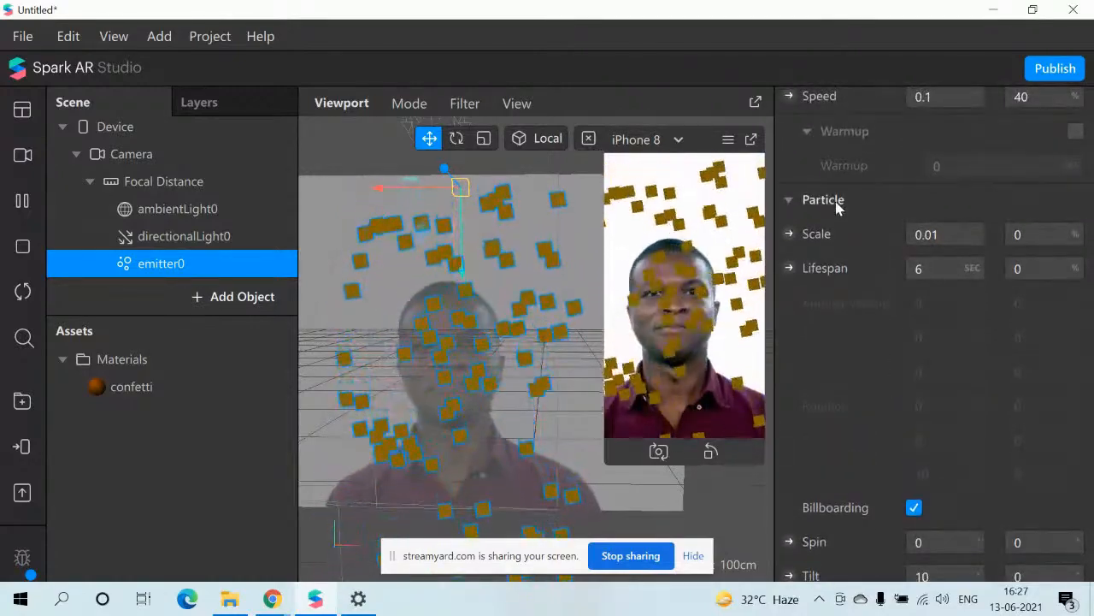
click(791, 200)
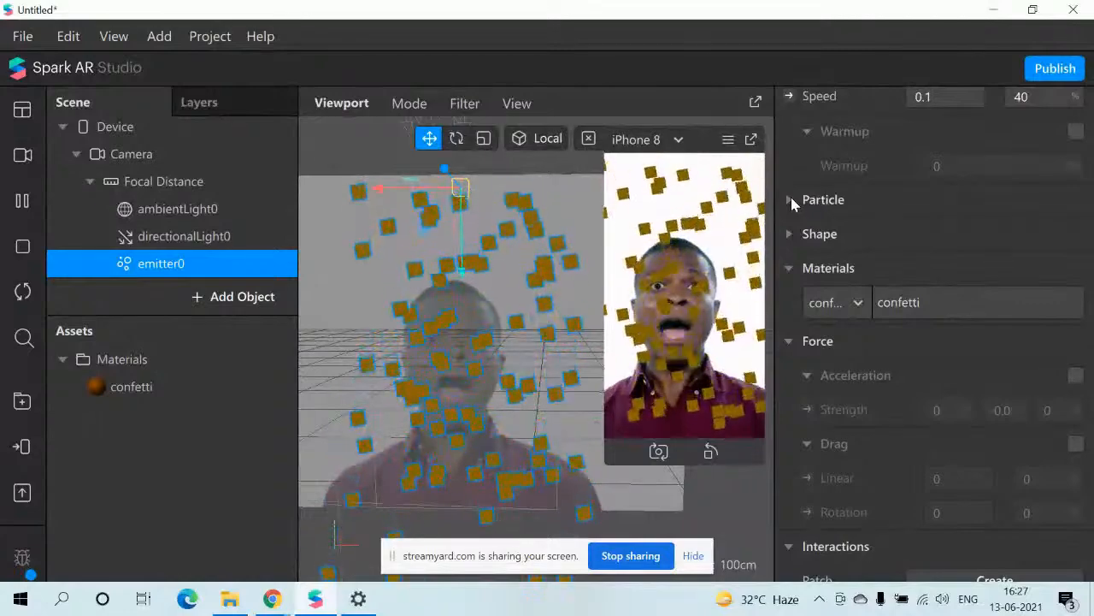
click(795, 200)
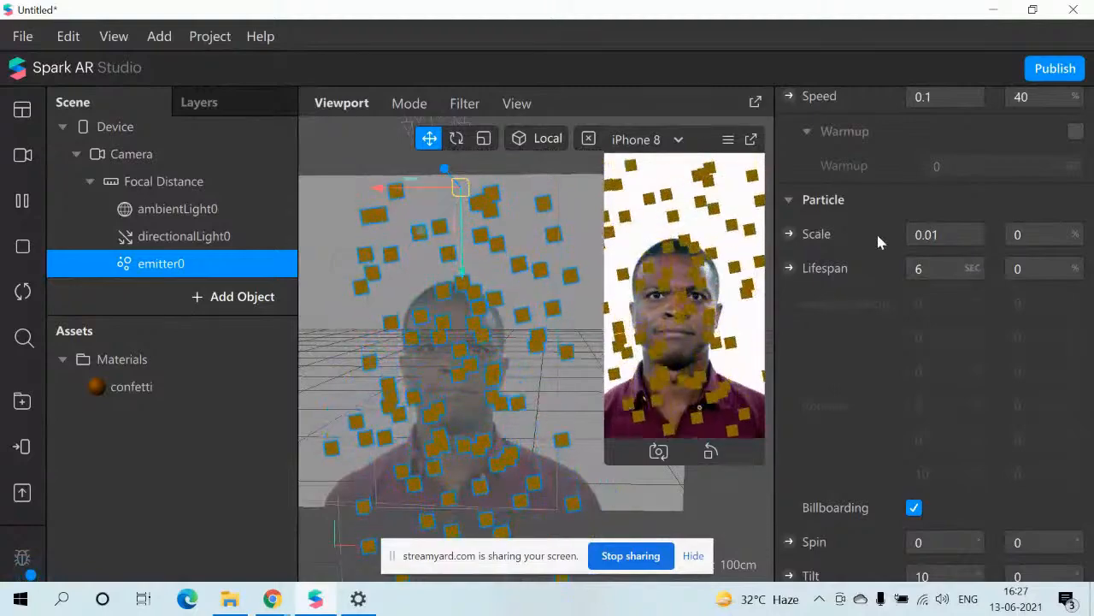
click(914, 509)
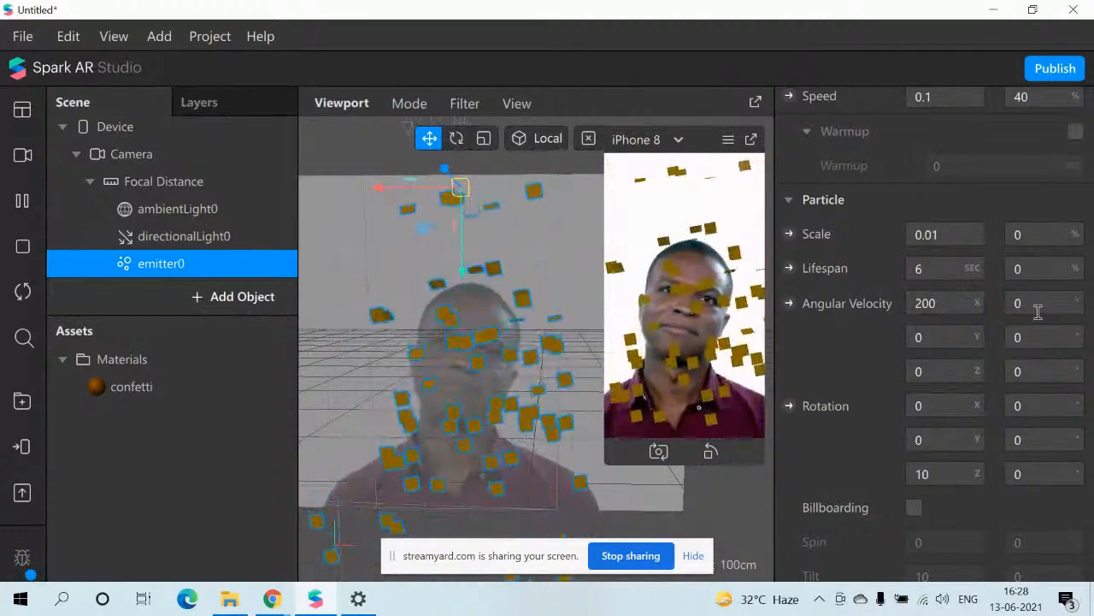
click(953, 339)
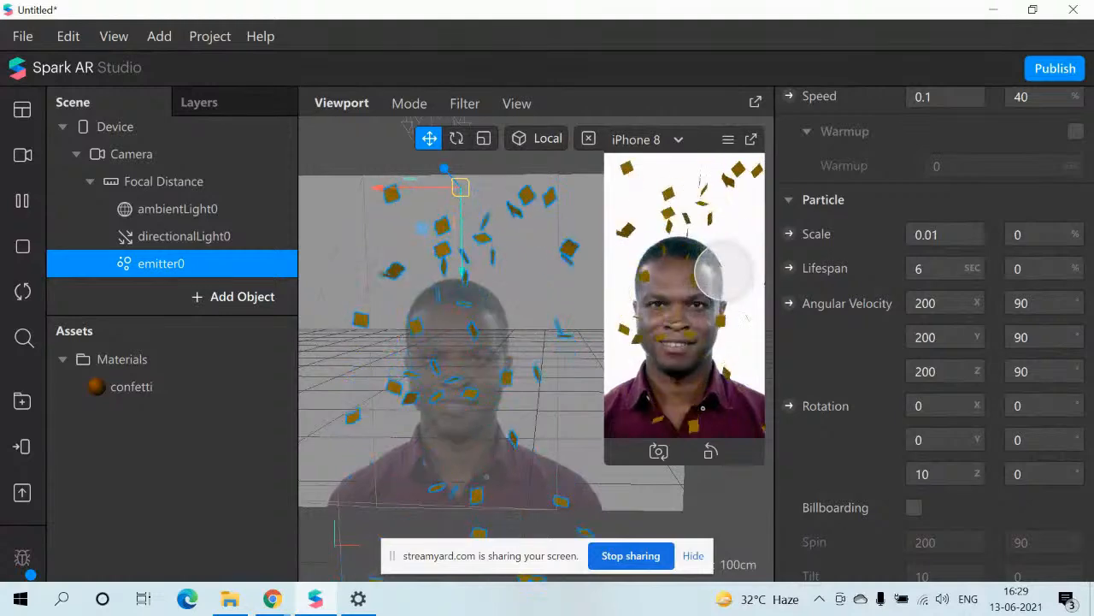
Step: Set the confetti material's surface parameters to 89% metallic, 45% roughness and 100% occlusion strength
double_click(120, 388)
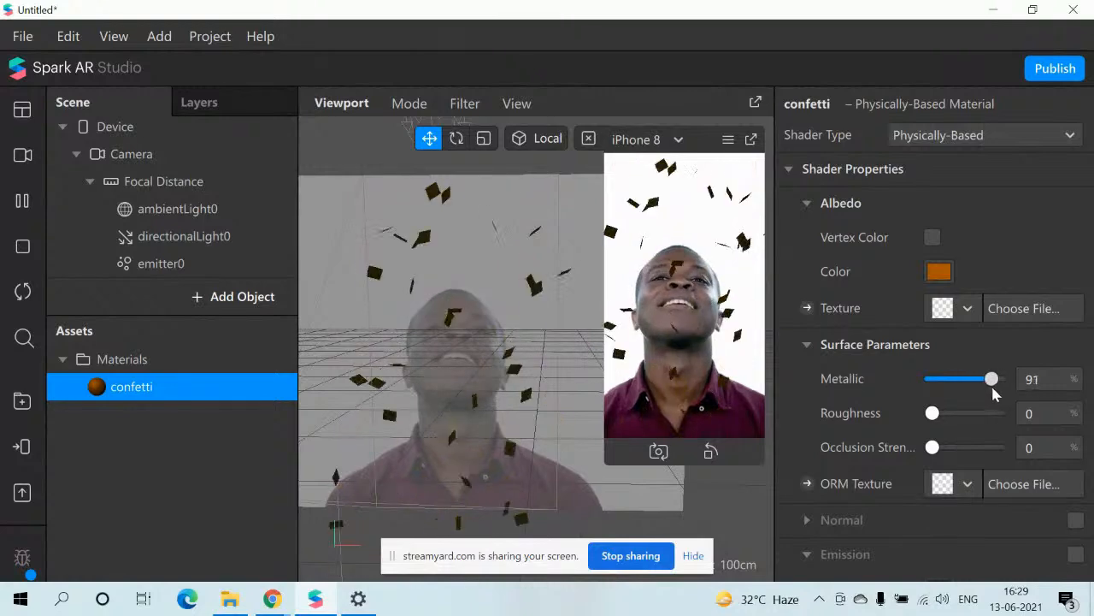
drag(994, 386, 963, 393)
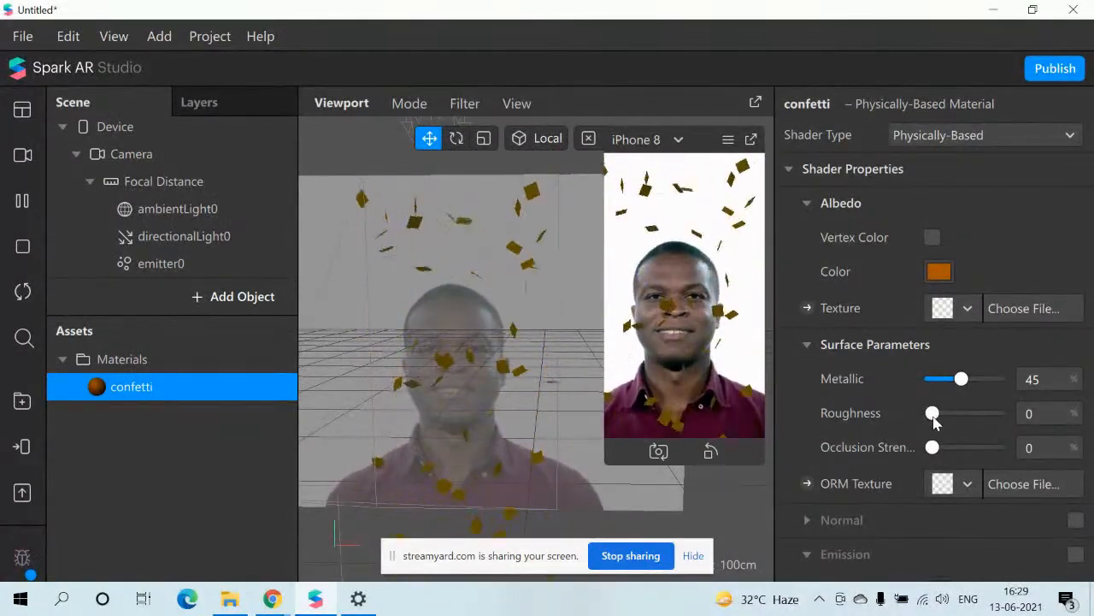
drag(934, 417, 963, 428)
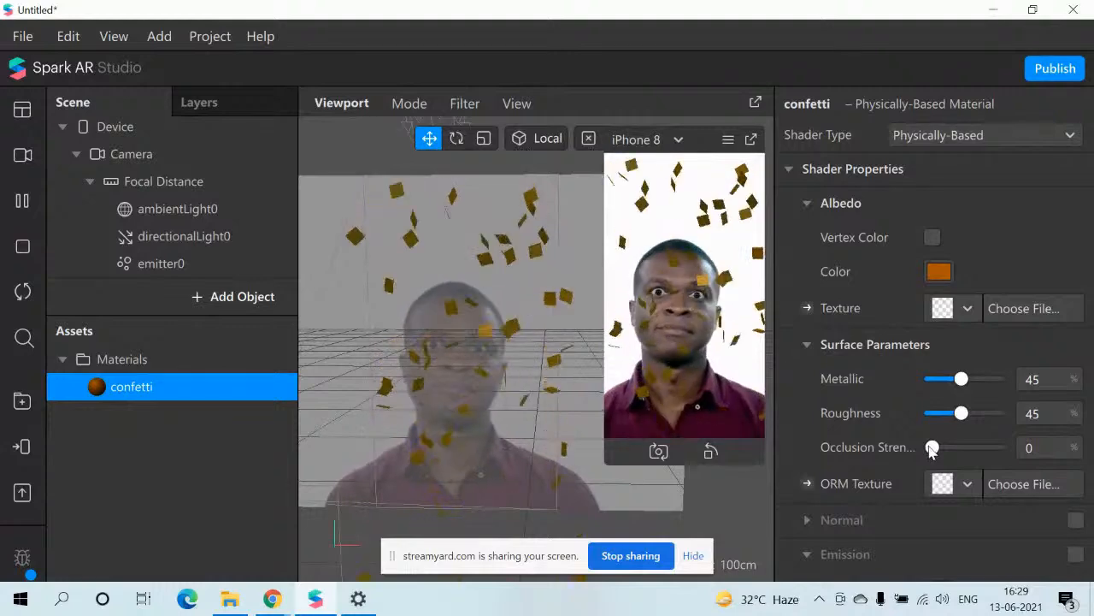
drag(932, 449, 1014, 445)
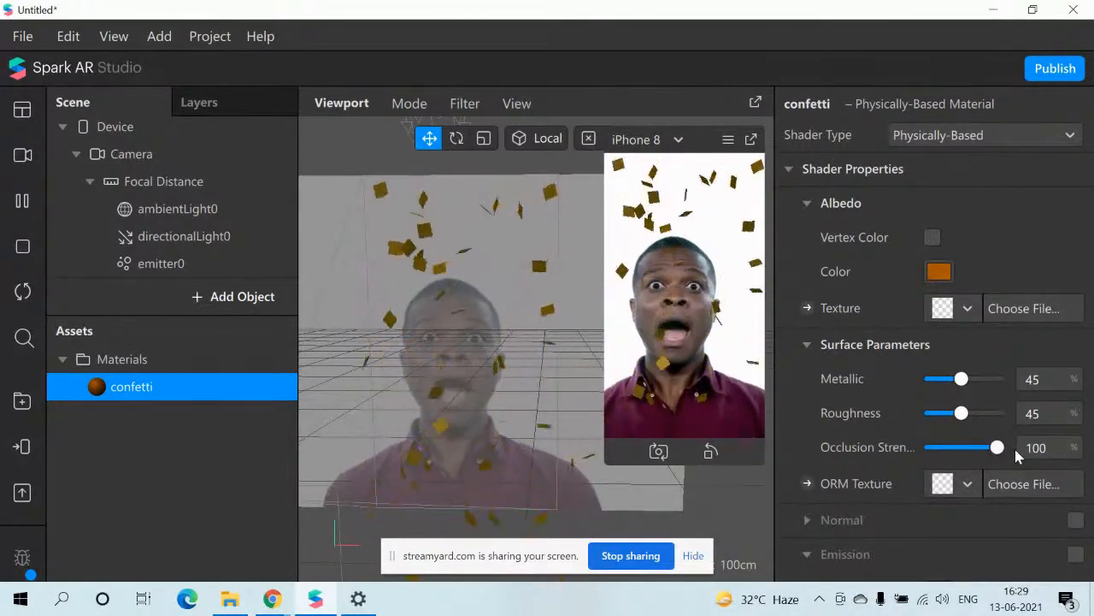
drag(961, 378, 992, 385)
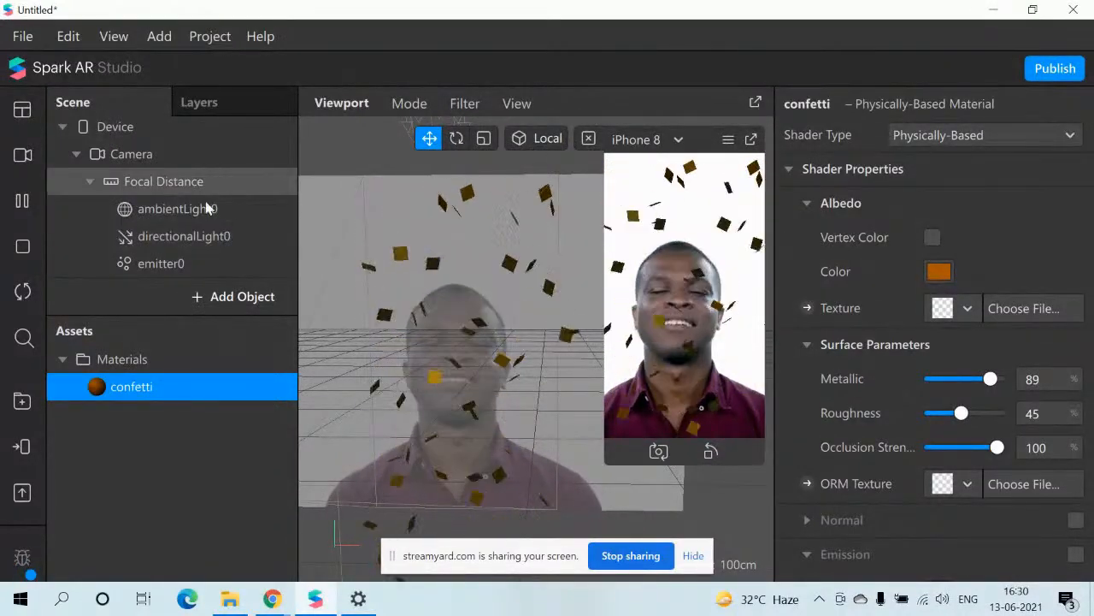
Step: Delete the directional light from the scene and add a point light in its place
click(198, 233)
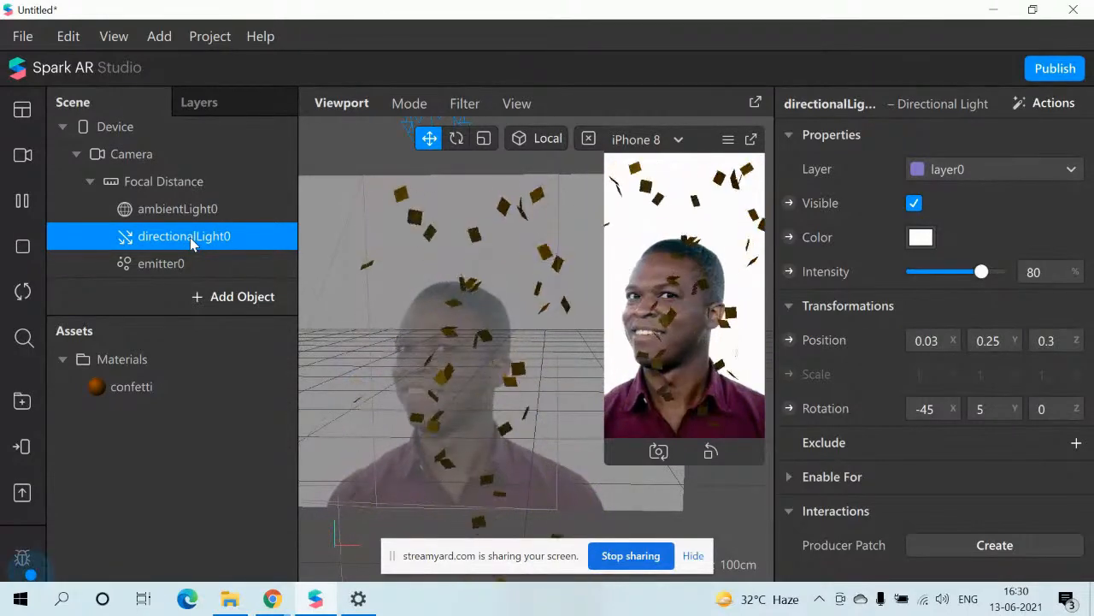
key(Delete)
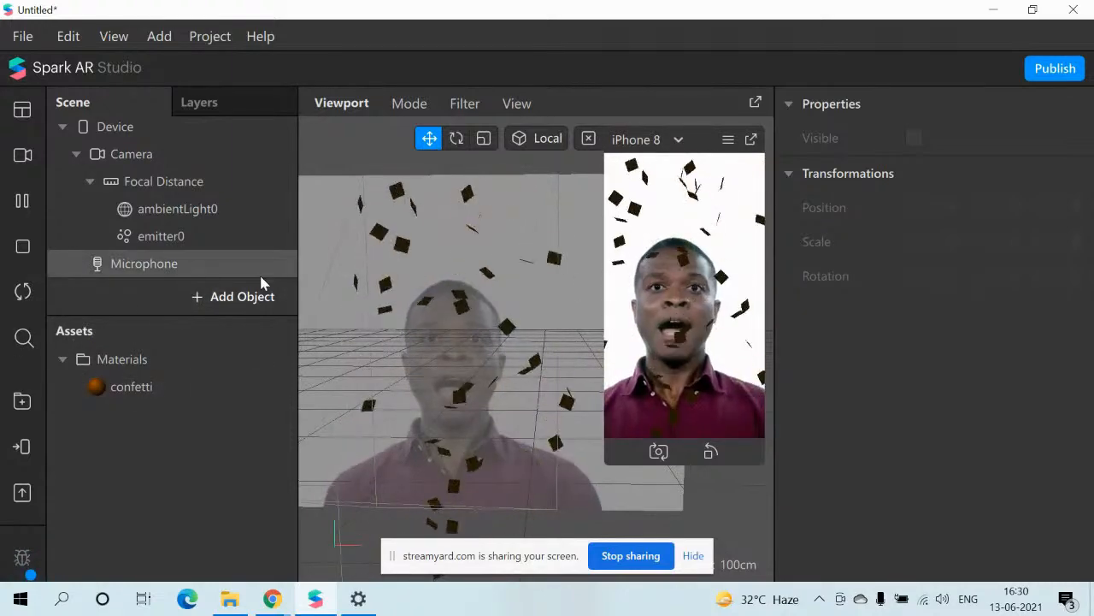
click(213, 297)
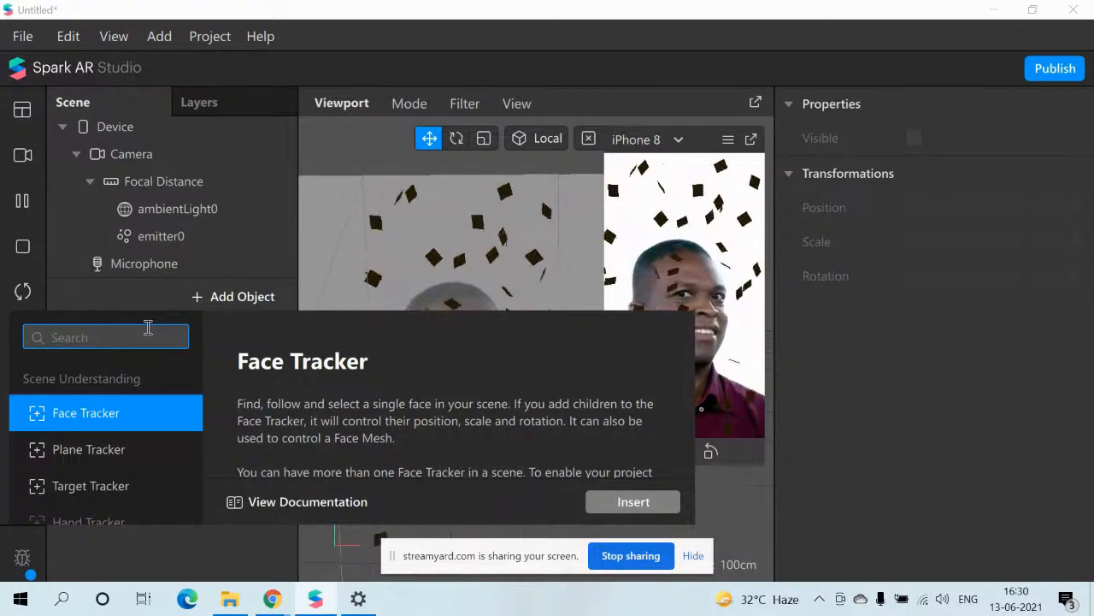
text(poi)
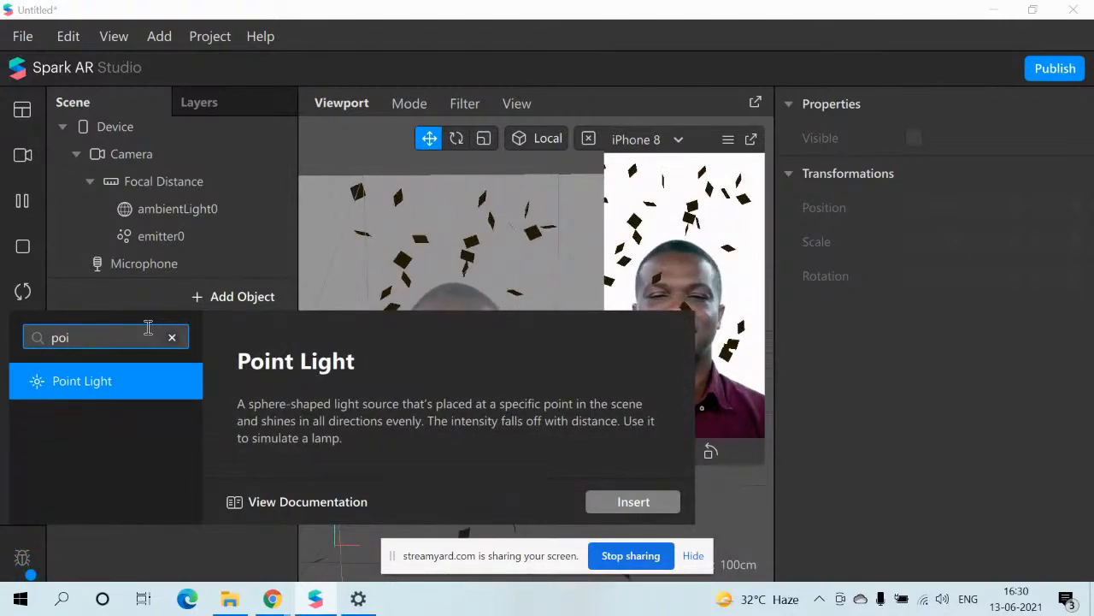
key(Return)
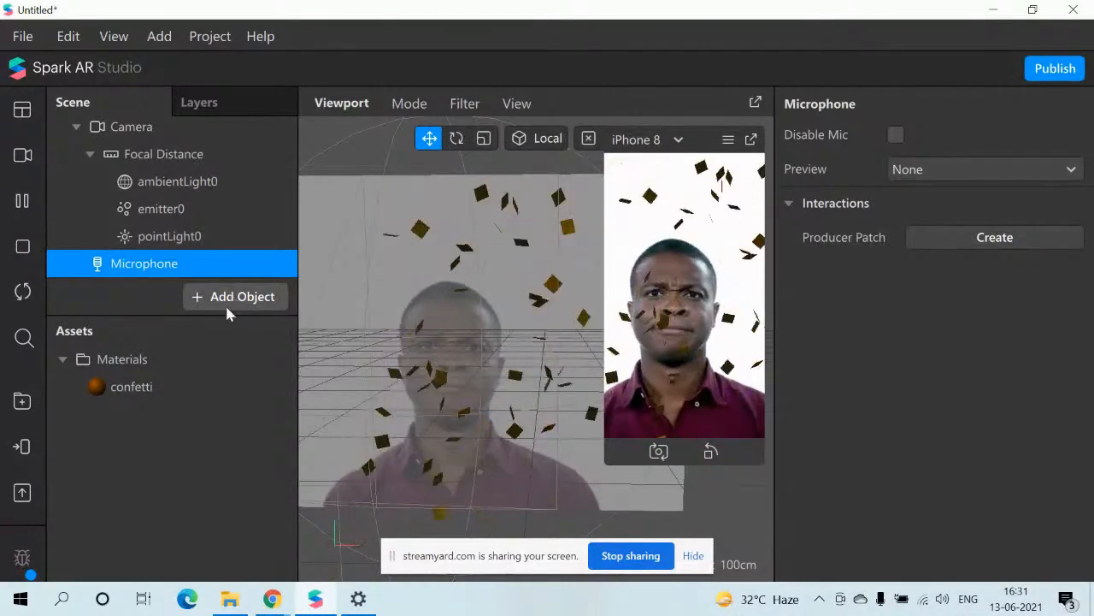
Step: Add three more point lights to the scene under Focal Distance, alongside the first point light
click(215, 245)
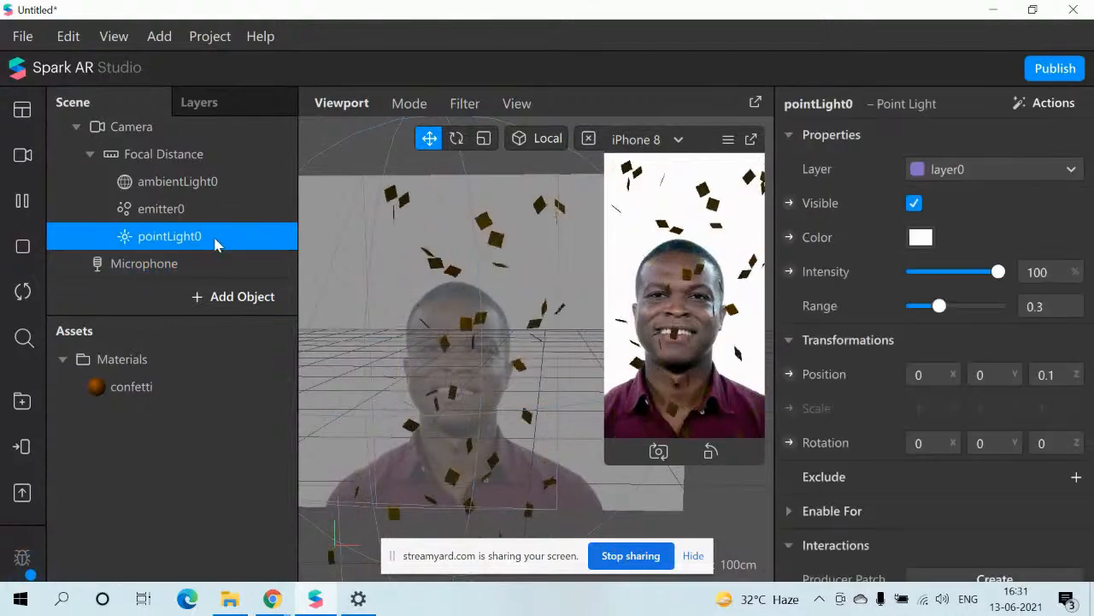
click(229, 297)
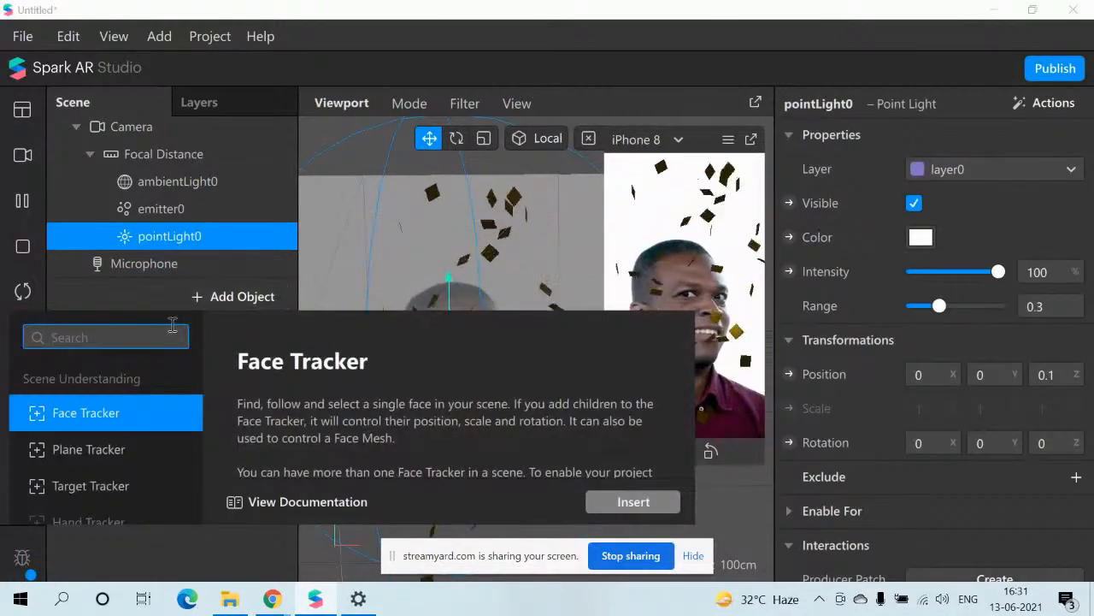
text(po)
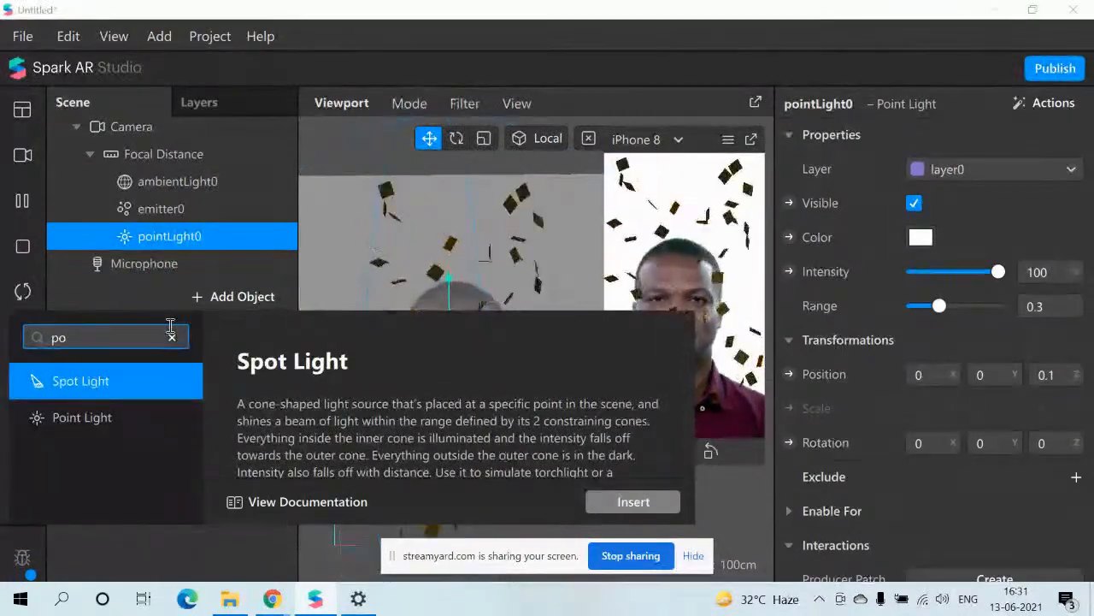
key(Down)
key(Return)
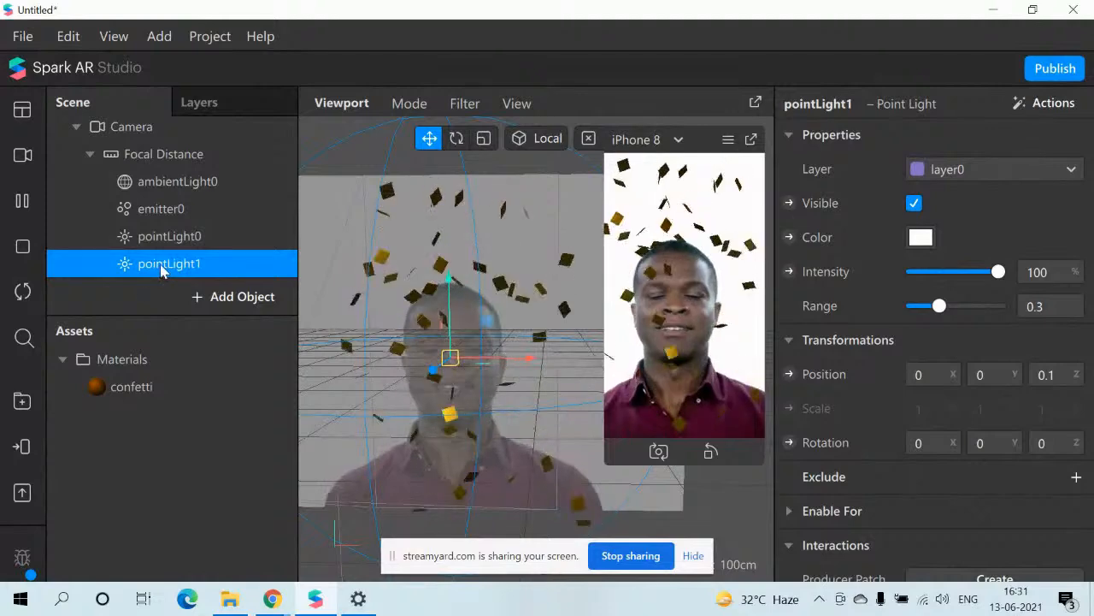
click(207, 309)
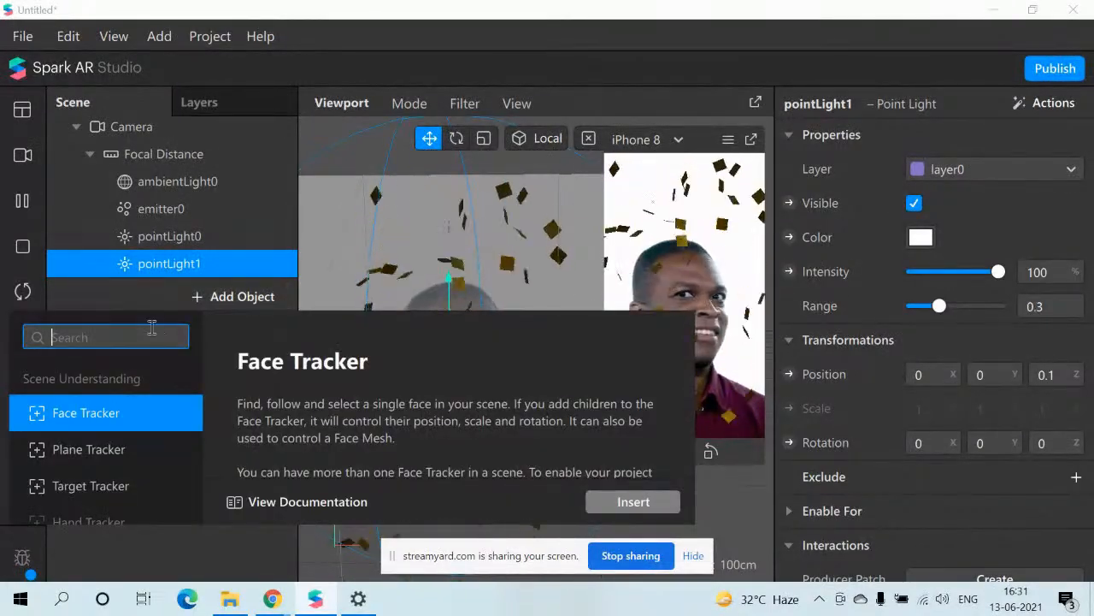
text(poi)
key(Return)
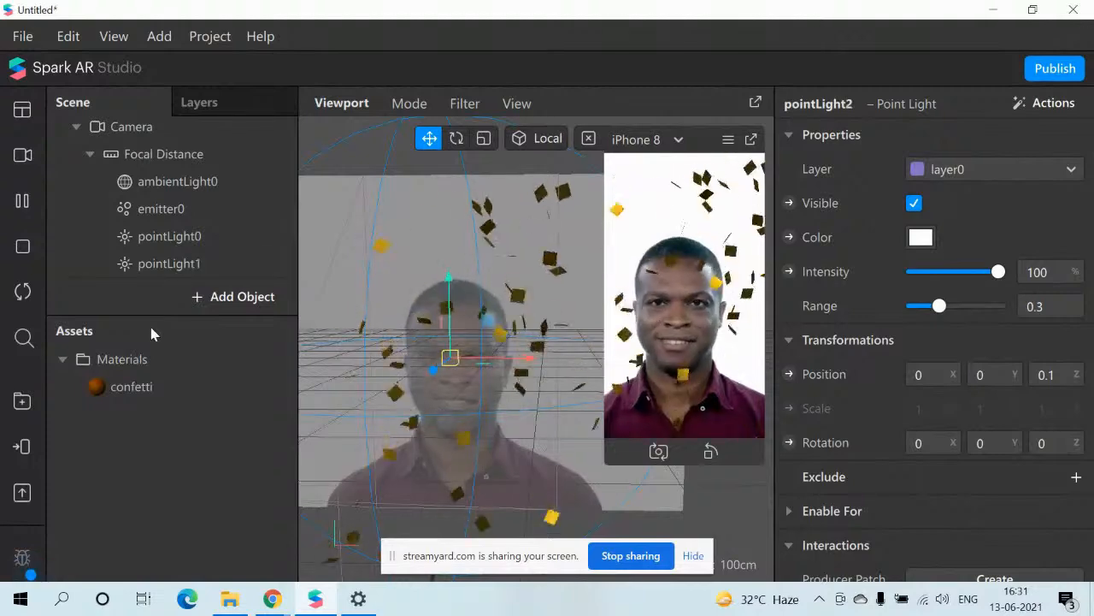
key(Down)
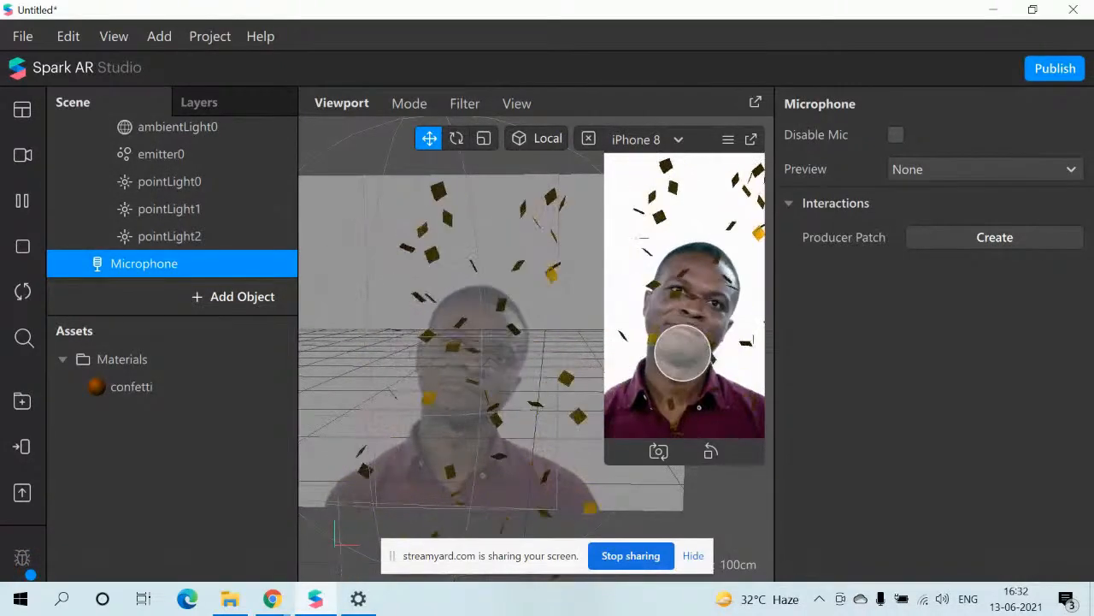
click(231, 243)
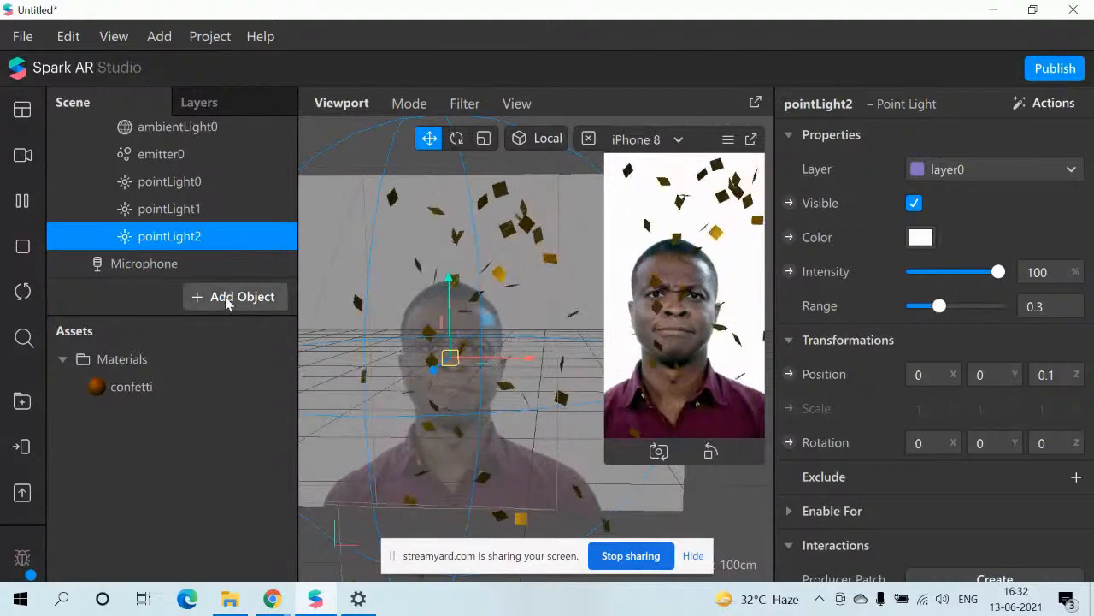
click(227, 301)
text(poi)
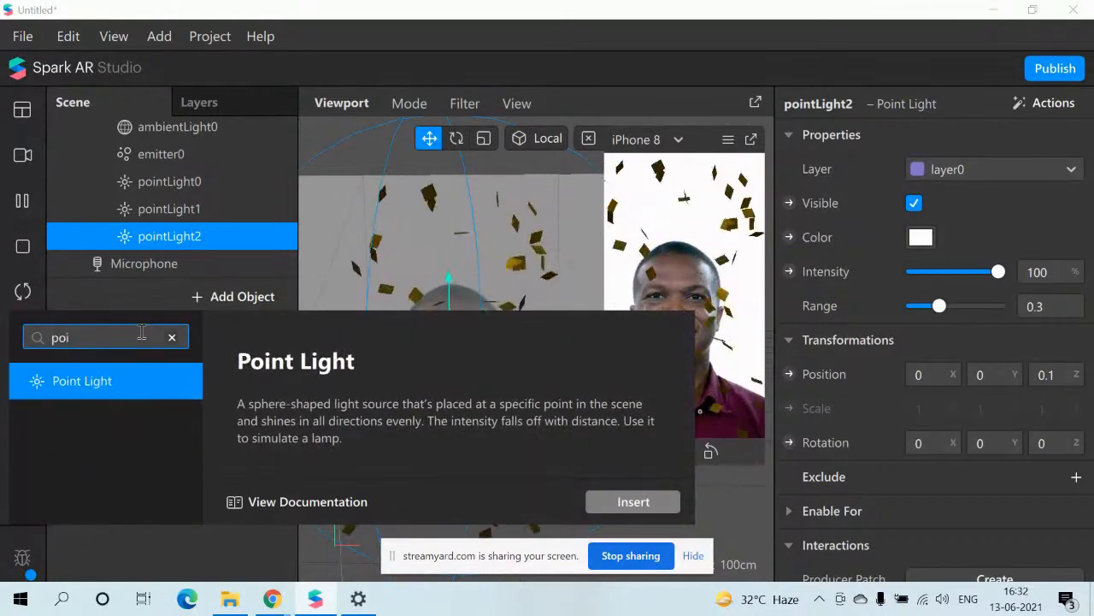
key(Return)
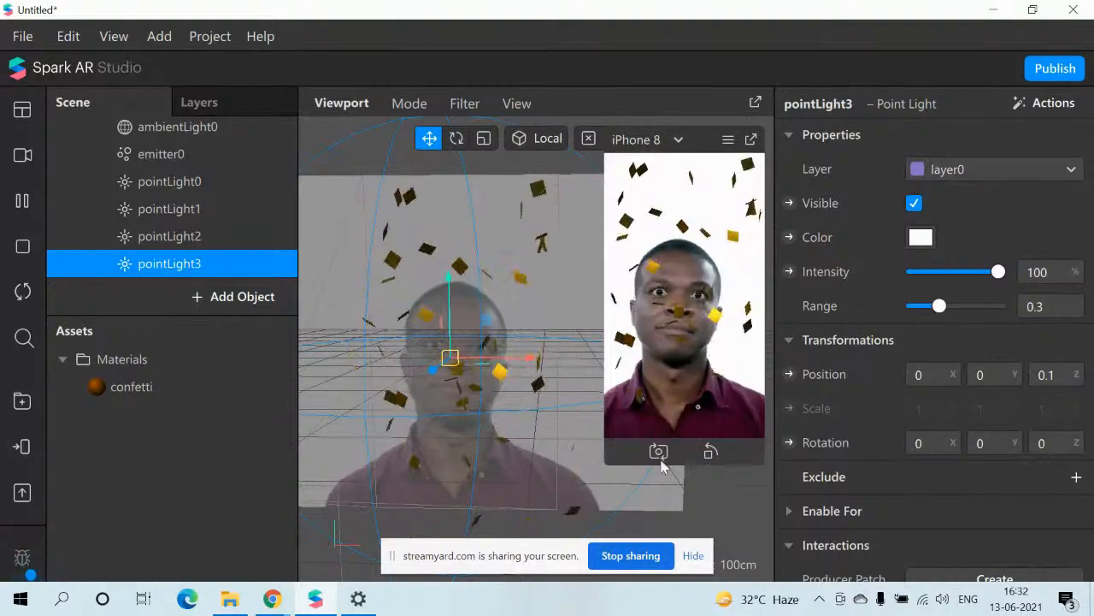
Step: Move the first point light down and sideways to about X 0.066 and Y -0.13, over the lower chest
click(224, 195)
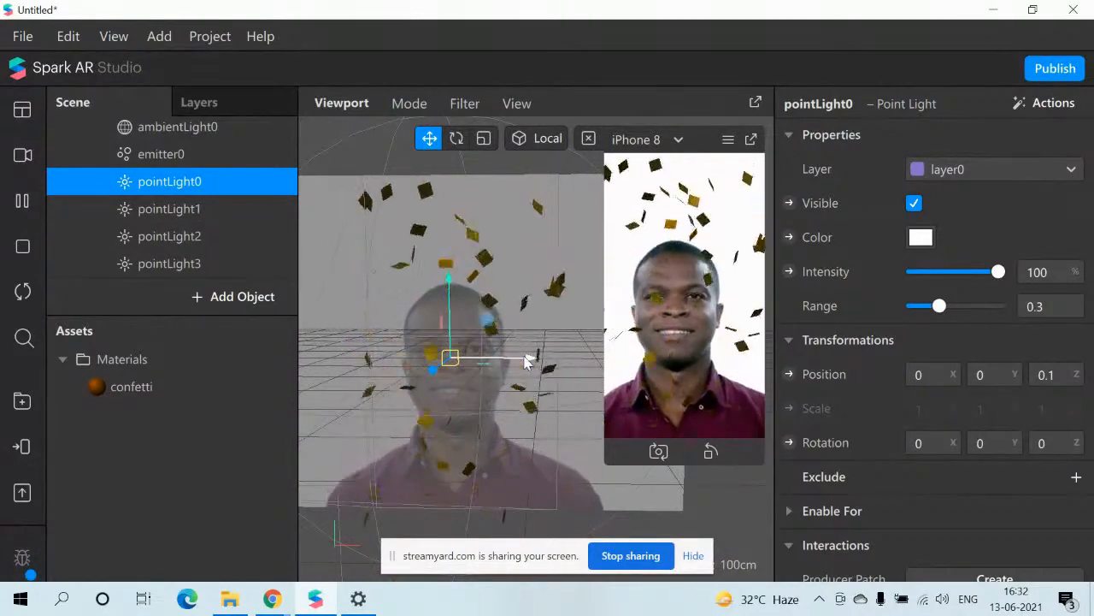
mouse_move(526, 362)
right_down()
mouse_move(563, 365)
mouse_move(533, 361)
right_up()
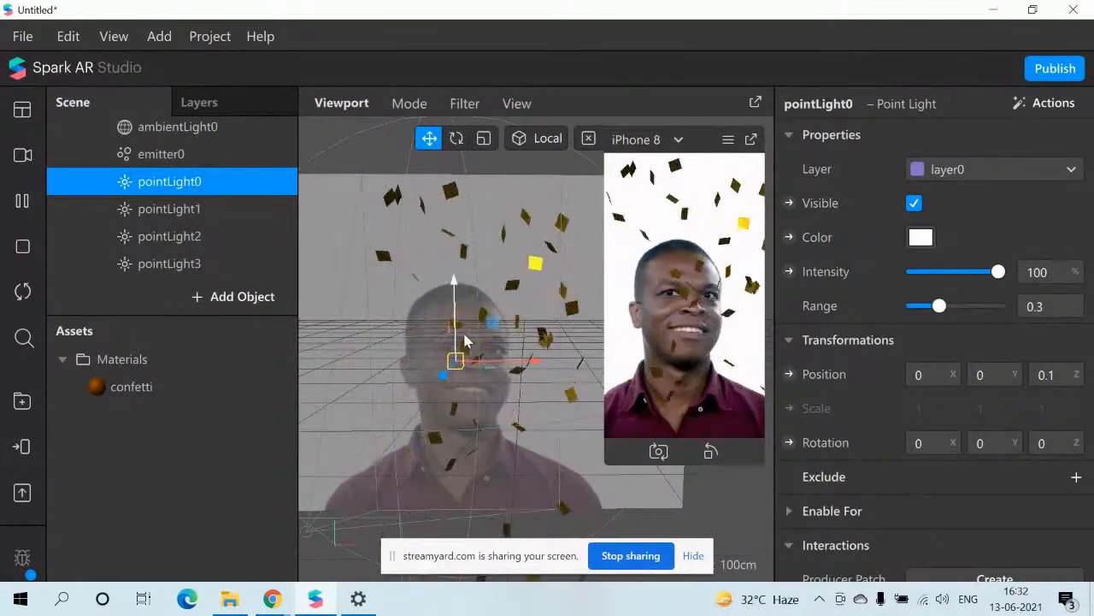
right_drag(535, 360, 516, 389)
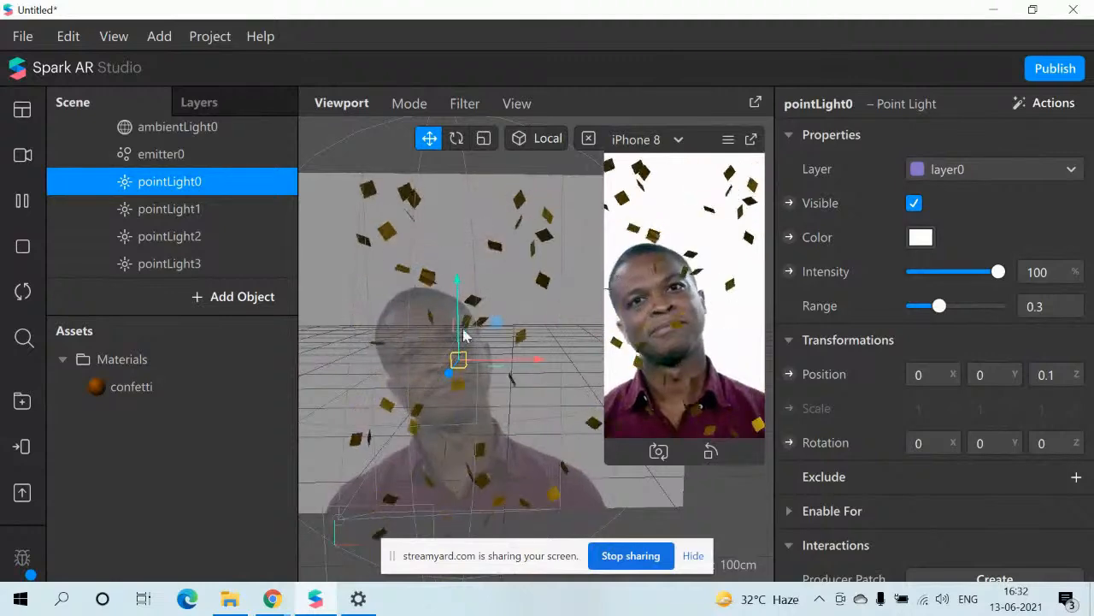
drag(455, 281, 470, 385)
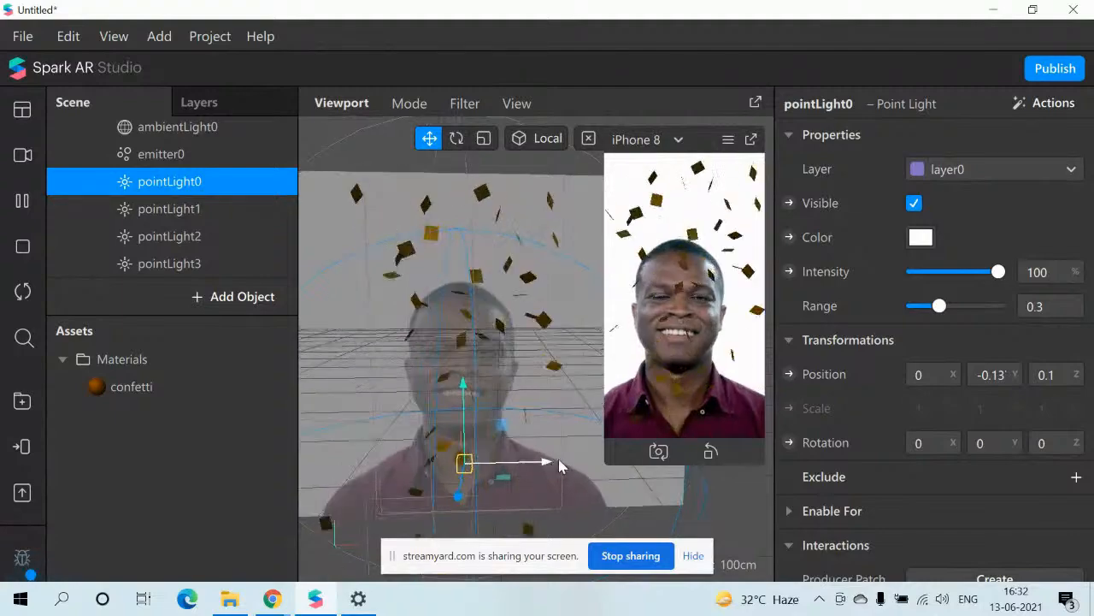
click(473, 466)
drag(472, 466, 522, 466)
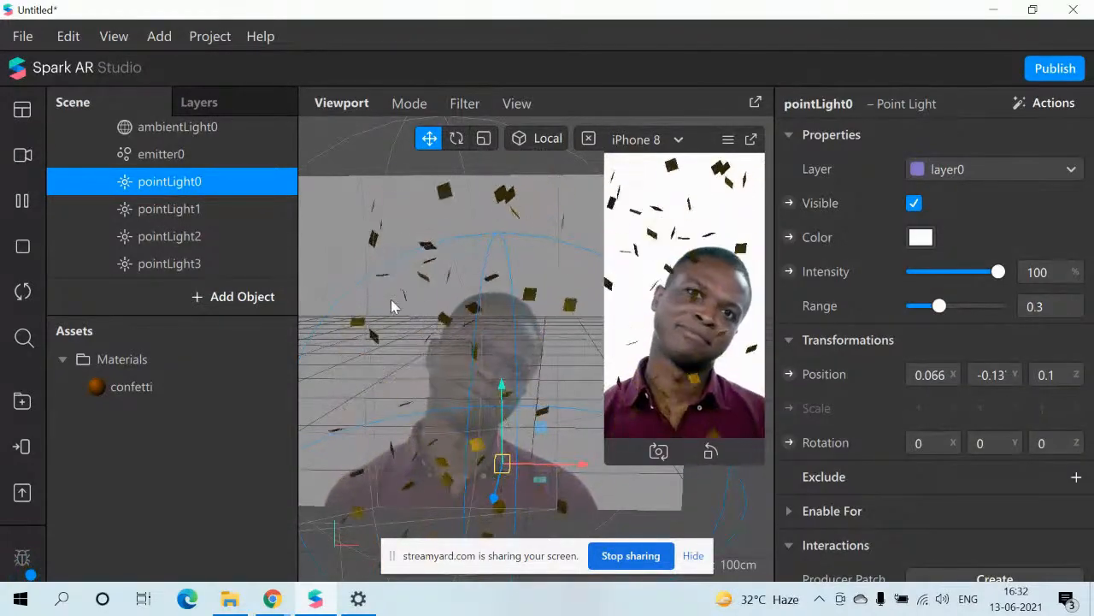
Step: Move the second point light sideways beside the face to about 0.112 on X
click(208, 217)
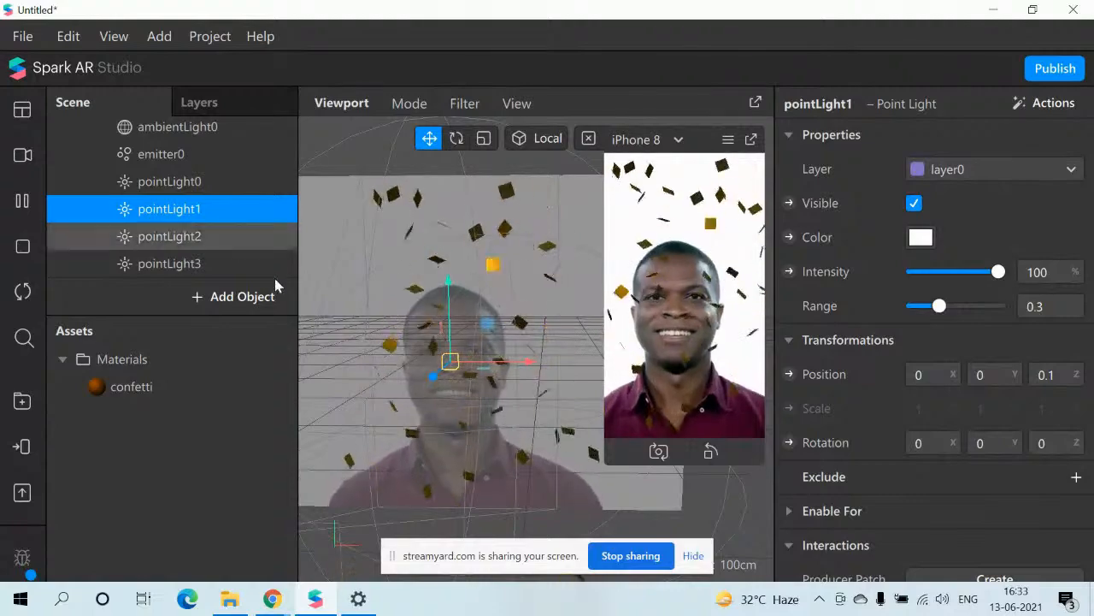
mouse_move(447, 275)
mouse_down()
mouse_move(443, 230)
mouse_move(448, 266)
mouse_up()
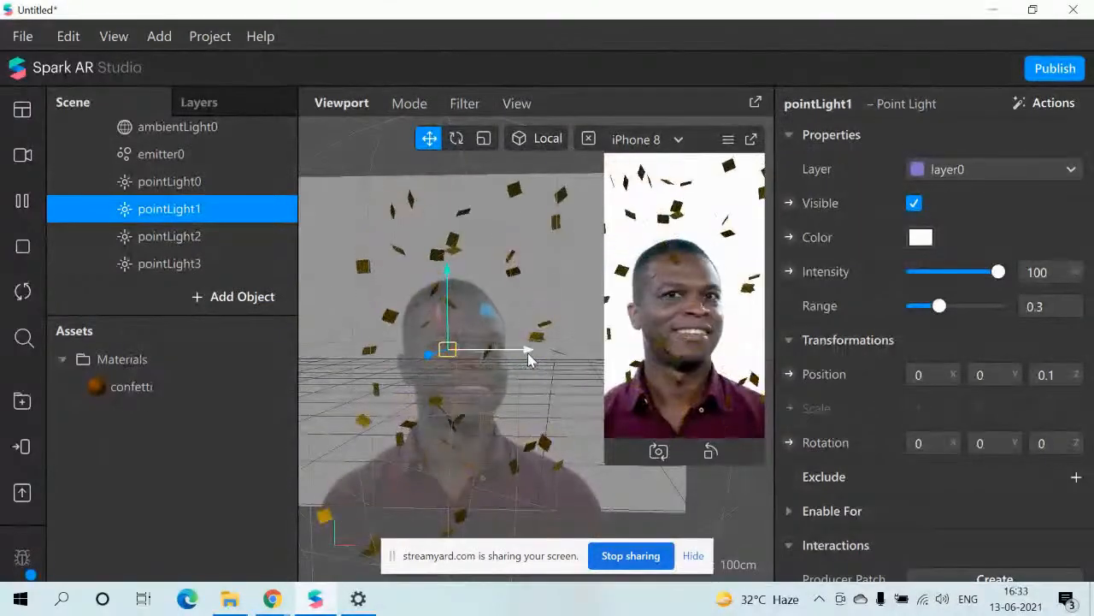
drag(547, 356, 434, 274)
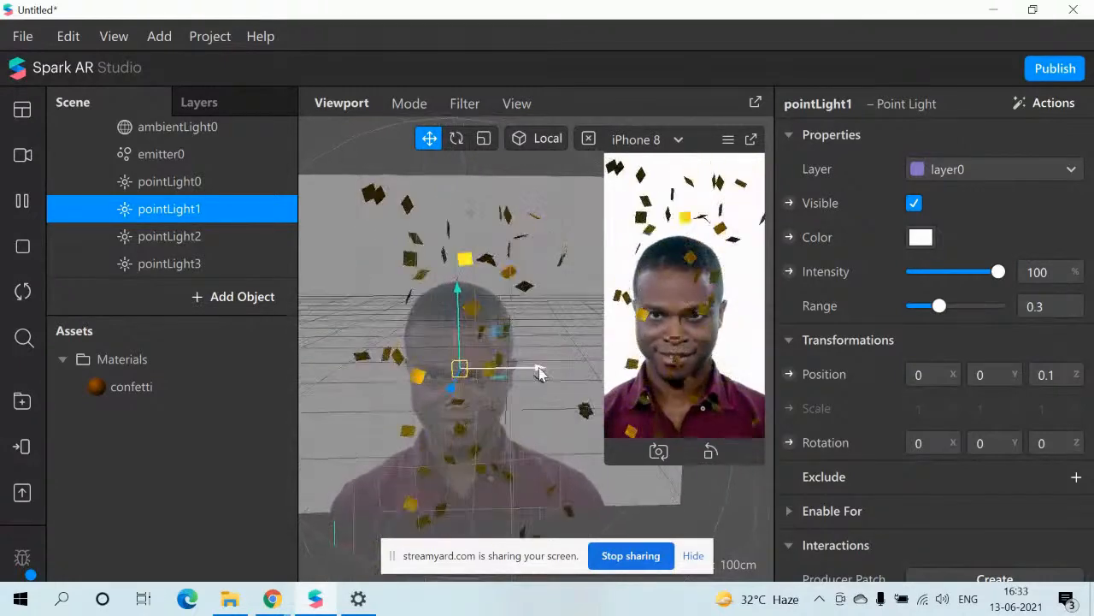
click(192, 236)
click(185, 209)
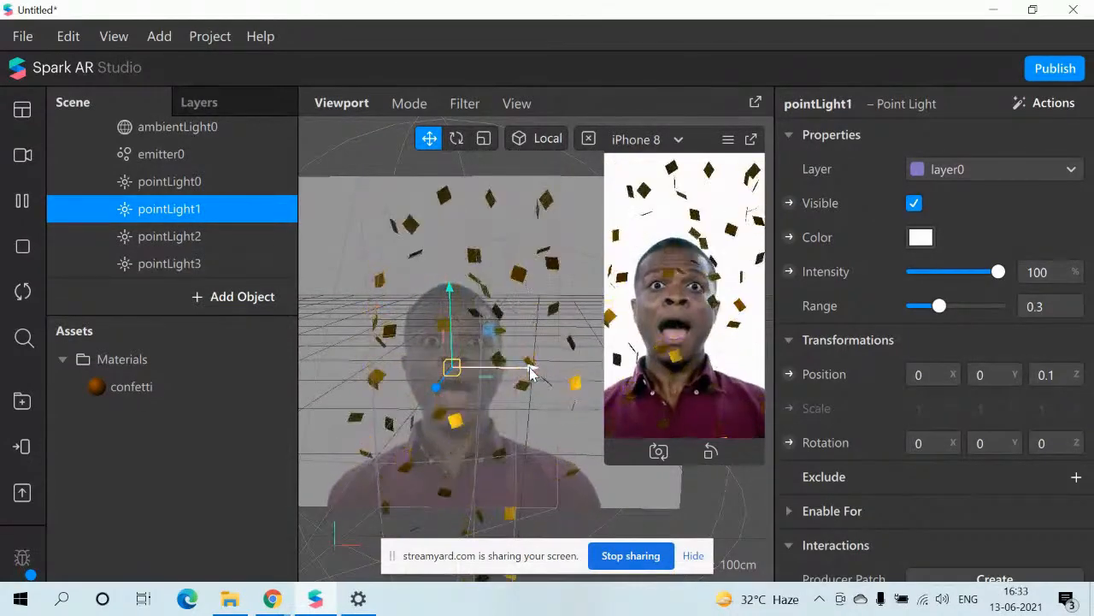
drag(529, 367, 622, 374)
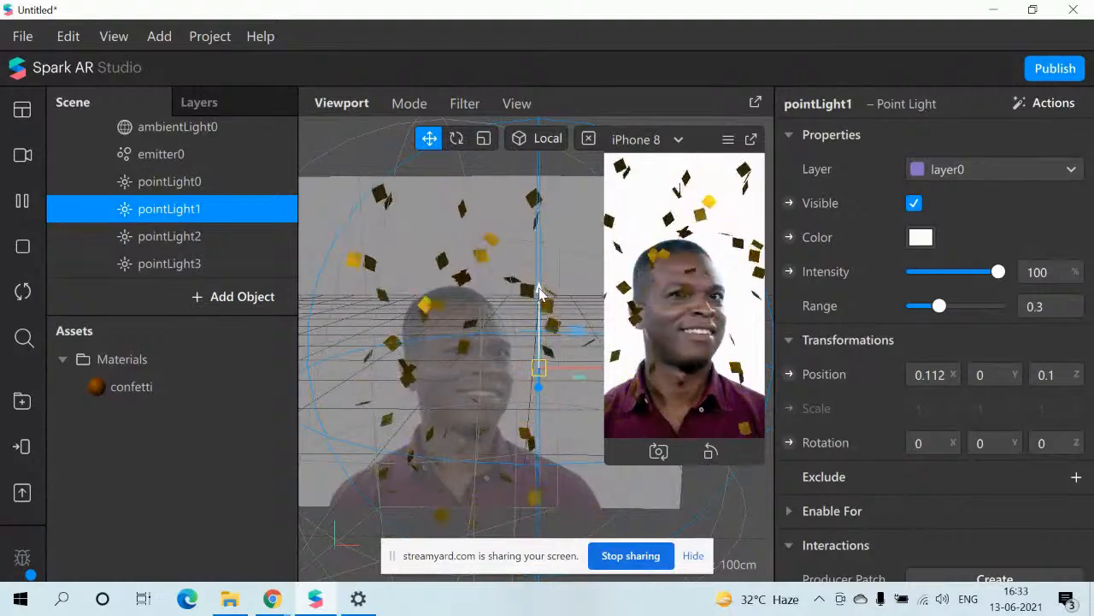
mouse_move(539, 288)
right_down()
mouse_move(536, 267)
mouse_move(541, 283)
right_up()
Step: Raise the third point light above the head to about 0.111 on Y
click(201, 247)
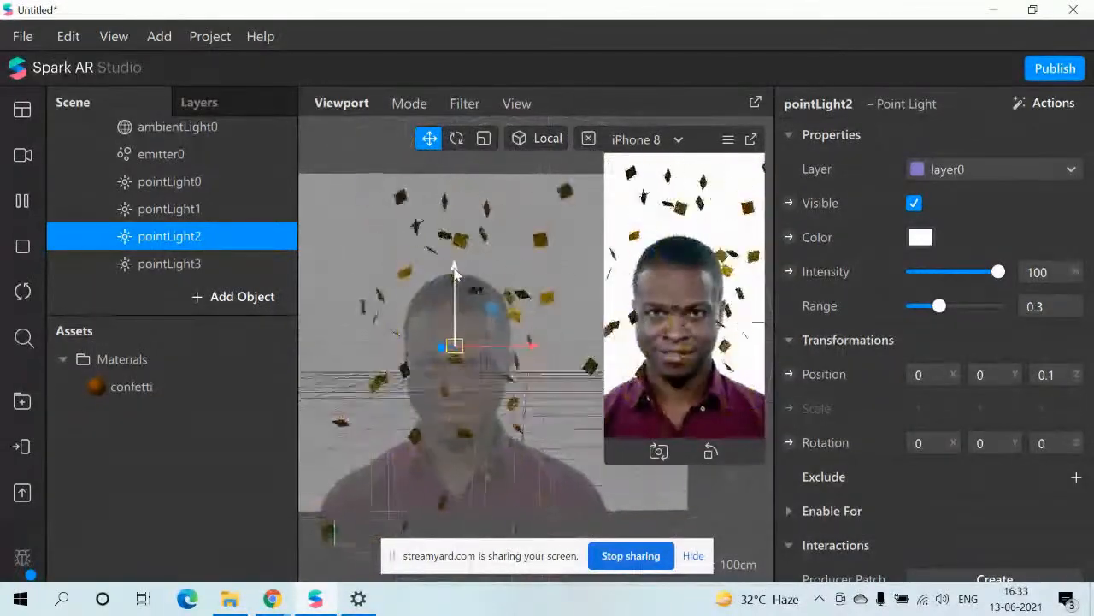
drag(454, 276, 451, 192)
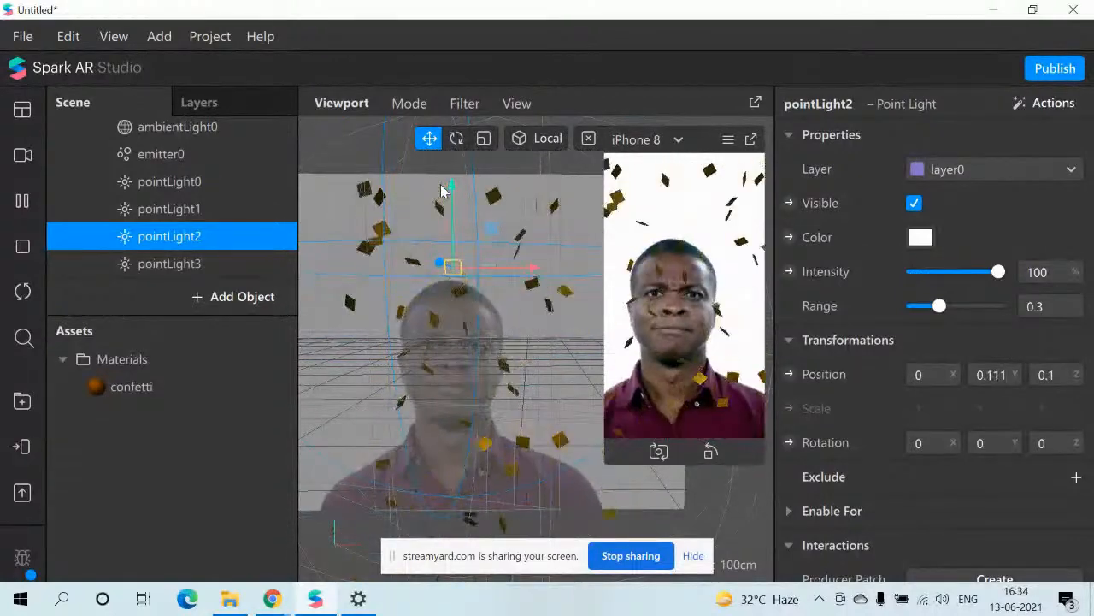
click(236, 269)
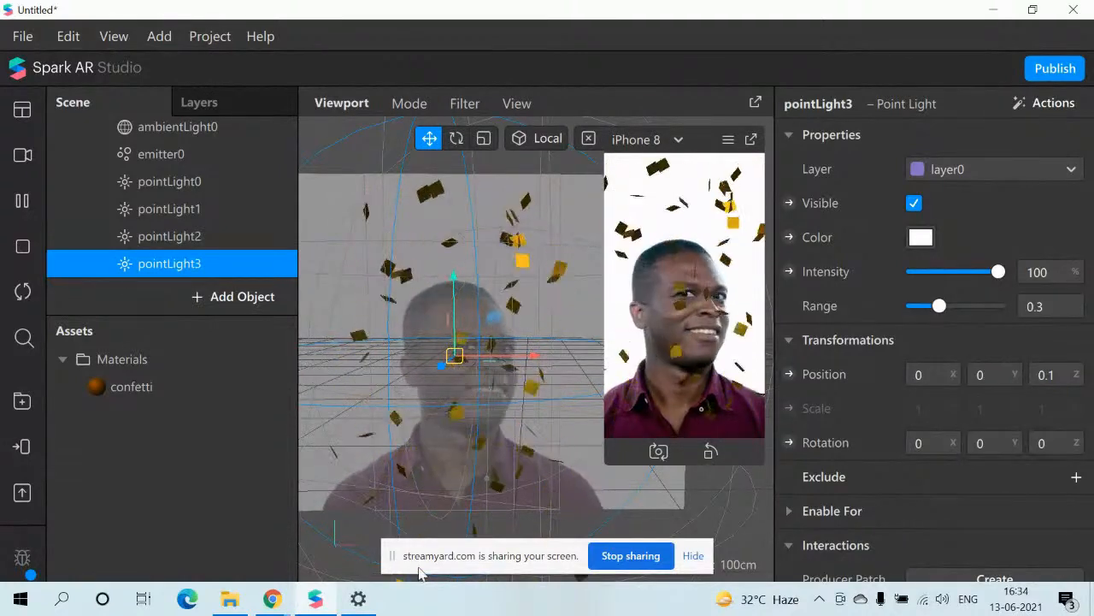
click(192, 470)
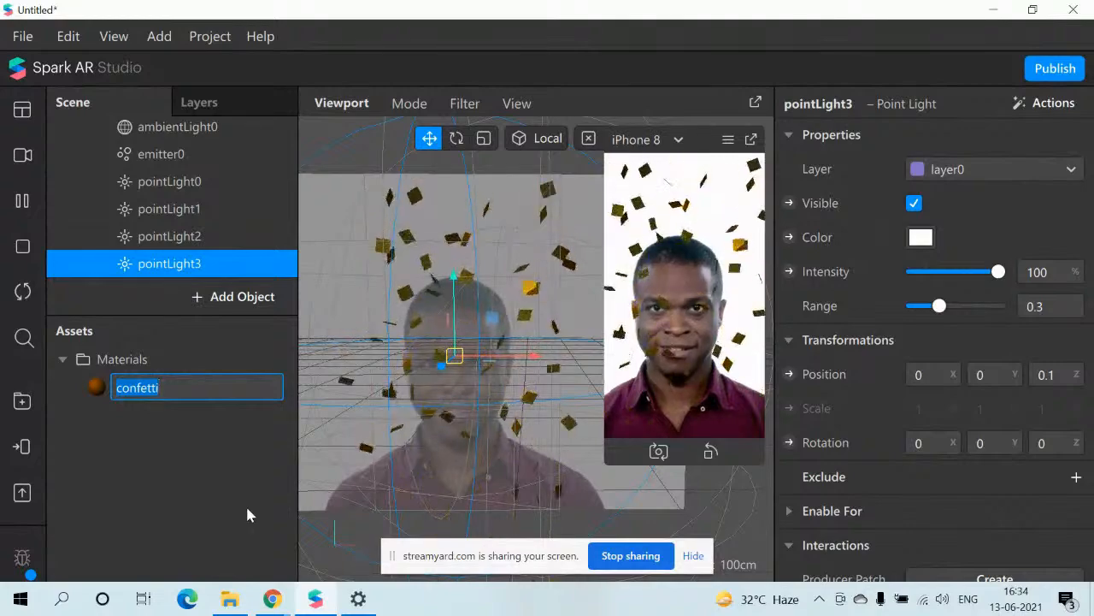
key(Return)
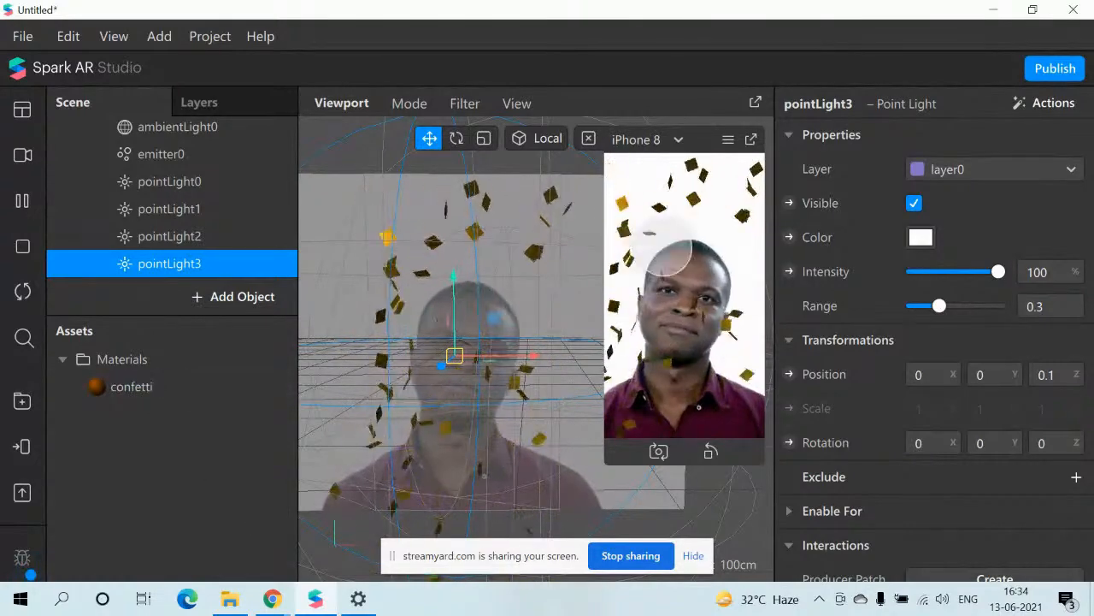
click(718, 527)
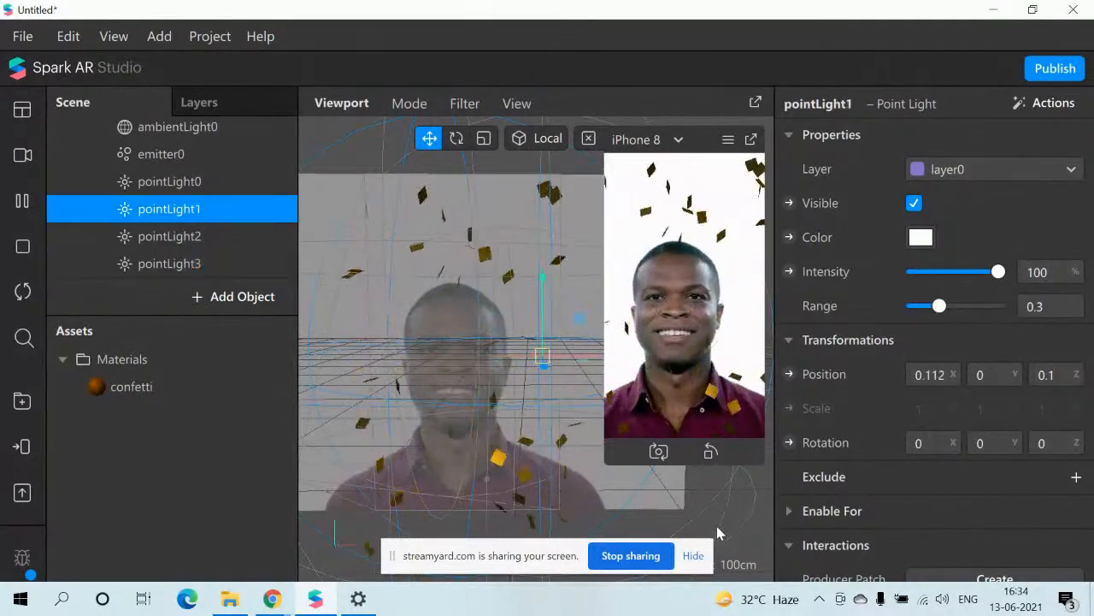
Step: Add a 2D rectangle about 376 wide and 100 high across the lower end of the device frame
click(138, 126)
key(Up)
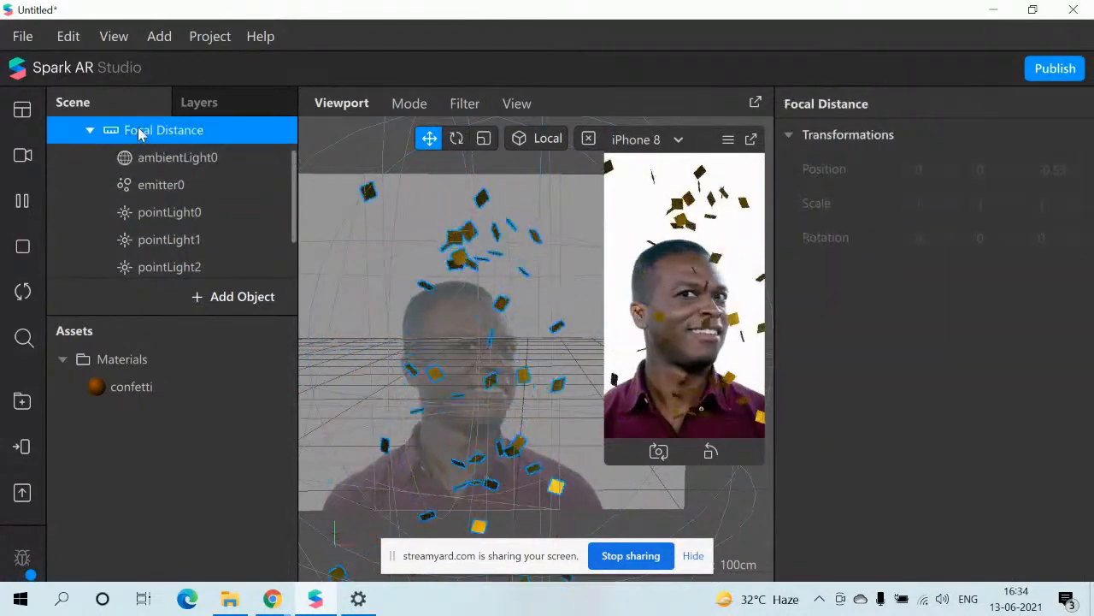
key(Up)
key(Up)
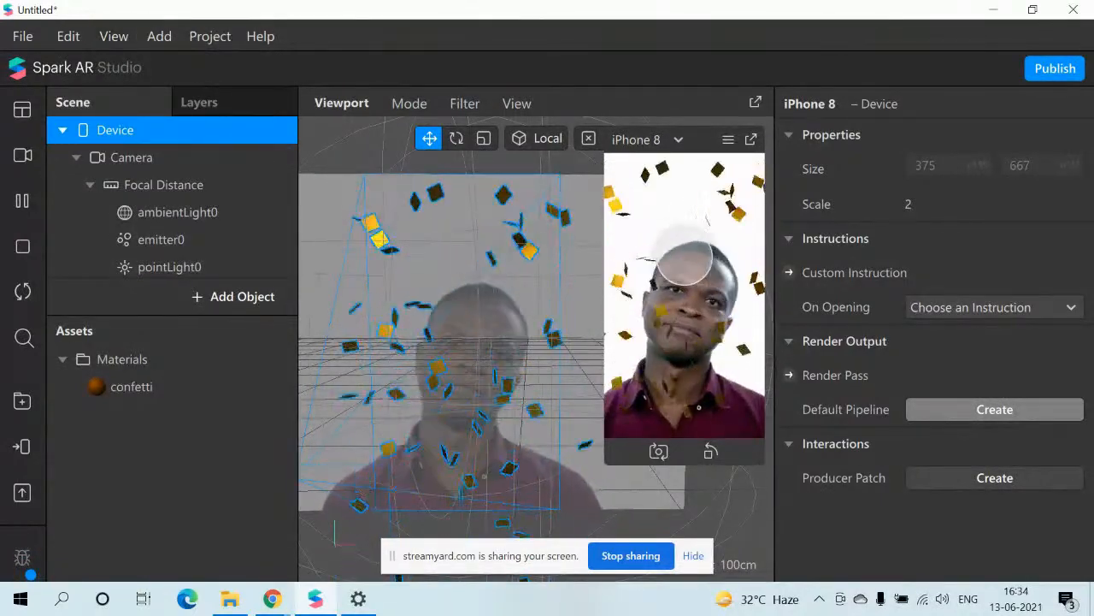
click(140, 47)
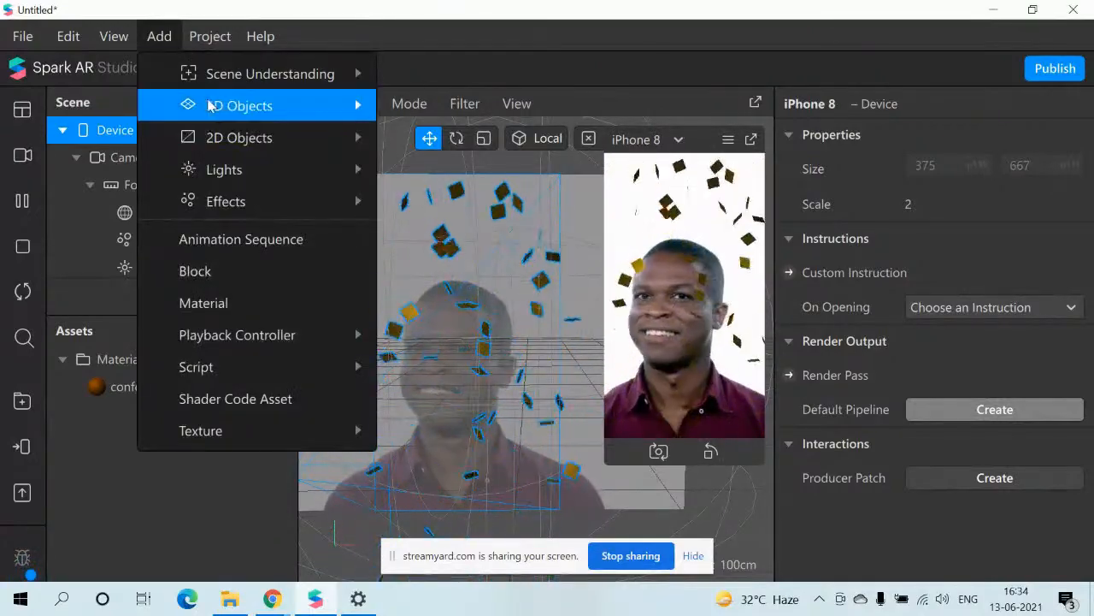
mouse_move(215, 132)
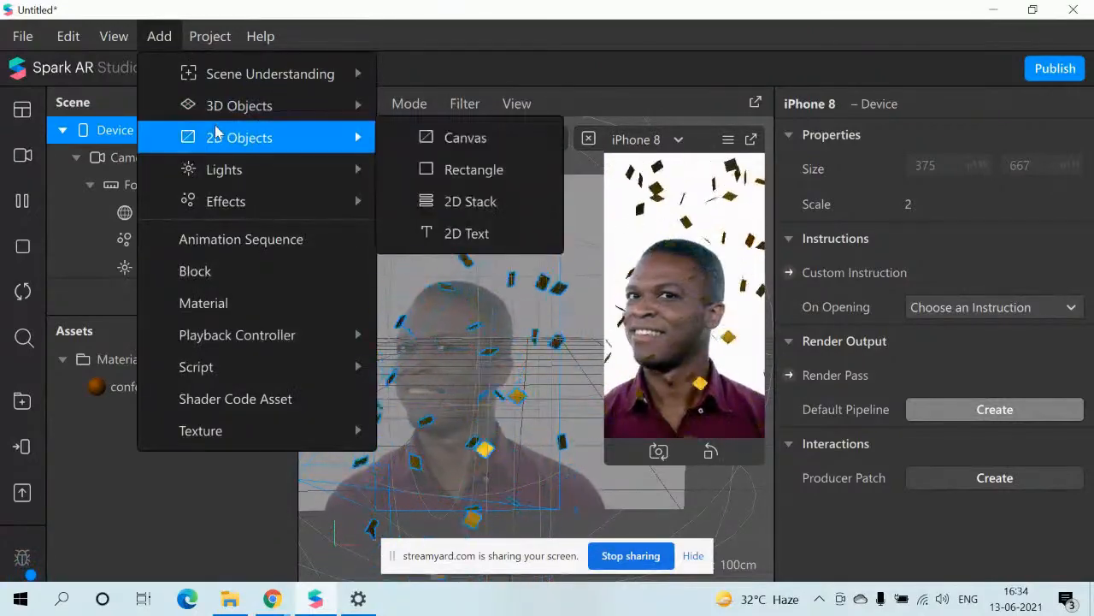
click(431, 170)
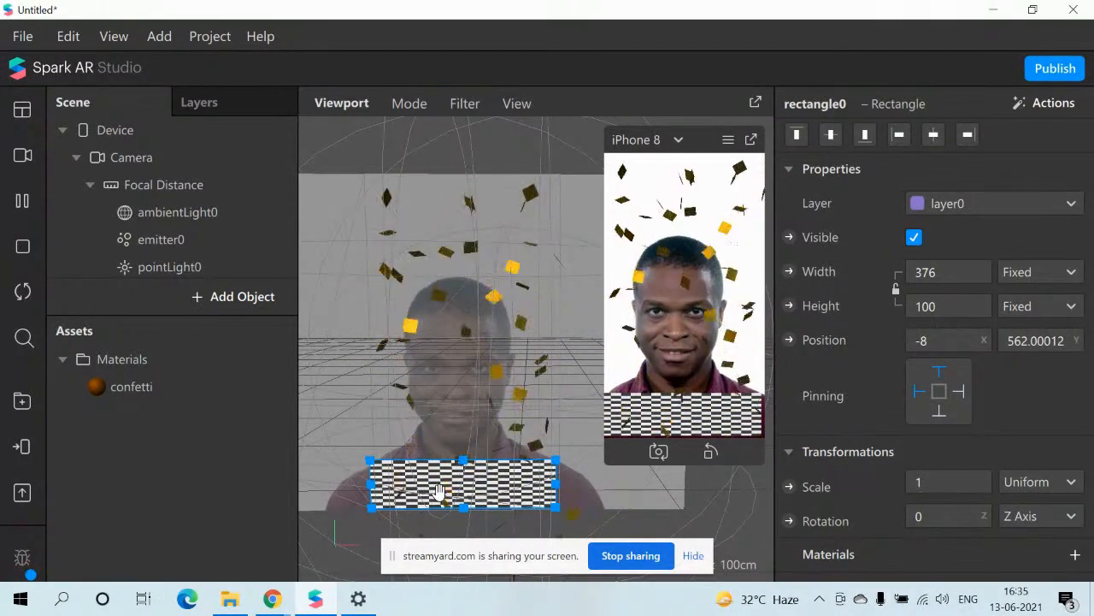
Step: Examine the scene hierarchy from the emitter and point lights down to the canvas that holds the new rectangle
click(171, 219)
key(Down)
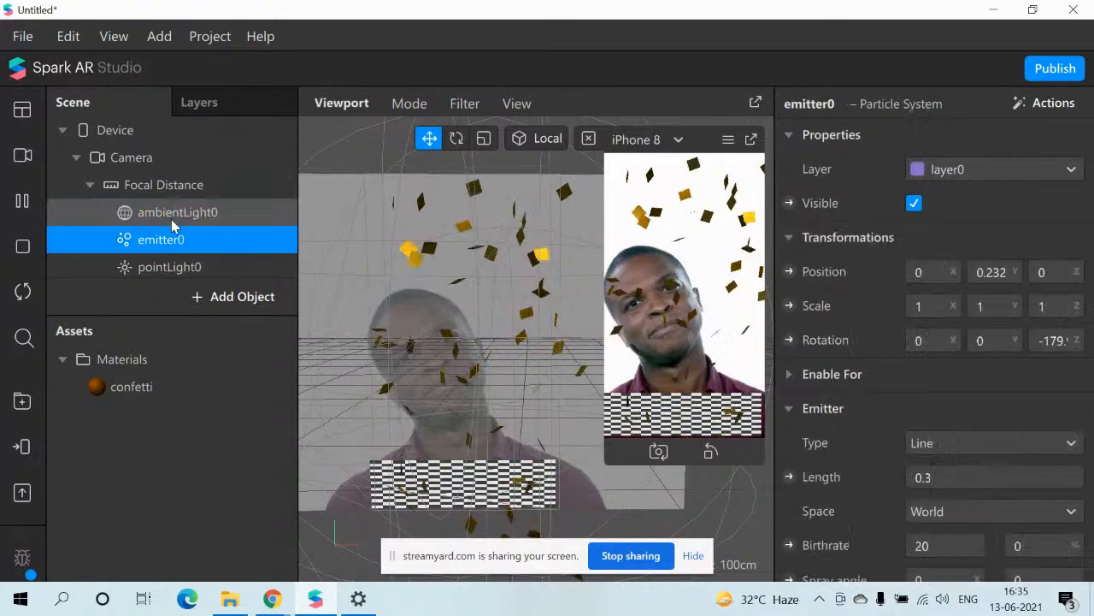
key(Down)
key(Down)
key(Down)
key(Down)
key(Down)
key(Down)
key(Down)
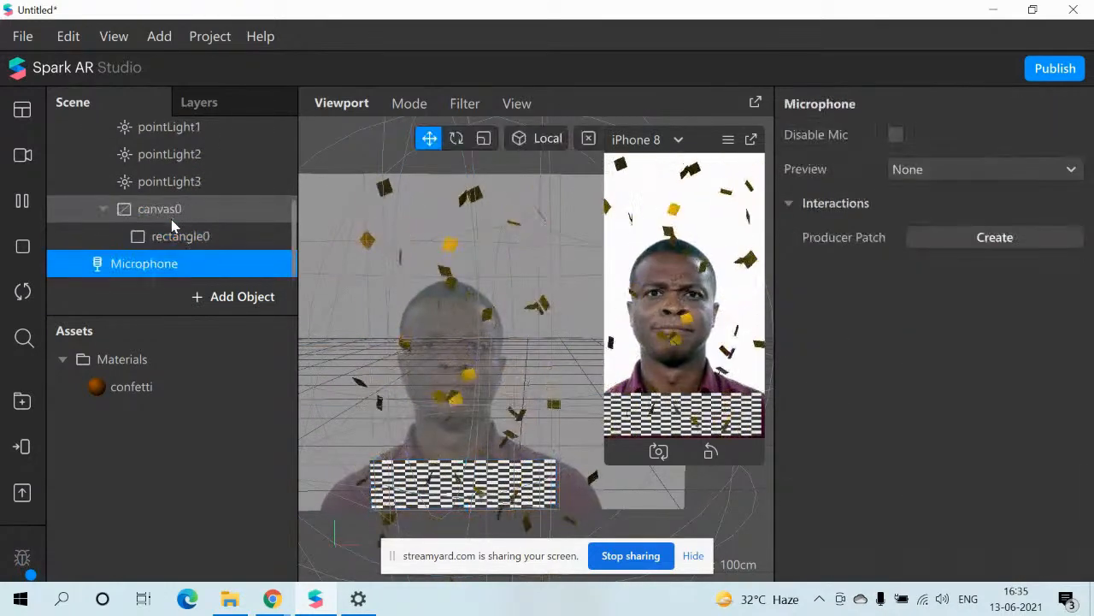
click(171, 217)
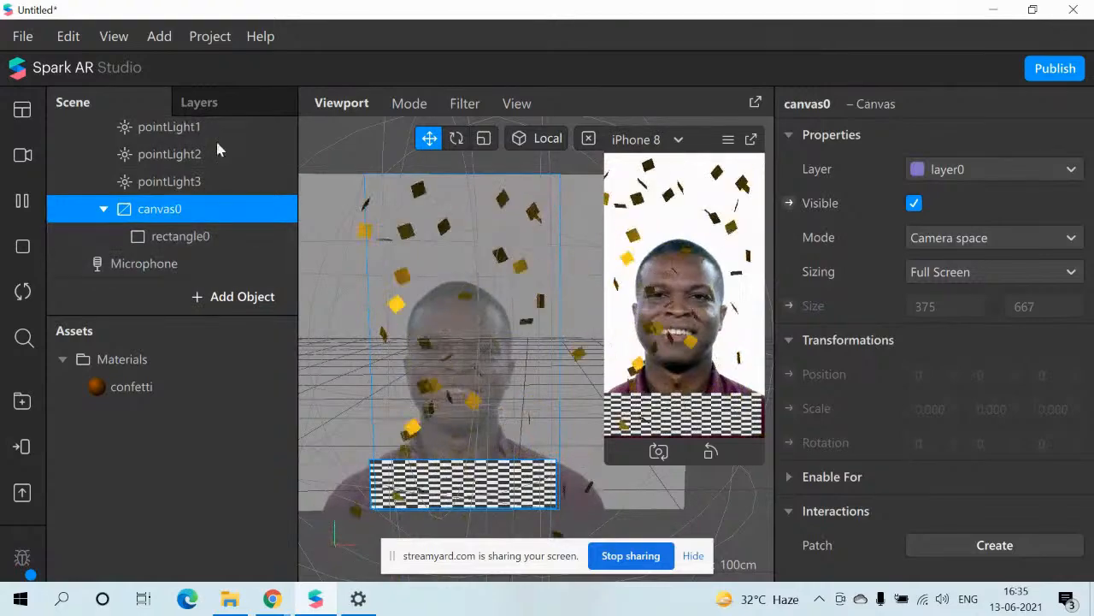
Step: Align the rectangle with the bottom edge of its canvas
click(168, 241)
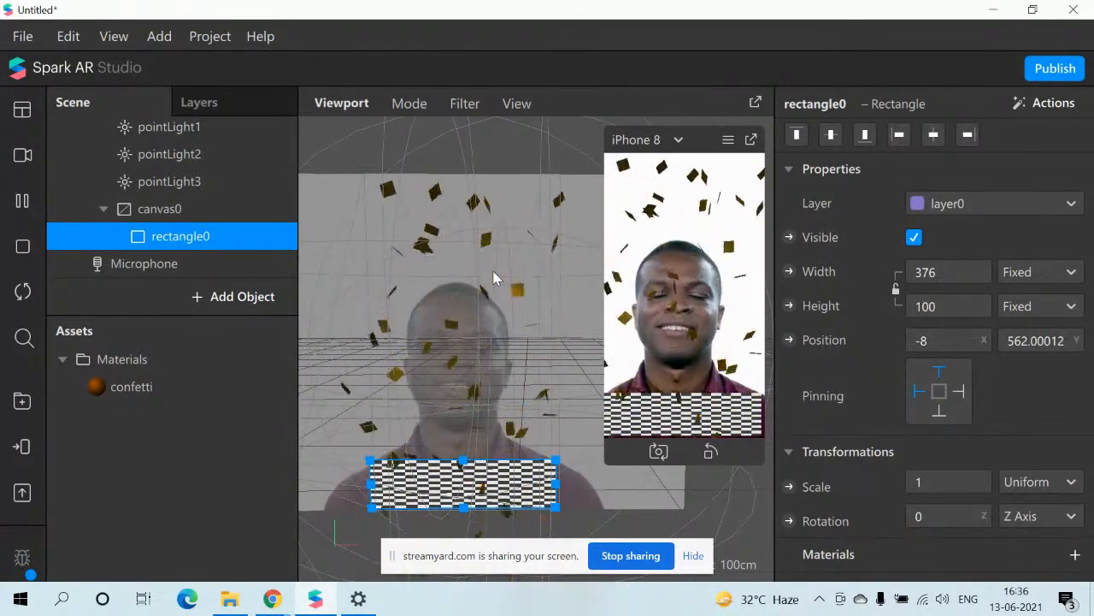
click(798, 137)
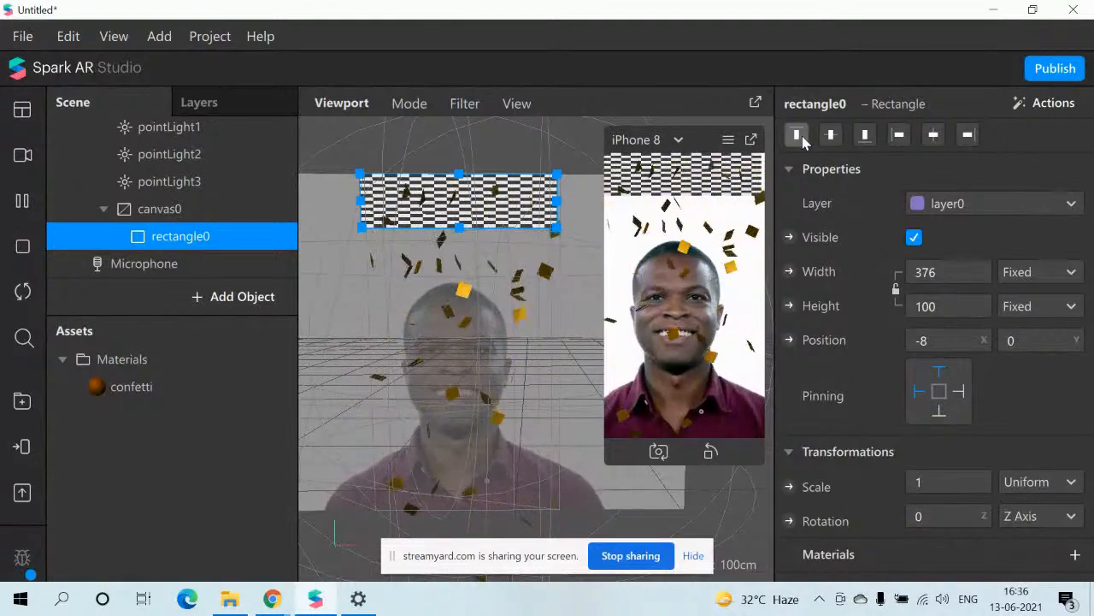
click(869, 139)
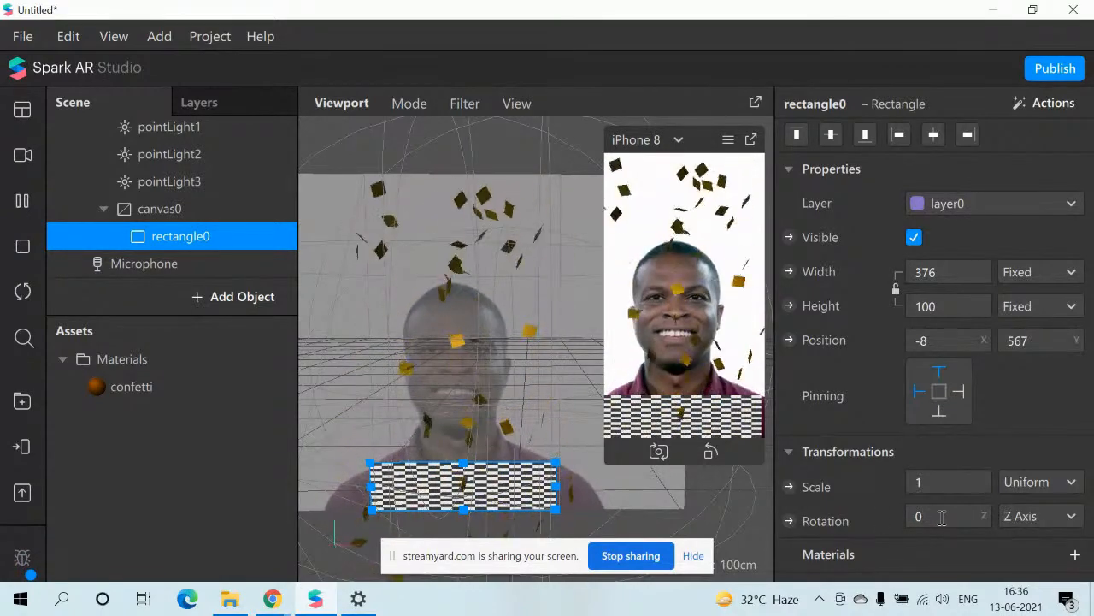
Step: Create a new material on the rectangle and rename it "rectangle"
click(1077, 555)
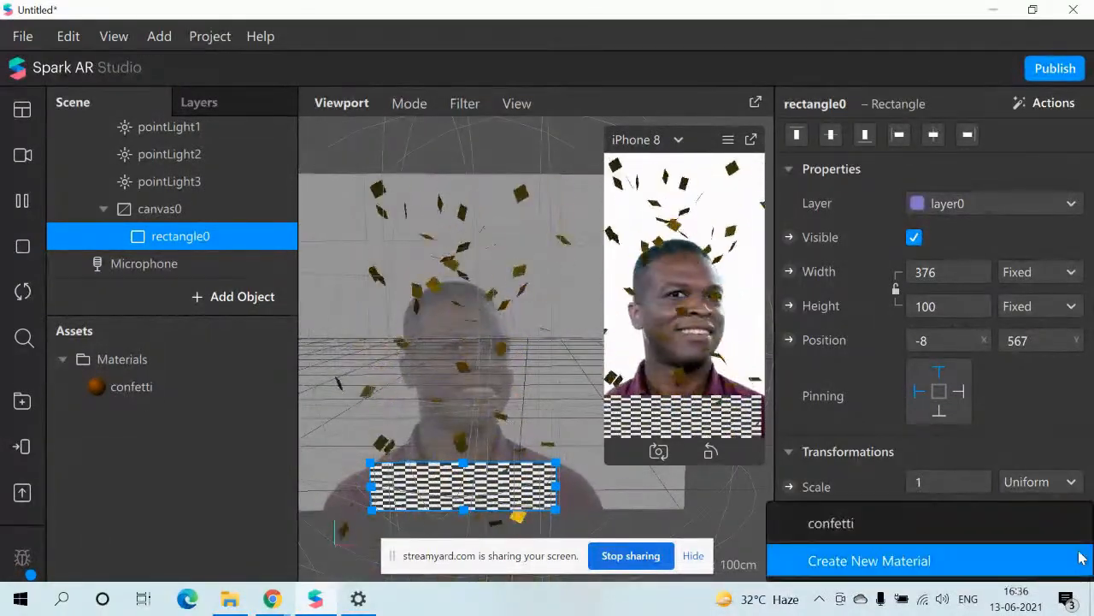
click(904, 562)
double_click(136, 414)
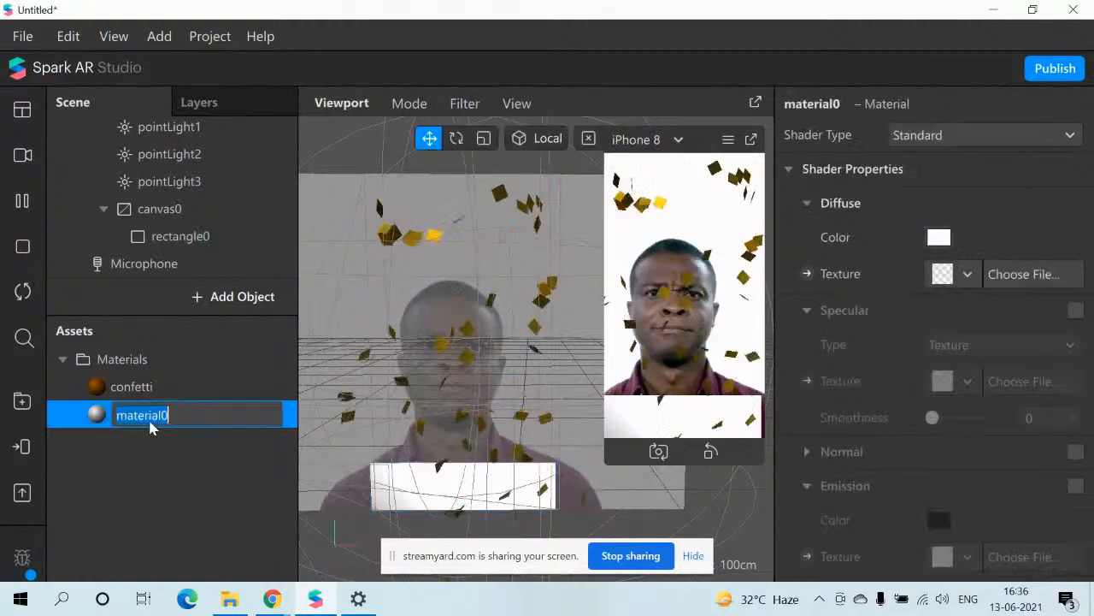
key(BackSpace)
text(rectangle)
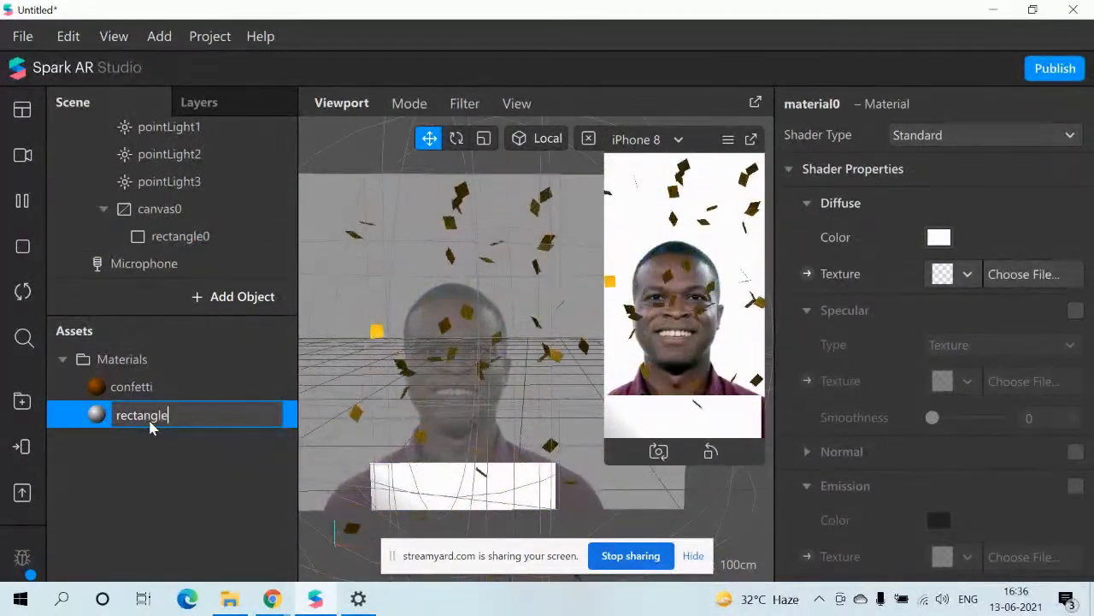
key(Return)
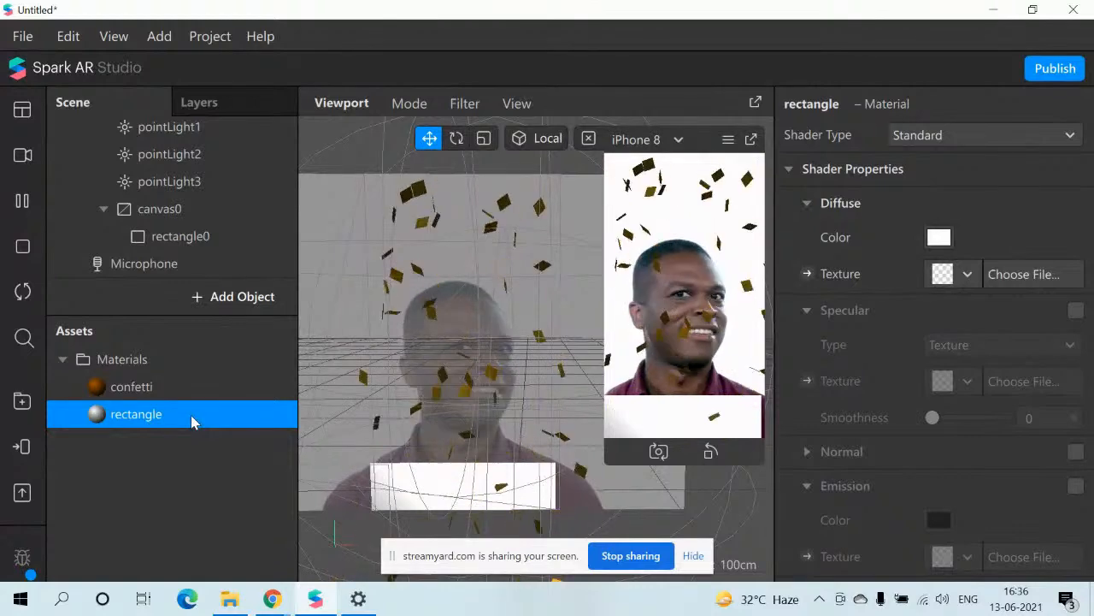
Step: Set the rectangle material's diffuse colour to a bright red
click(940, 238)
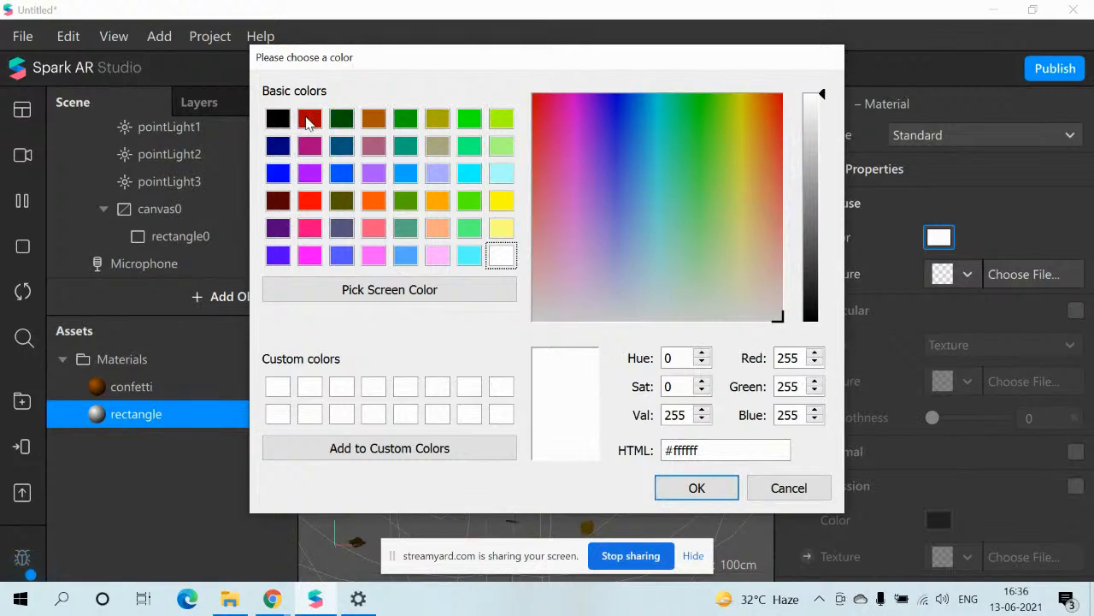
click(697, 488)
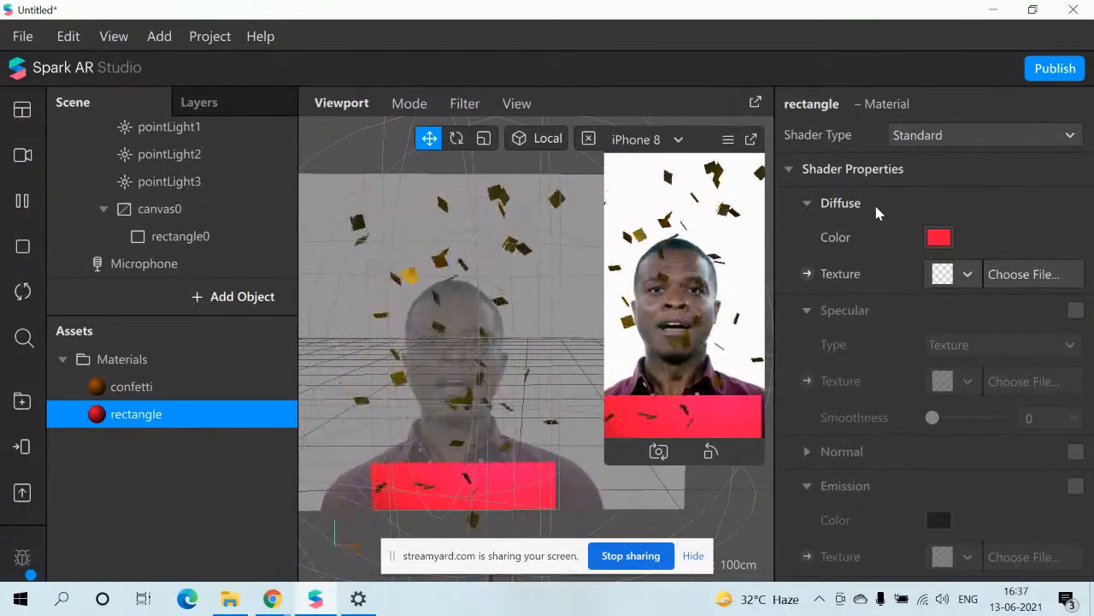
Step: Reduce the opacity of the rectangle material to 42%
scroll(877, 212, down, 5)
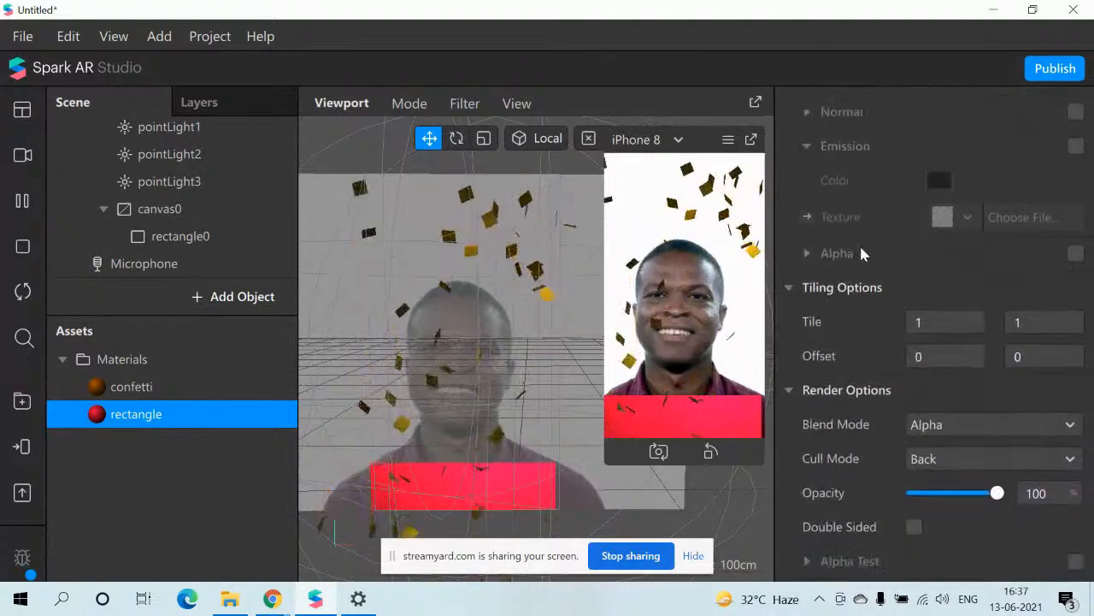
scroll(881, 438, down, 2)
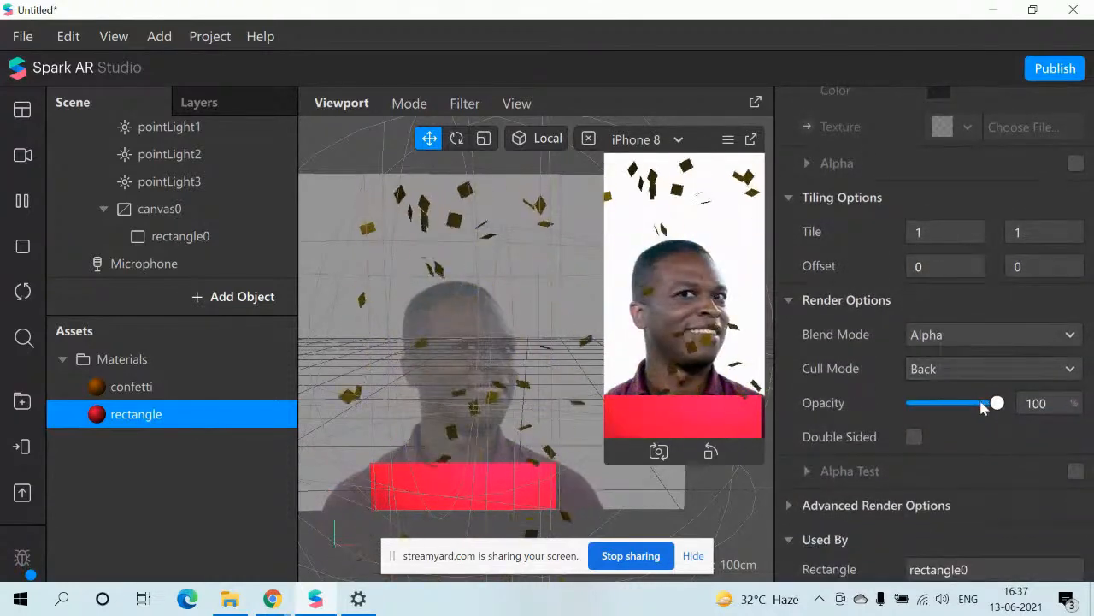
drag(998, 409, 996, 410)
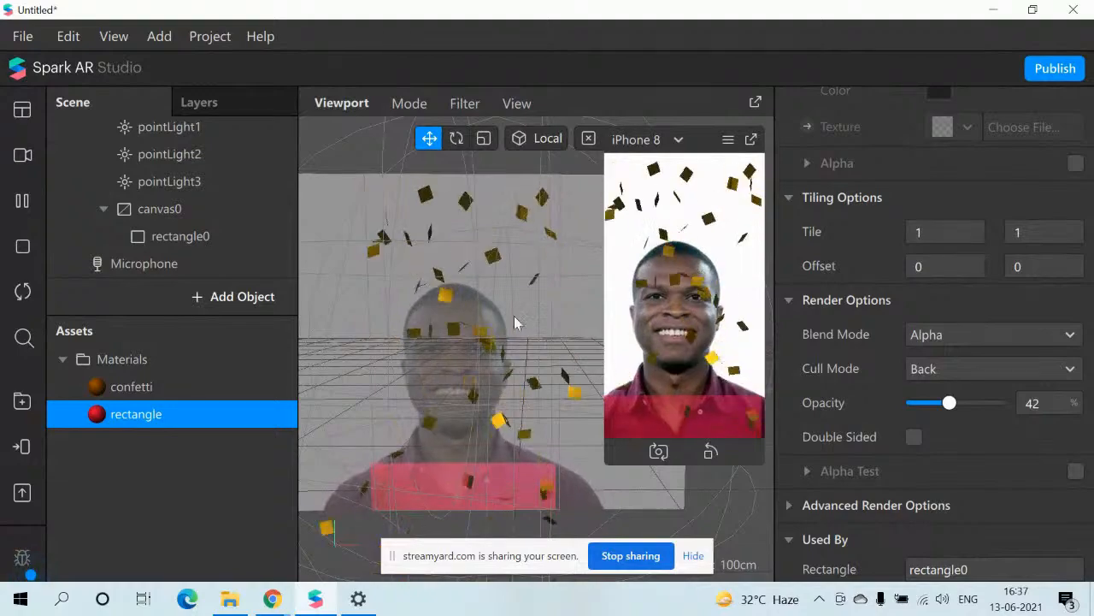
Step: Add a 2D text object and move it onto the red banner at about X 129, Y 576
click(154, 36)
mouse_move(313, 131)
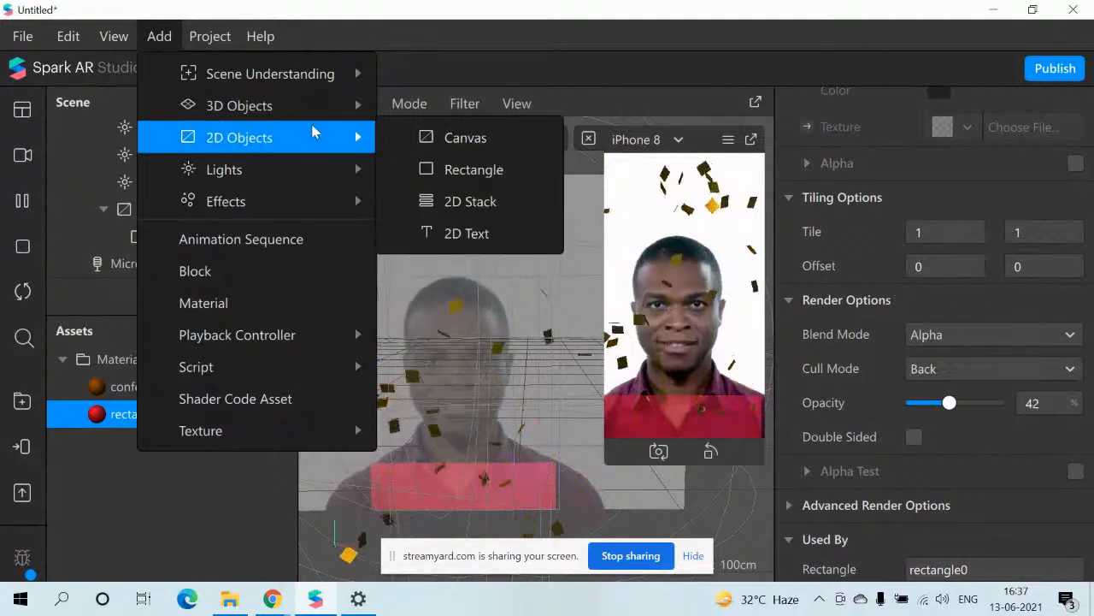
mouse_move(300, 110)
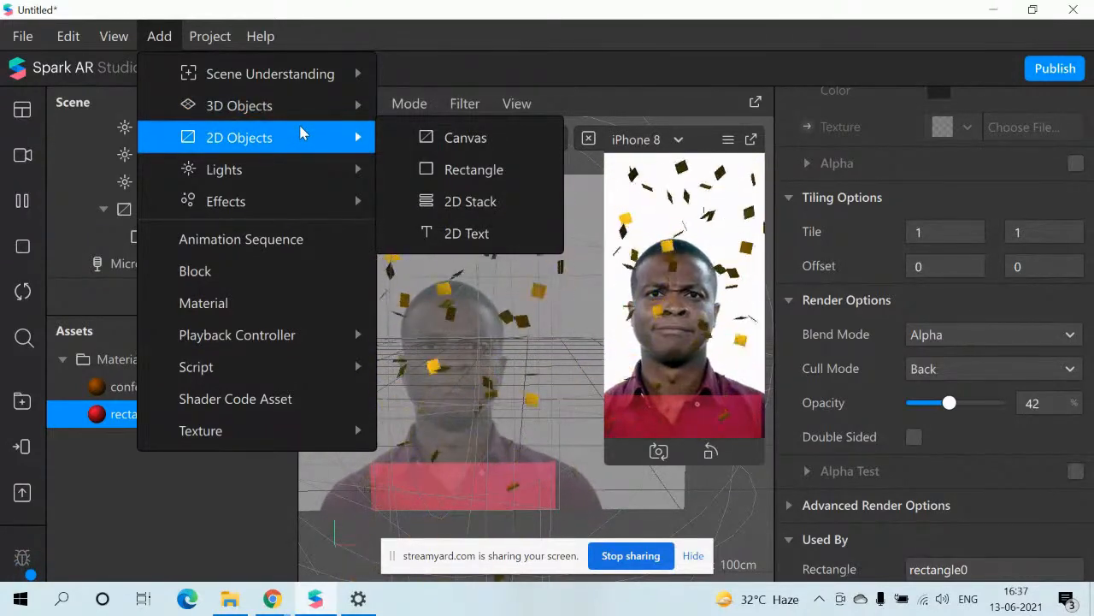
click(439, 229)
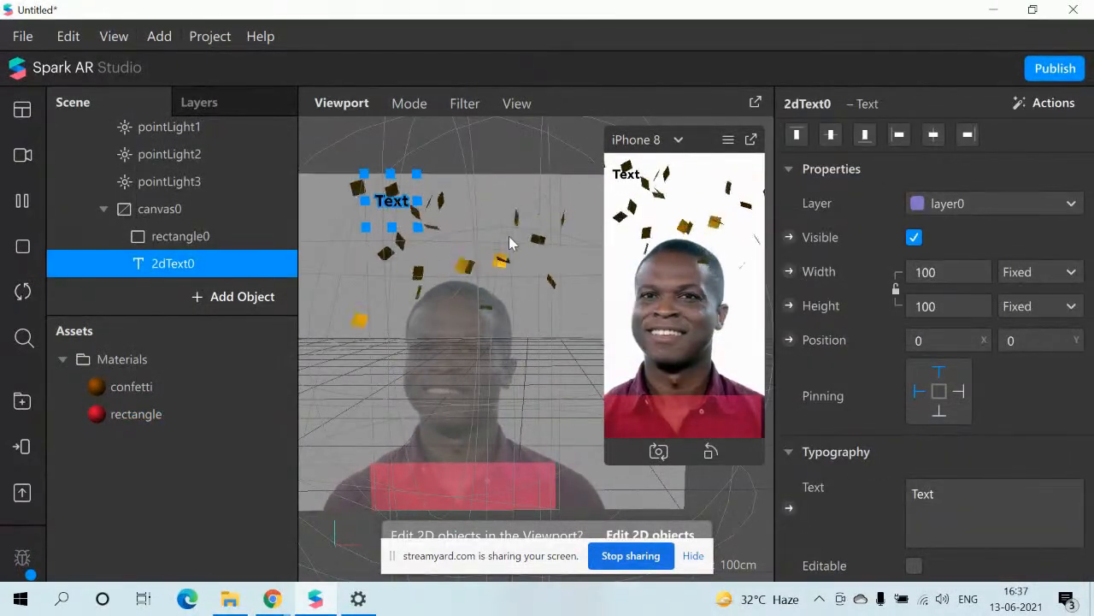
drag(397, 203, 473, 494)
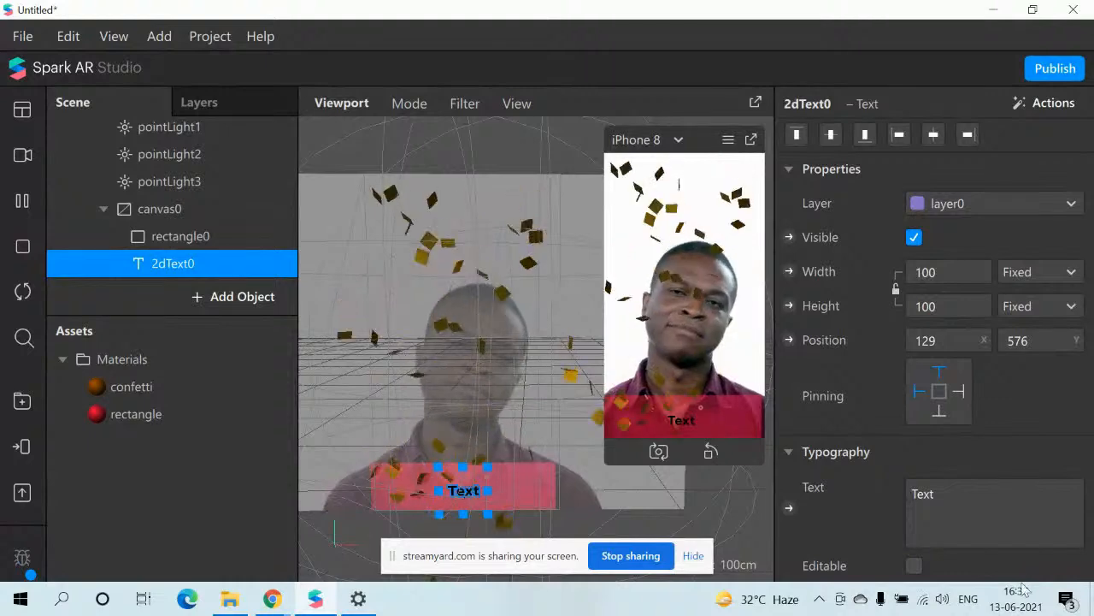
Step: Change the 2D text to "Vaccinated" and widen its box to 220, placed on the banner at about X -6, Y 572
click(977, 491)
key(BackSpace)
key(BackSpace)
key(BackSpace)
key(BackSpace)
text(V)
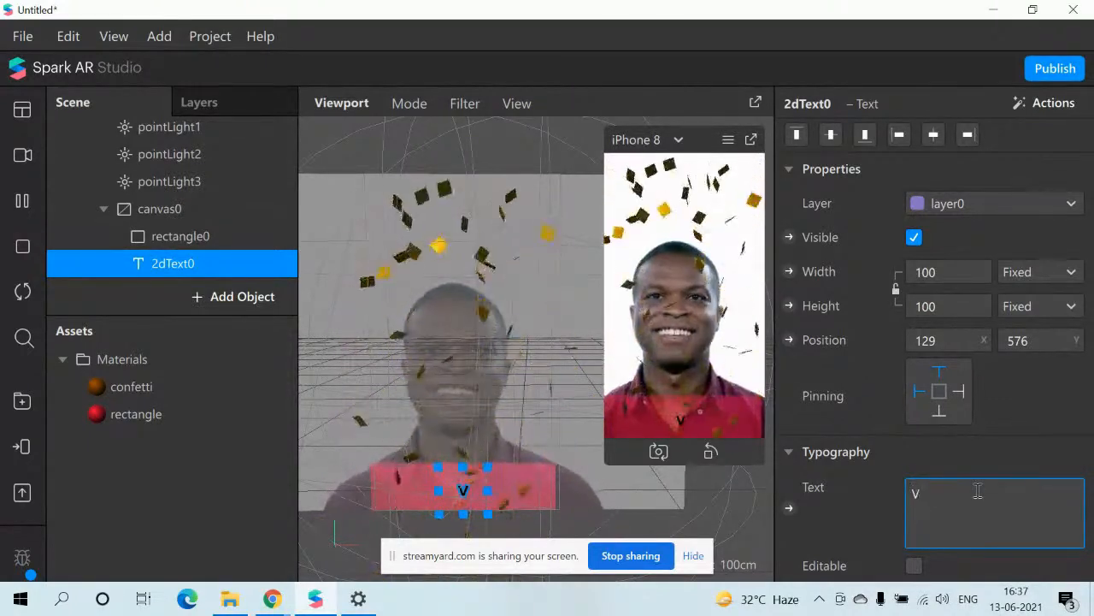
text(accinated)
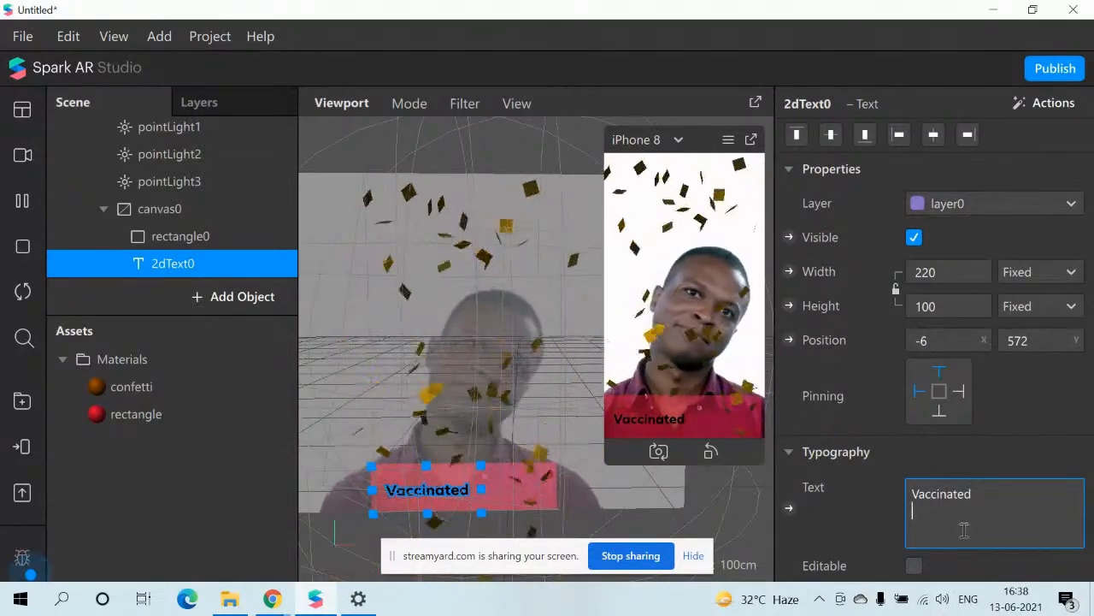
click(727, 417)
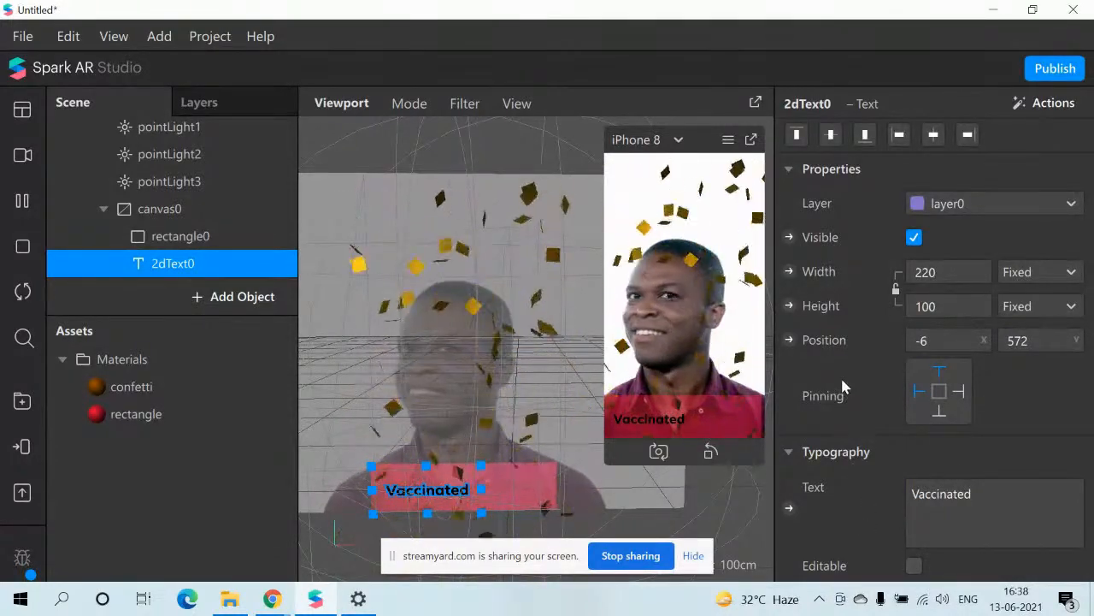
Step: Change the font of the "Vaccinated" text to NotoSerif Bold
scroll(852, 485, down, 3)
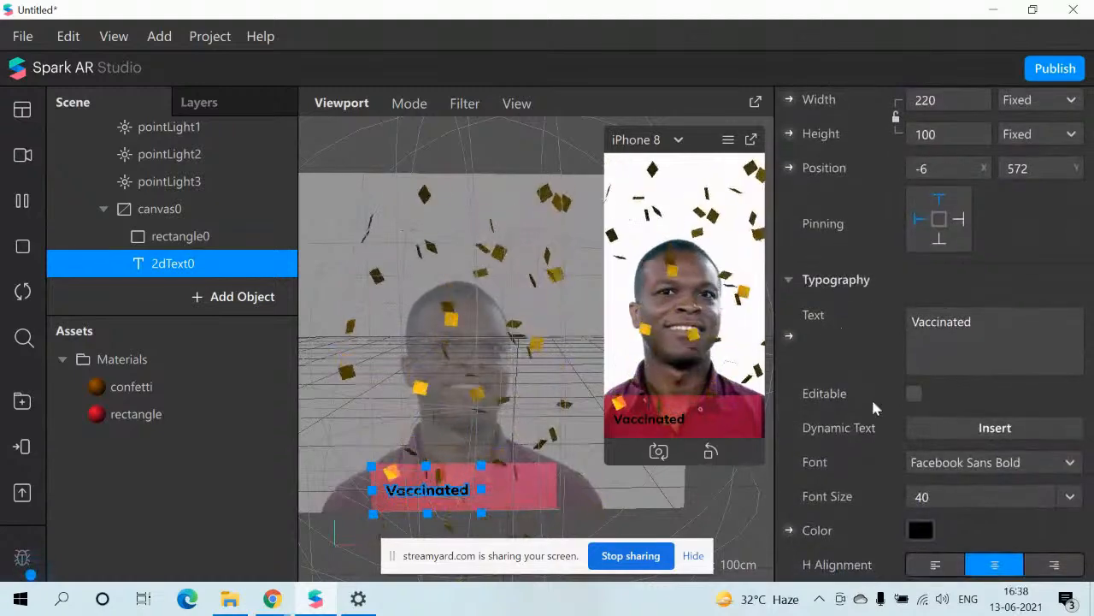
click(1055, 464)
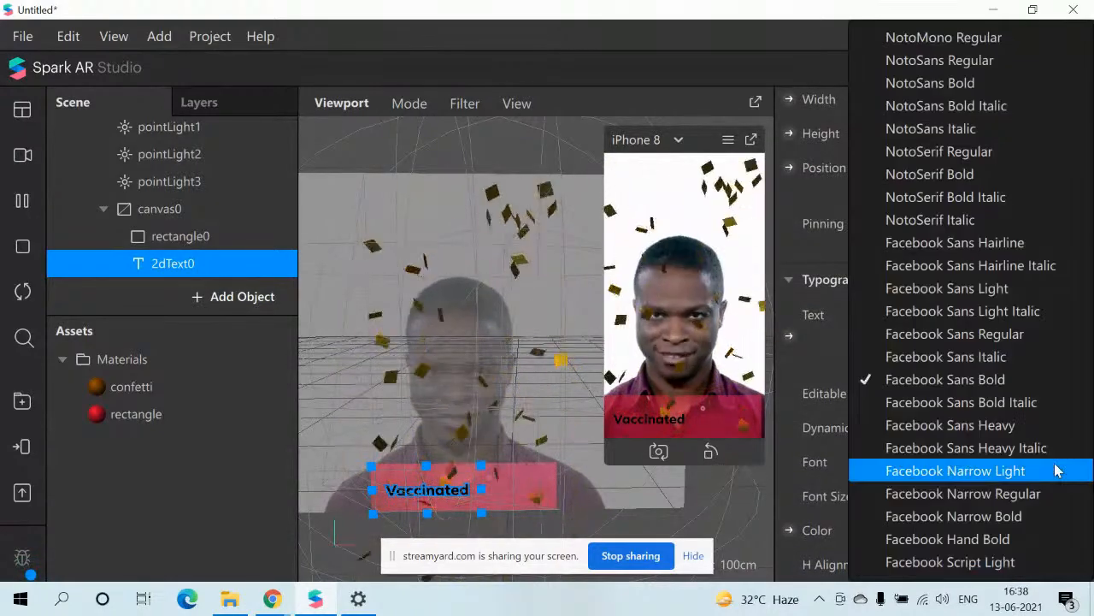
click(975, 175)
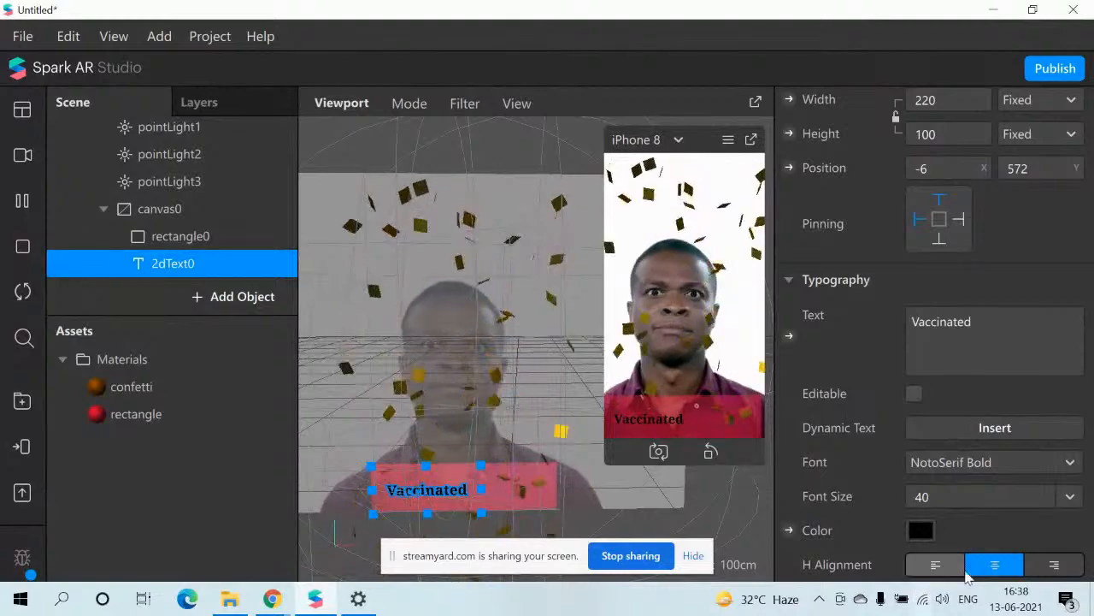
Step: Set the text's font size to 50 and reposition it on the banner at about X 11, Y 573
double_click(947, 498)
key(BackSpace)
text(50)
key(Return)
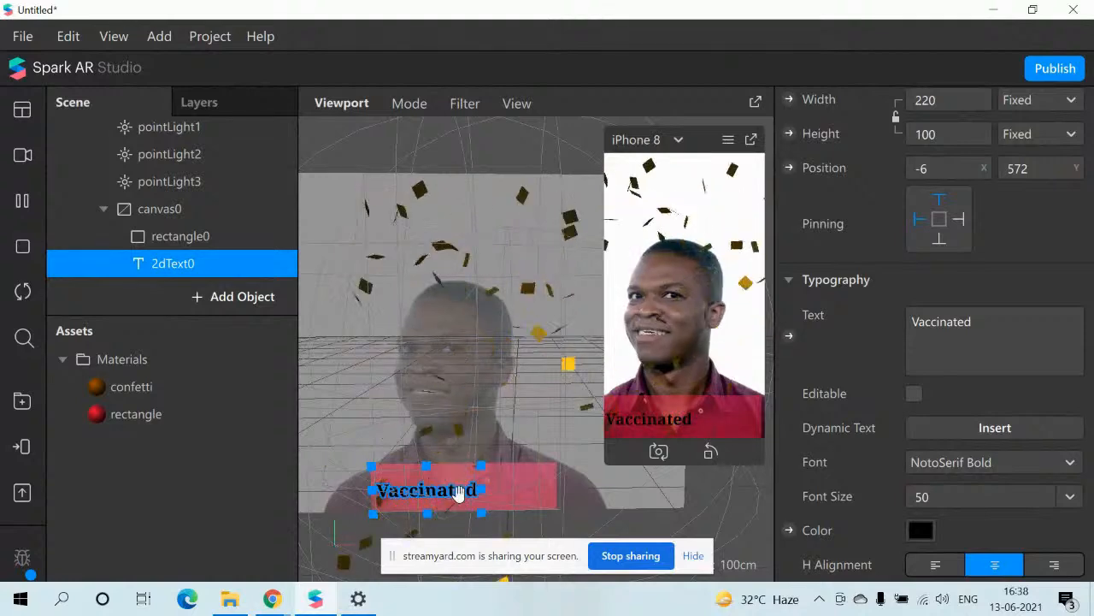
drag(459, 492, 467, 493)
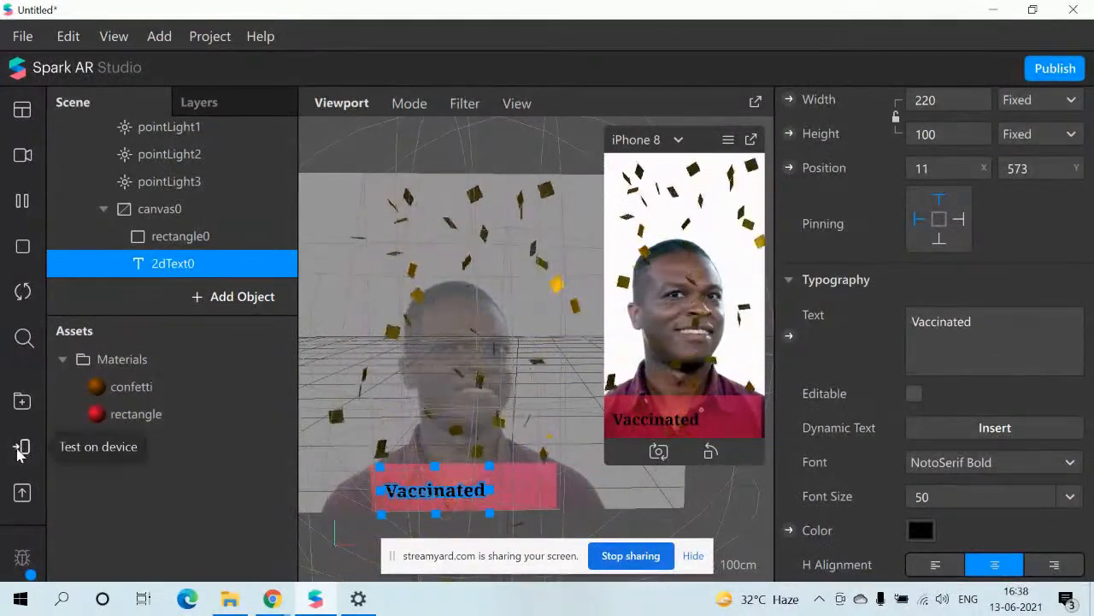
Step: Search the AR Library for "injection" and show all matching 3D objects
click(18, 416)
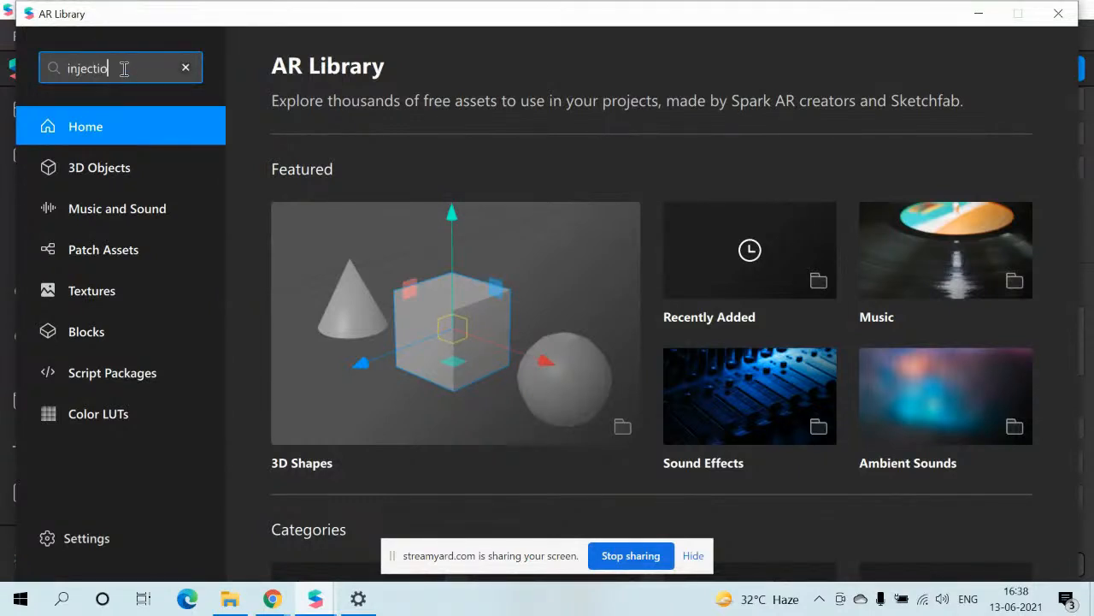
click(124, 69)
text(injection)
key(Return)
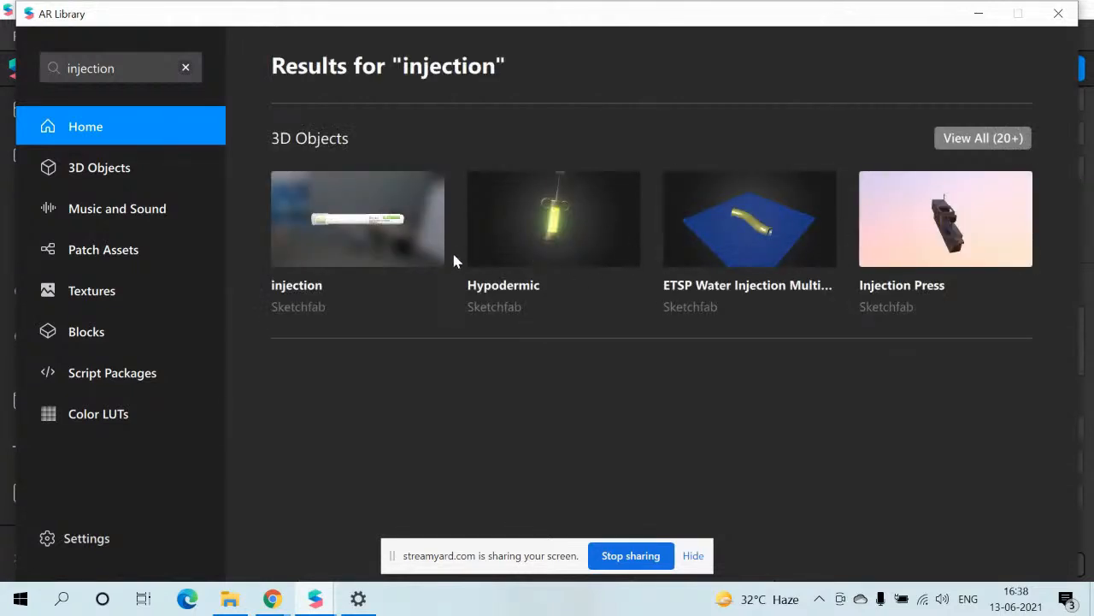
click(976, 141)
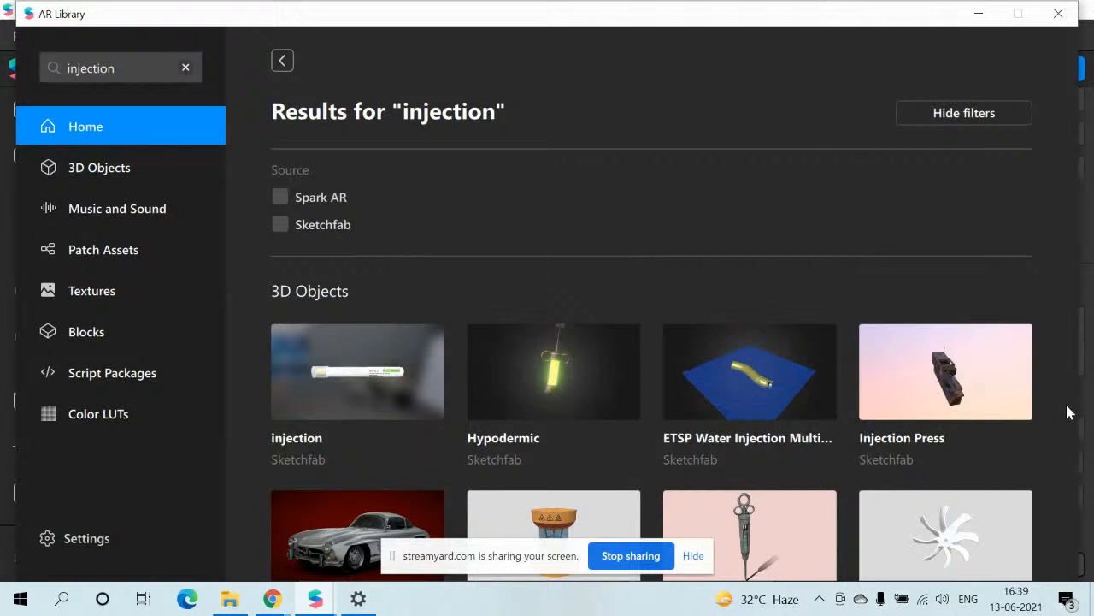
Step: Import the Syringe model from the search results into the project and close the AR Library
scroll(1076, 450, down, 5)
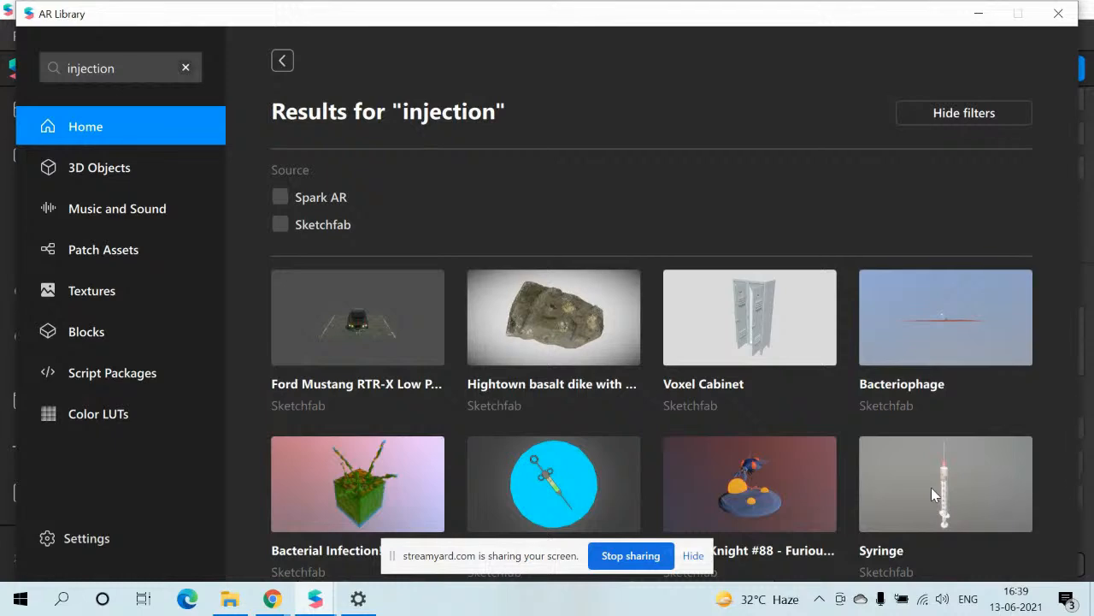
click(931, 487)
click(960, 129)
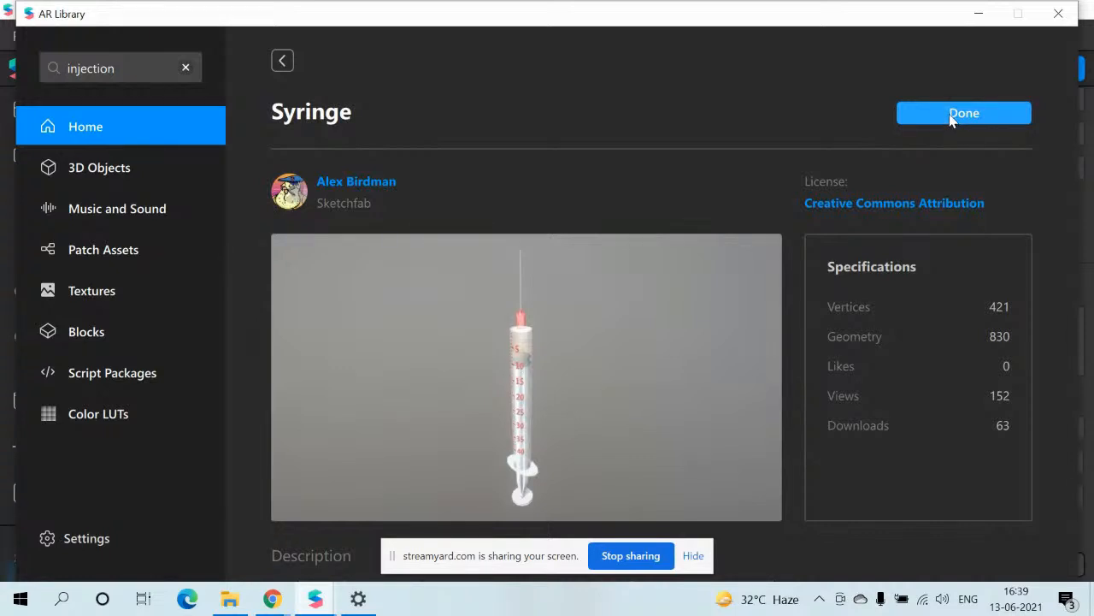
click(1054, 15)
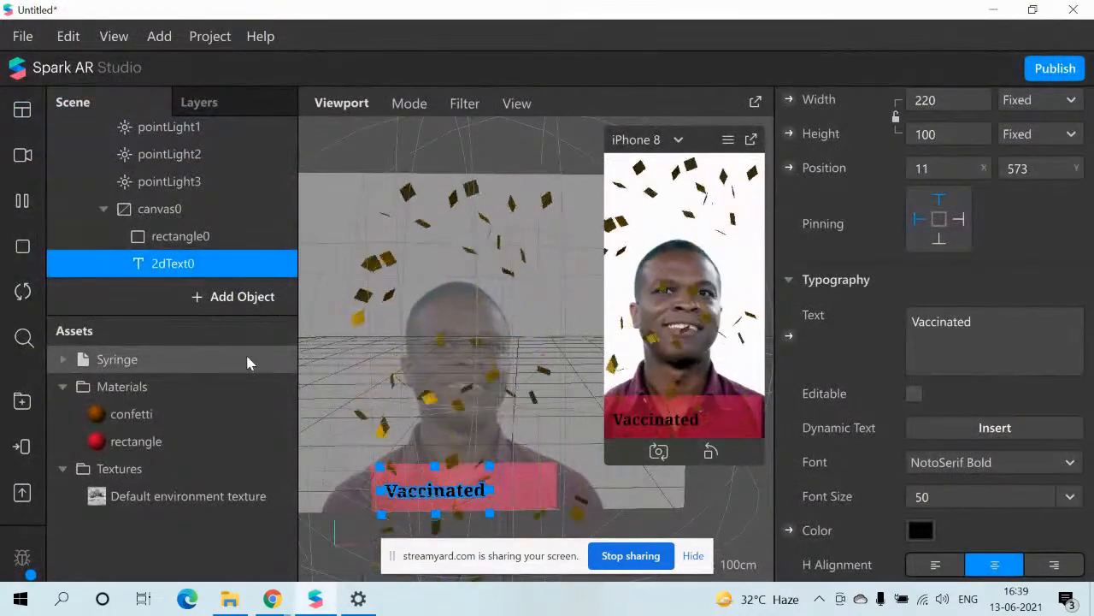
Step: Expand the imported Syringe asset collection to show its model, material and textures
click(248, 362)
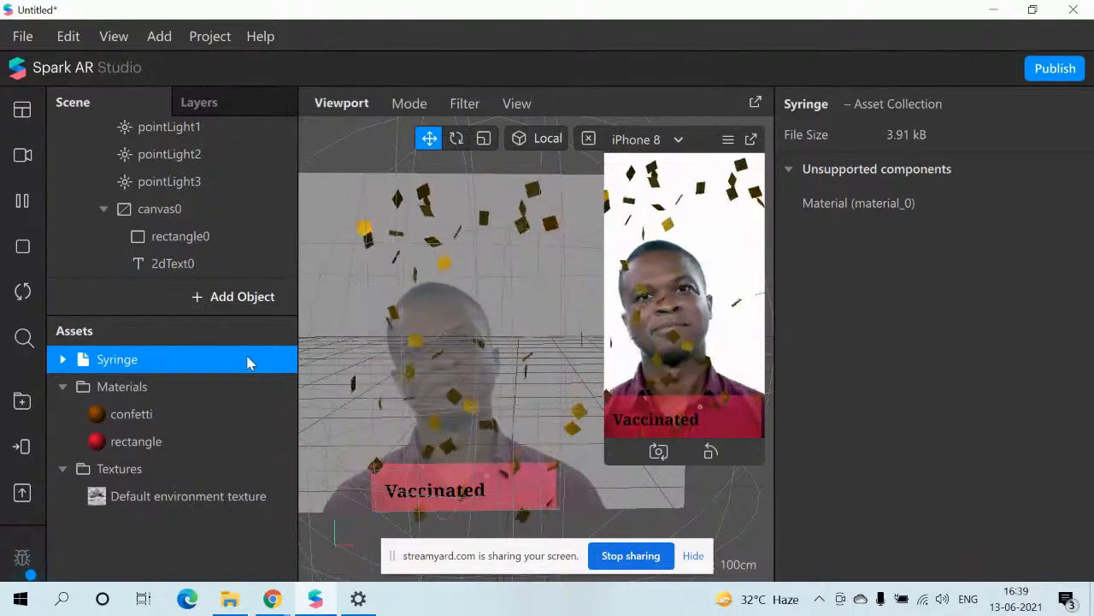
right_click(248, 363)
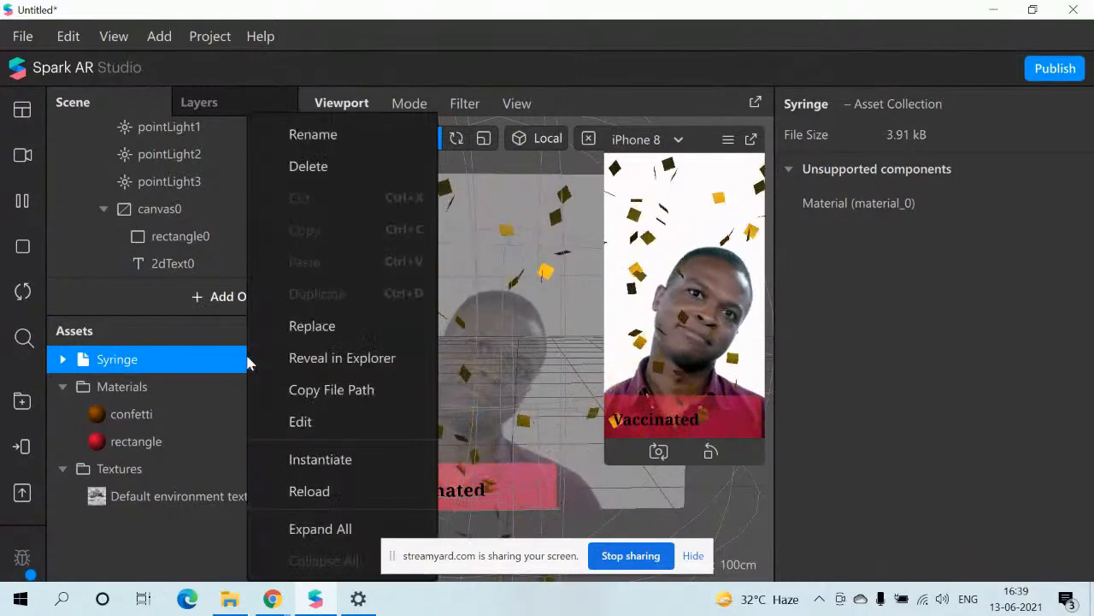
click(303, 528)
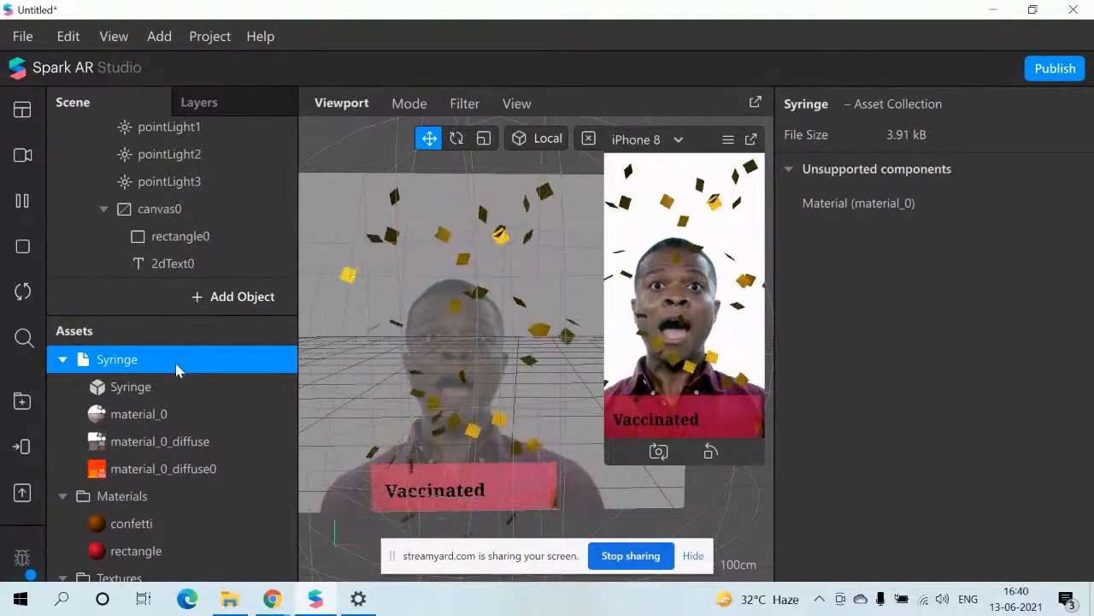
Step: Add the imported Syringe asset to the scene as a 3D object
click(171, 264)
key(Up)
key(Up)
key(Up)
key(Up)
key(Up)
key(Up)
key(Up)
key(Up)
key(Up)
key(Up)
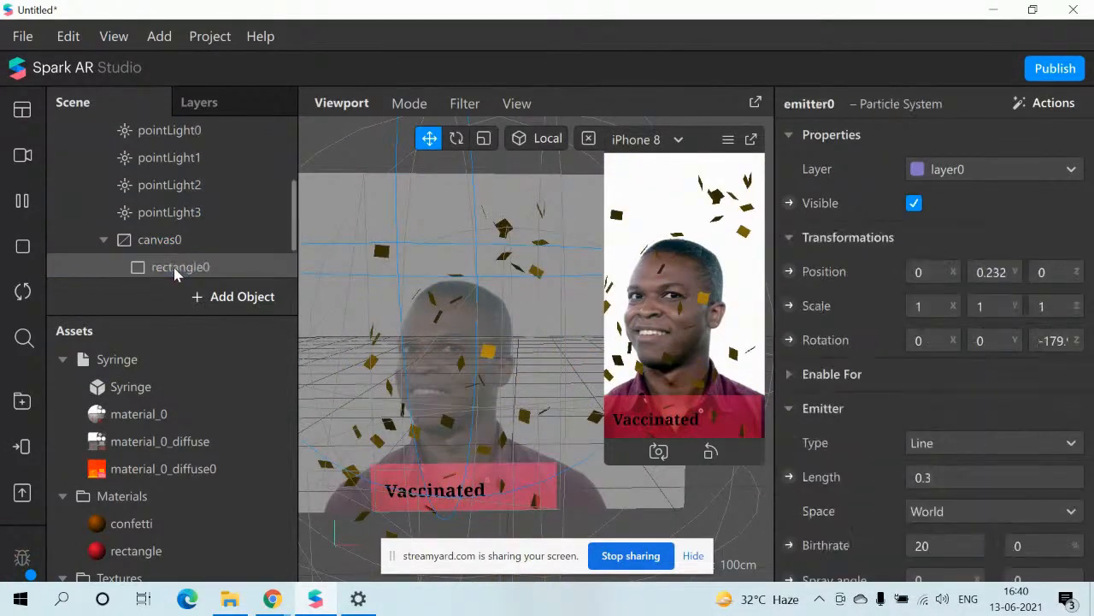
click(133, 362)
drag(132, 366, 176, 172)
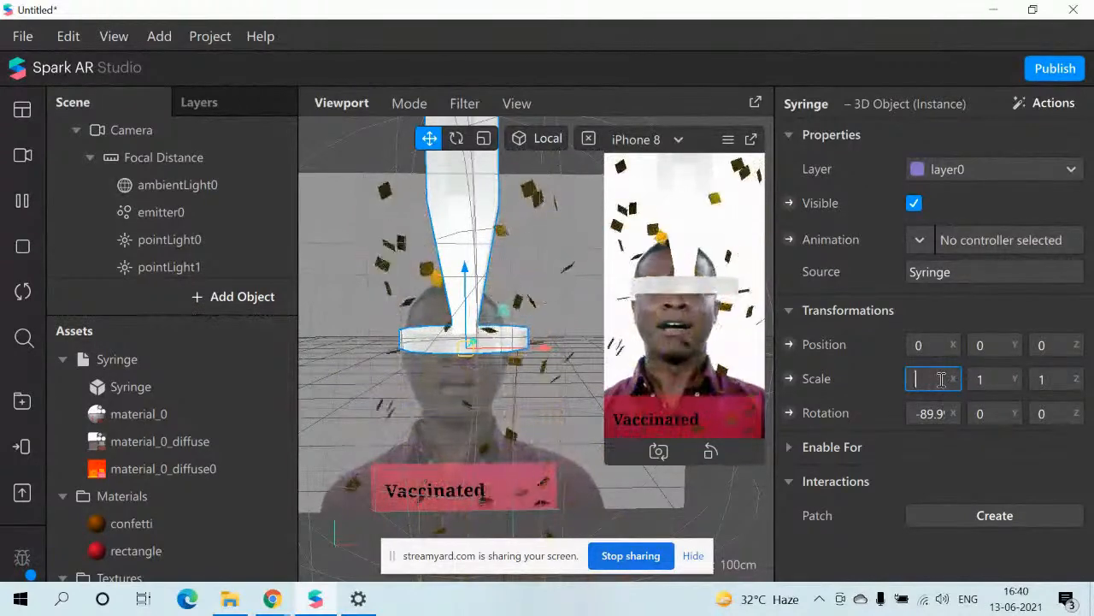
Step: Scale the syringe down to 0.2 on all three axes and reduce its X scale to 0.05
key(BackSpace)
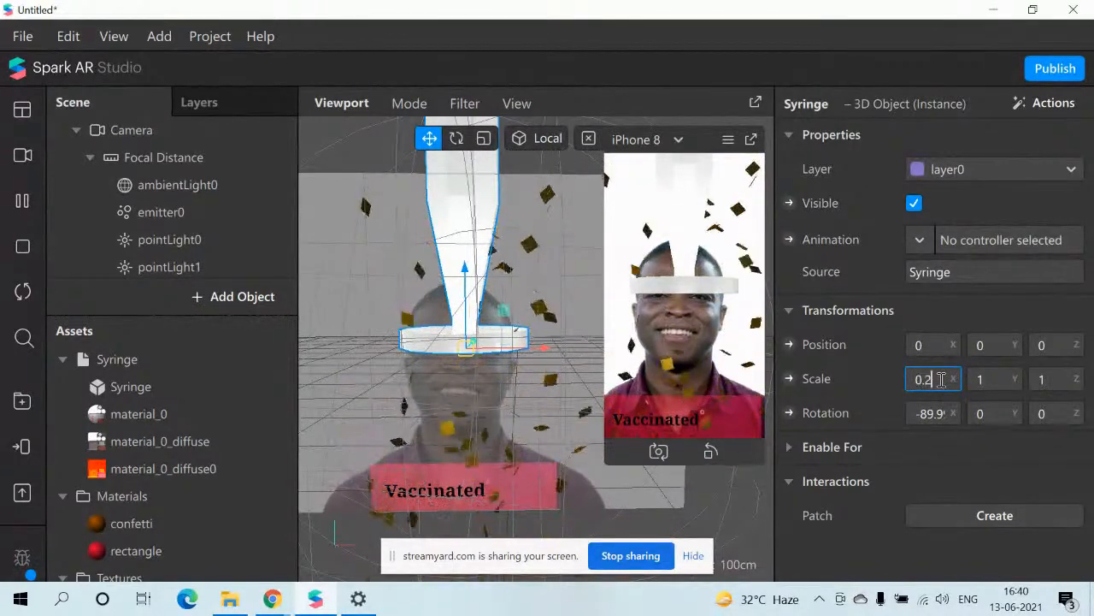
click(996, 379)
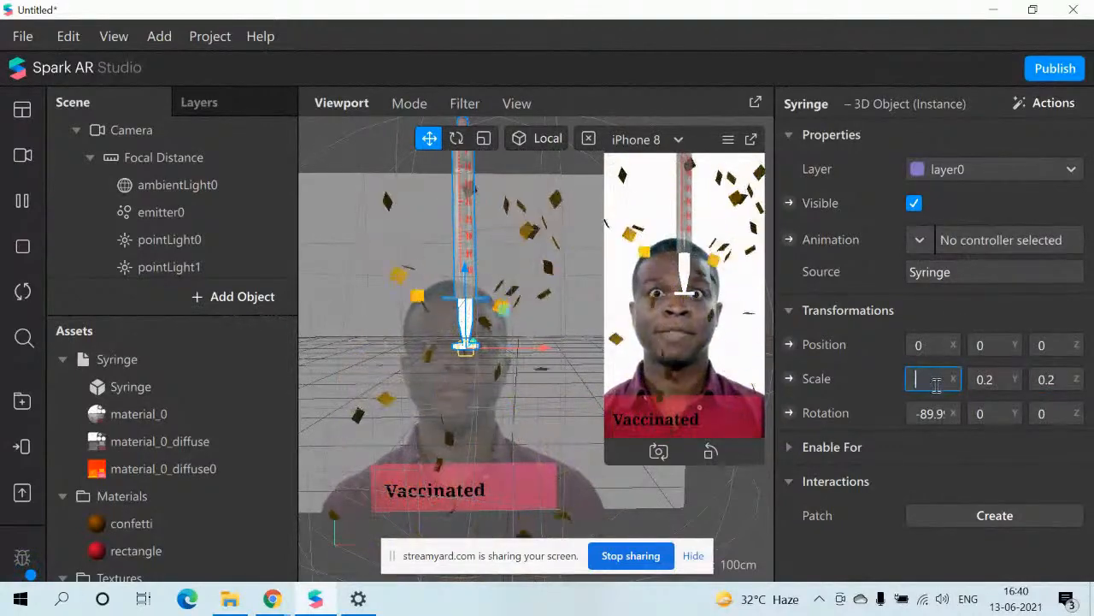
text(.05)
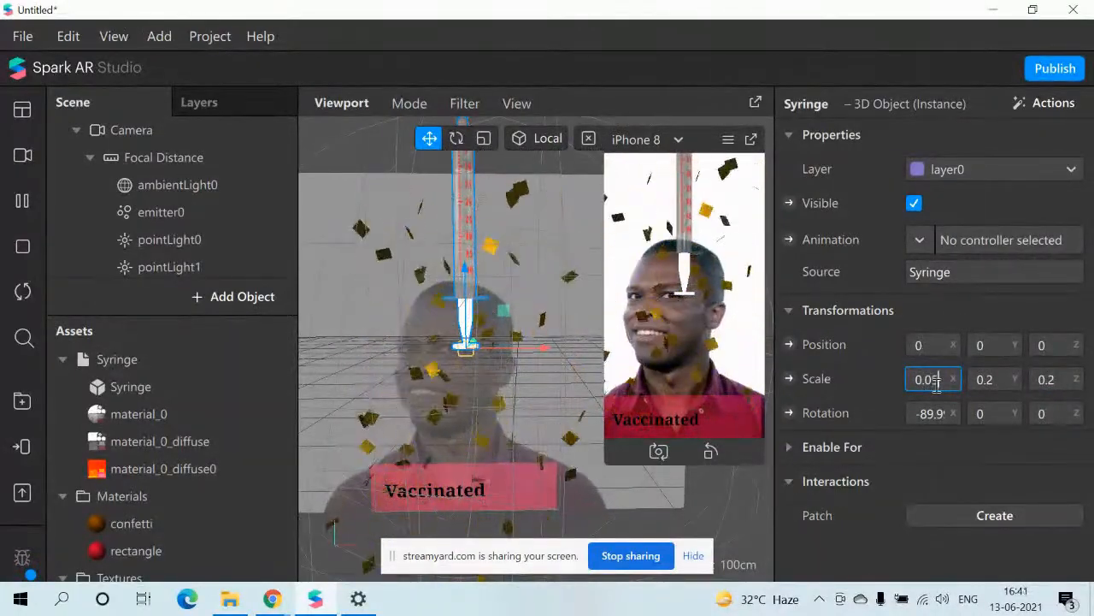
Step: Set the syringe's scale to 0.05 on the X, Y and Z axes
key(Return)
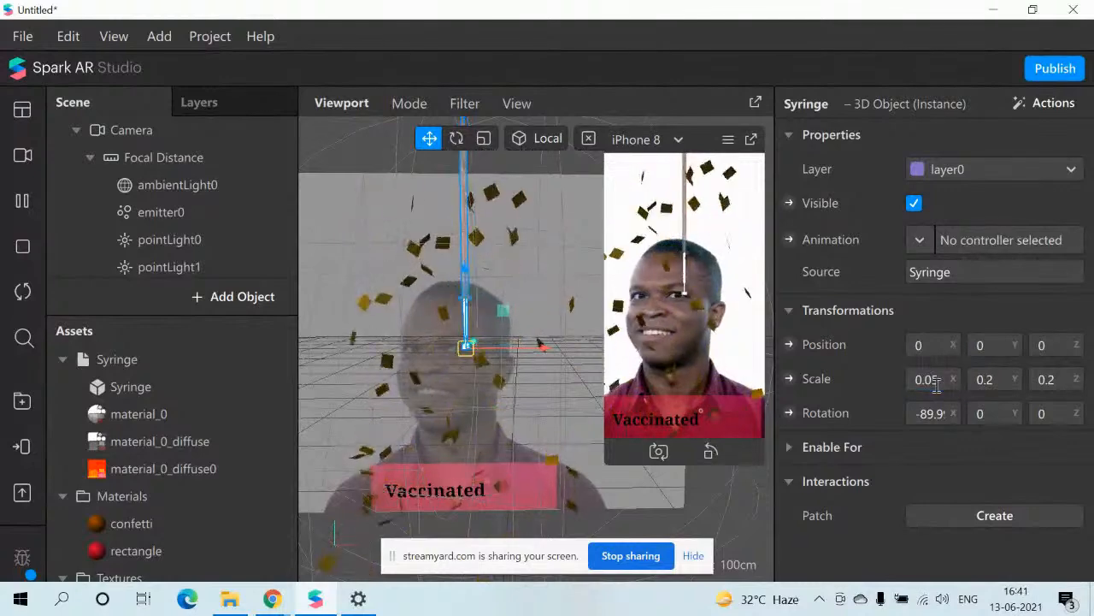
click(1003, 384)
key(BackSpace)
text(0.05)
key(Return)
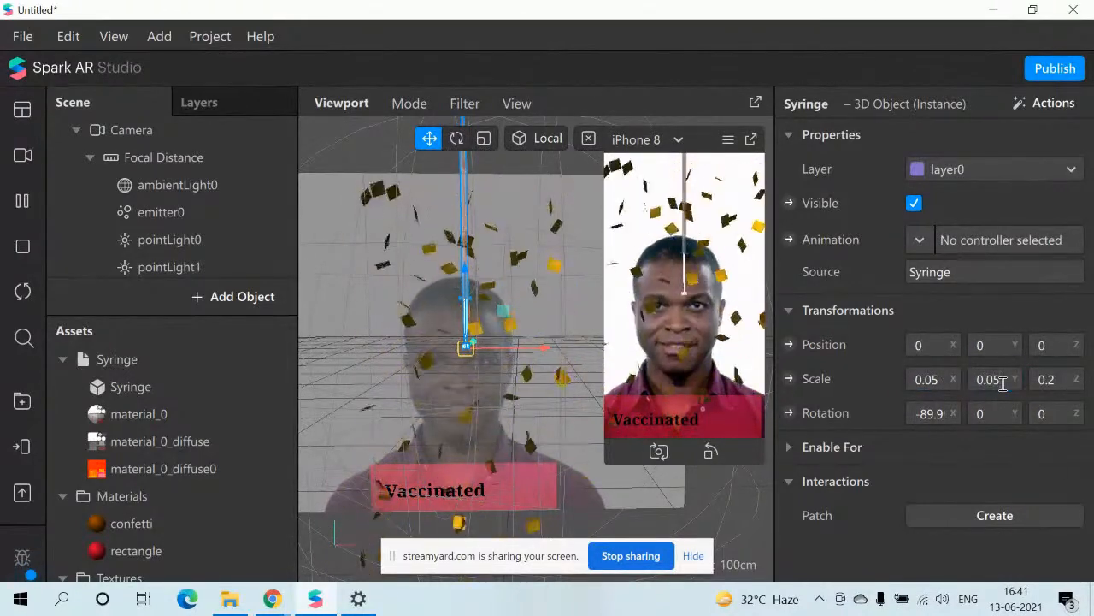
click(1060, 381)
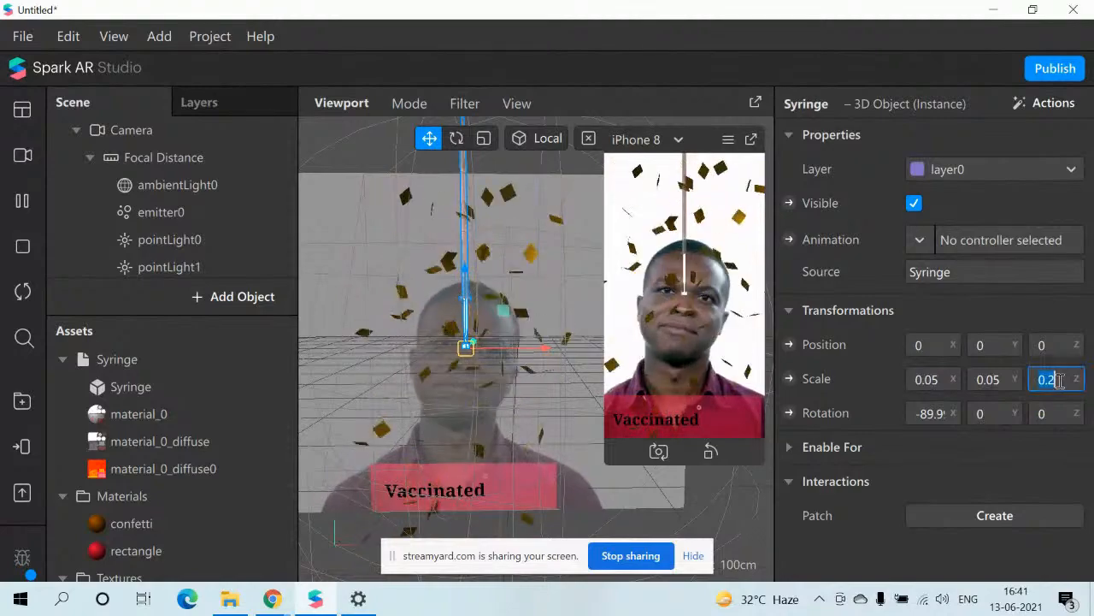
key(BackSpace)
text(0.0)
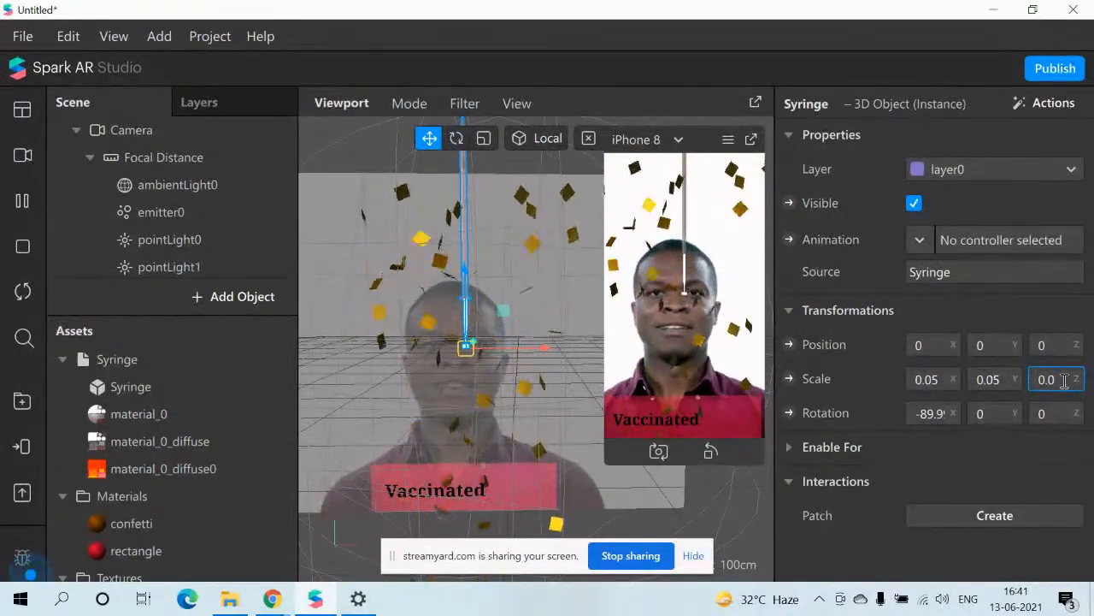
text(5)
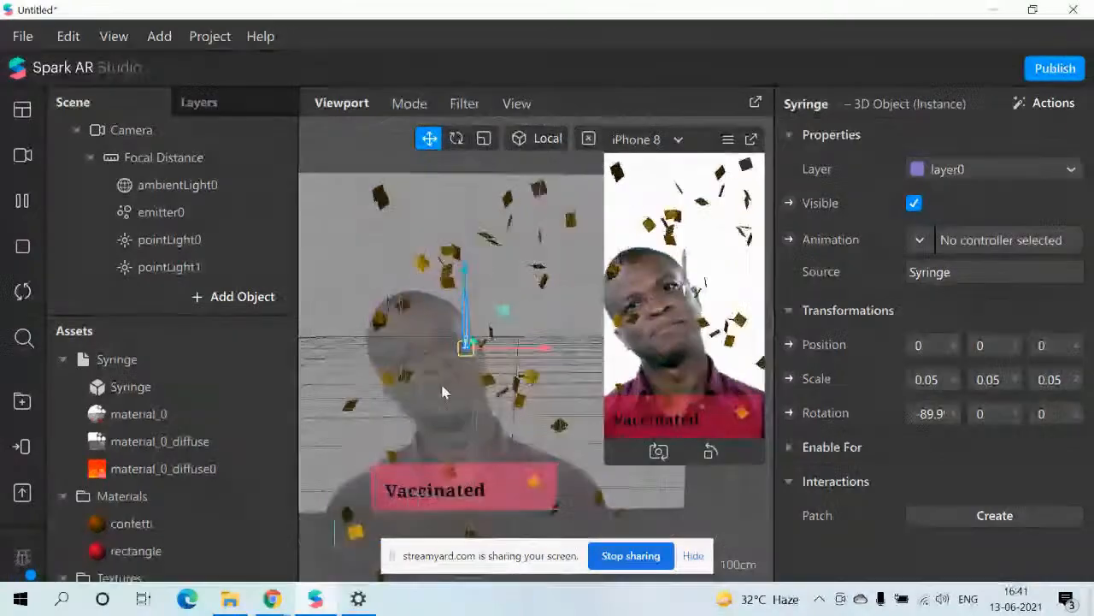
Step: Move the syringe onto the right end of the banner, about X 0.122 and Y -0.24, with its Z rotation set to 40
drag(544, 350, 604, 395)
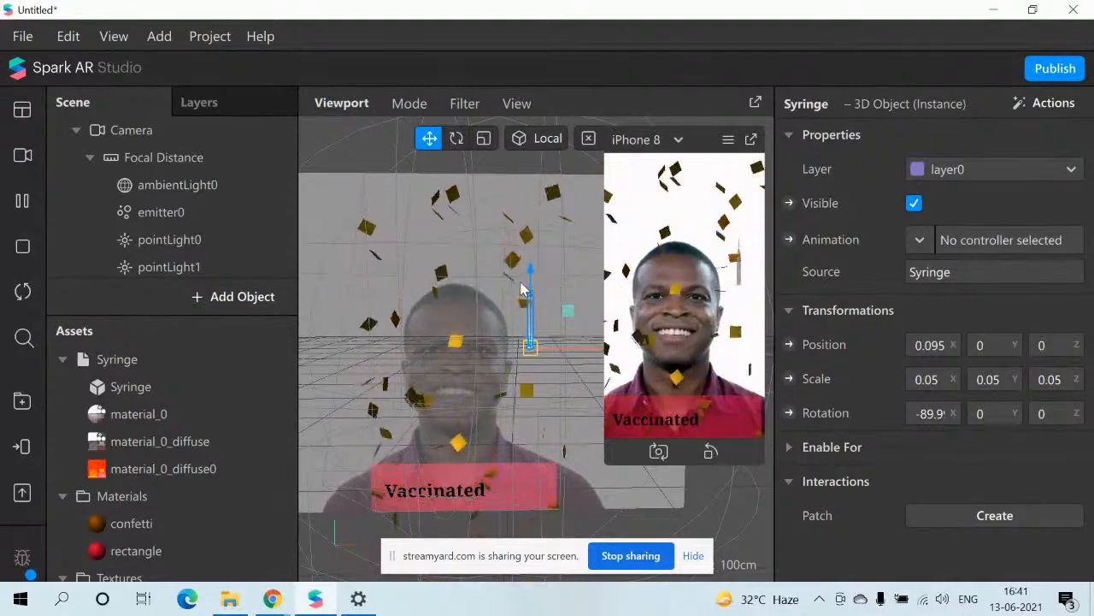
drag(532, 266, 540, 439)
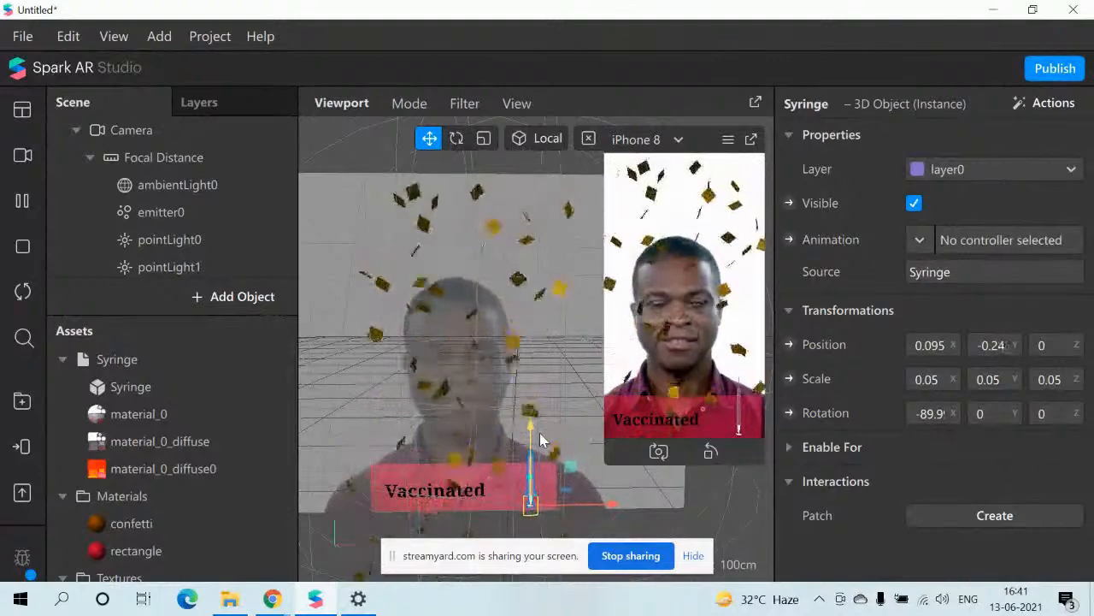
click(1054, 413)
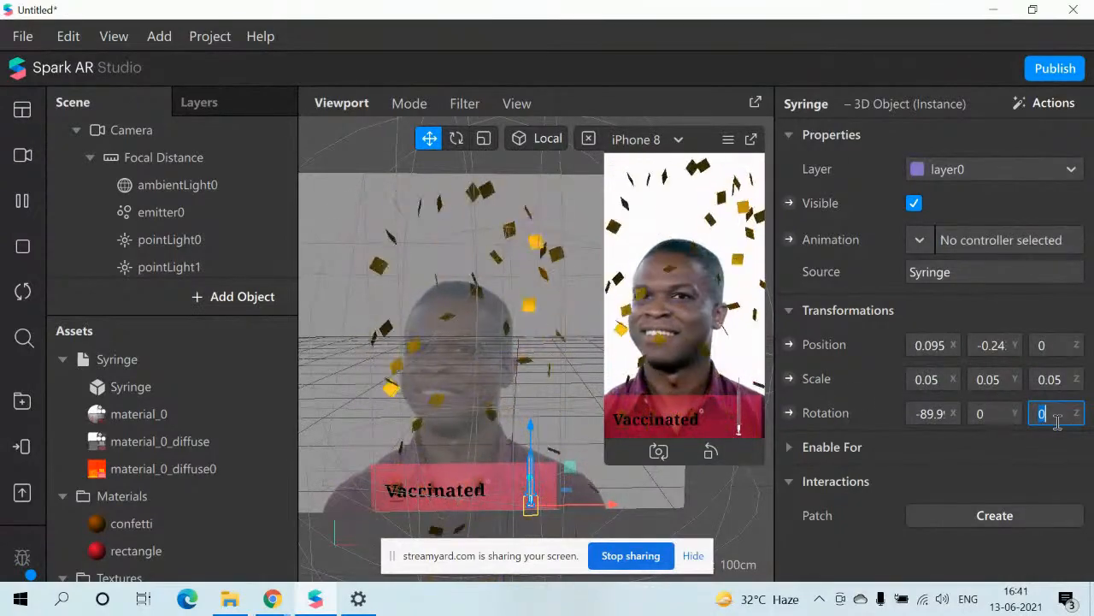
key(BackSpace)
text(40)
key(Return)
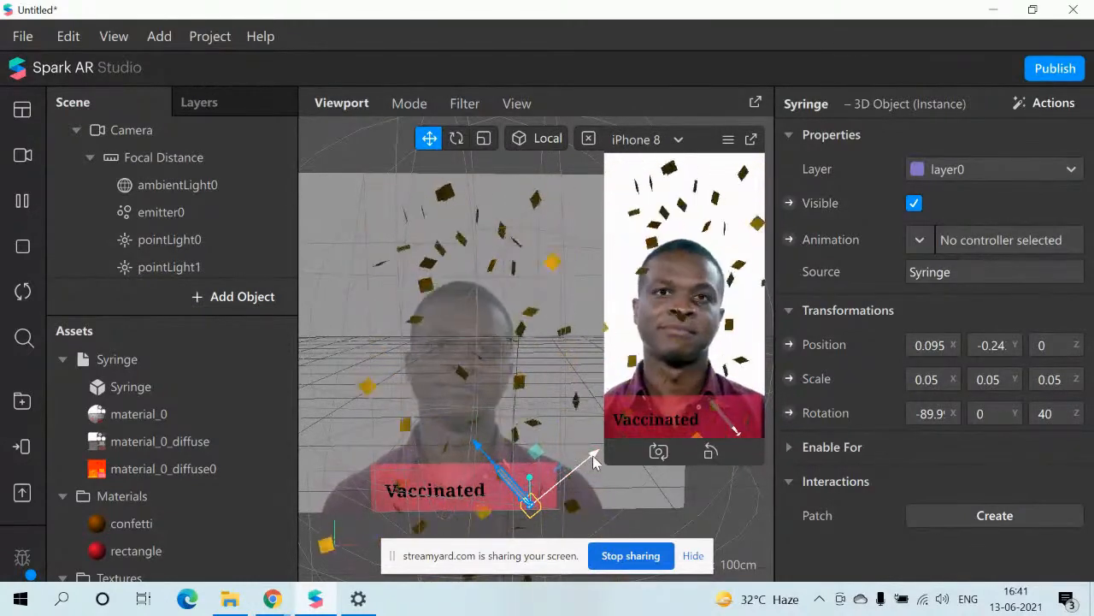
drag(592, 455, 619, 460)
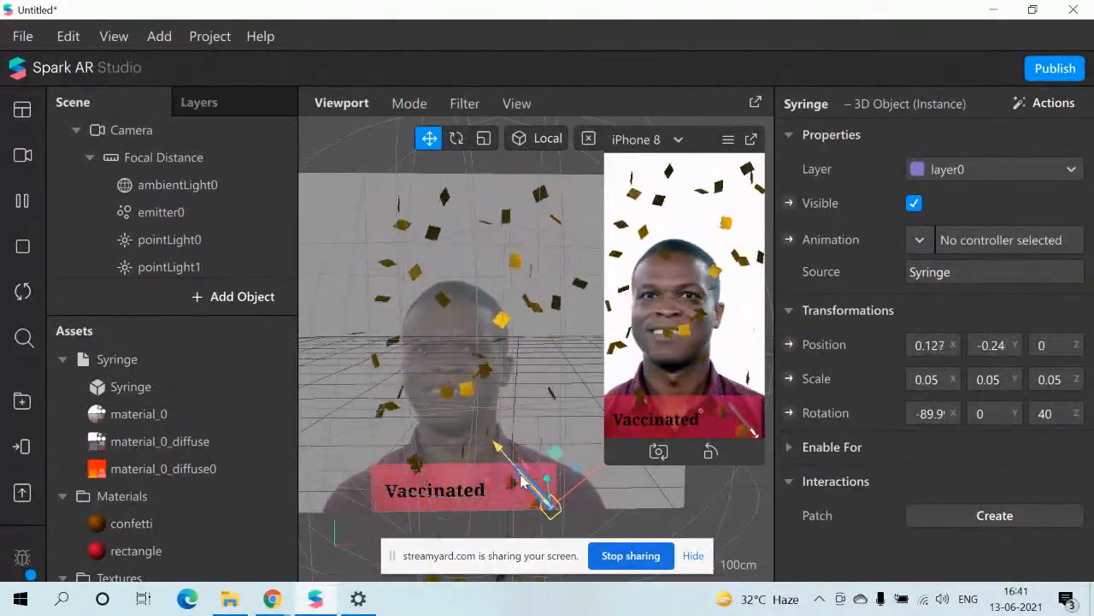
drag(524, 480, 519, 477)
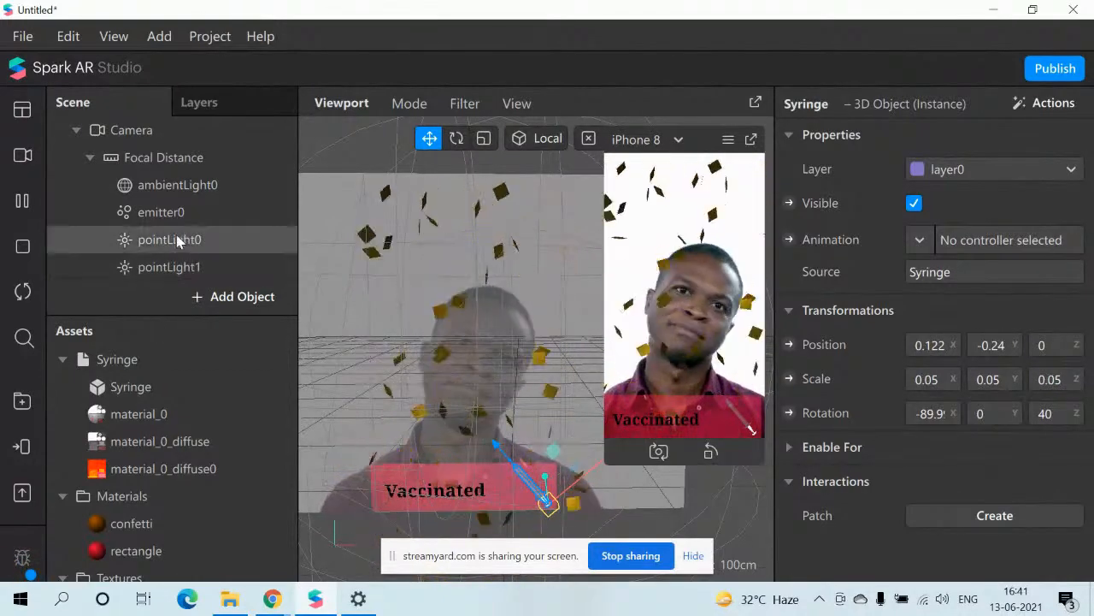
Step: Duplicate pointLight1 twice
click(163, 272)
key(ctrl+d)
key(ctrl+d)
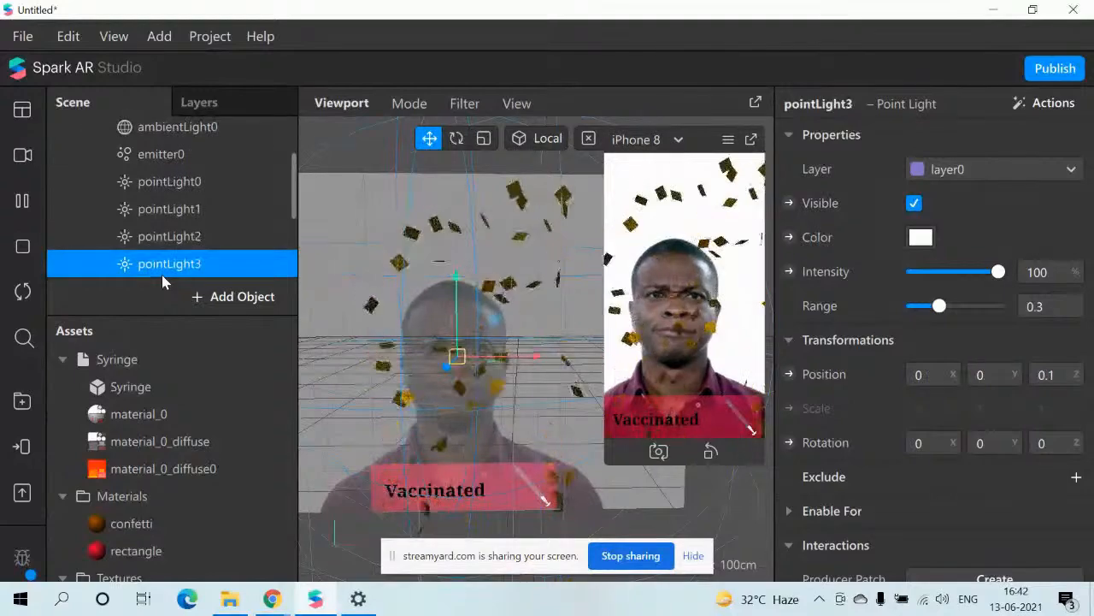
Step: Shift the Vaccinated text toward the middle of the banner, to about X 62, Y 572
click(210, 175)
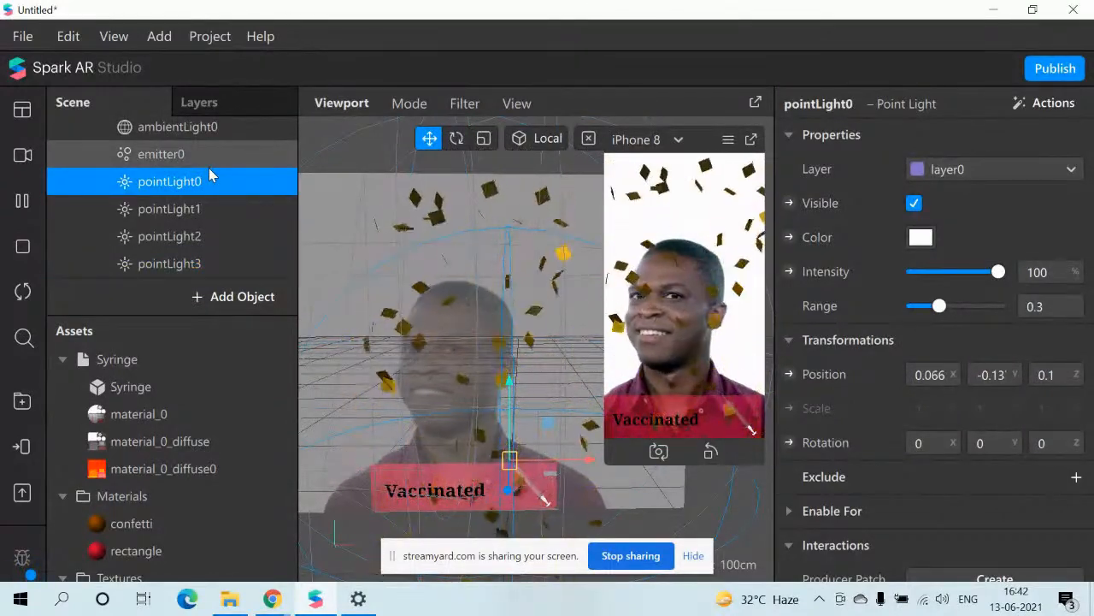
key(Down)
key(Down)
key(Down)
key(Down)
key(Down)
key(Down)
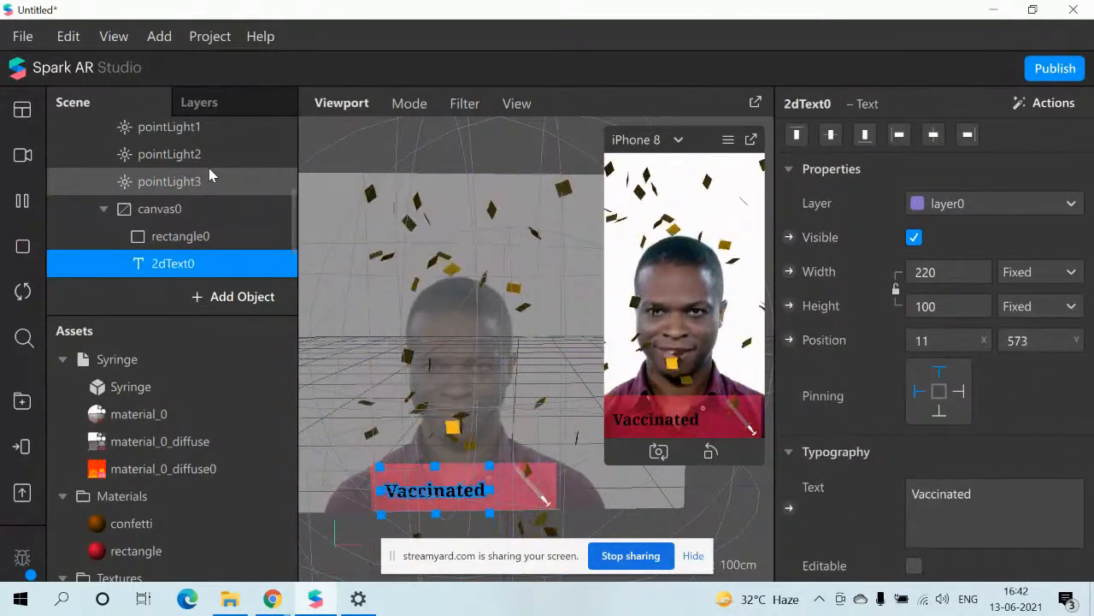
drag(448, 494, 474, 495)
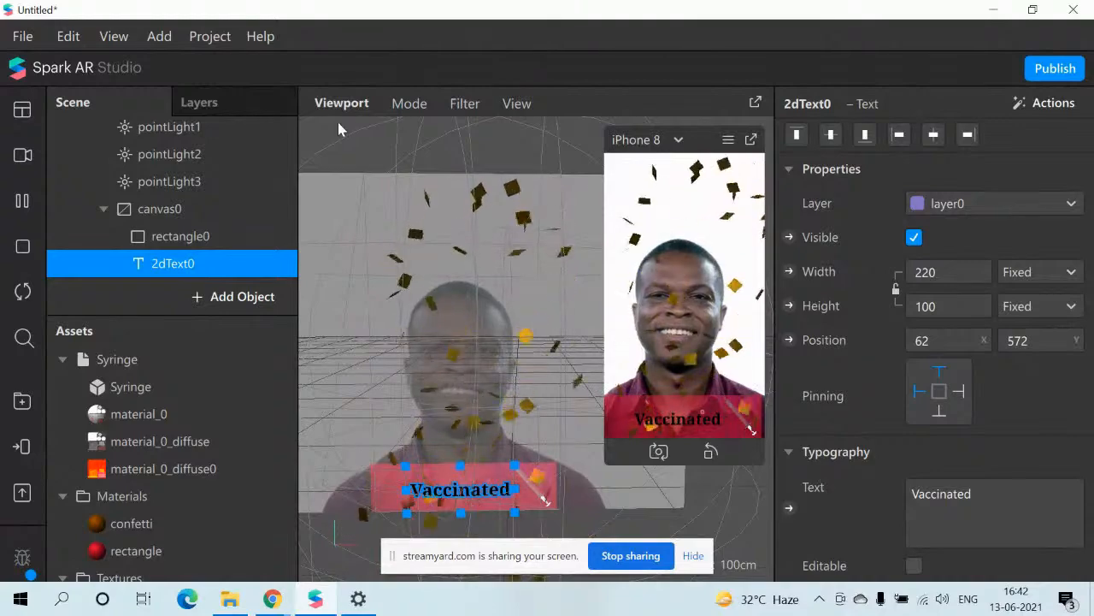
Step: Display the Patch Editor below the viewport
click(121, 50)
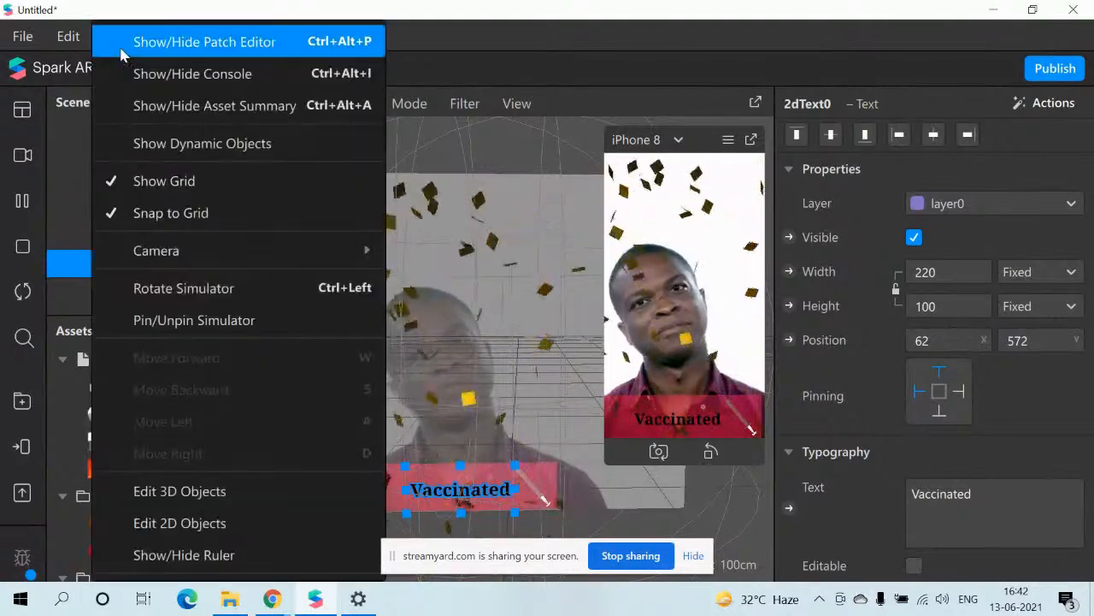
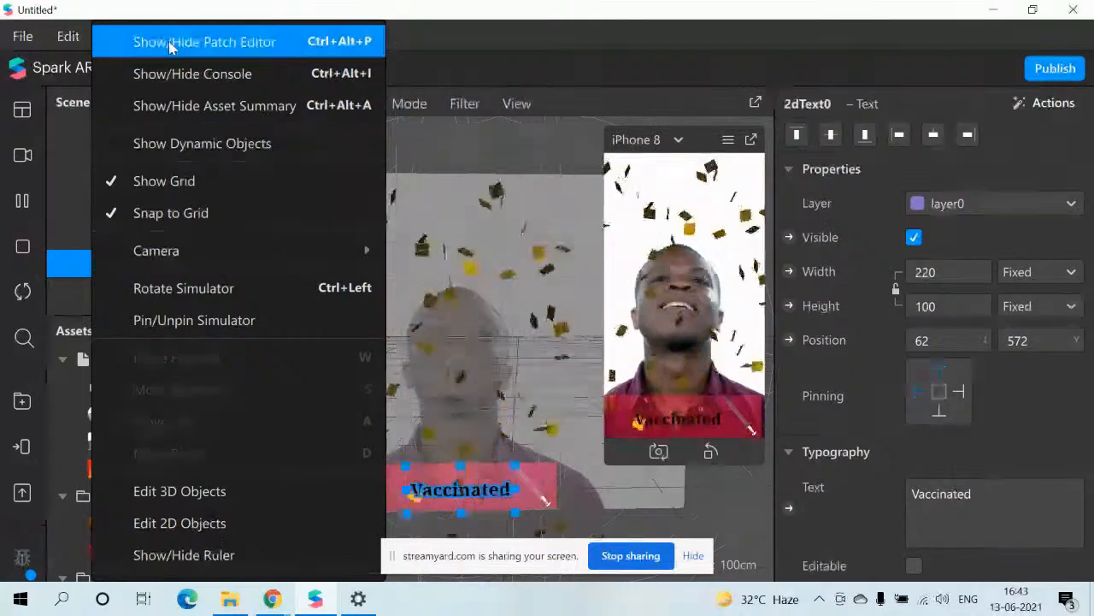
click(169, 42)
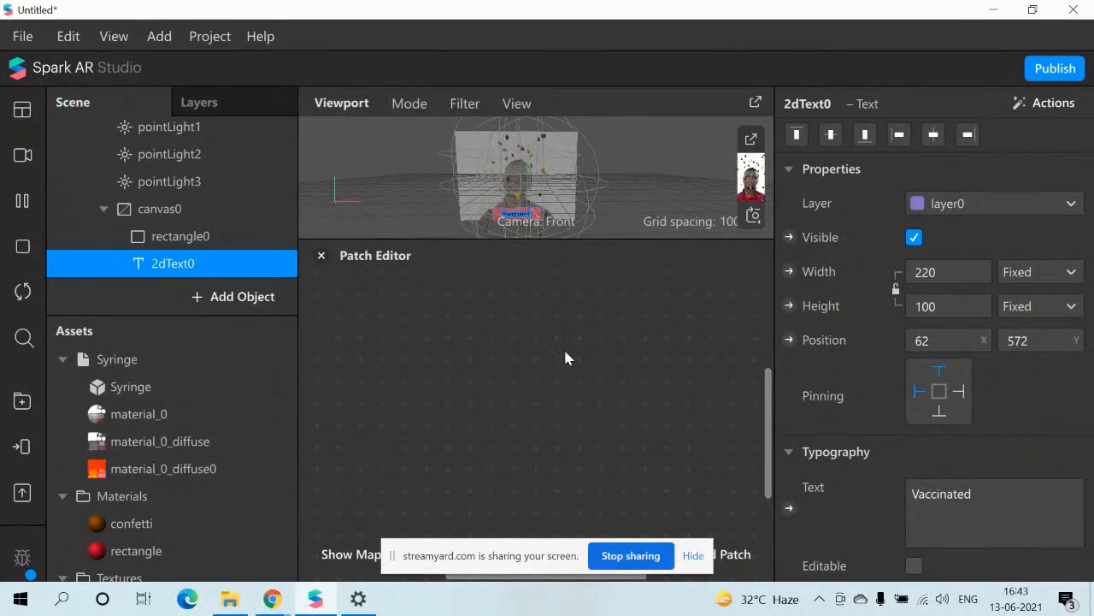
click(113, 37)
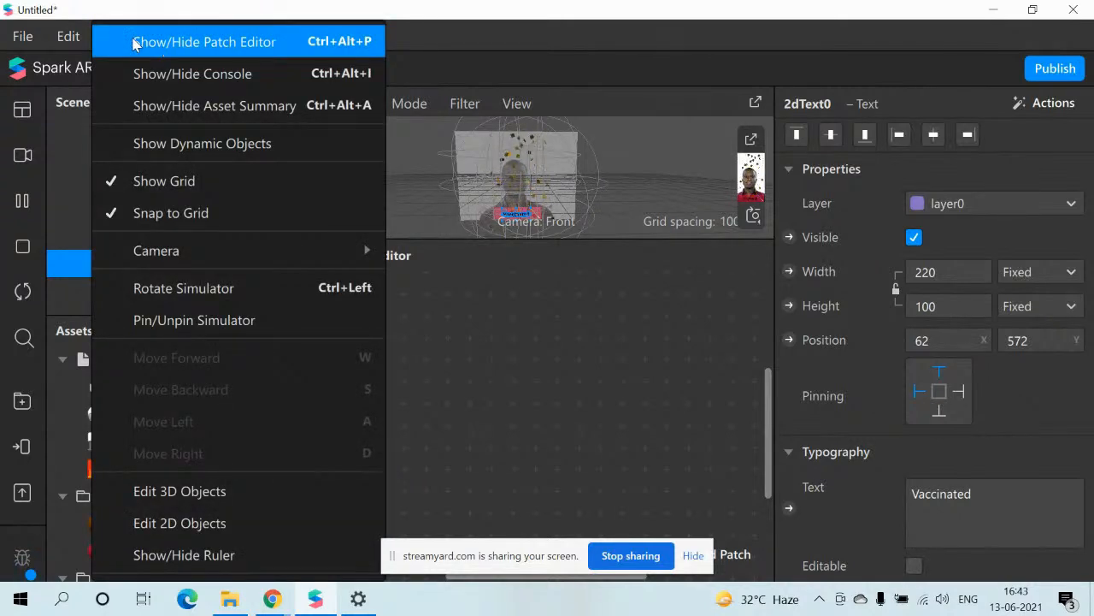
click(134, 42)
click(117, 36)
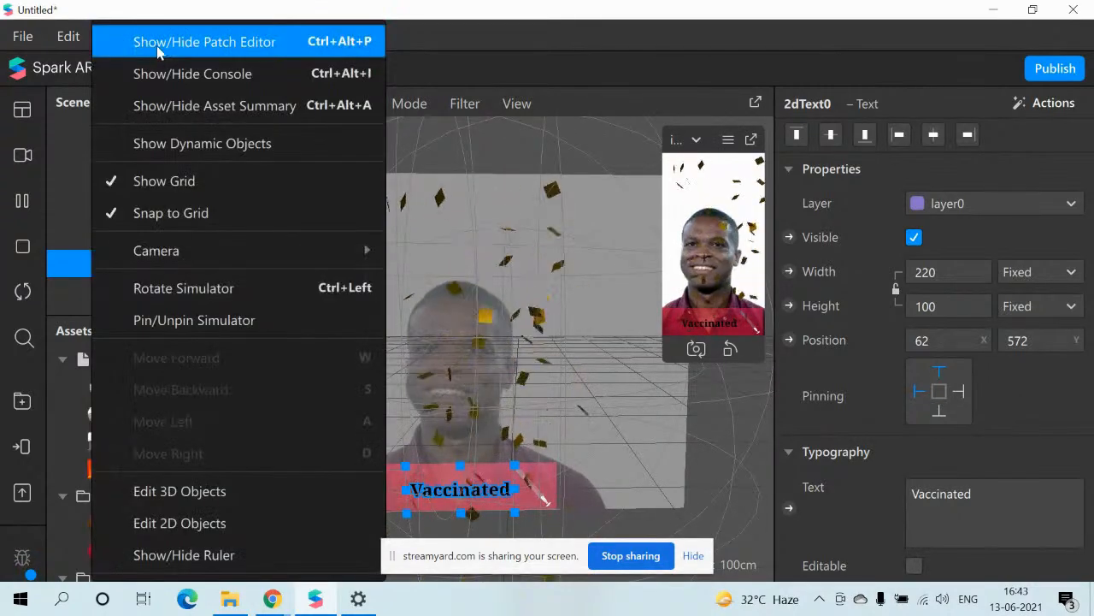
click(158, 47)
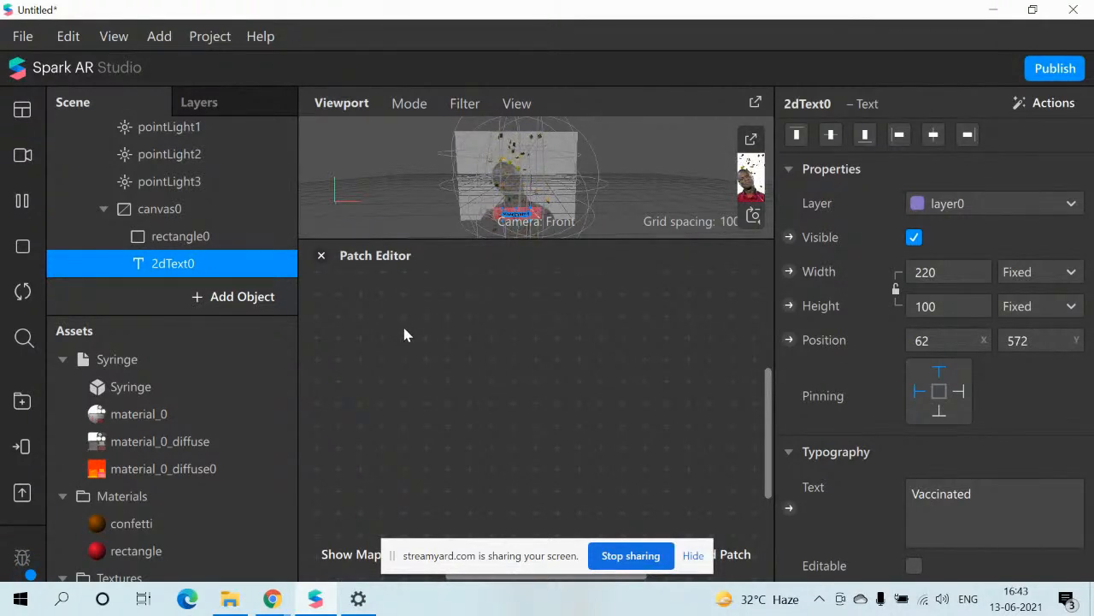
Step: Add a Screen Tap patch and place it near the left side of the patch graph
double_click(406, 333)
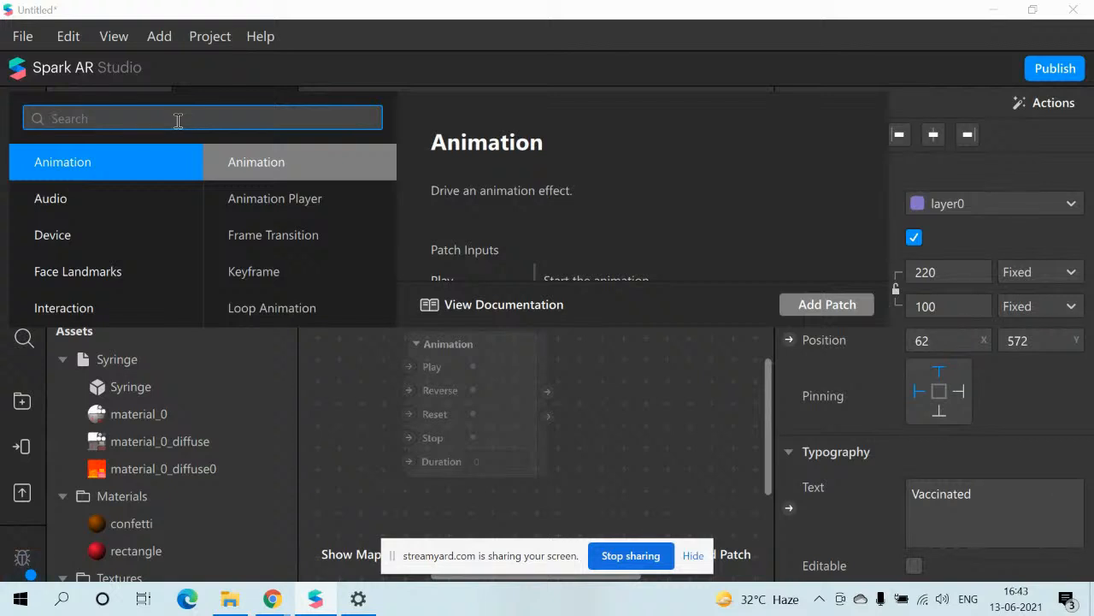
text(cr)
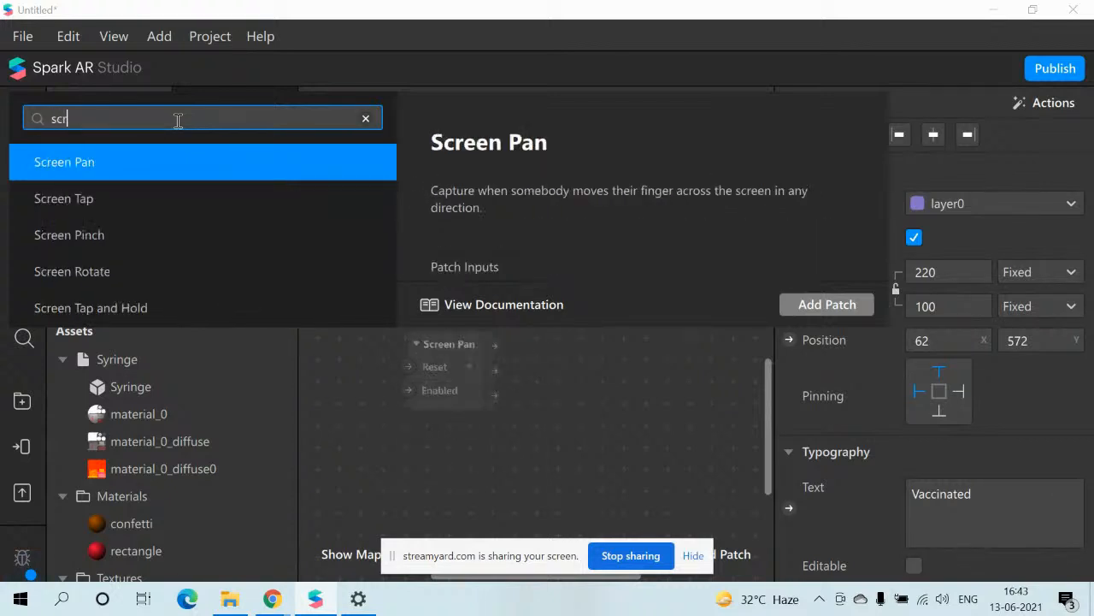
key(Down)
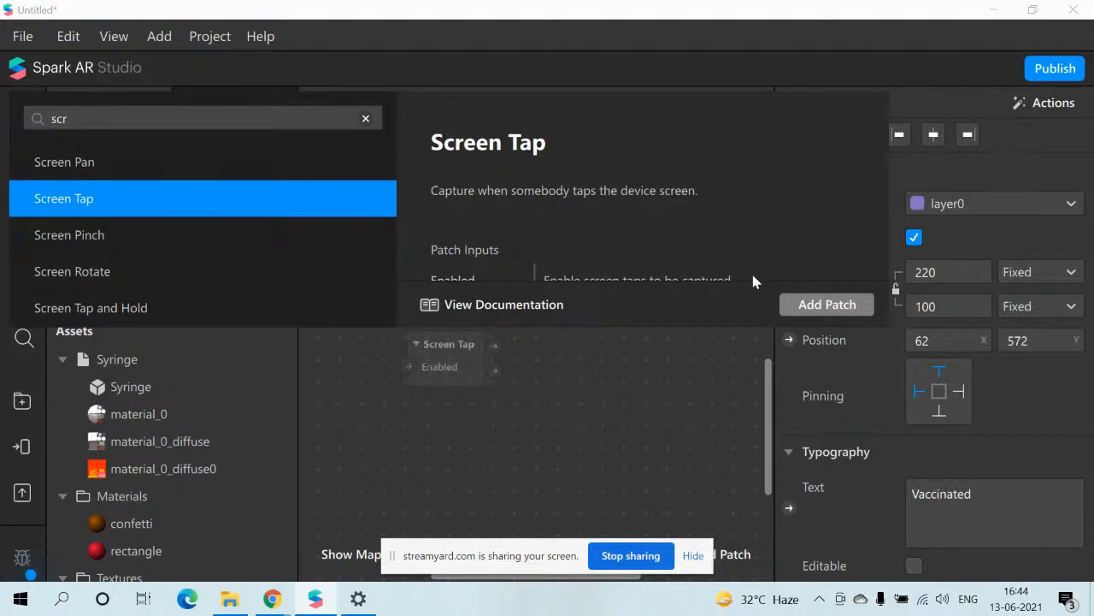
click(808, 307)
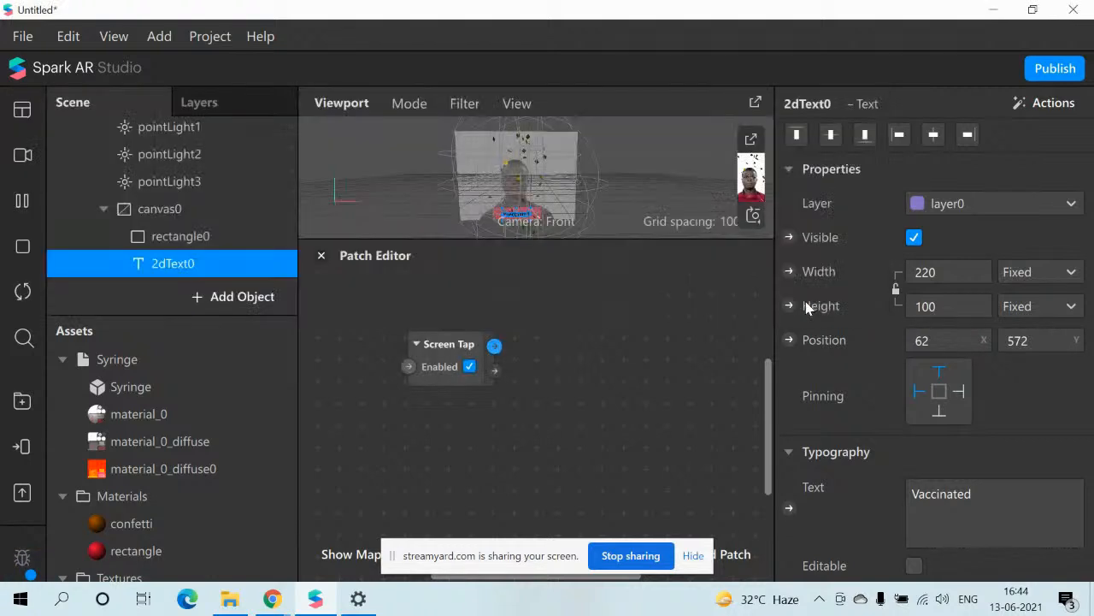
click(440, 355)
drag(437, 358, 371, 348)
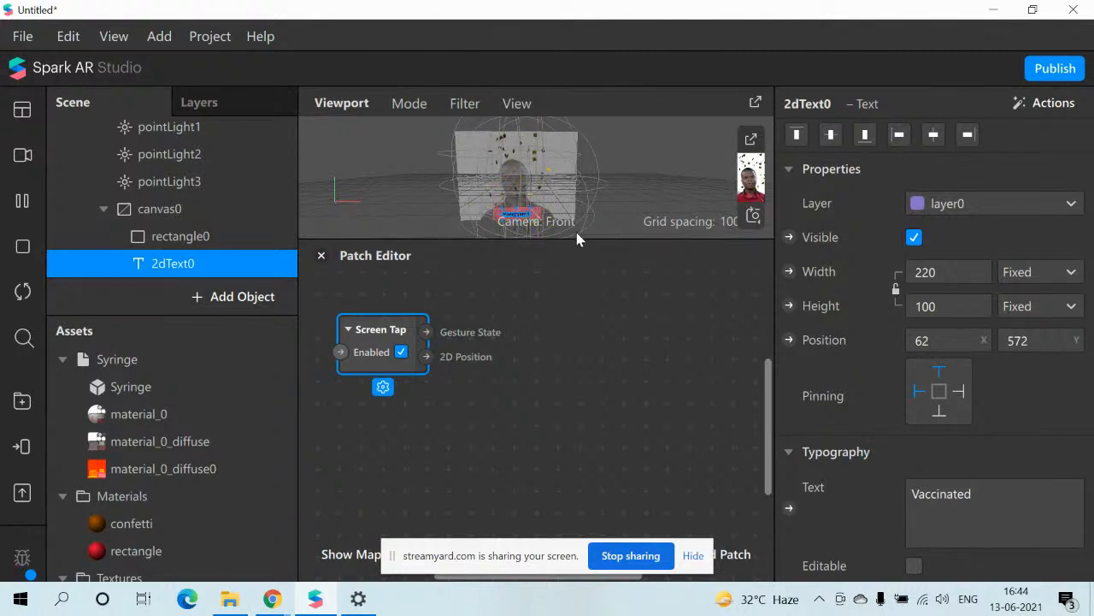
Step: Add a Switch patch beside the Screen Tap patch and connect the tap's Gesture State output to the Switch's Flip input
drag(580, 246, 580, 348)
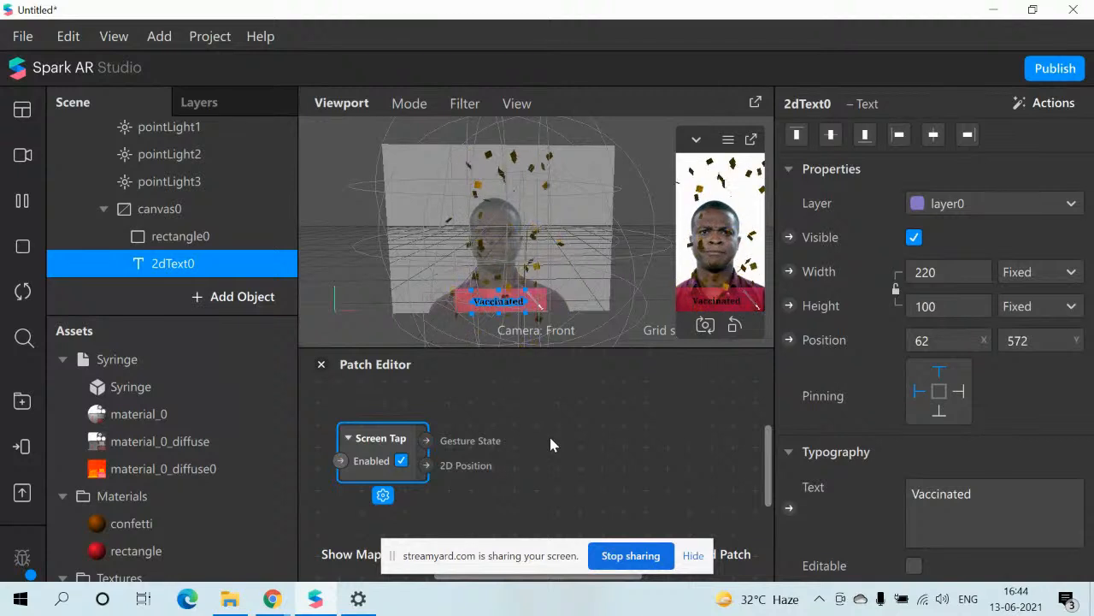
right_click(551, 444)
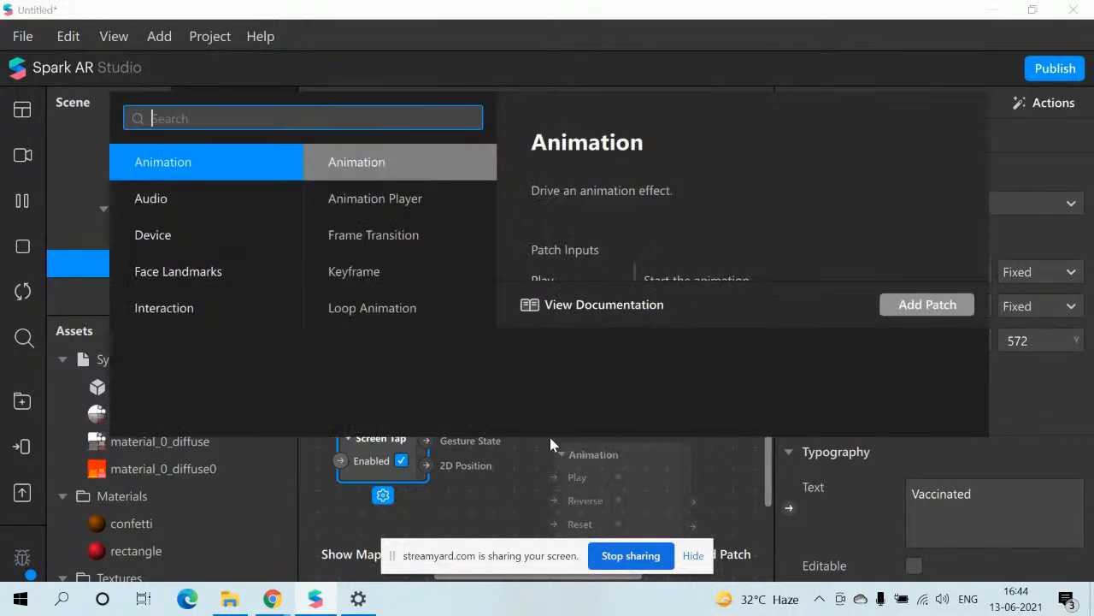
text(sw)
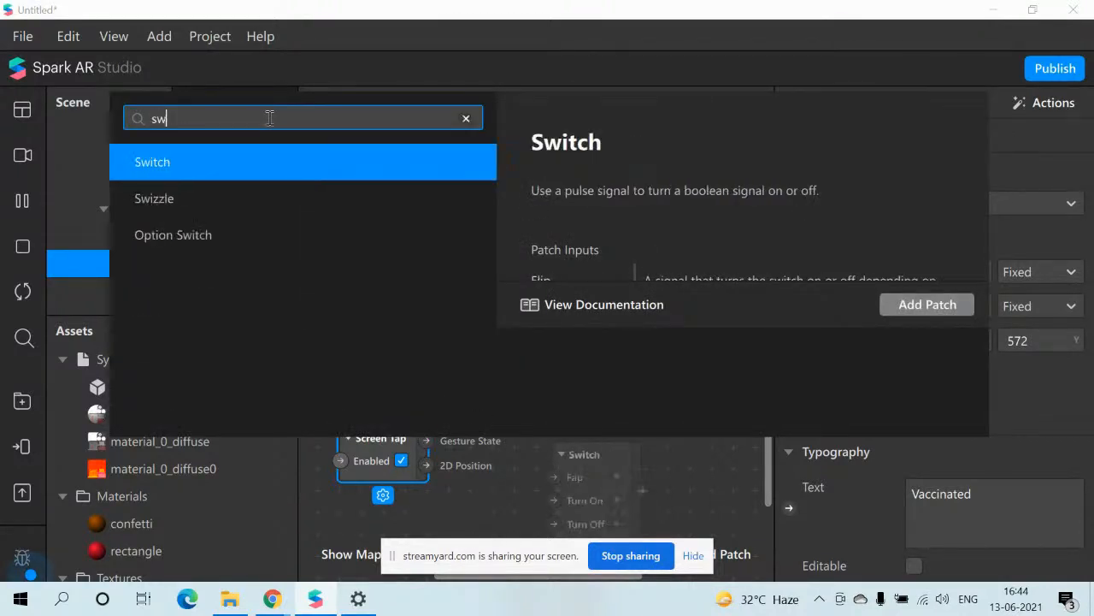
text(itch)
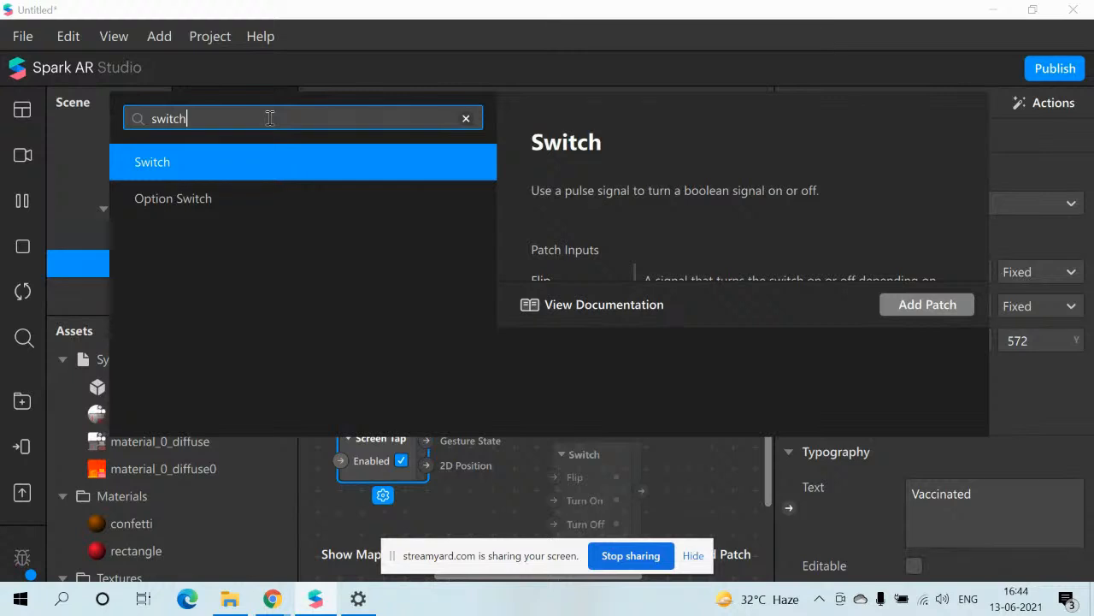
key(Return)
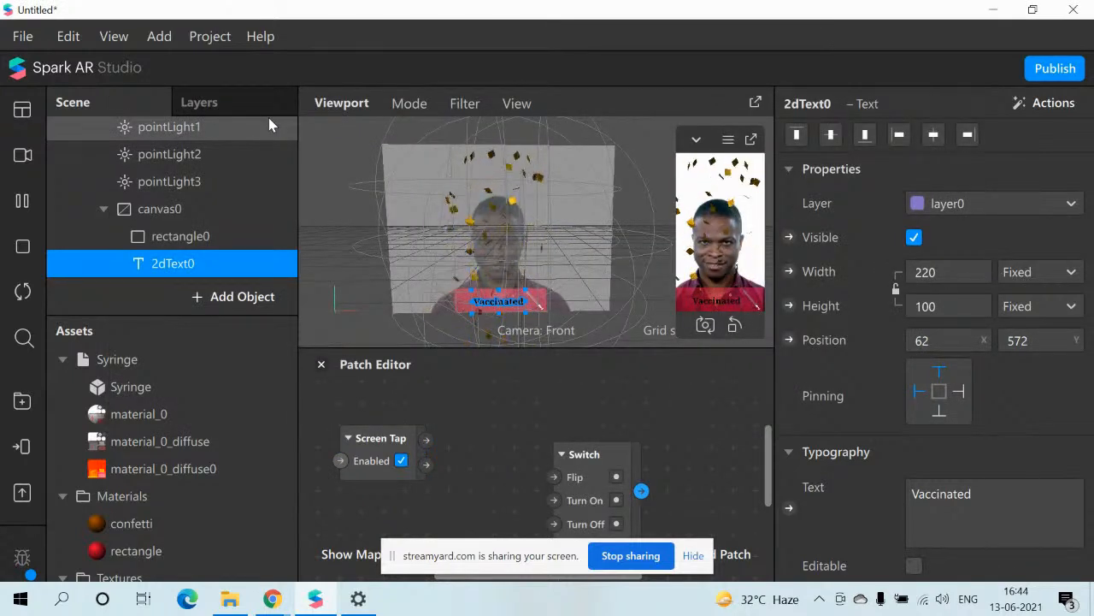
drag(587, 466, 526, 406)
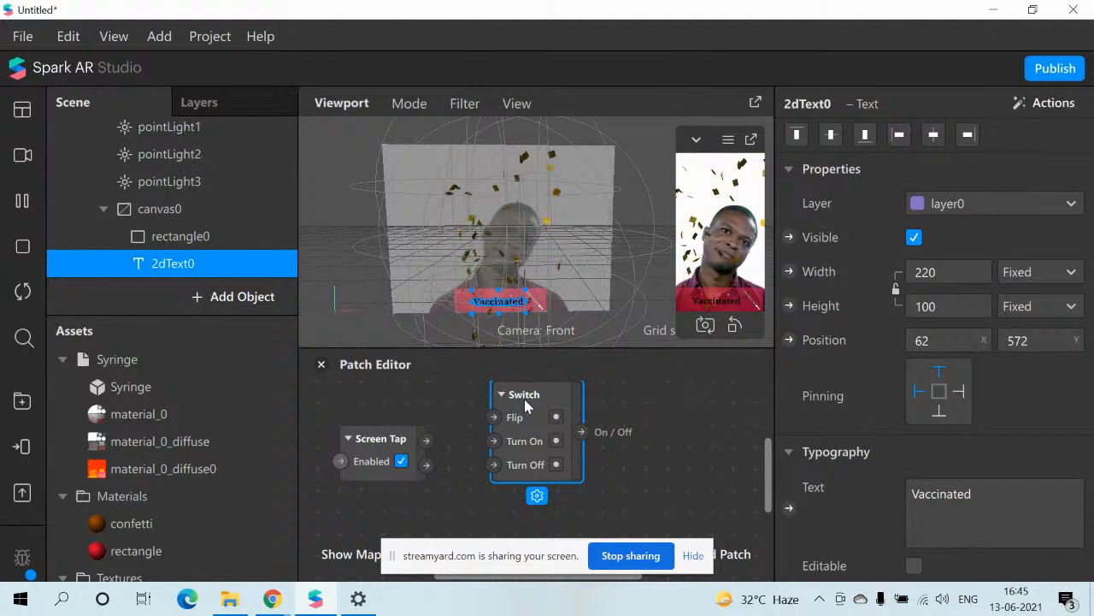
click(432, 443)
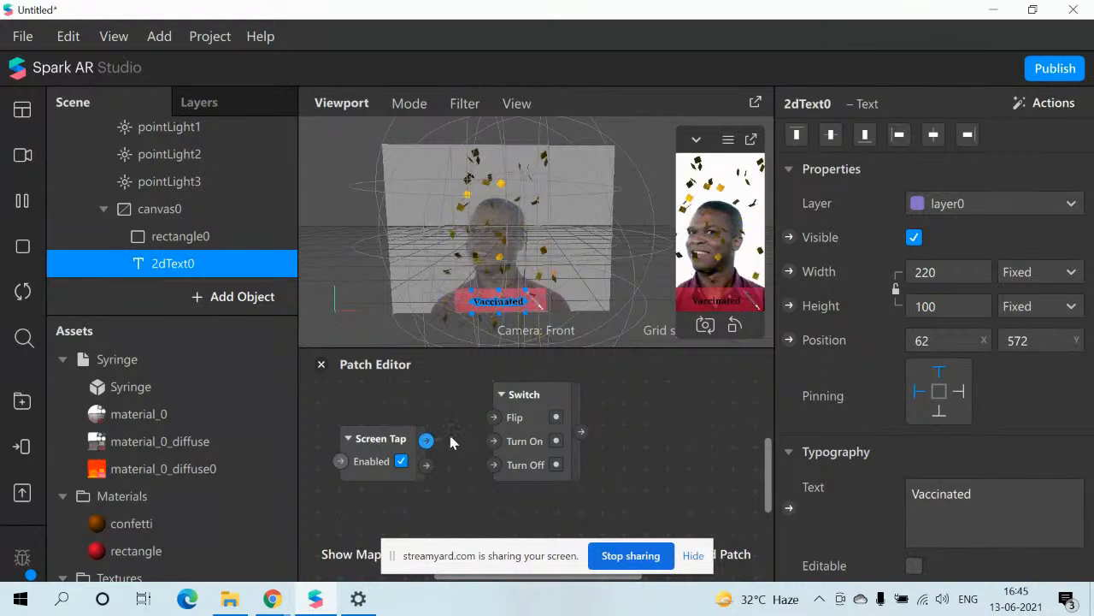
drag(463, 427, 492, 419)
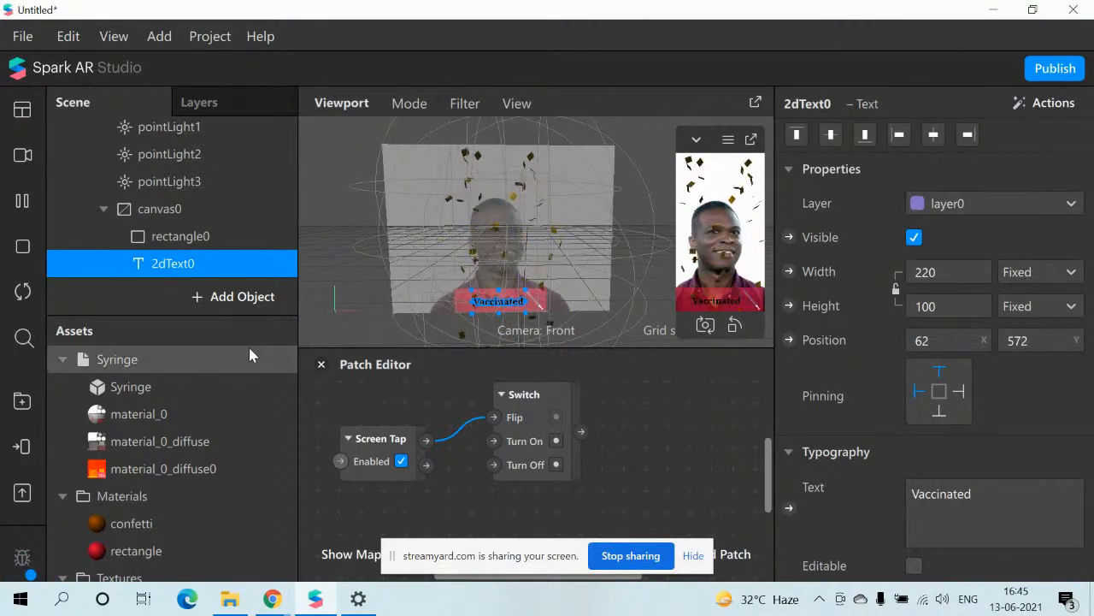
Step: Select the confetti emitter emitter0 in the scene and create a patch for its Visible property
click(229, 208)
key(Up)
key(Up)
key(Up)
key(Up)
key(Up)
key(Up)
key(Up)
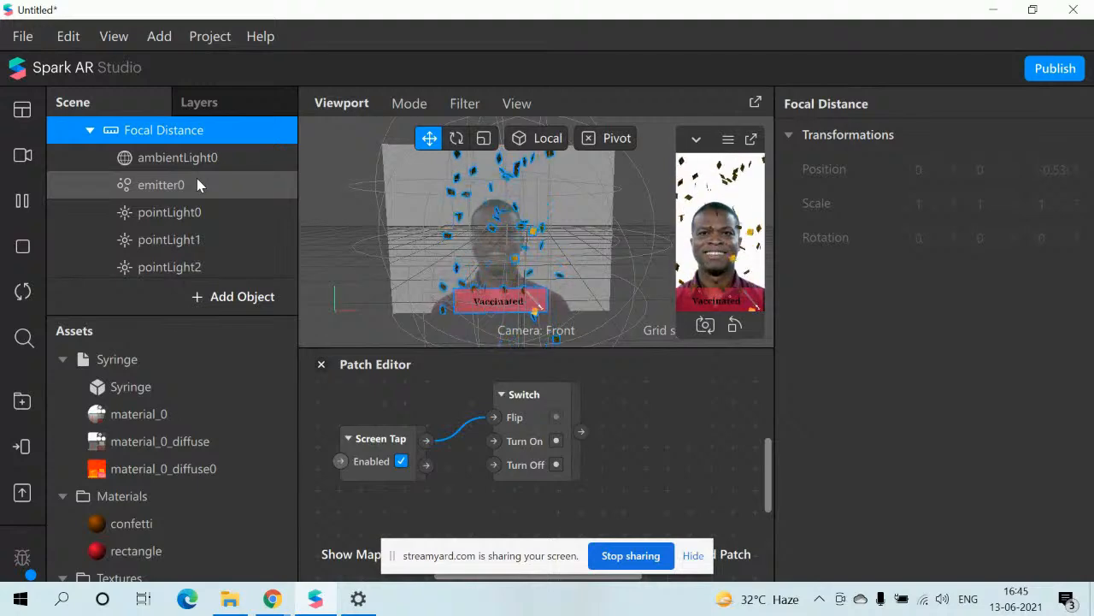
click(198, 185)
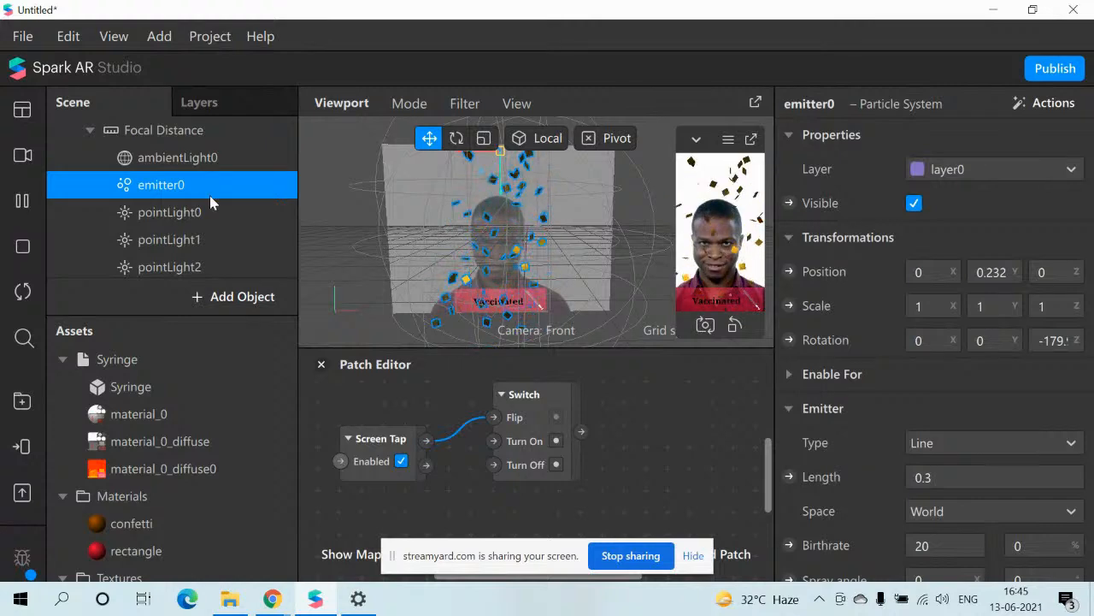
click(788, 204)
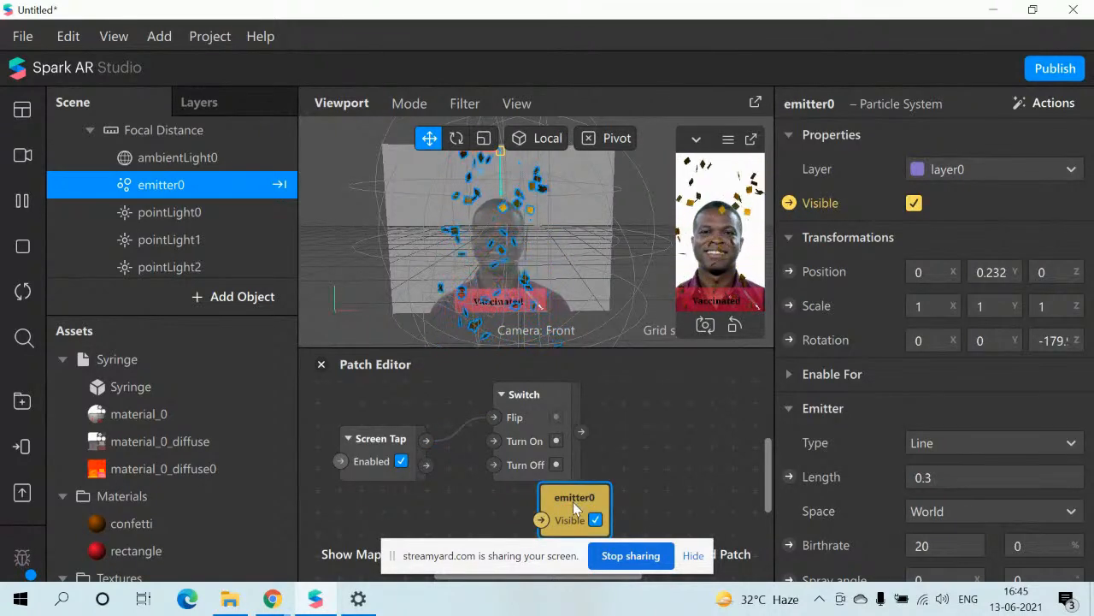
Step: Place the emitter0 patch beside the Switch patch and connect the Switch's On / Off output to its Visible input
drag(573, 502, 667, 411)
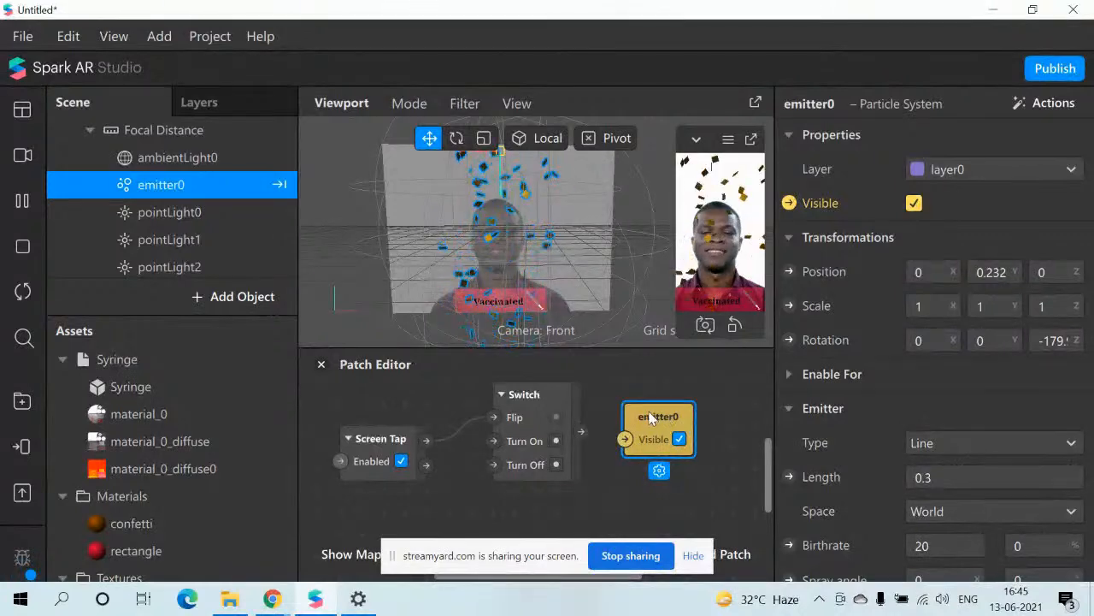
drag(650, 417, 642, 397)
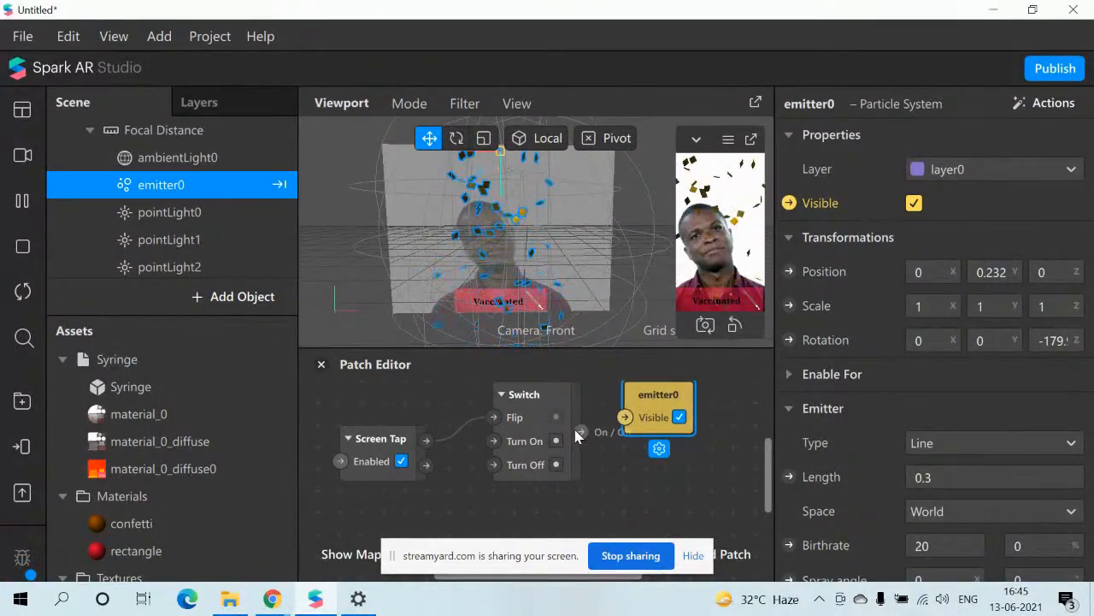
drag(581, 432, 625, 426)
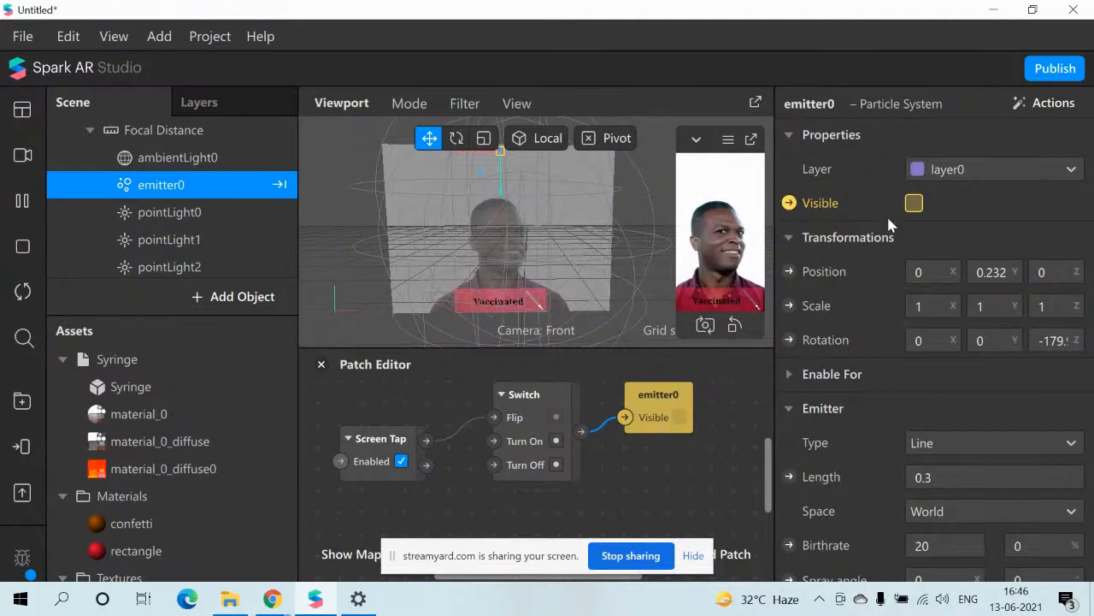
Step: Test the confetti toggle by tapping the simulated device screen, and hide the Patch Editor to enlarge the preview
click(745, 192)
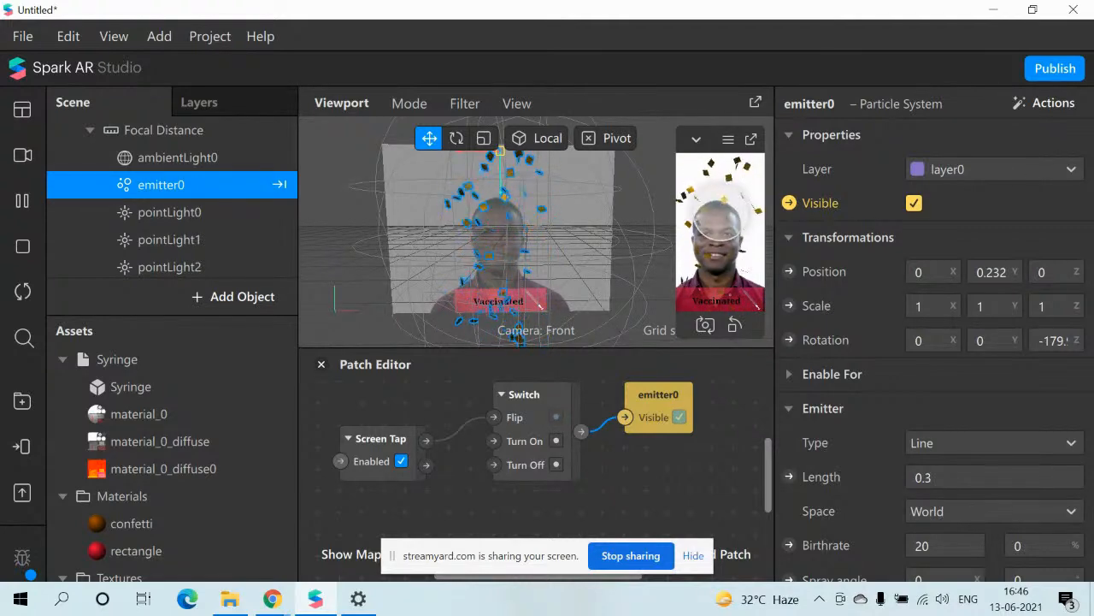
click(323, 364)
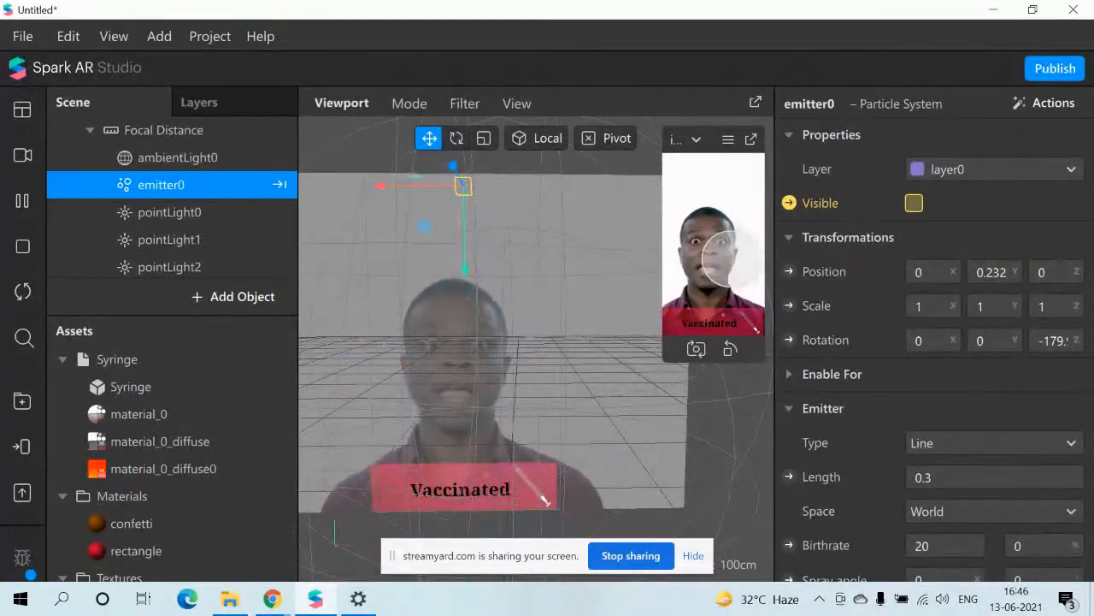
click(733, 236)
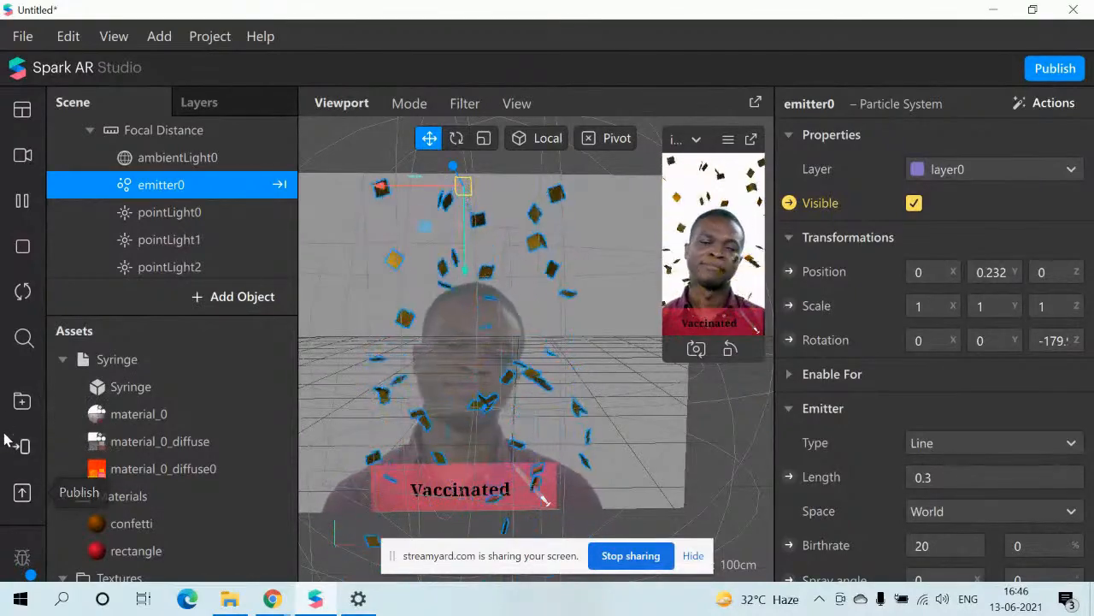
Step: Upload the project to Spark AR Hub as a new effect without recording a demo video
click(23, 494)
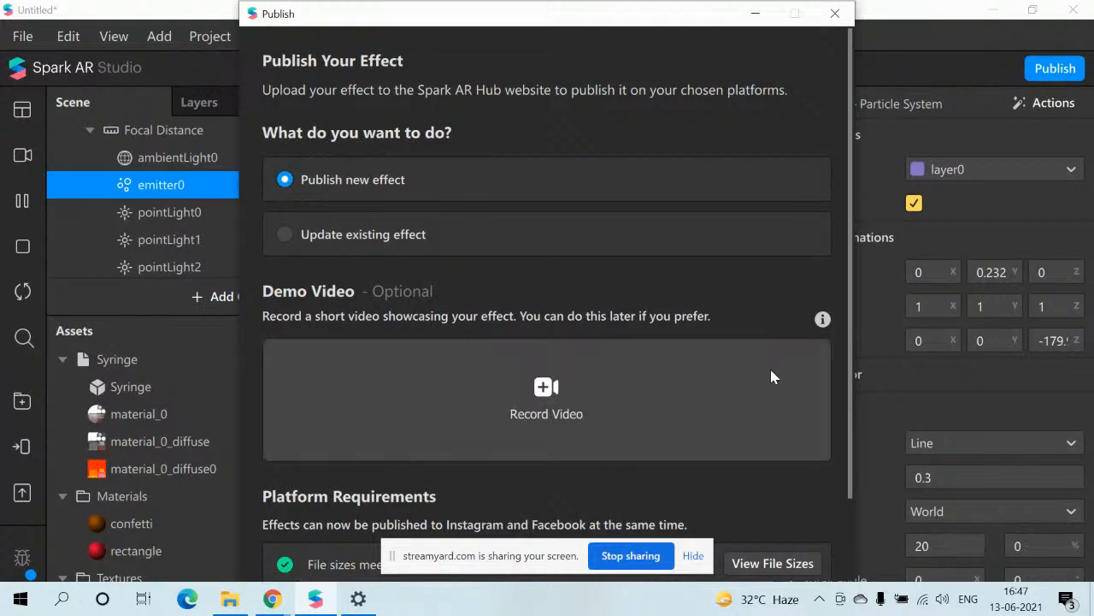
drag(849, 381, 849, 432)
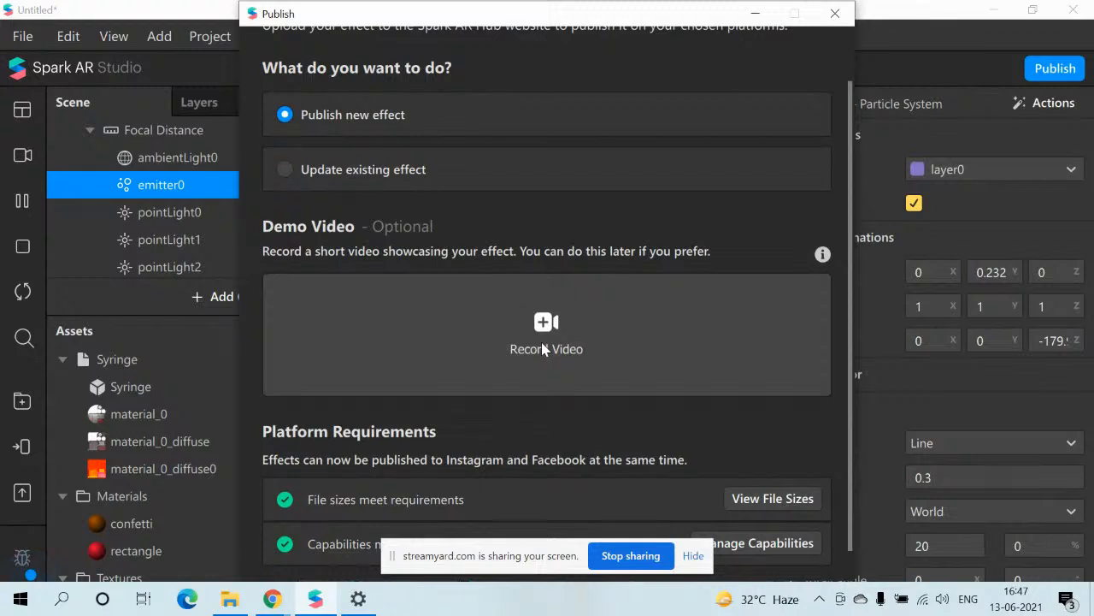
drag(849, 457, 846, 482)
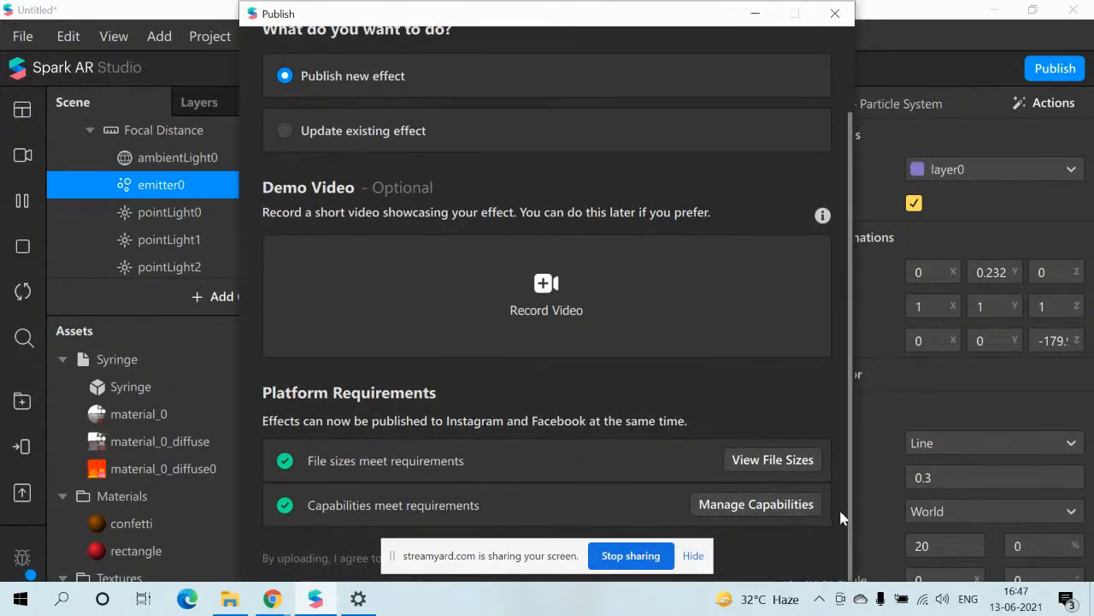
drag(851, 524, 850, 544)
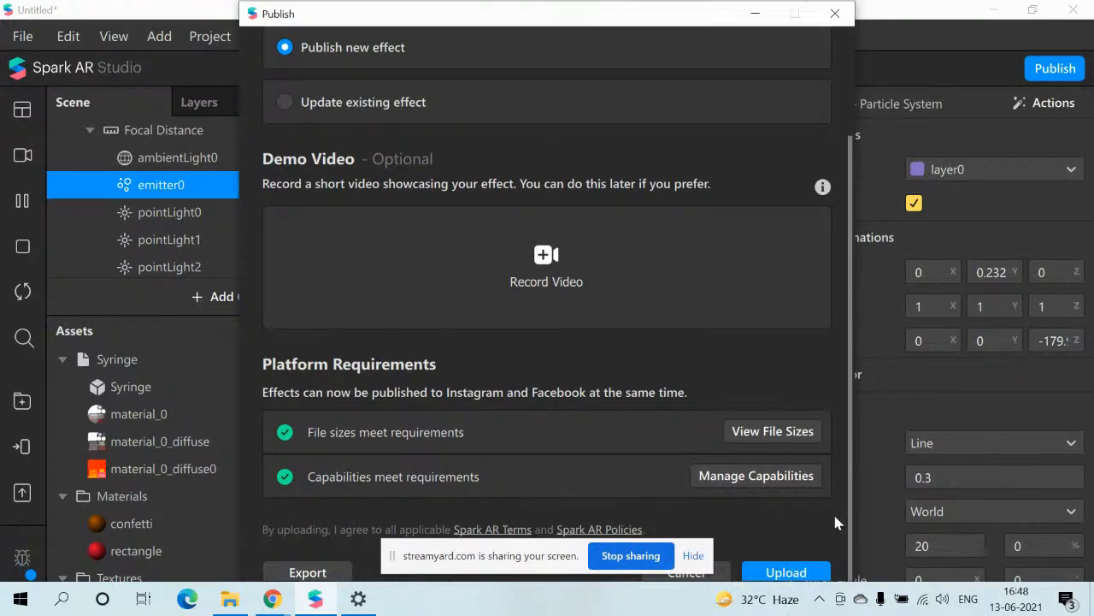
click(786, 572)
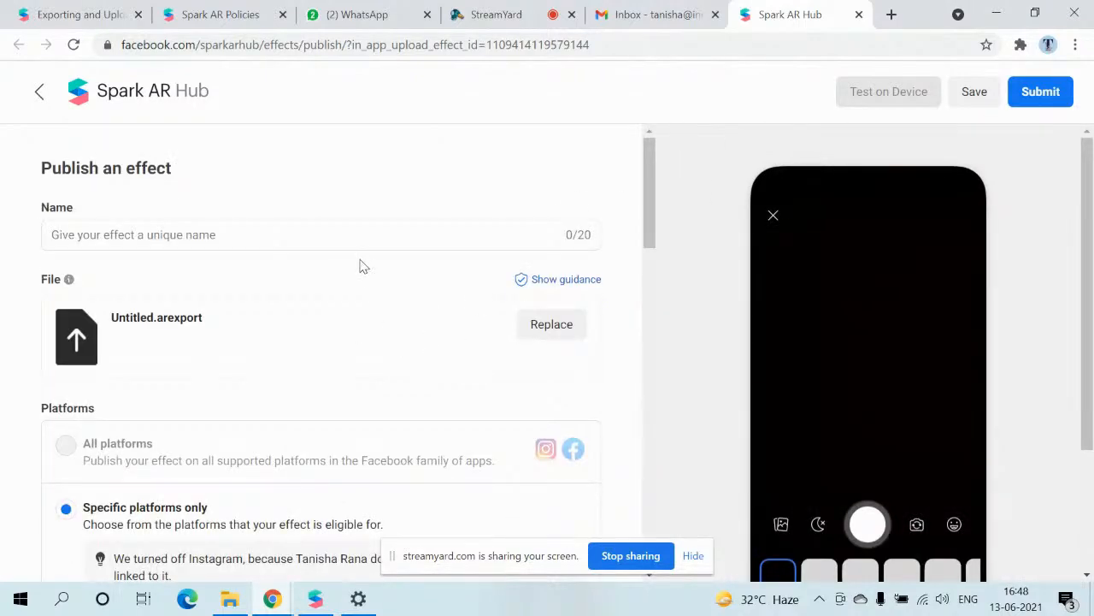
Step: Name the effect Vaccinated in the Spark AR Hub publishing form
click(330, 235)
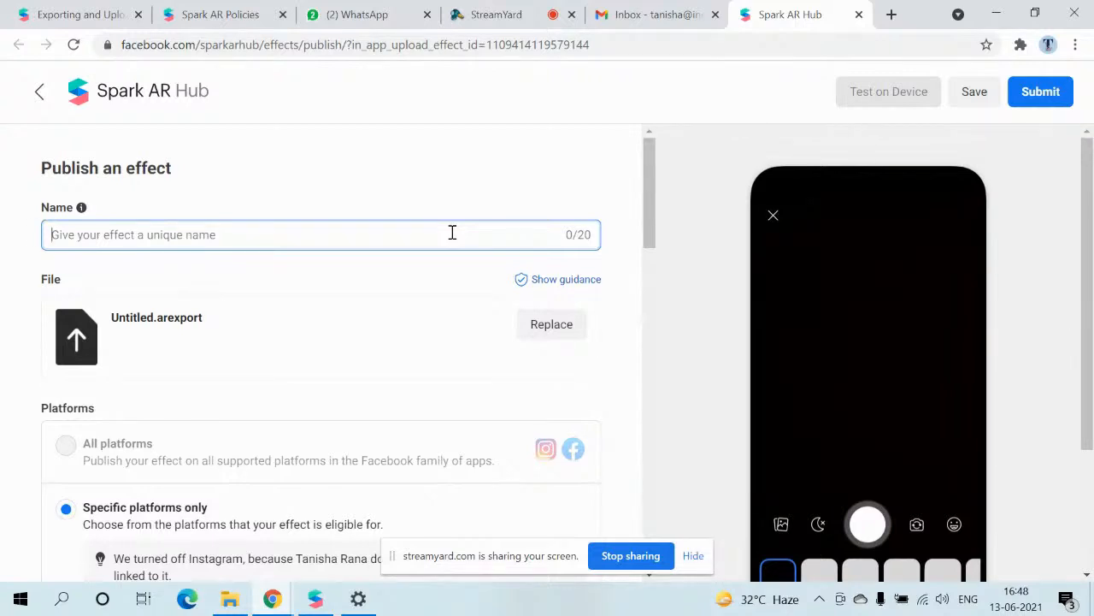
text(V)
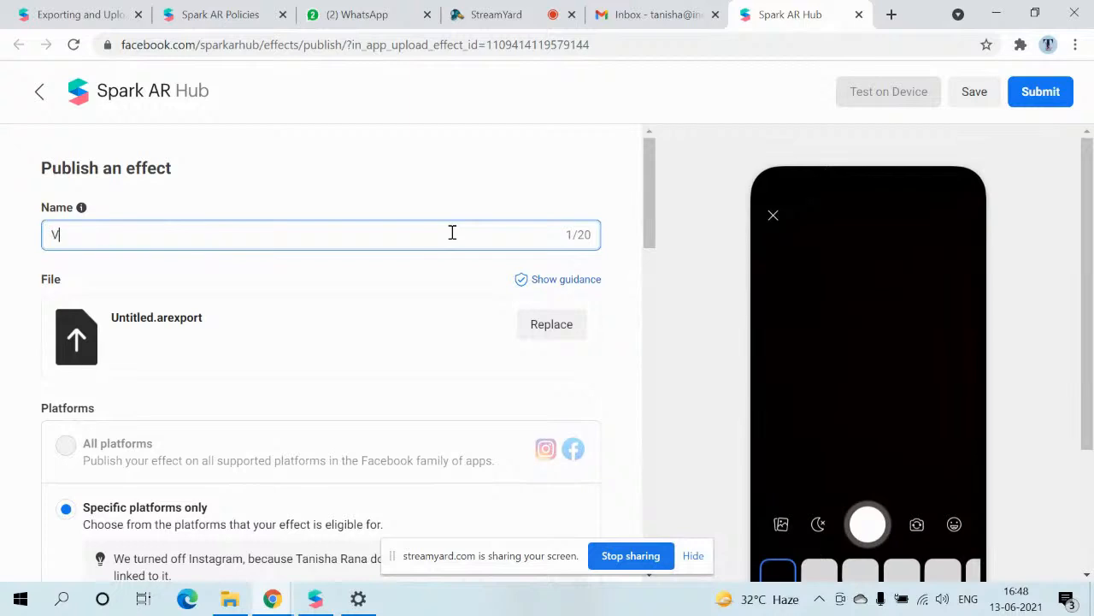
text(accinated)
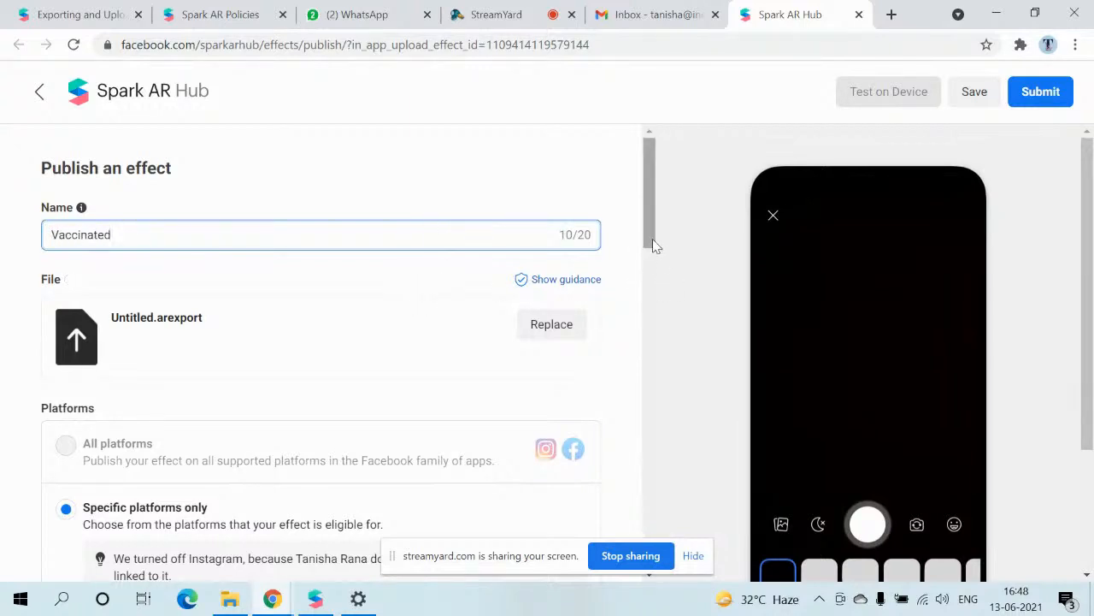
Step: Review the platform options and set the effect's audience to Link only
drag(651, 240, 649, 311)
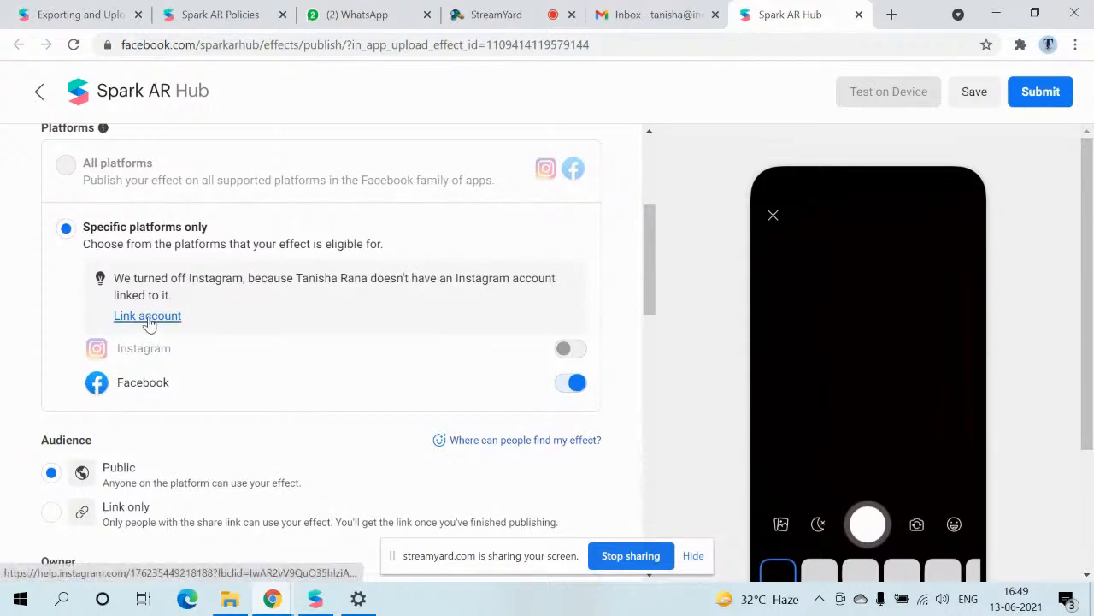
drag(652, 276, 650, 322)
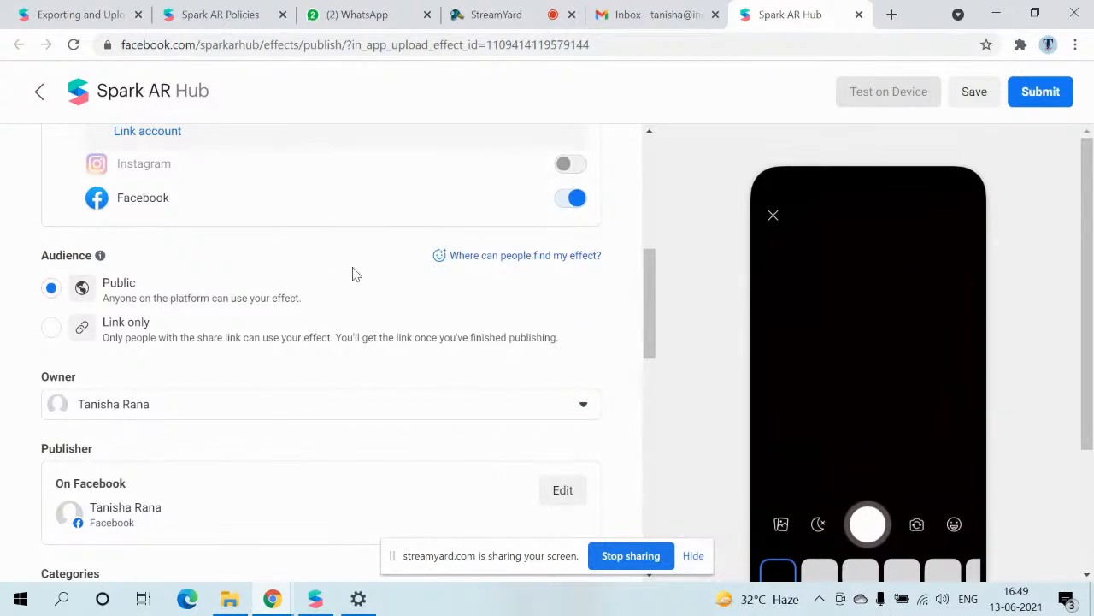
click(50, 339)
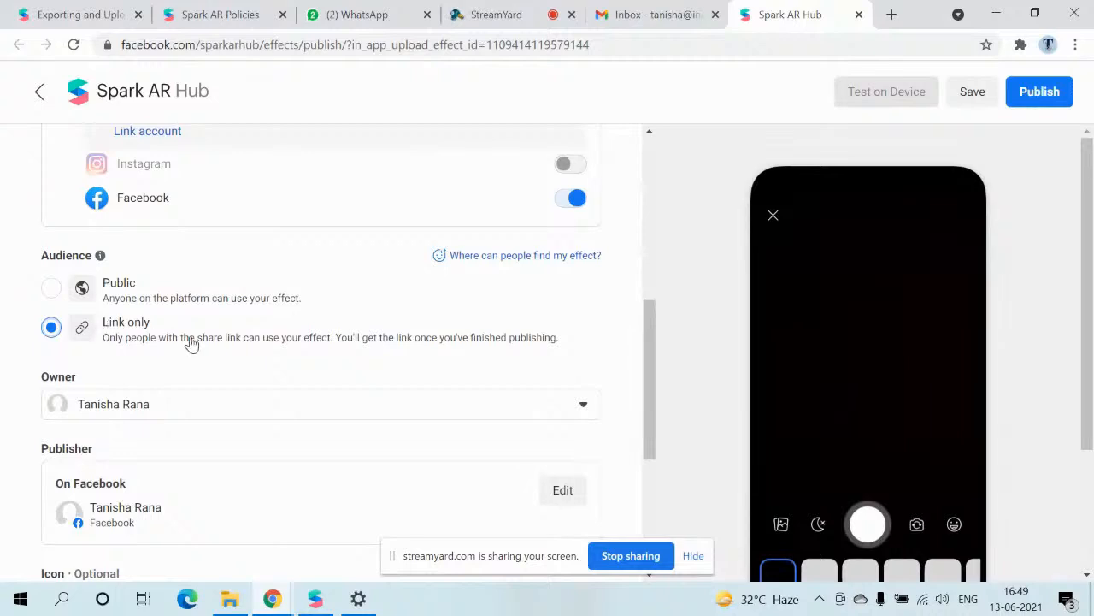
Step: Review the remaining publishing form without adding an icon, and publish the Vaccinated effect
drag(653, 417, 647, 523)
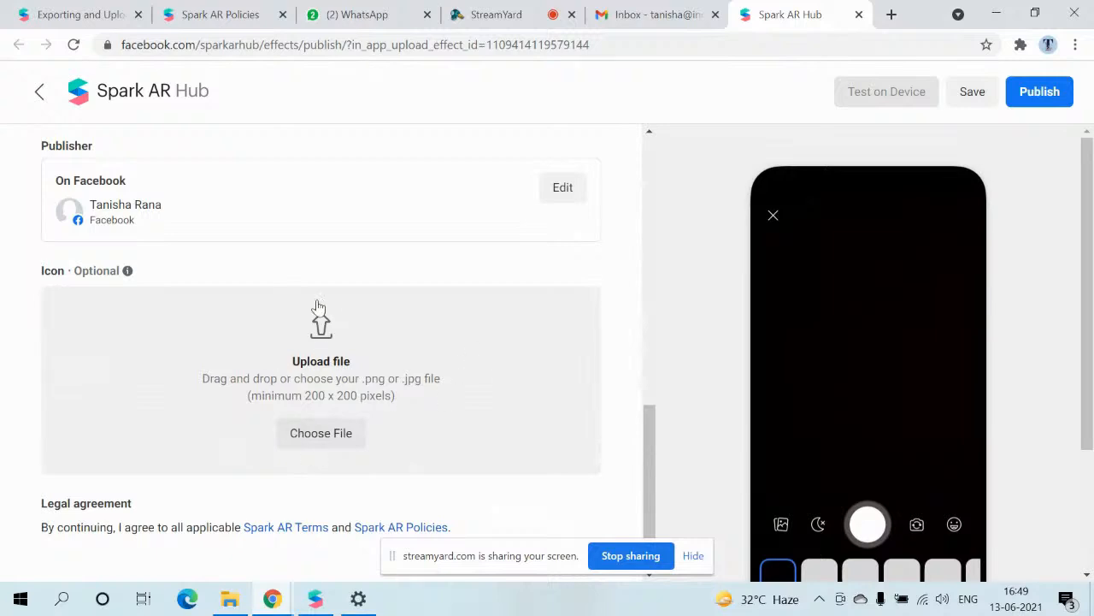
click(649, 340)
drag(649, 339, 639, 197)
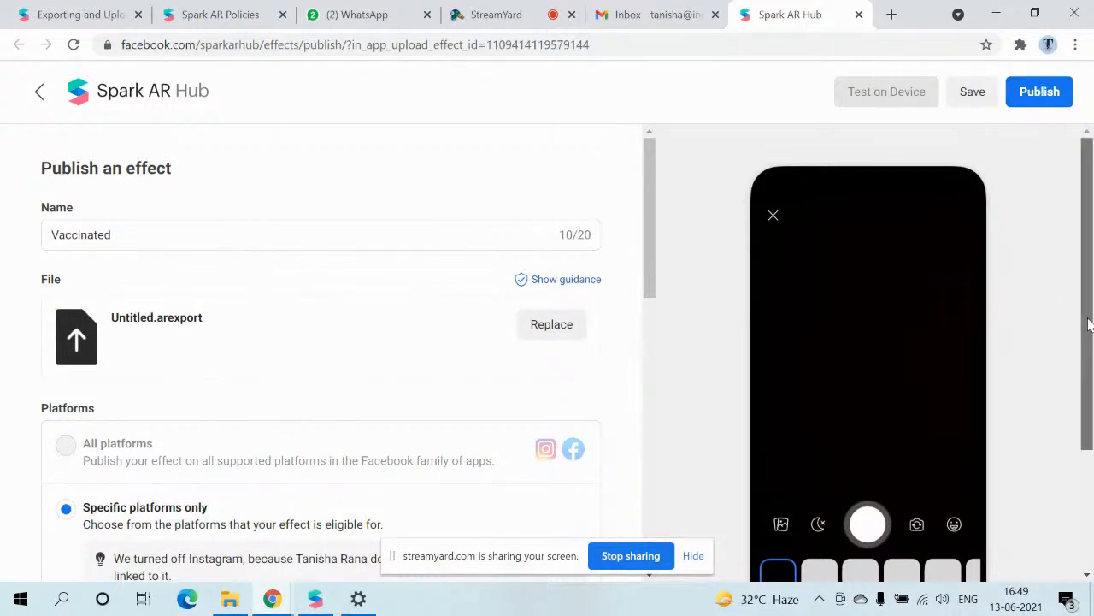
click(1033, 101)
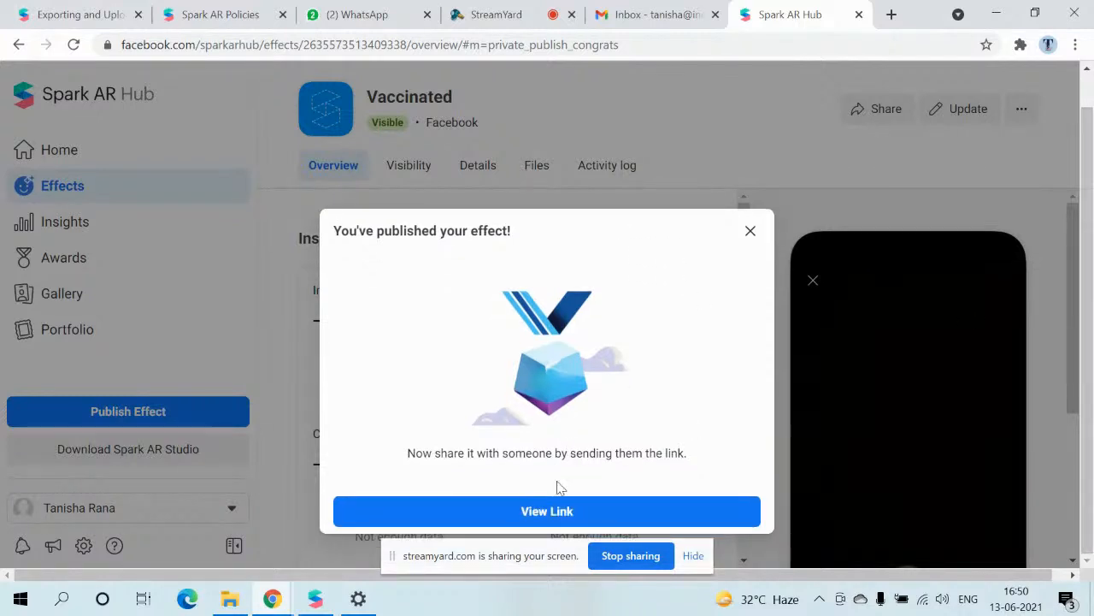
Step: Copy the published effect's Facebook share link and close the Share dialog
click(542, 513)
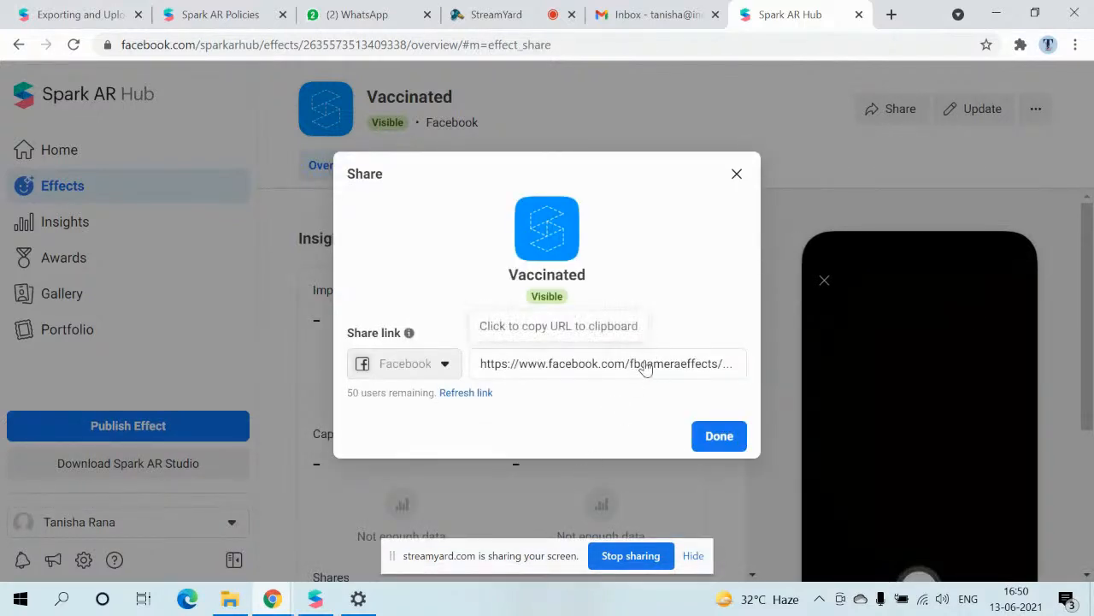
click(607, 367)
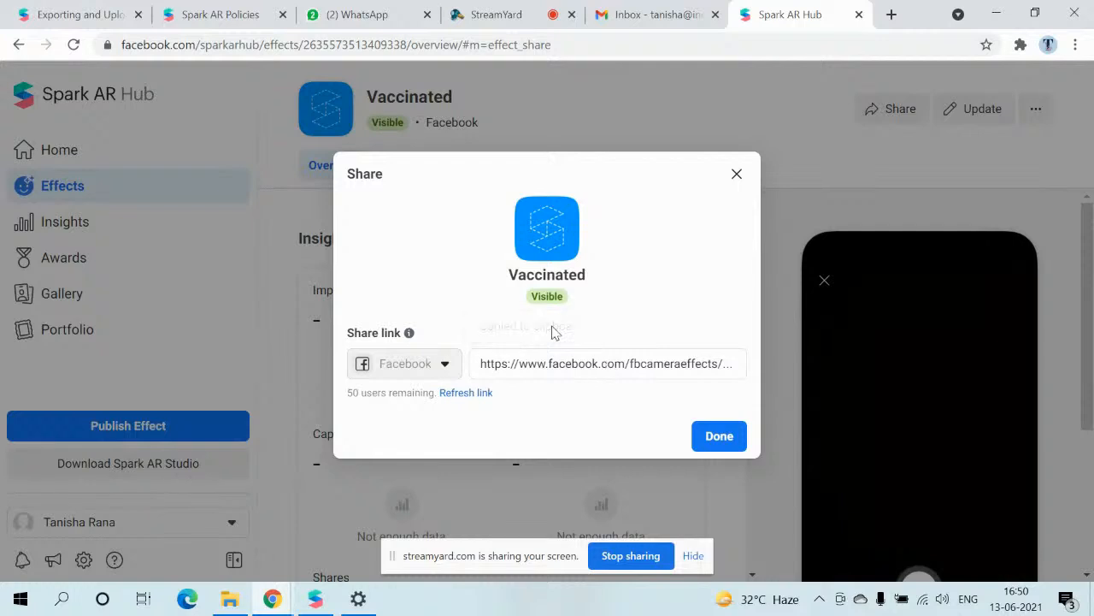
click(737, 175)
Step: View the list of owned effects in Spark AR Hub and check the upload status in Spark AR Studio
drag(1092, 305, 1083, 268)
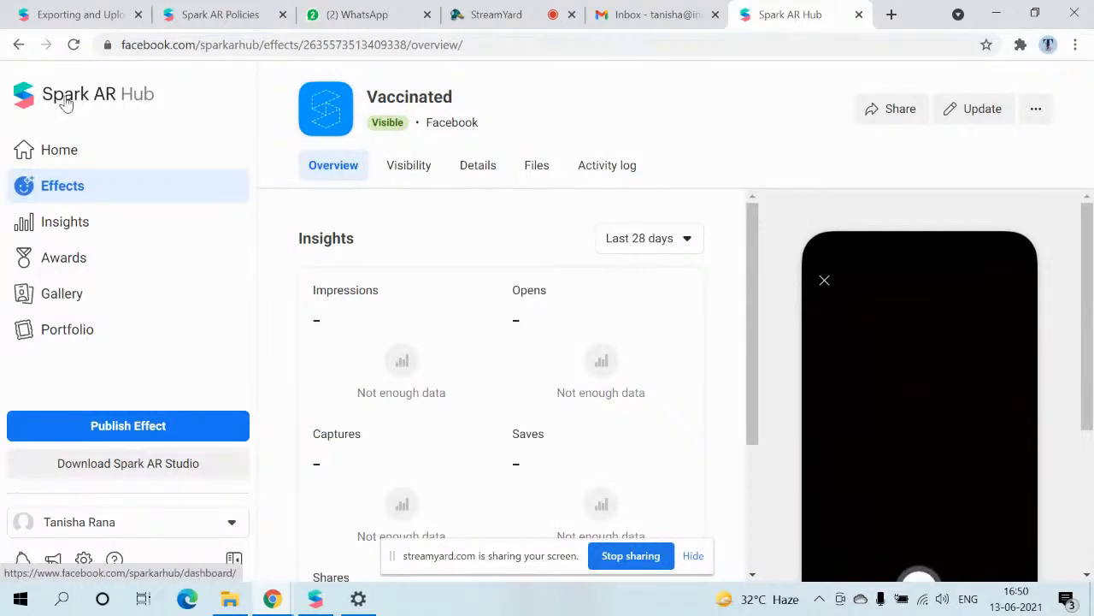
click(118, 190)
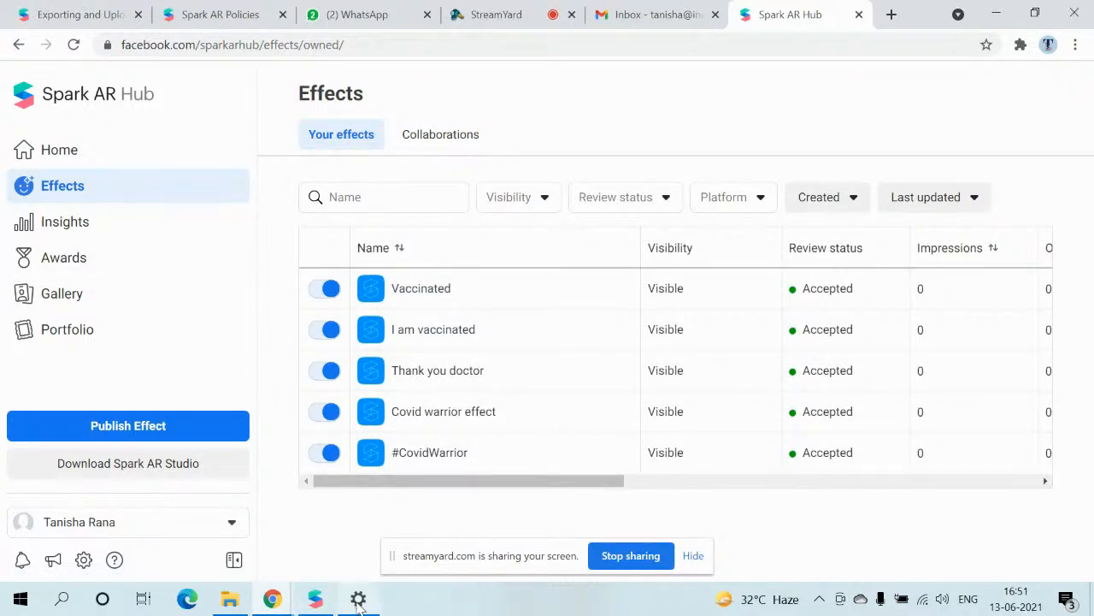
mouse_move(332, 609)
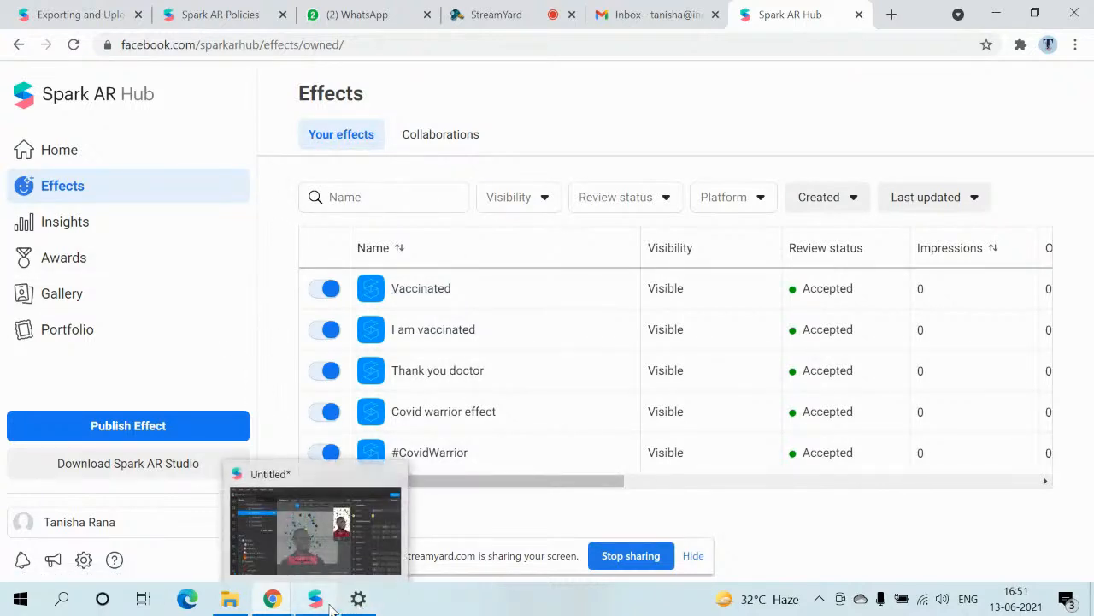
click(318, 557)
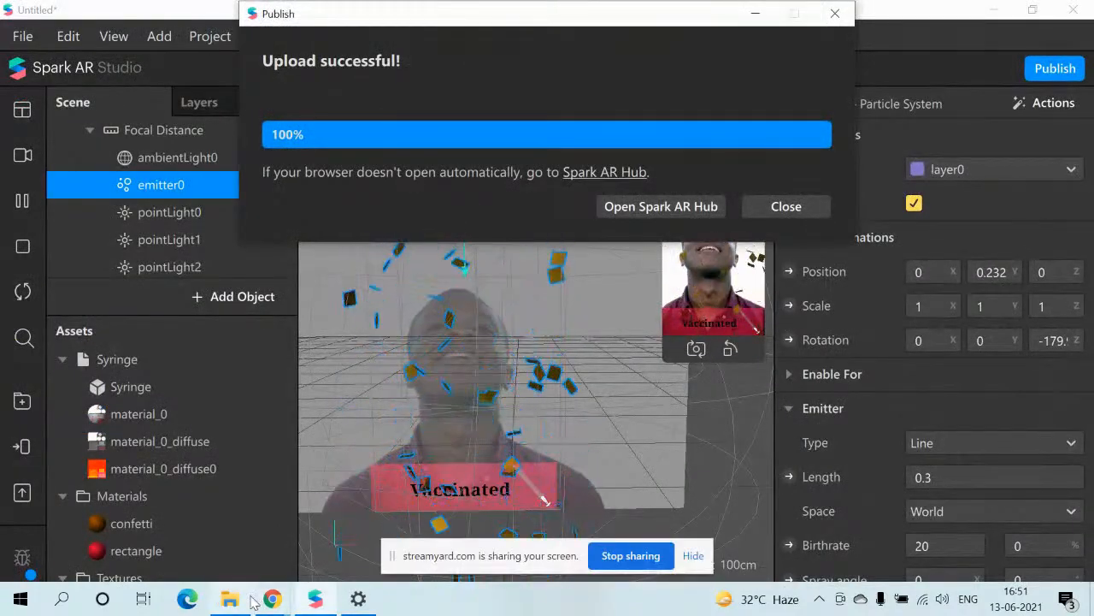
mouse_move(272, 604)
click(203, 548)
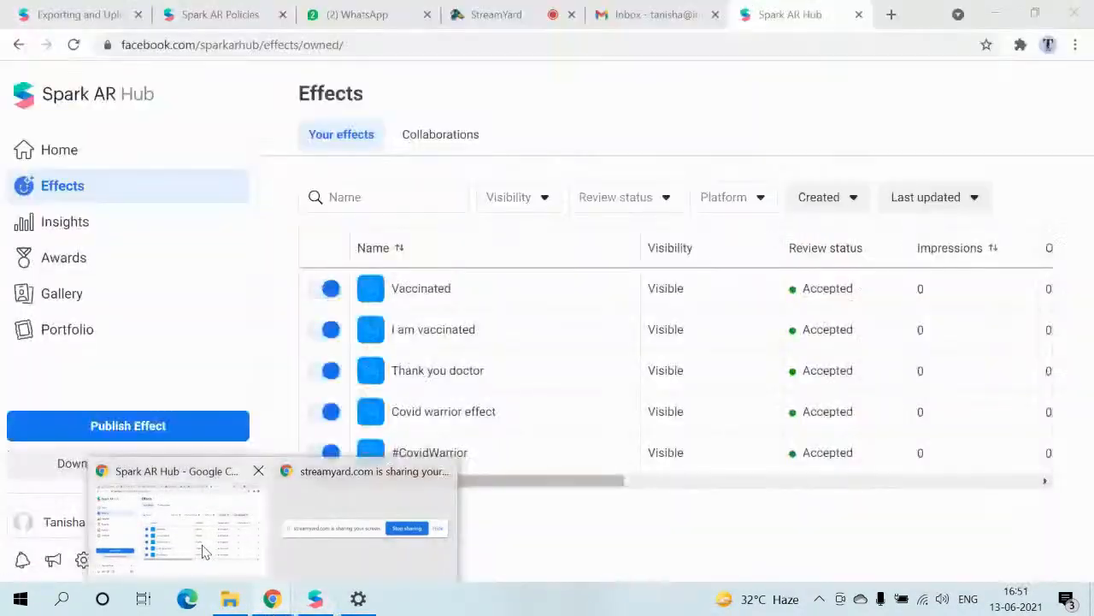
Step: Switch to StreamYard and read the latest viewer comments
click(479, 8)
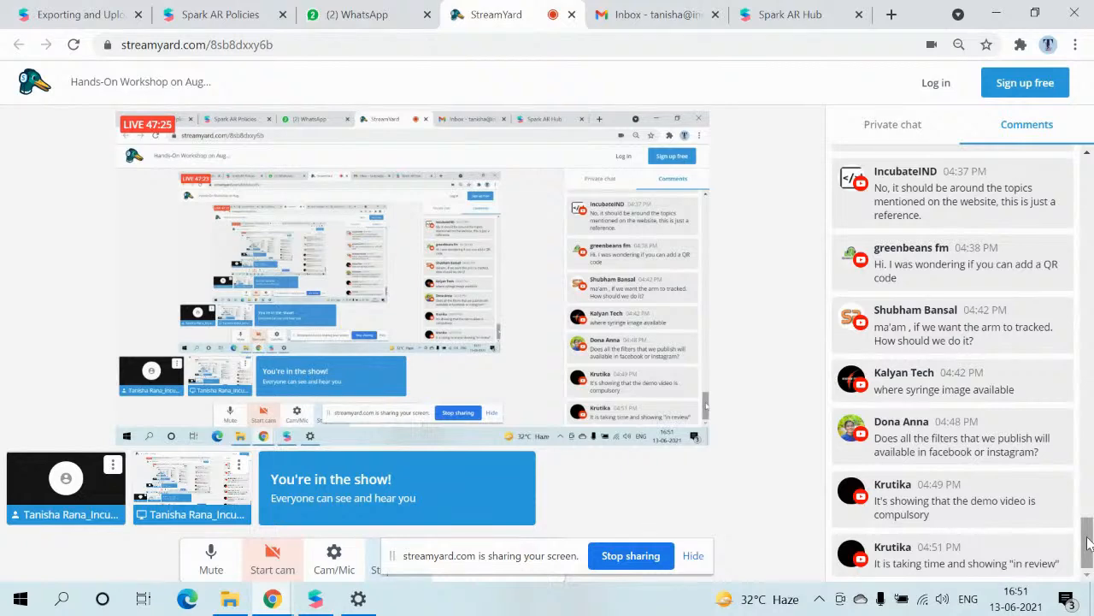
right_click(843, 517)
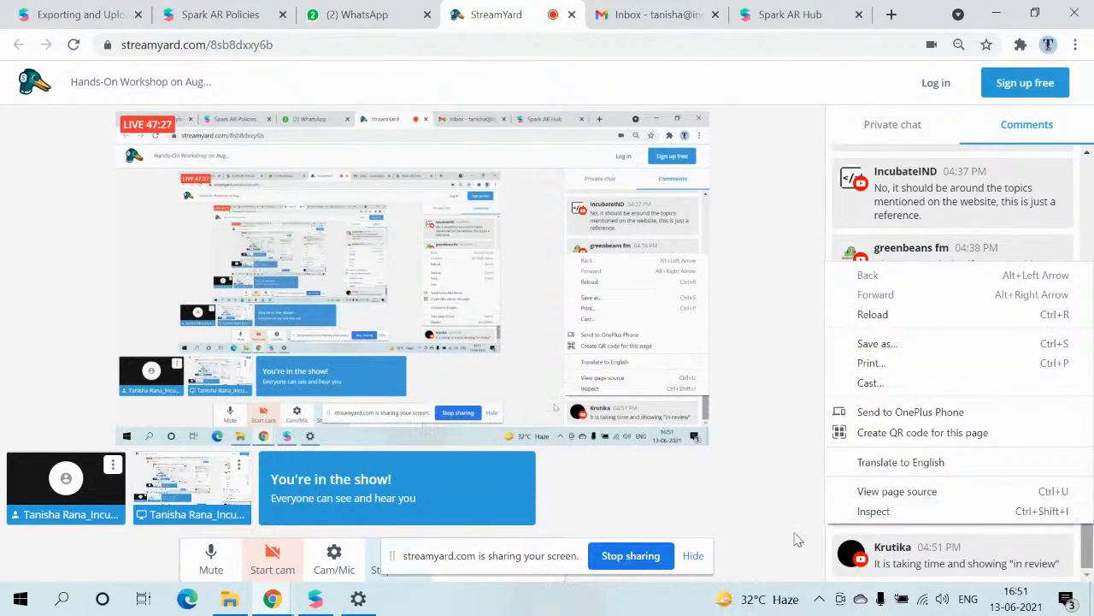
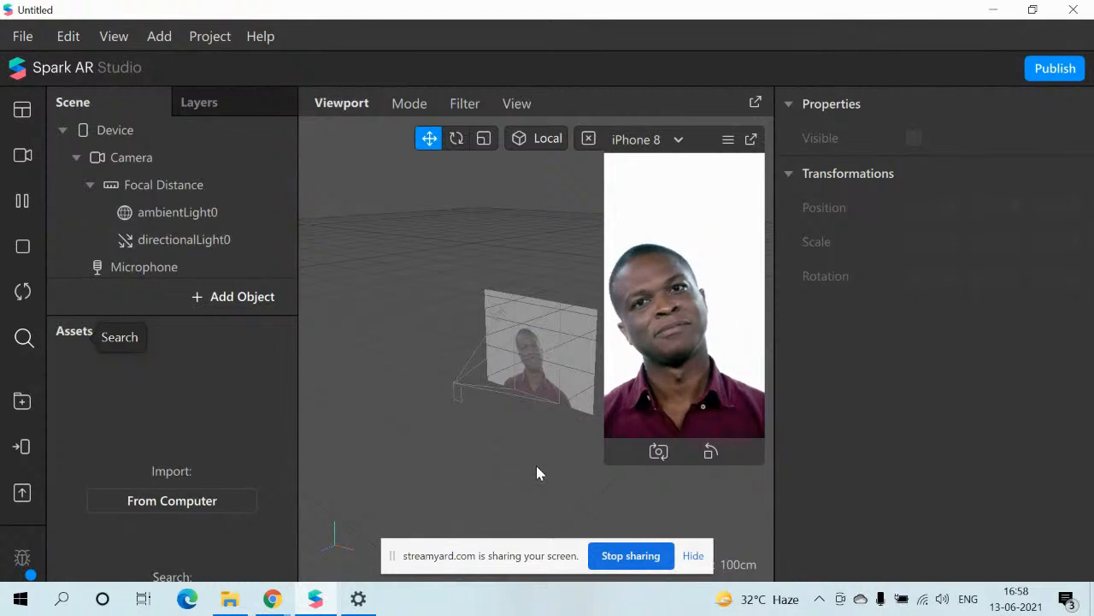
scroll(537, 467, up, 2)
scroll(402, 529, up, 4)
drag(402, 534, 423, 503)
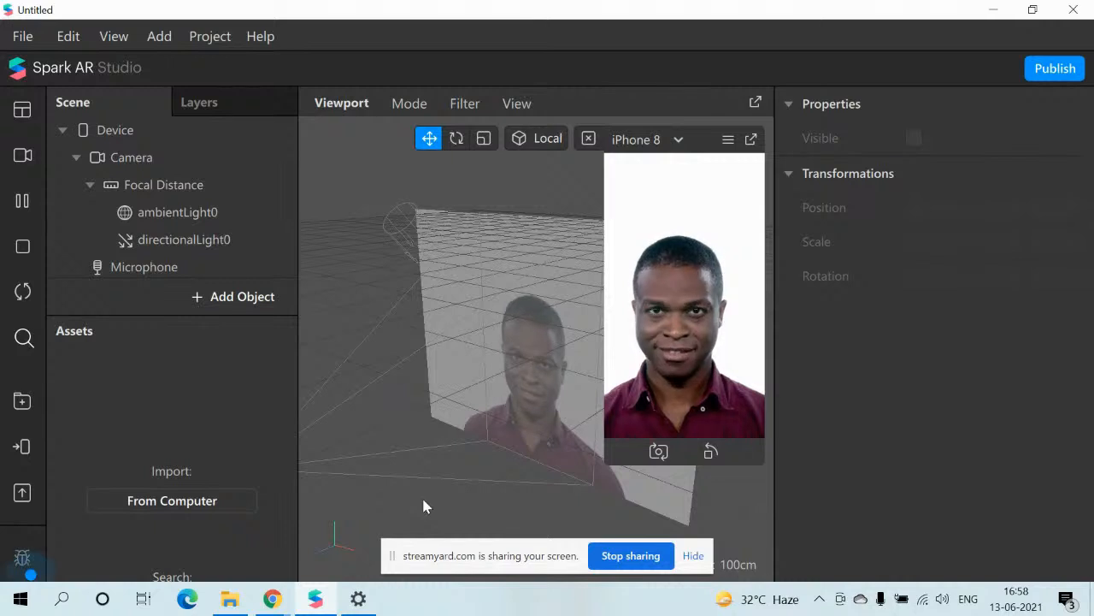
drag(400, 491, 351, 495)
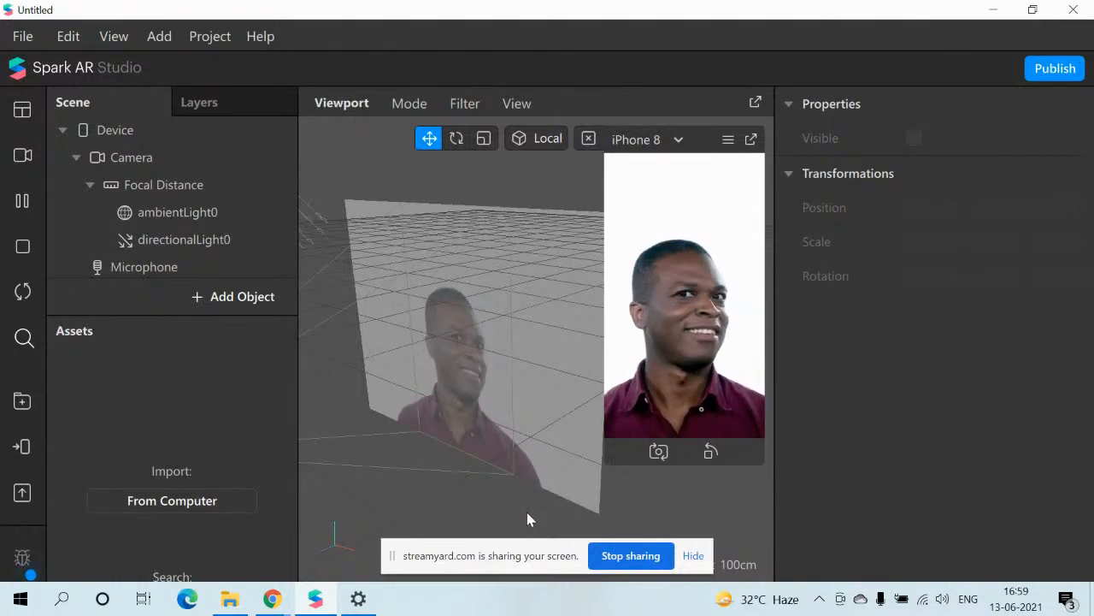
Step: Insert a Face Mesh object, searched for with "fa", into the new empty project
scroll(532, 514, up, 2)
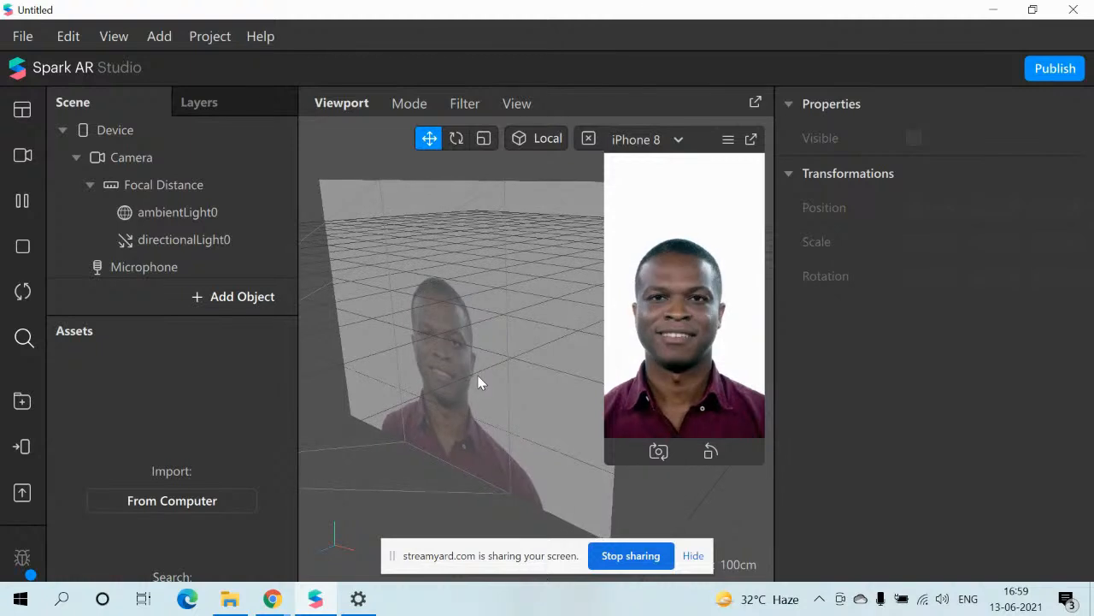
middle_drag(598, 455, 699, 431)
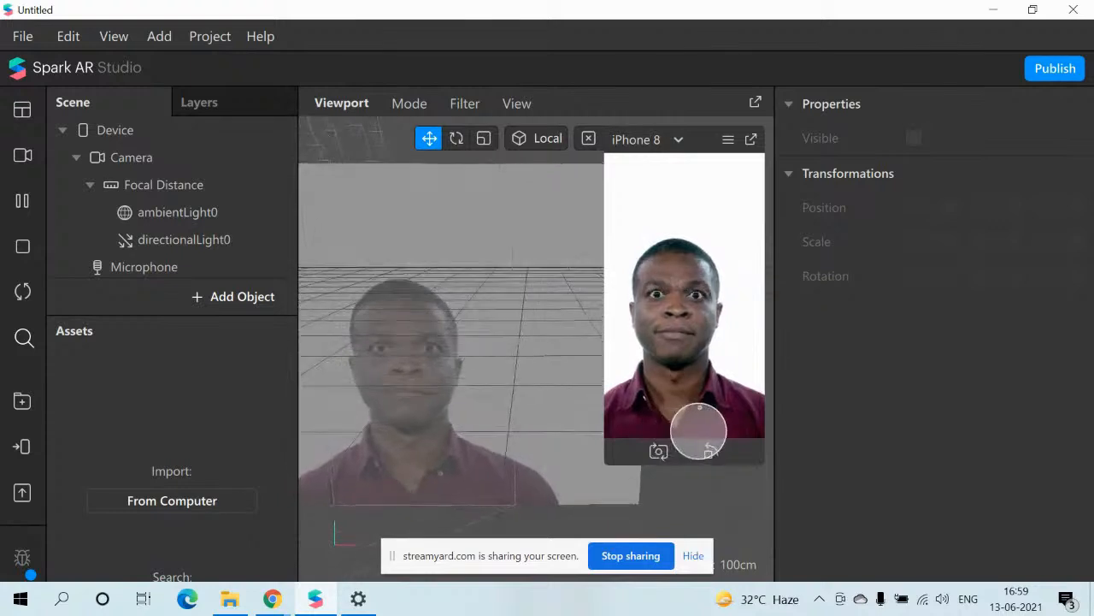
middle_drag(488, 452, 542, 455)
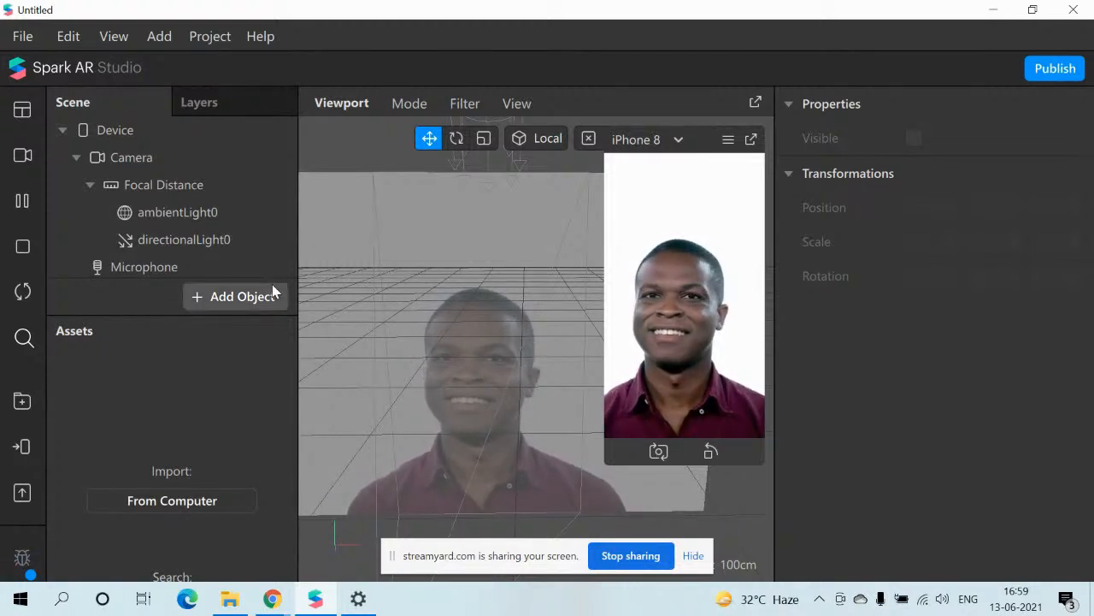
click(226, 299)
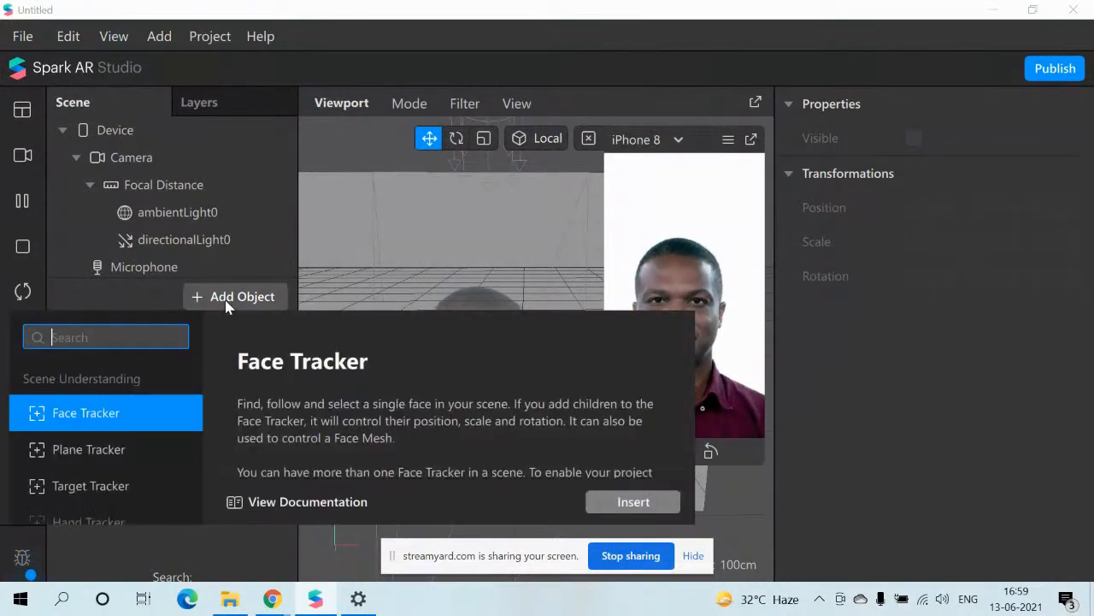
text(fa)
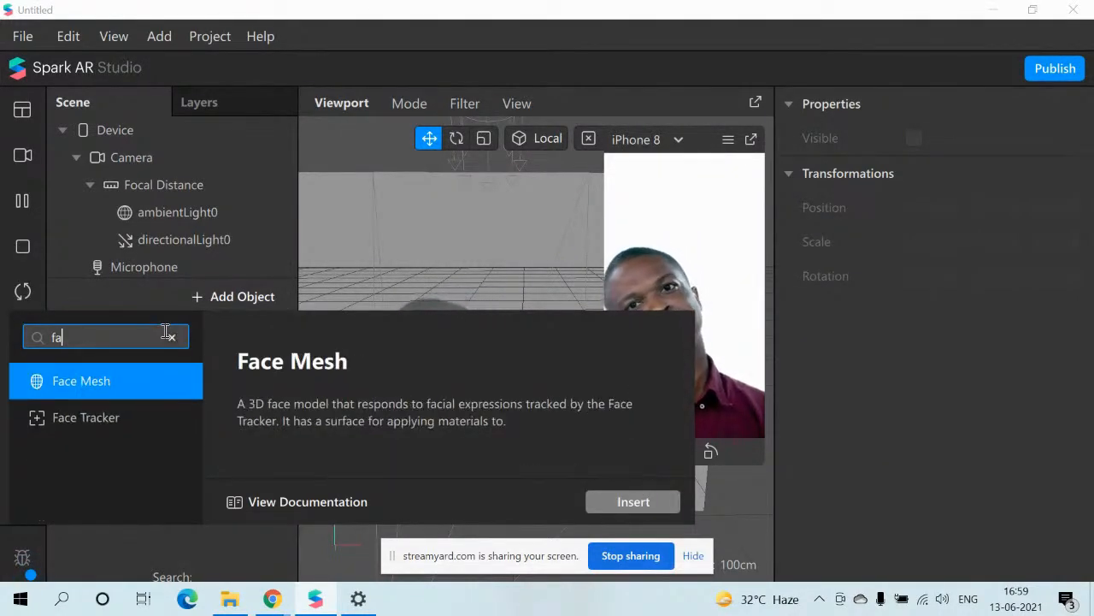
key(Return)
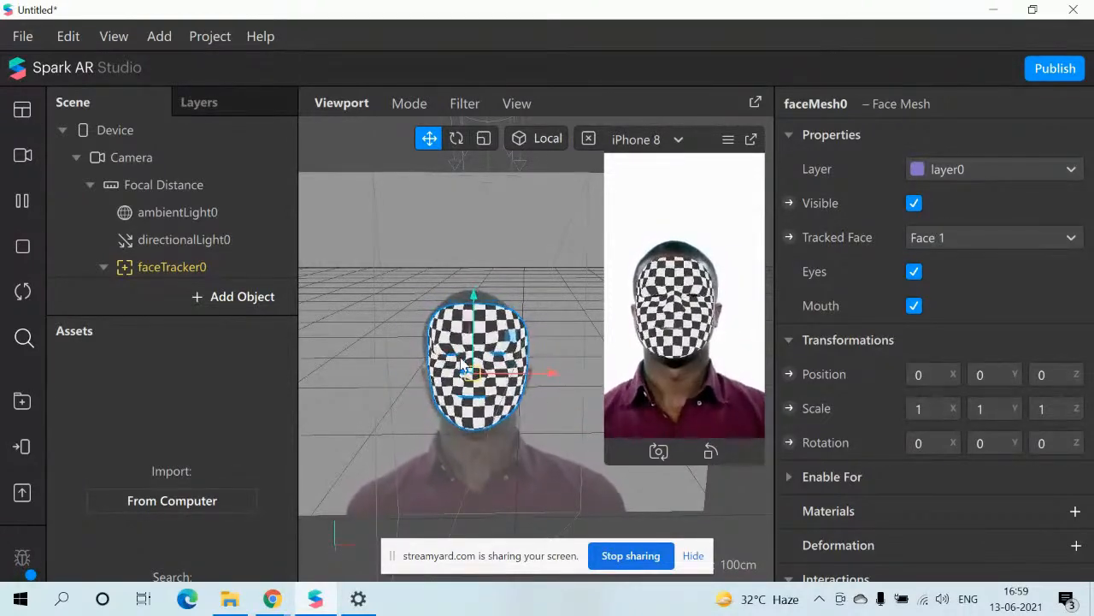
Step: Select the face mesh under the face tracker and add a new material to it
click(200, 248)
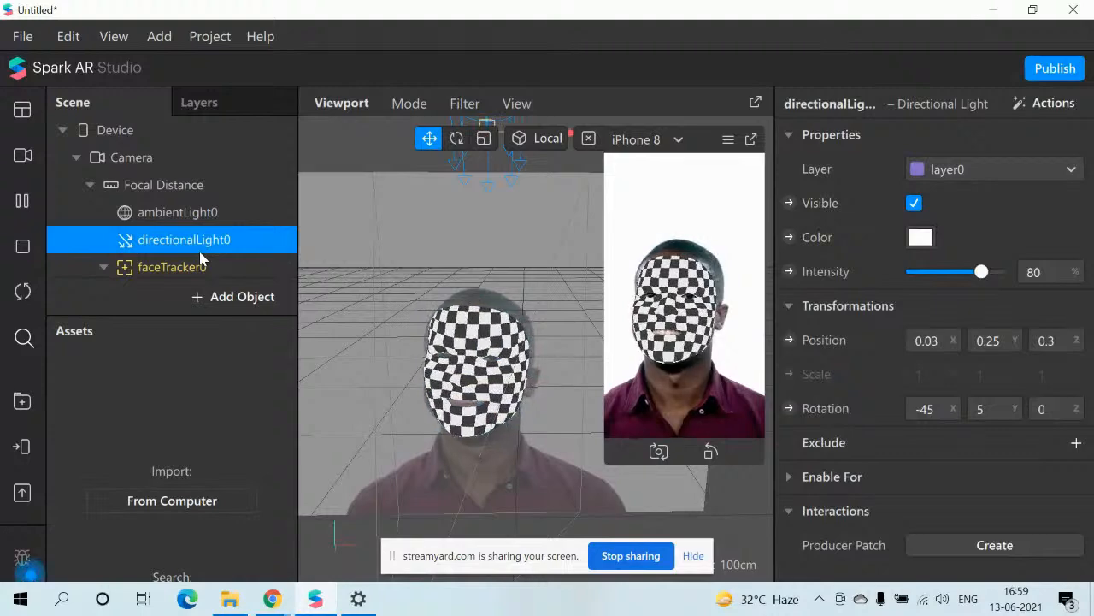
click(200, 256)
scroll(200, 257, down, 1)
click(201, 259)
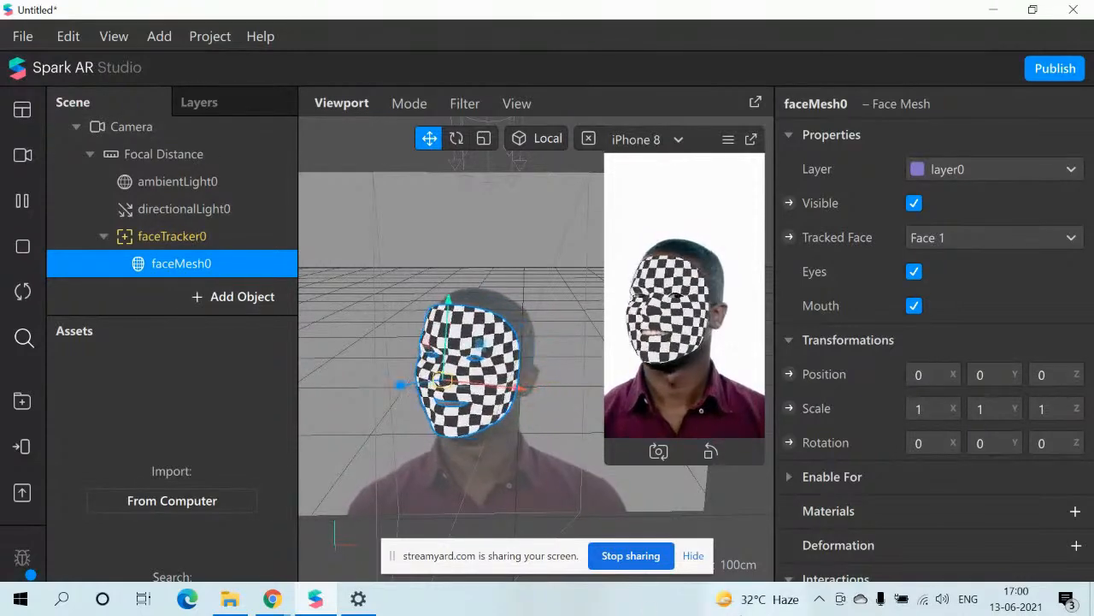
click(1076, 511)
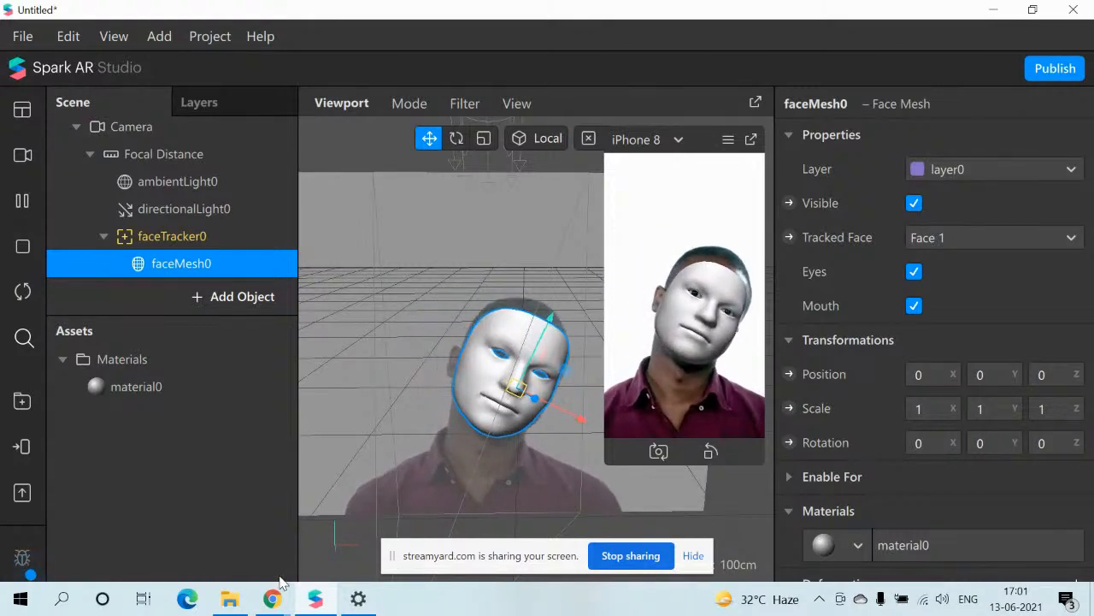
Step: Switch to Chrome and search Google for "photo collage" in a new tab
mouse_move(272, 598)
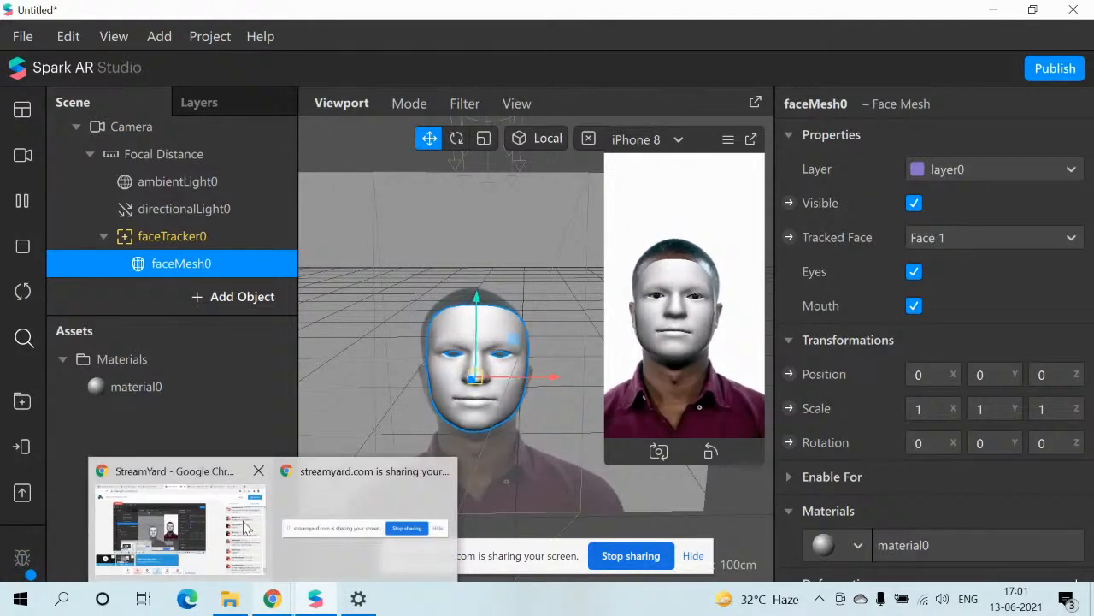
click(167, 518)
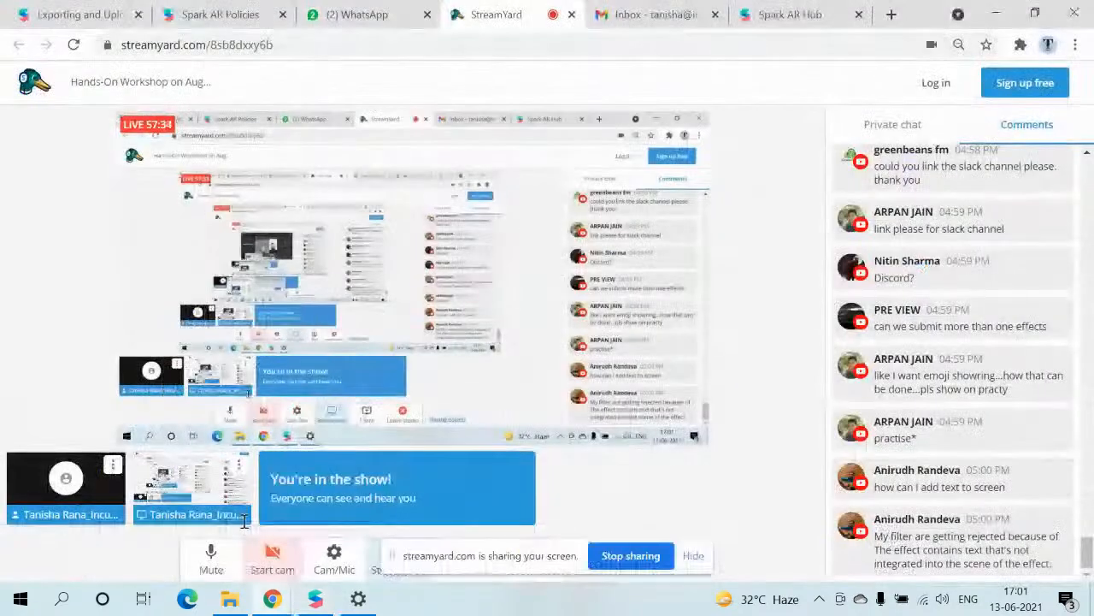
click(890, 15)
click(523, 346)
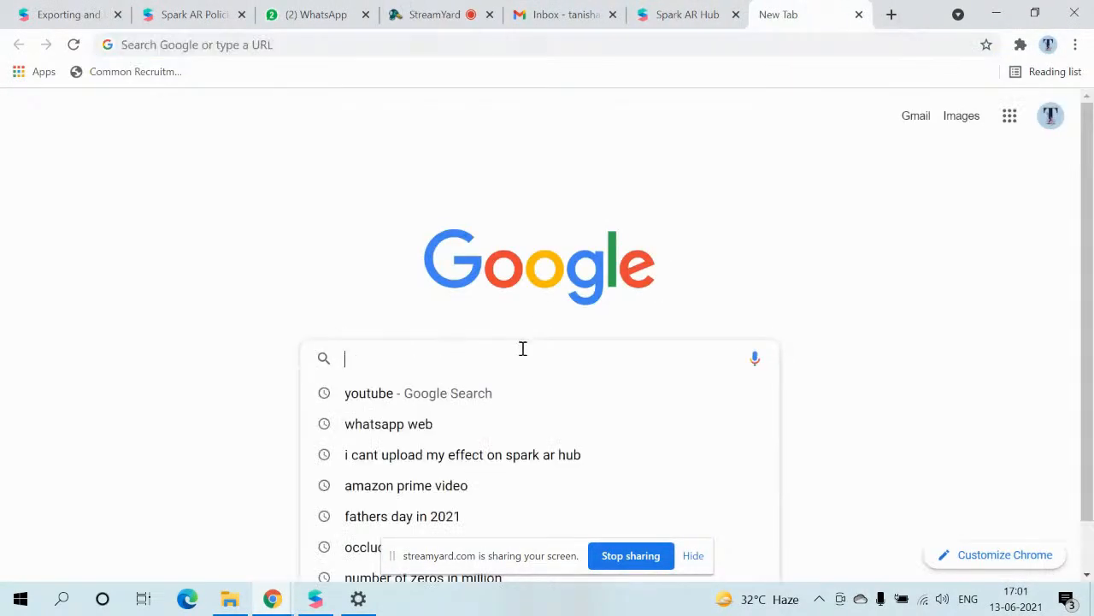
text(pho)
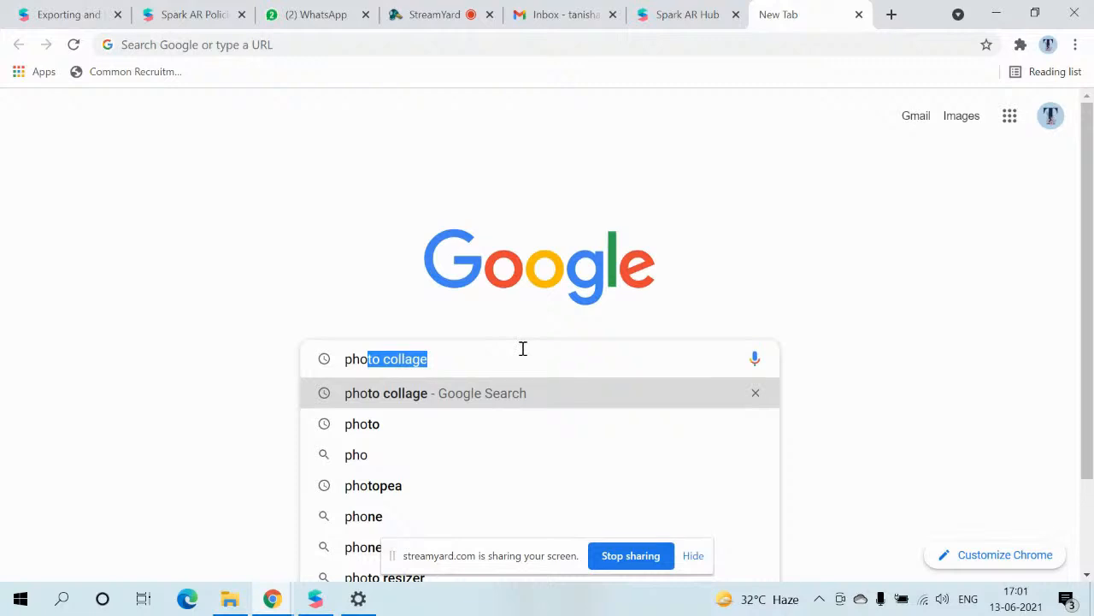
key(Return)
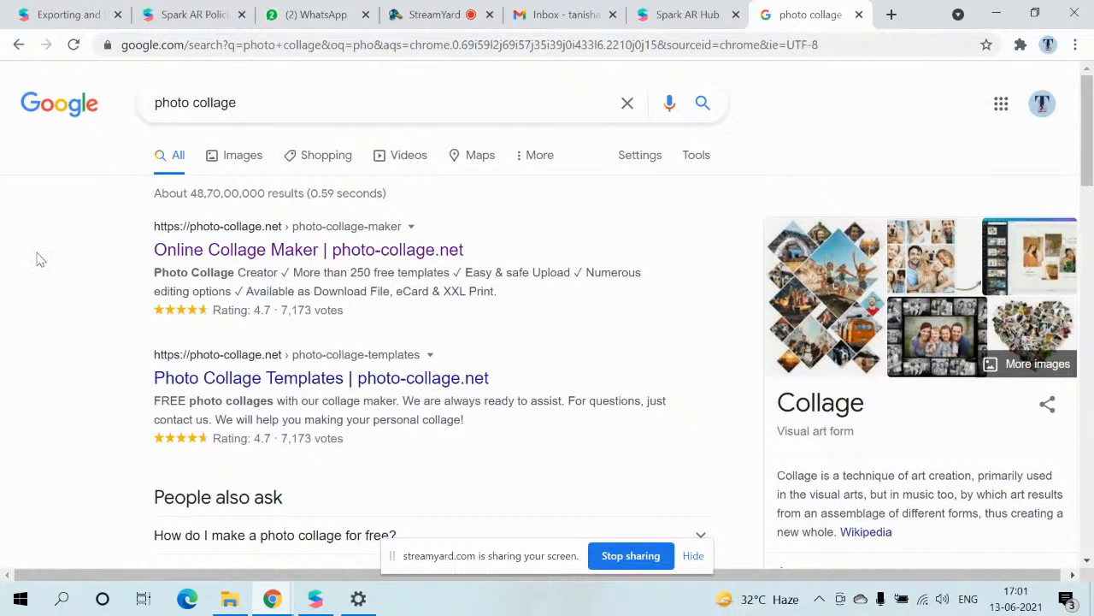
scroll(61, 339, down, 1)
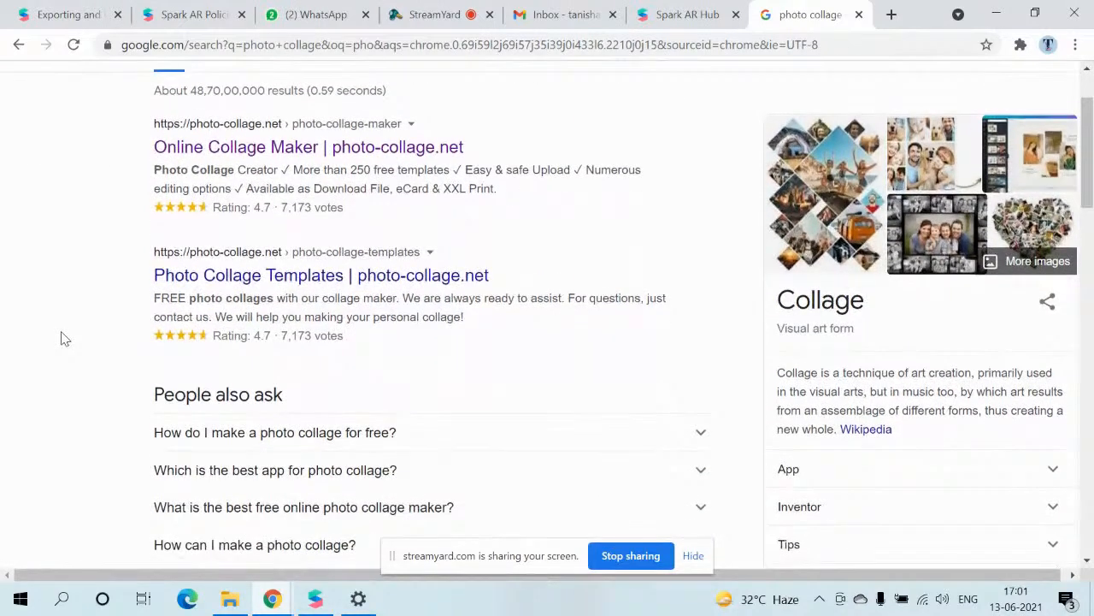
scroll(62, 339, up, 1)
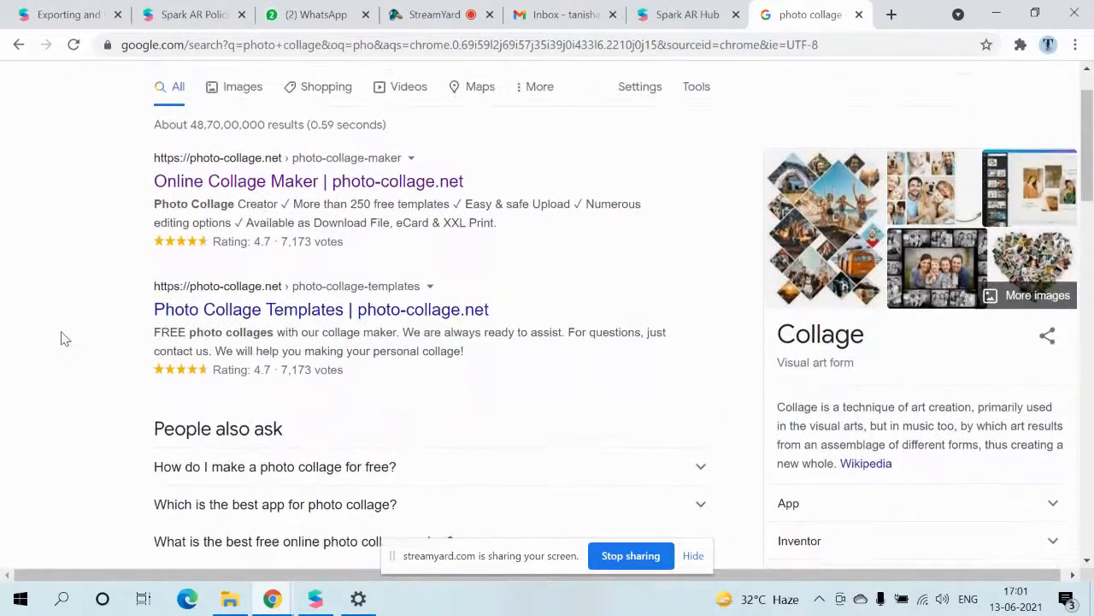
click(313, 179)
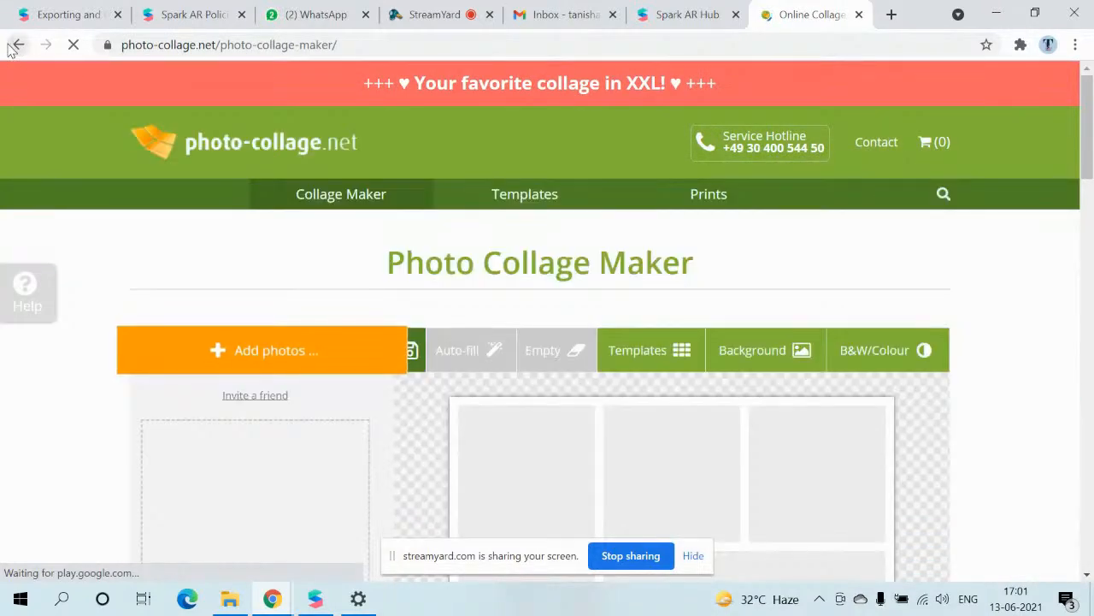
click(16, 46)
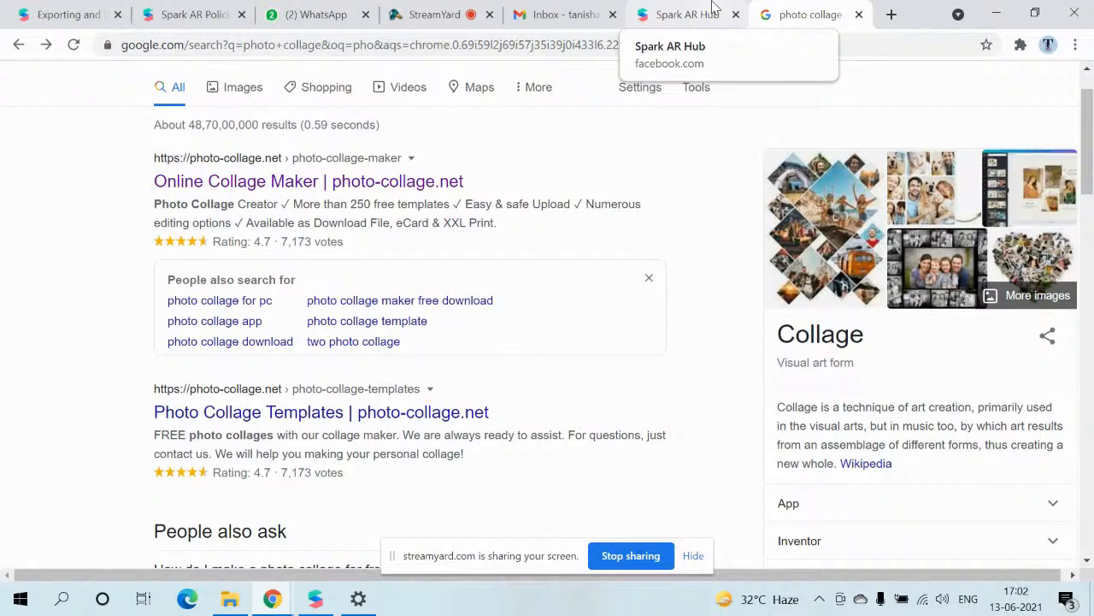
Step: Search Google for "spark ar labs" in another new tab and open the Spark AR Studio website
click(714, 7)
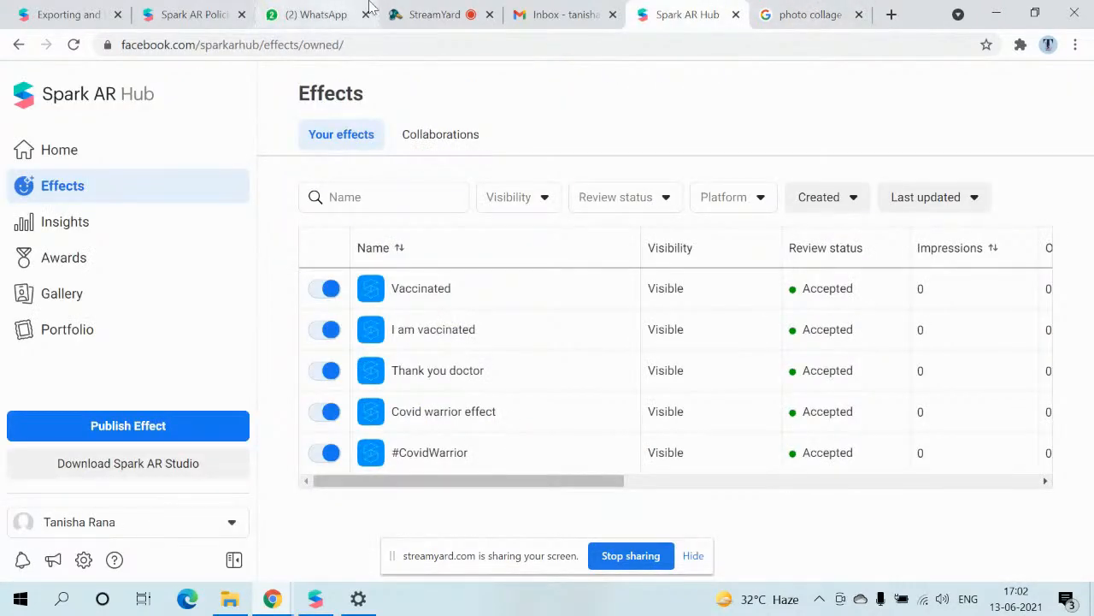
click(892, 14)
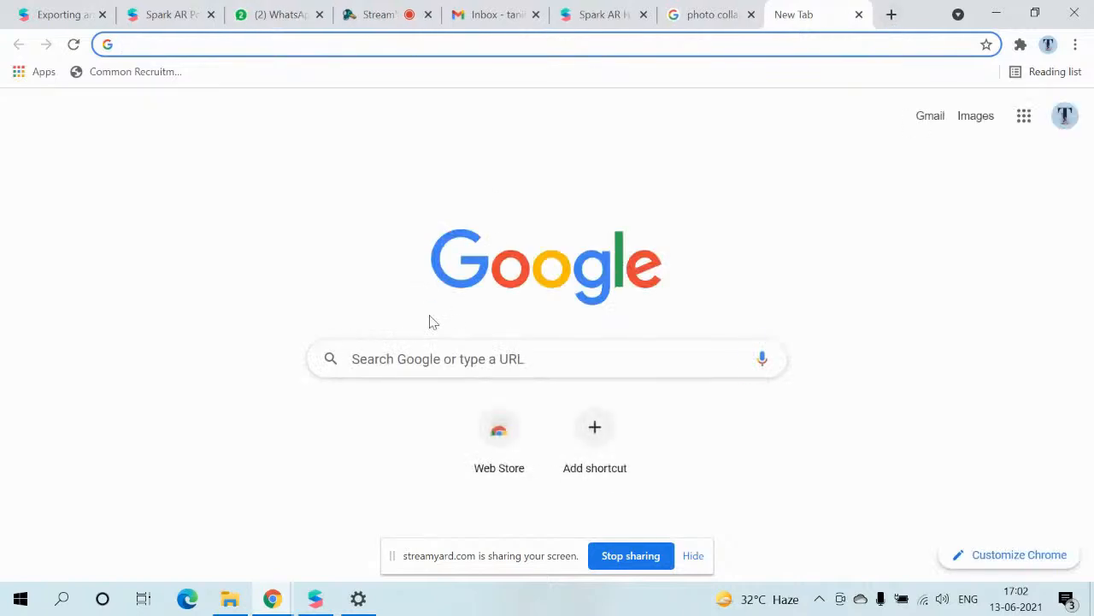
click(410, 359)
text(spa)
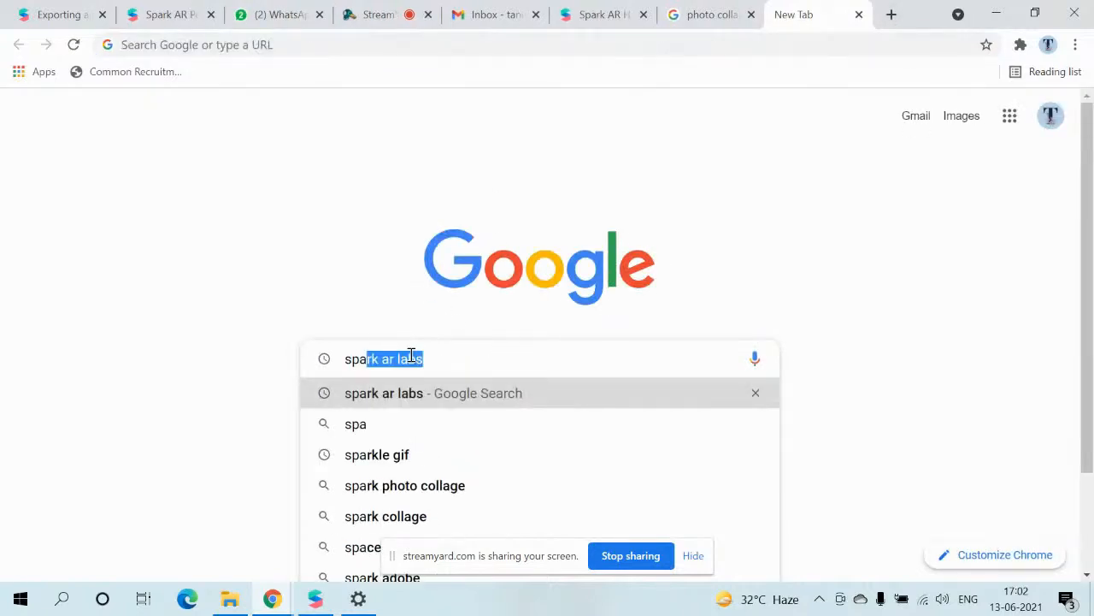
key(Return)
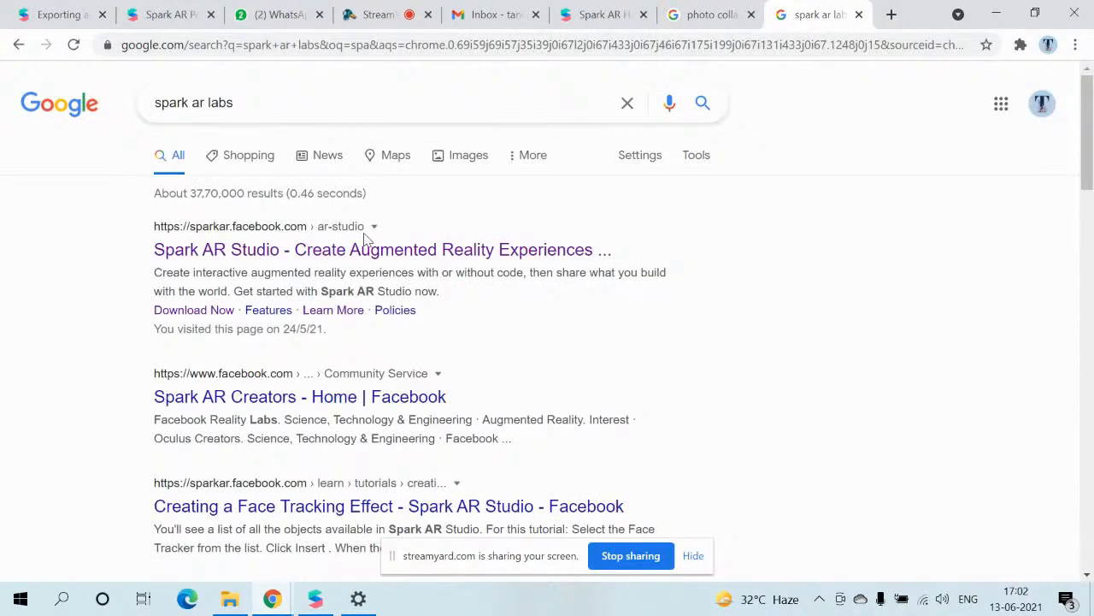
click(362, 249)
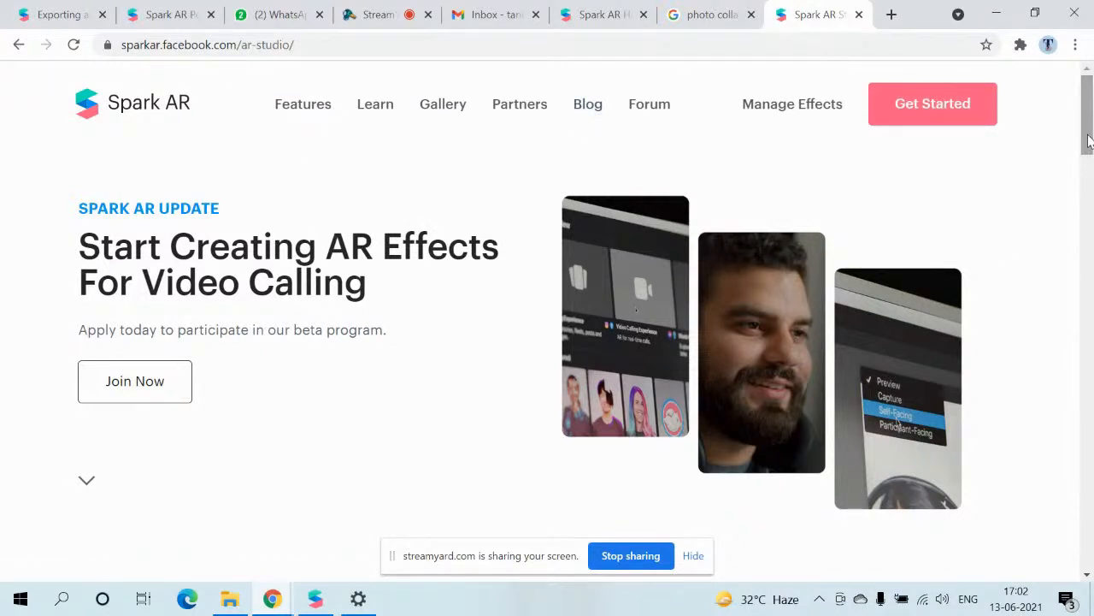
Step: Find the Face Reference Assets on the Downloads page of the Learn section and download them
click(377, 105)
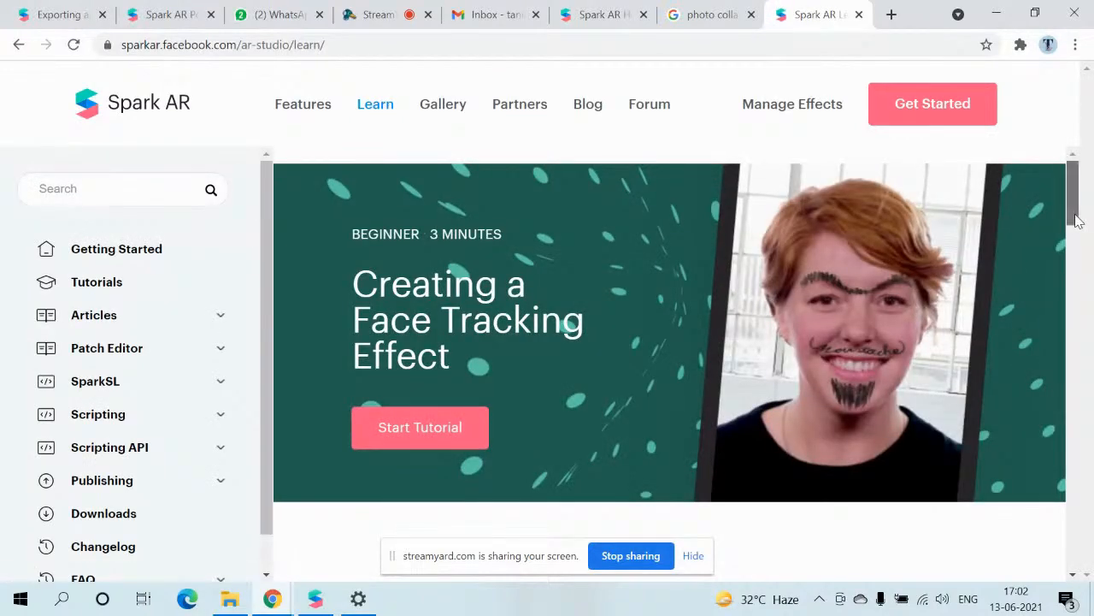
scroll(1011, 270, down, 3)
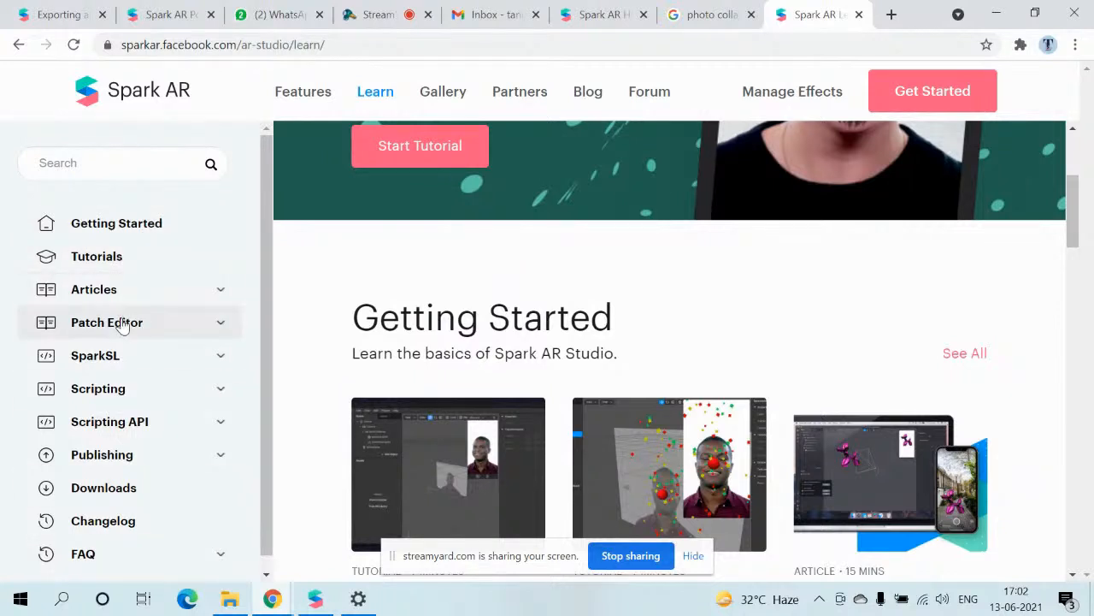
click(119, 503)
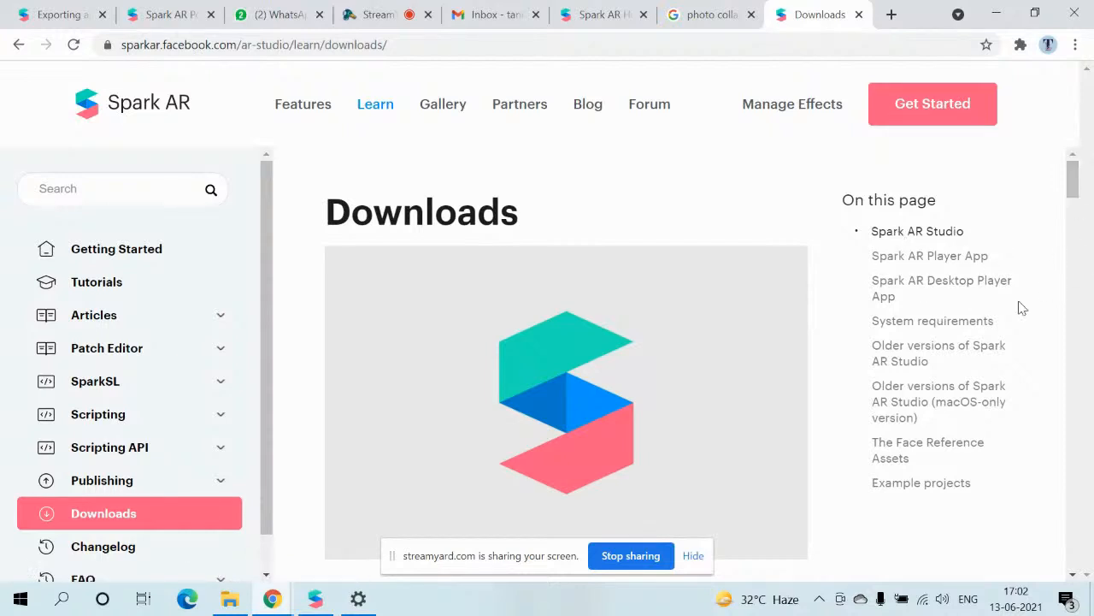
click(928, 450)
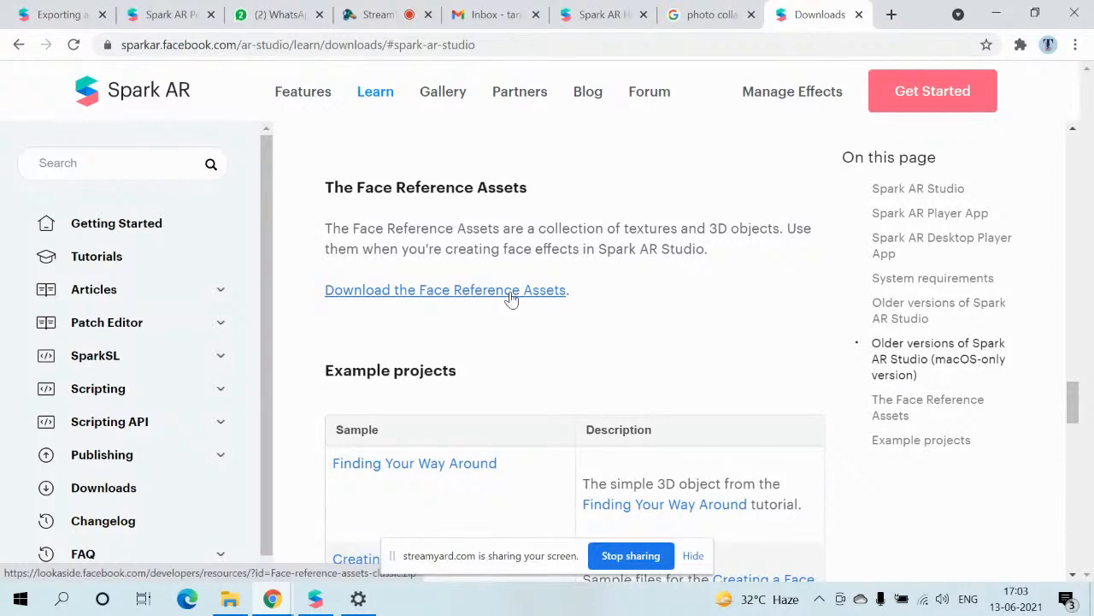
click(510, 293)
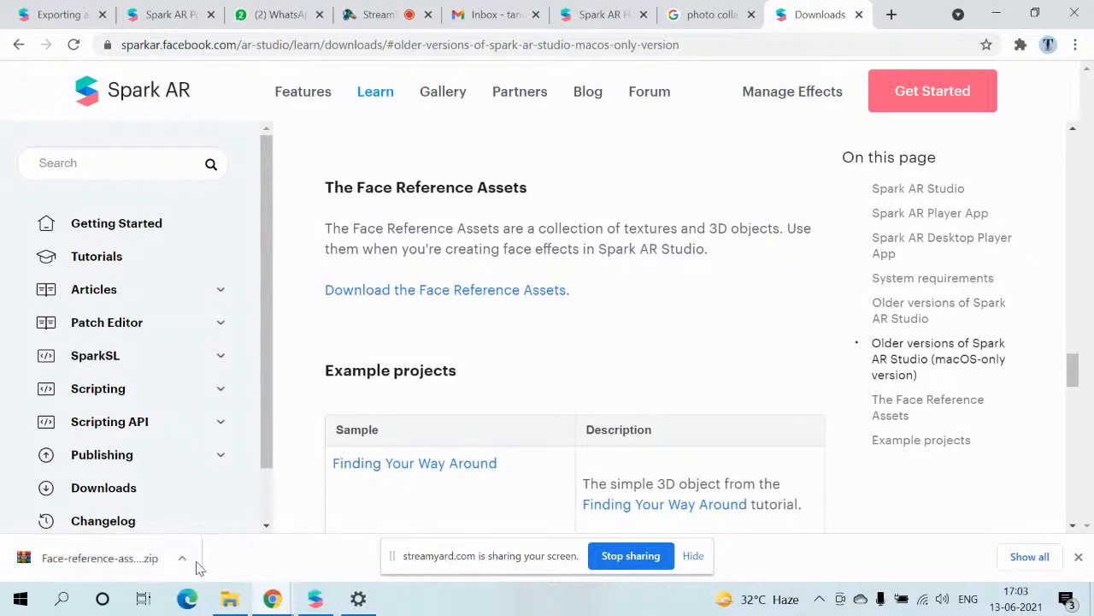
Step: Return to the photo collage search results and open the PhotoCollage.com online collage maker
click(706, 15)
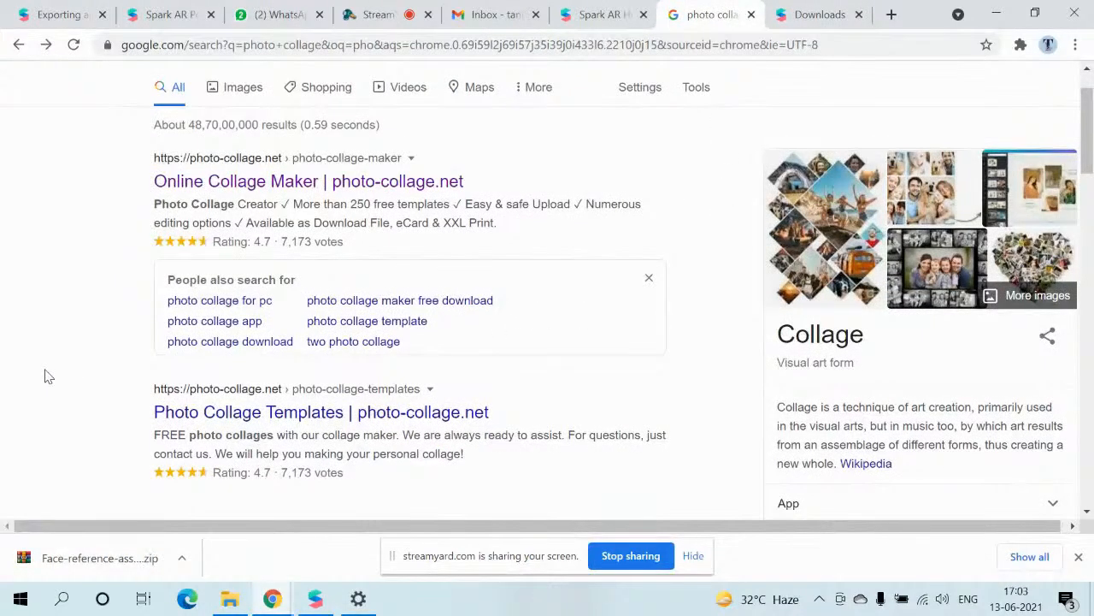
scroll(47, 376, down, 5)
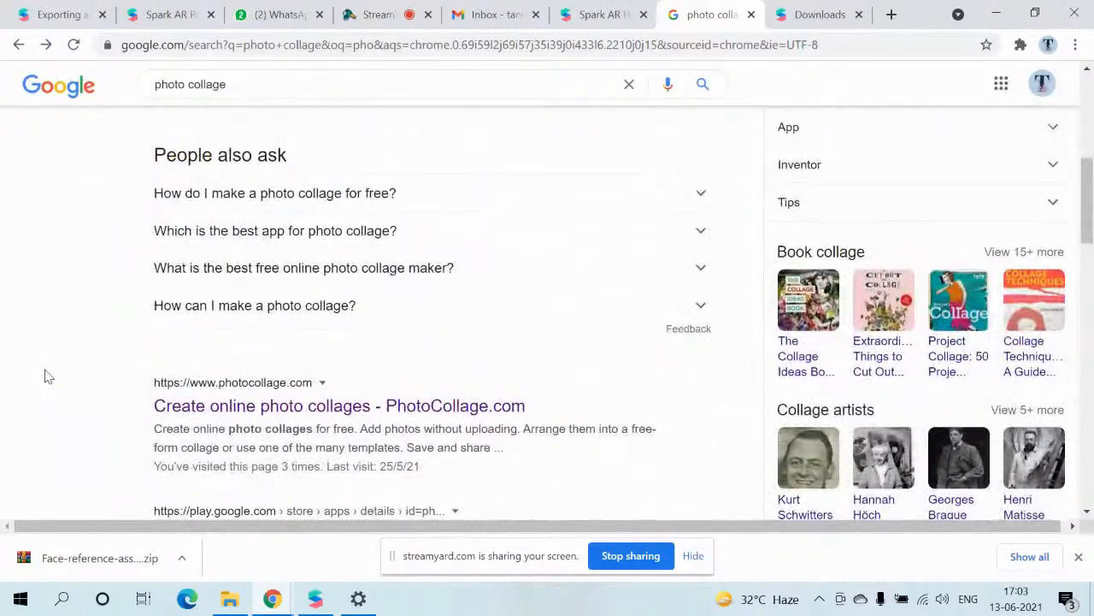
click(185, 411)
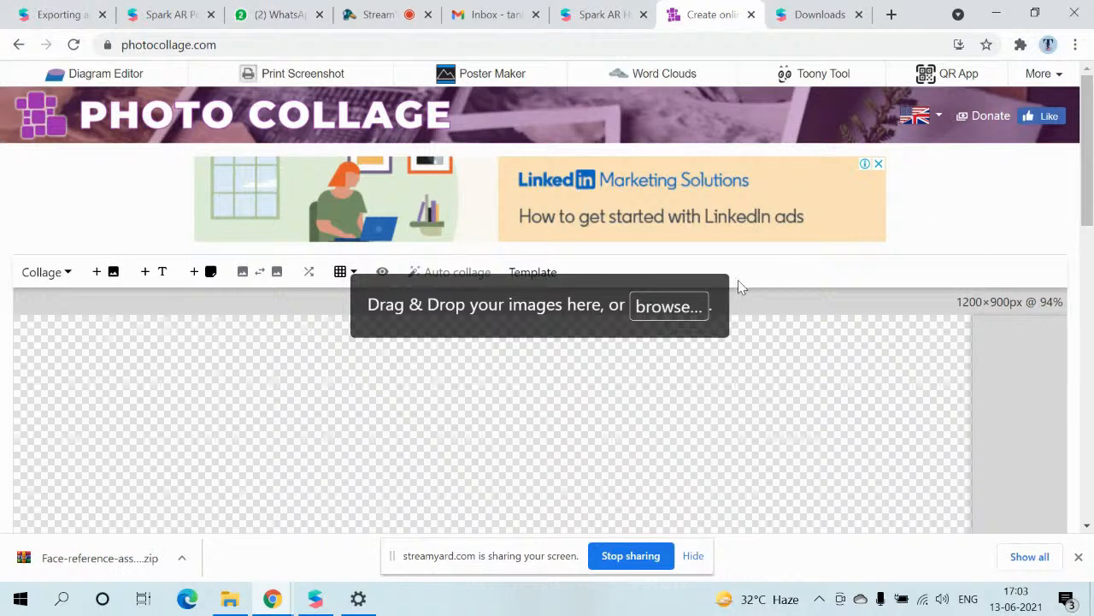
Step: Add the faceMasculine image from the Desktop's FaceAssets Textures folder to the collage
click(650, 315)
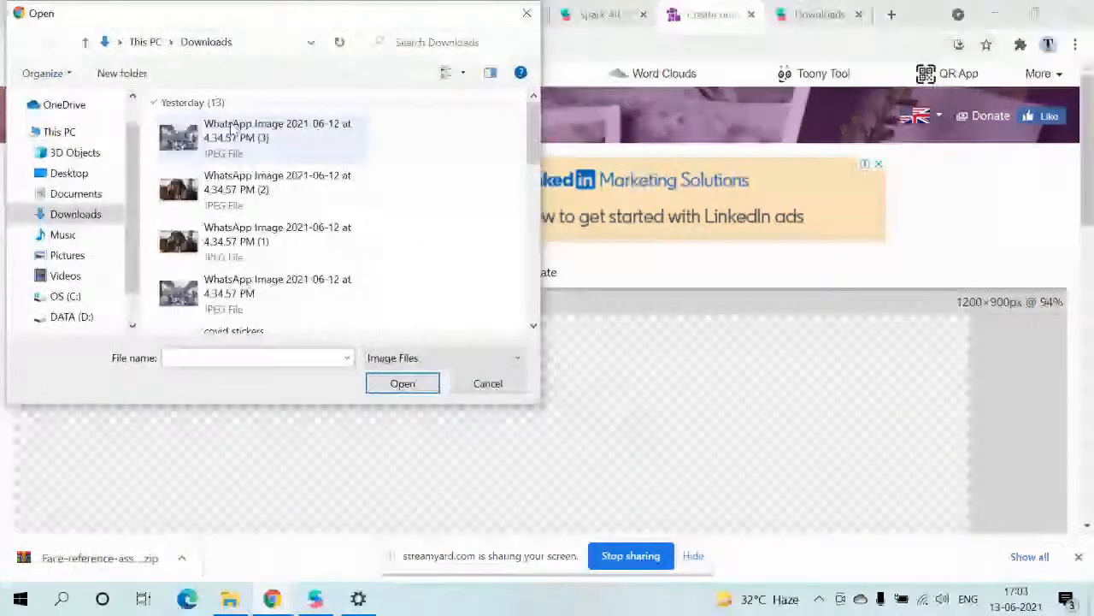
click(95, 175)
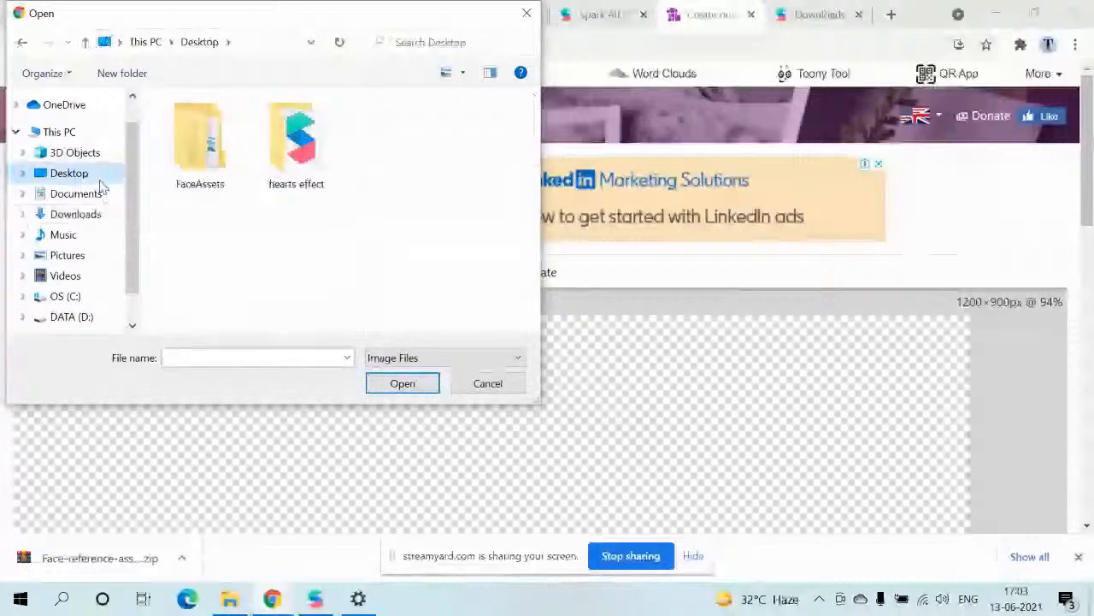
click(208, 142)
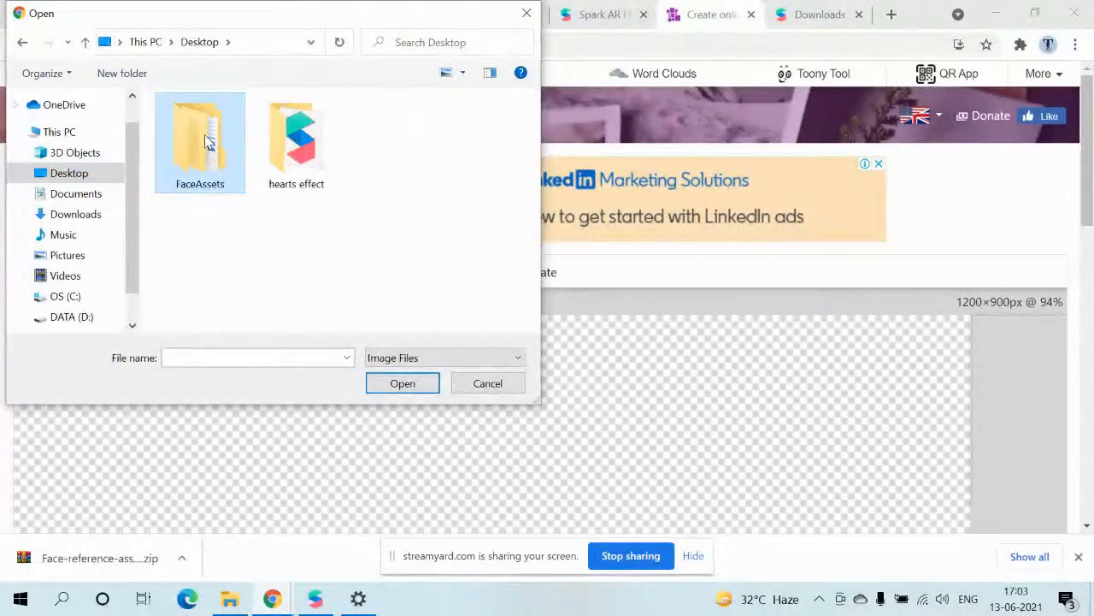
double_click(208, 142)
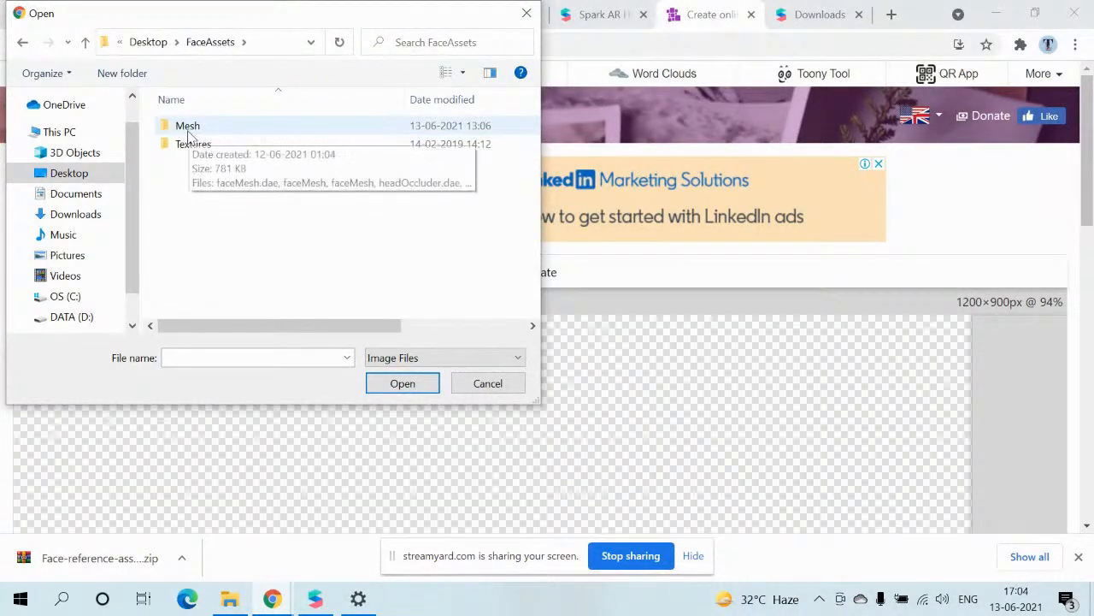
click(195, 150)
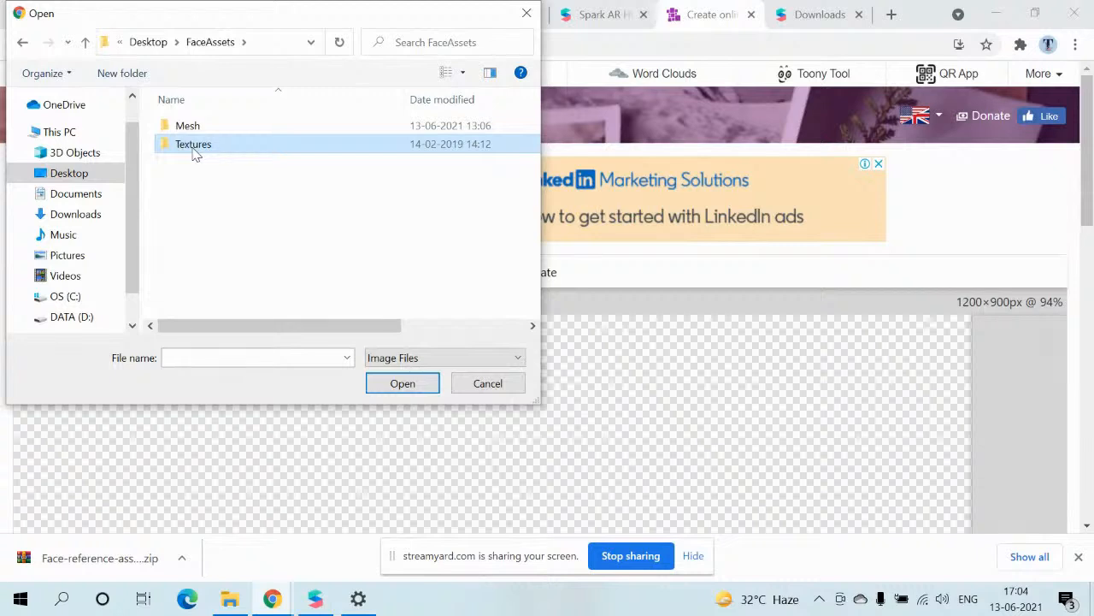
double_click(195, 150)
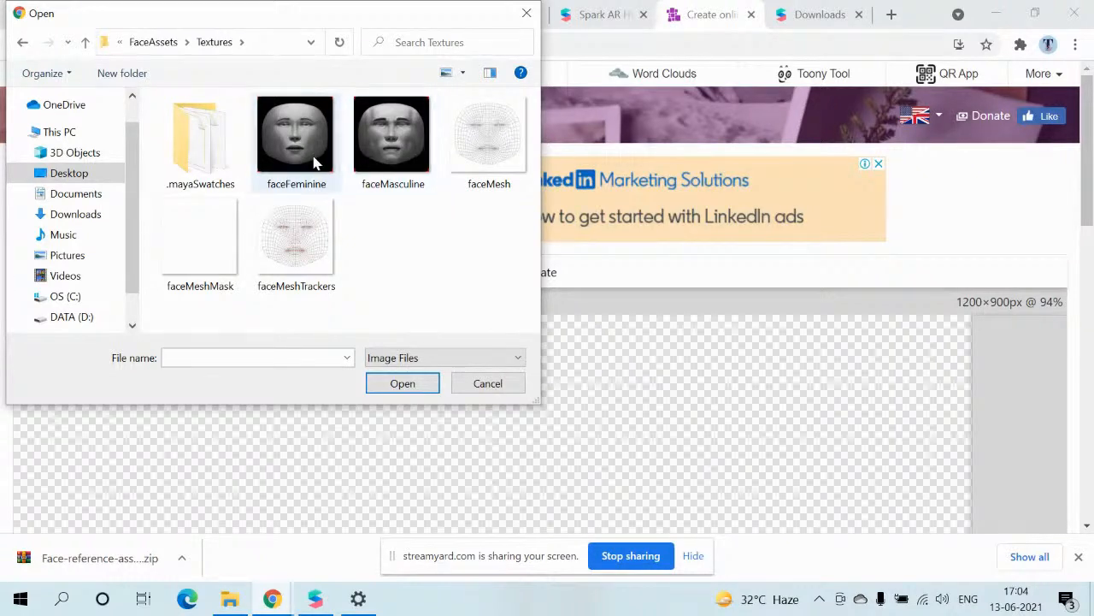
click(391, 163)
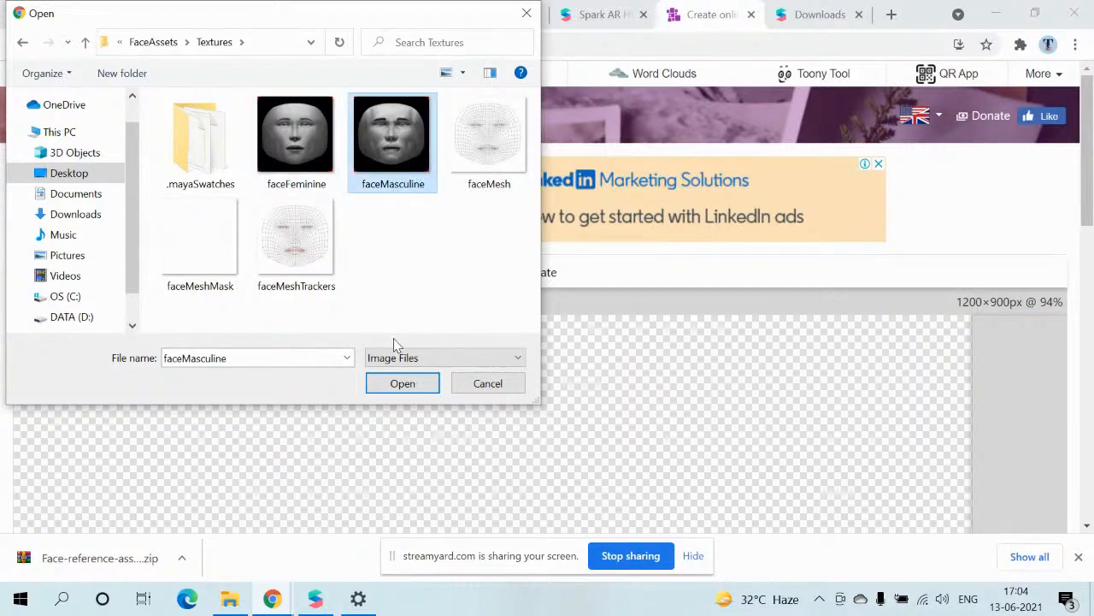
click(400, 383)
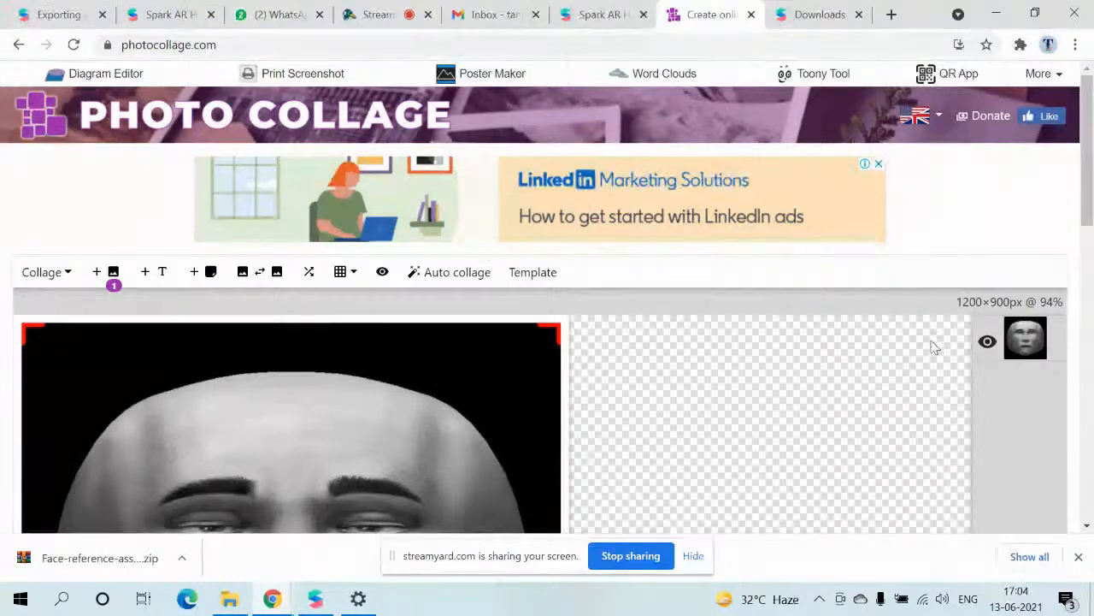
Step: Set the face image's border width to 0
drag(1090, 196, 1083, 276)
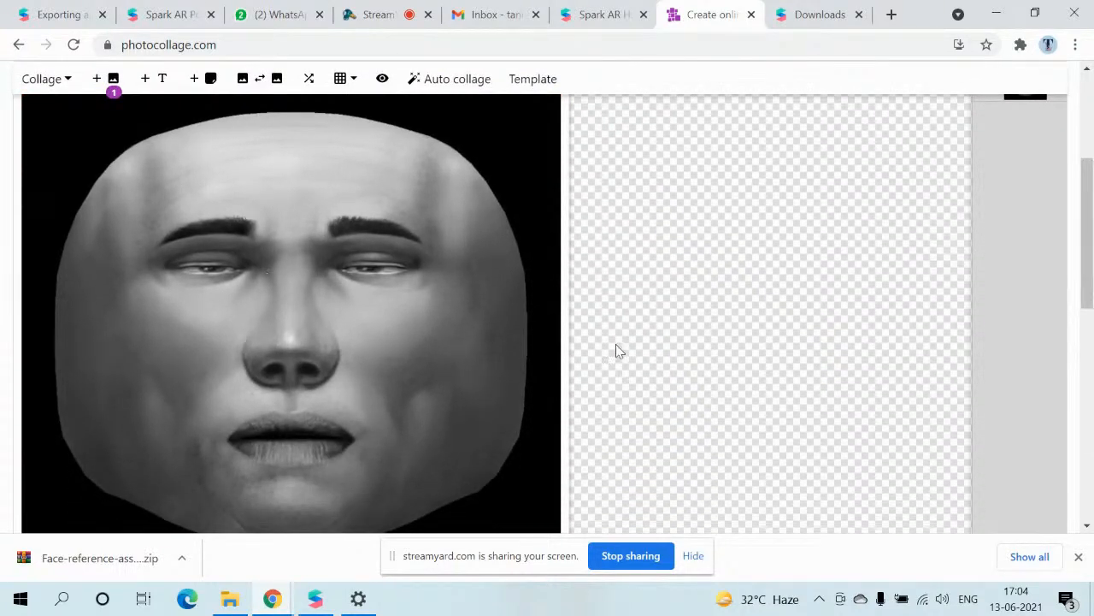
drag(1092, 156, 1091, 150)
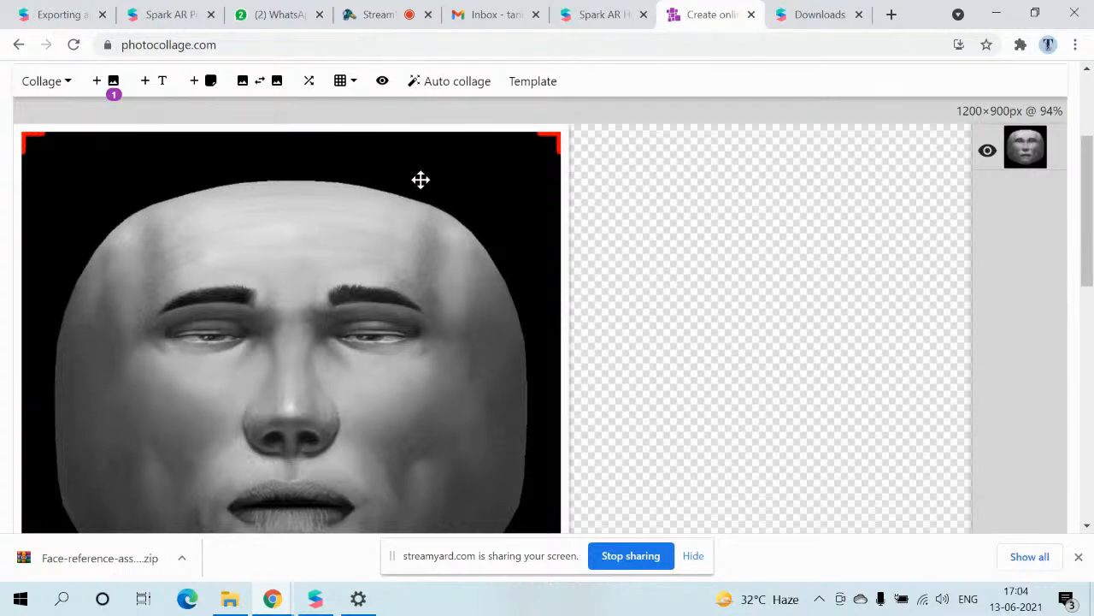
click(410, 223)
double_click(410, 223)
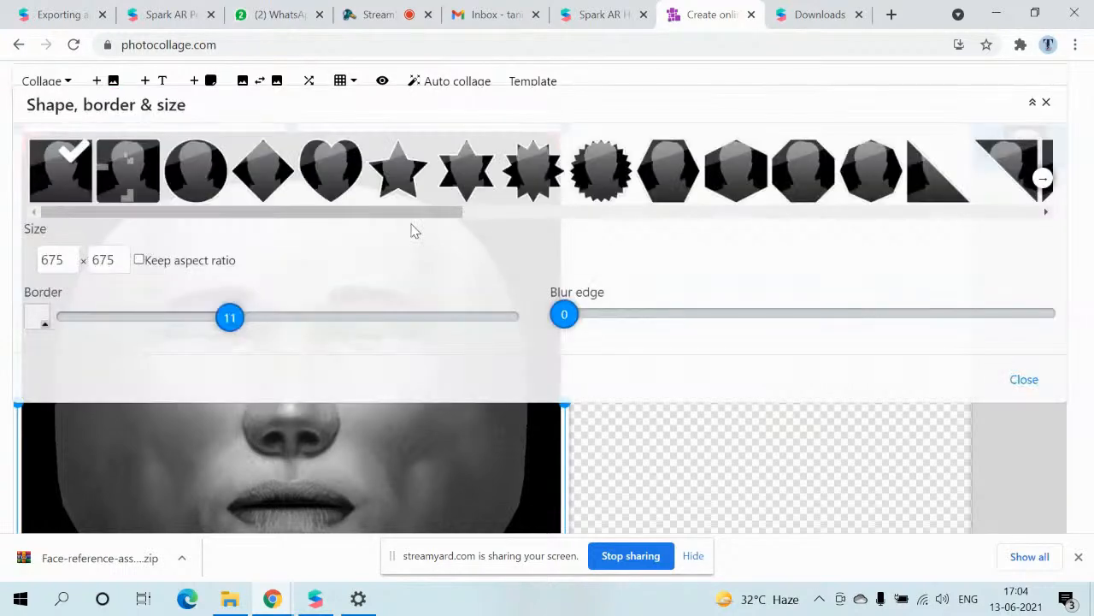
drag(230, 322, 43, 323)
right_click(43, 323)
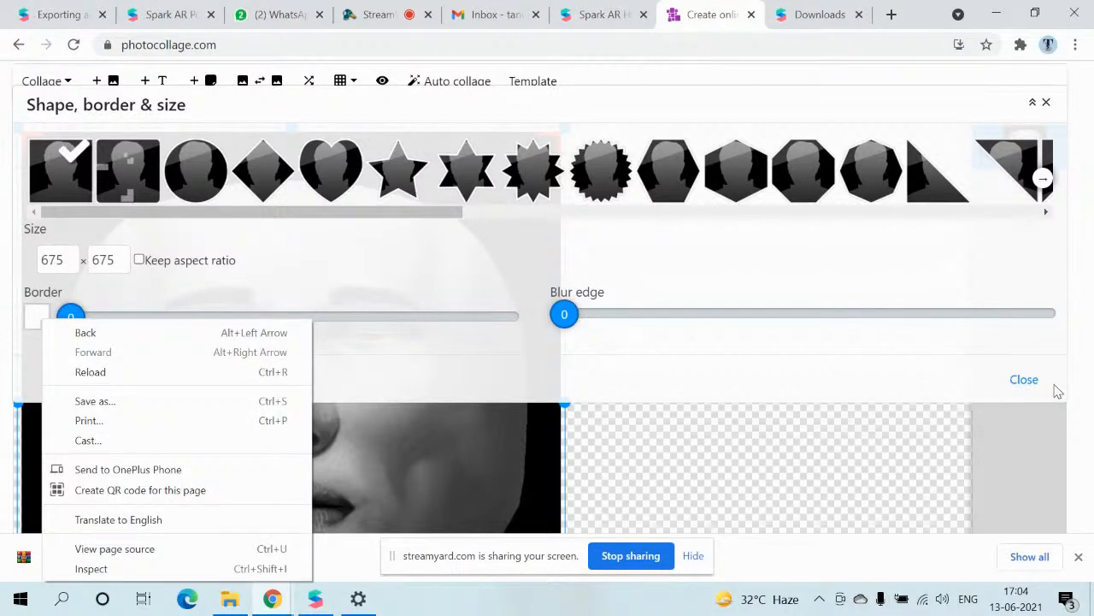
click(1026, 380)
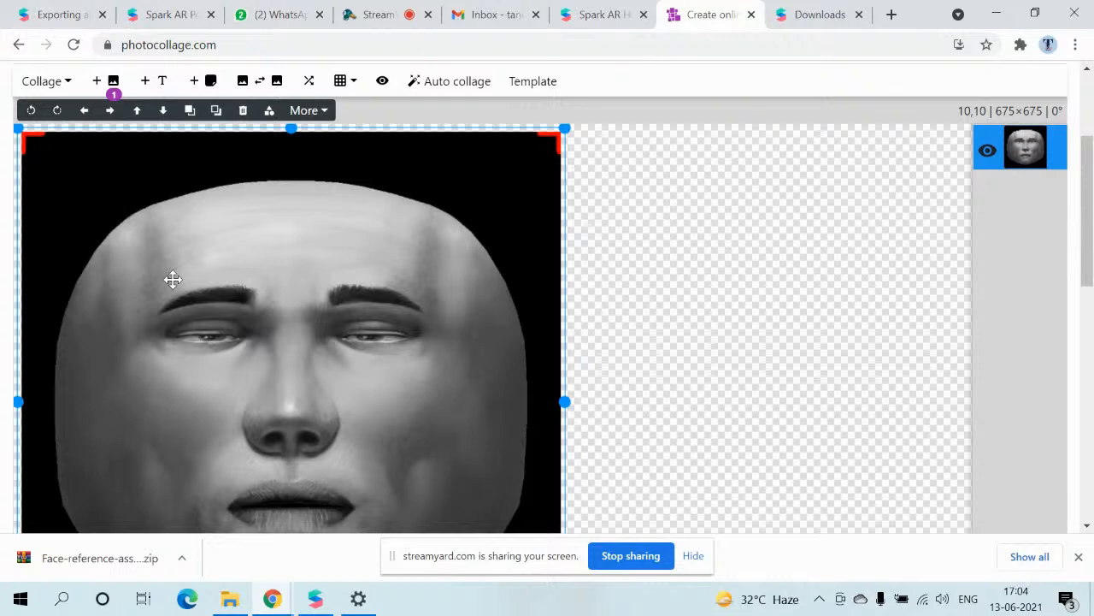
Step: Set the collage's canvas to a custom screen size of 675x675
click(69, 83)
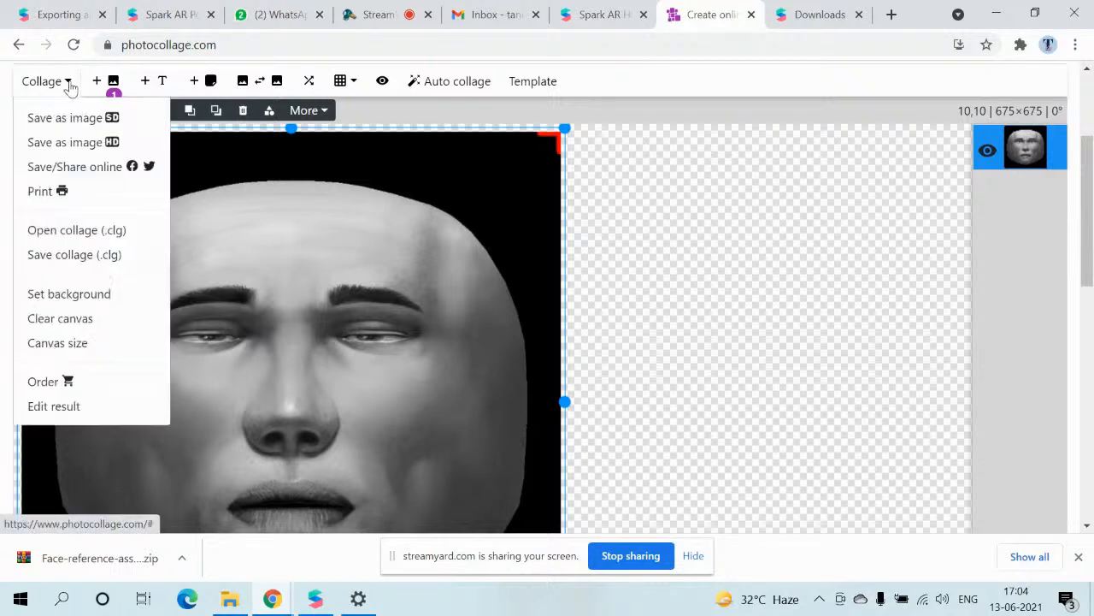
click(57, 347)
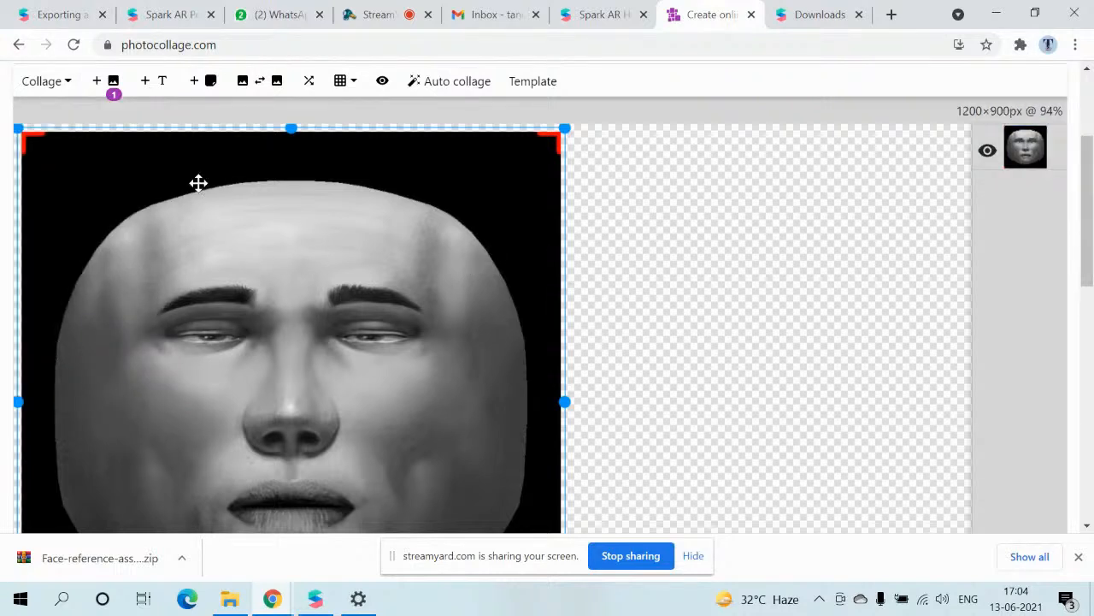
click(51, 81)
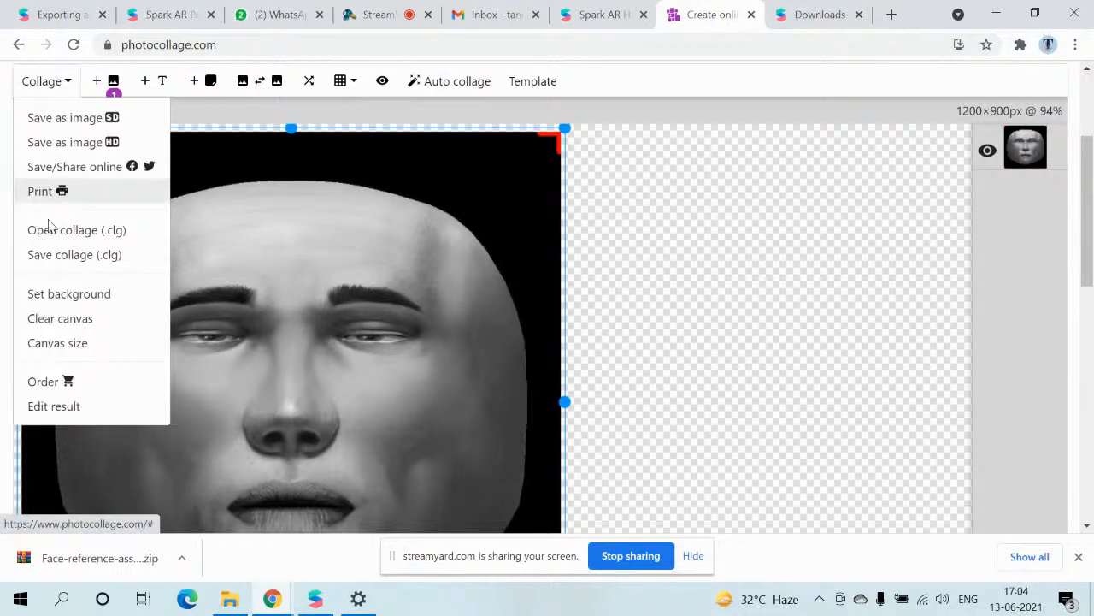
click(53, 346)
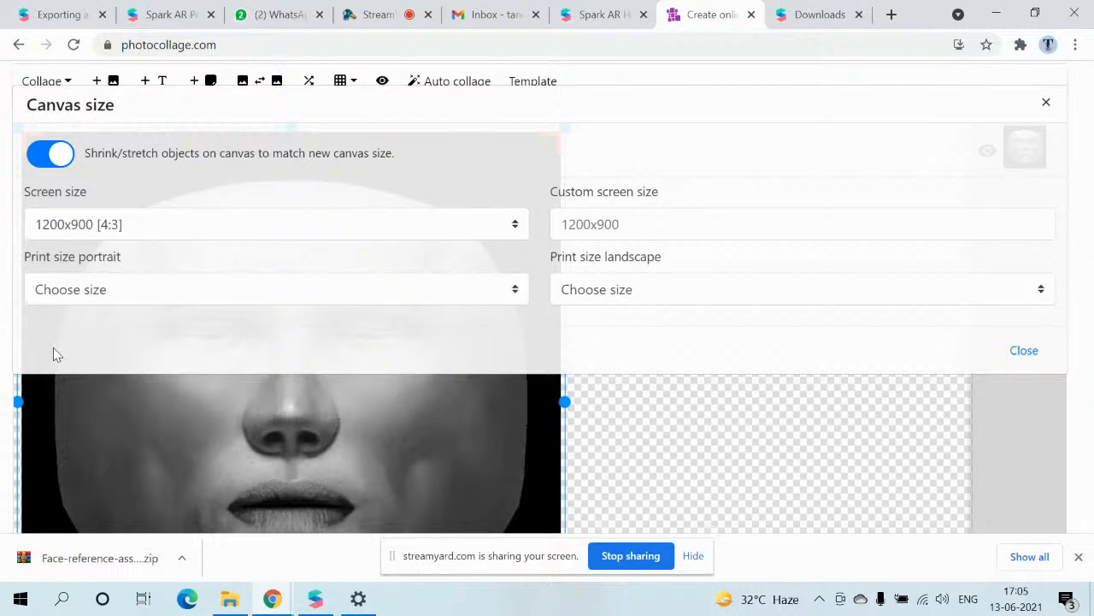
click(651, 234)
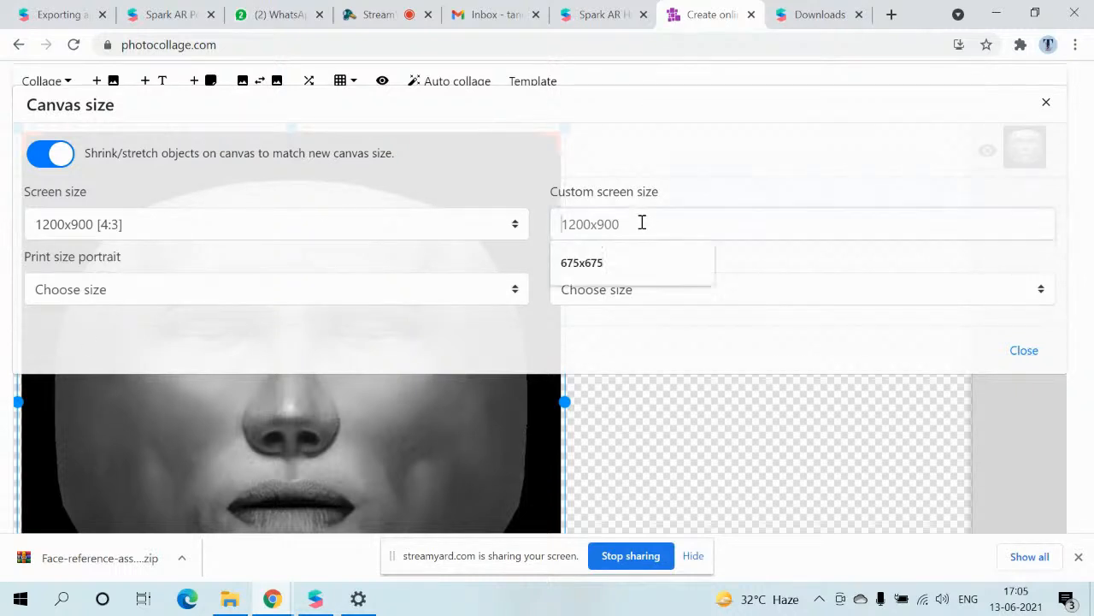
click(628, 266)
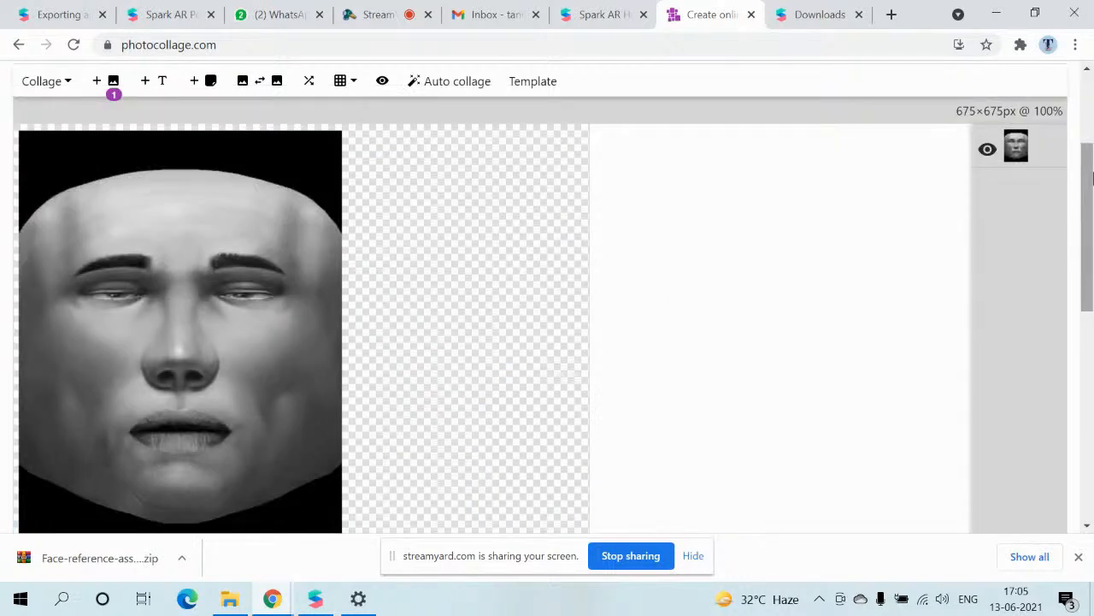
Step: Stretch the face image to about 653×606 px so it nearly fills the square canvas
drag(1093, 186, 1093, 189)
click(309, 276)
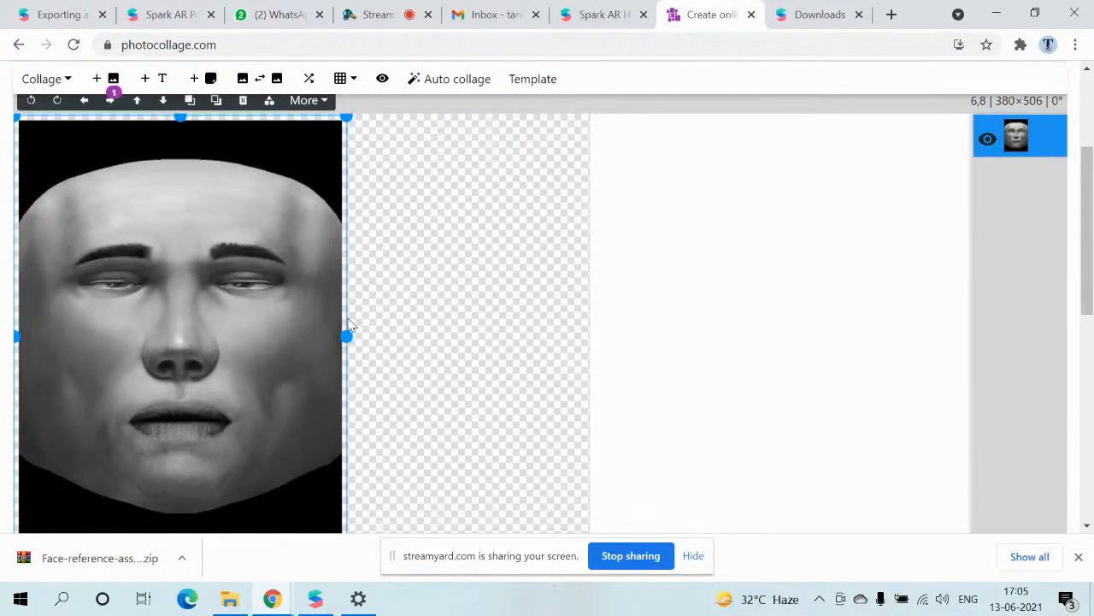
drag(346, 336, 516, 366)
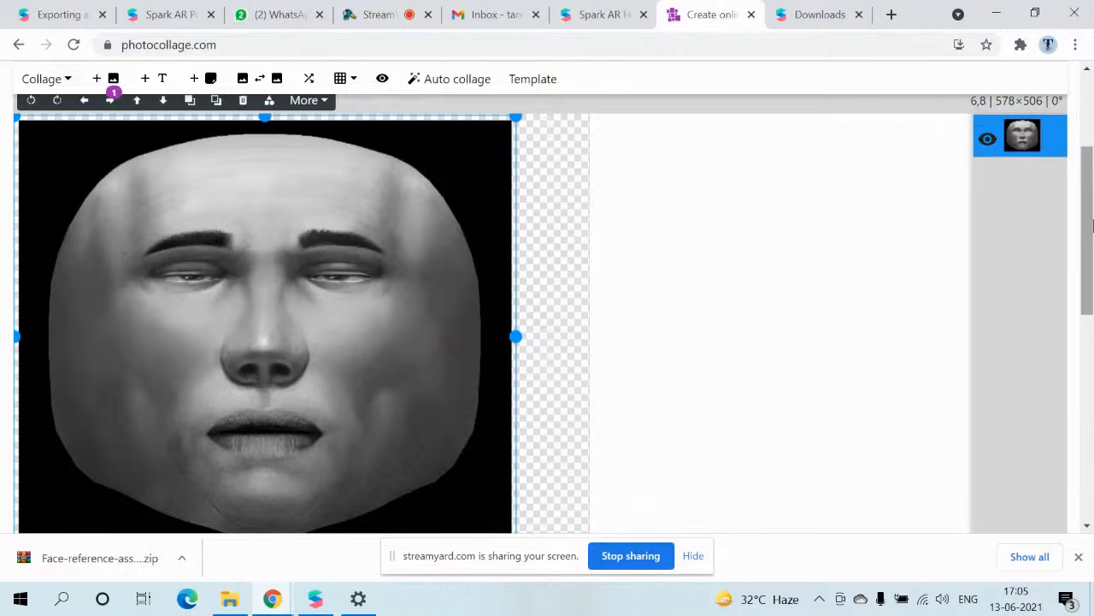
mouse_move(1092, 225)
mouse_down()
mouse_move(1092, 251)
mouse_move(1092, 236)
mouse_up()
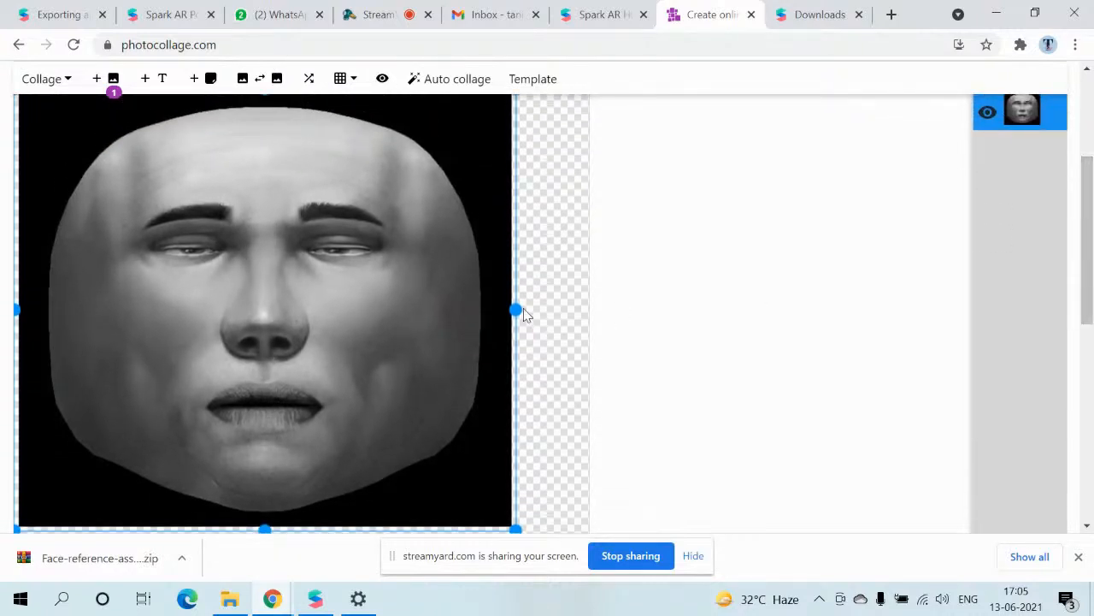
drag(516, 308, 529, 308)
drag(567, 312, 575, 311)
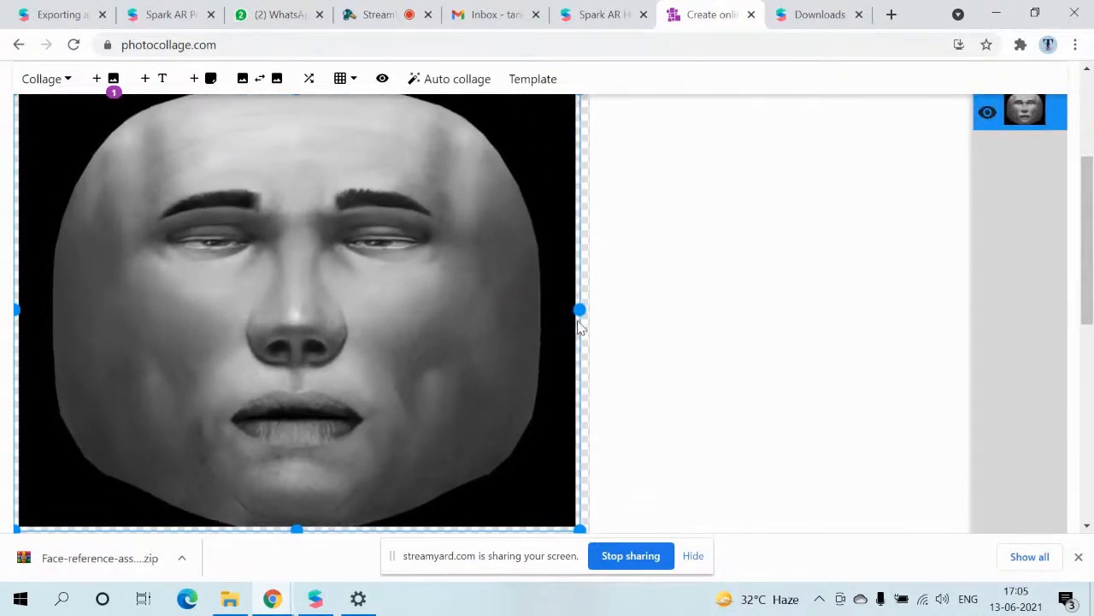
scroll(1091, 274, down, 1)
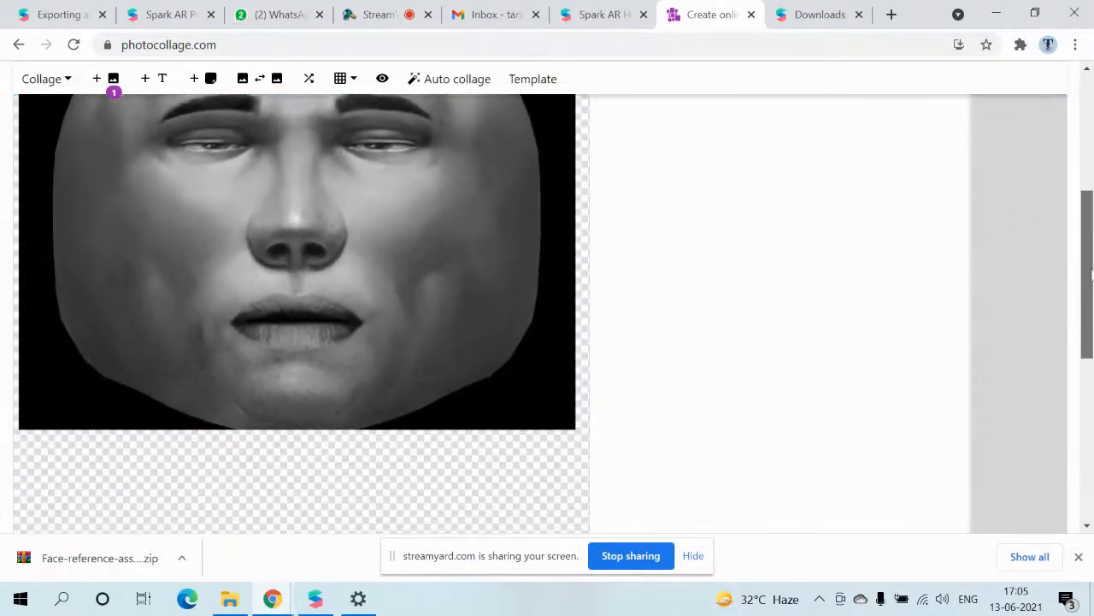
click(483, 301)
drag(297, 432, 297, 519)
drag(1091, 220, 1091, 176)
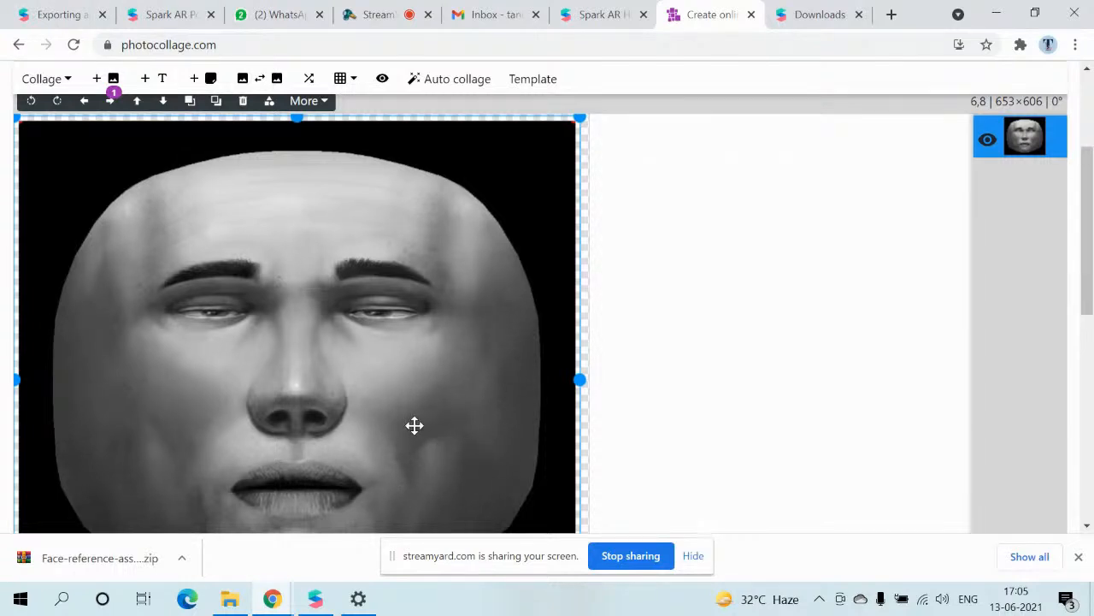
Step: Add the "vaccine sticker png" image from the Downloads folder to the collage
click(104, 79)
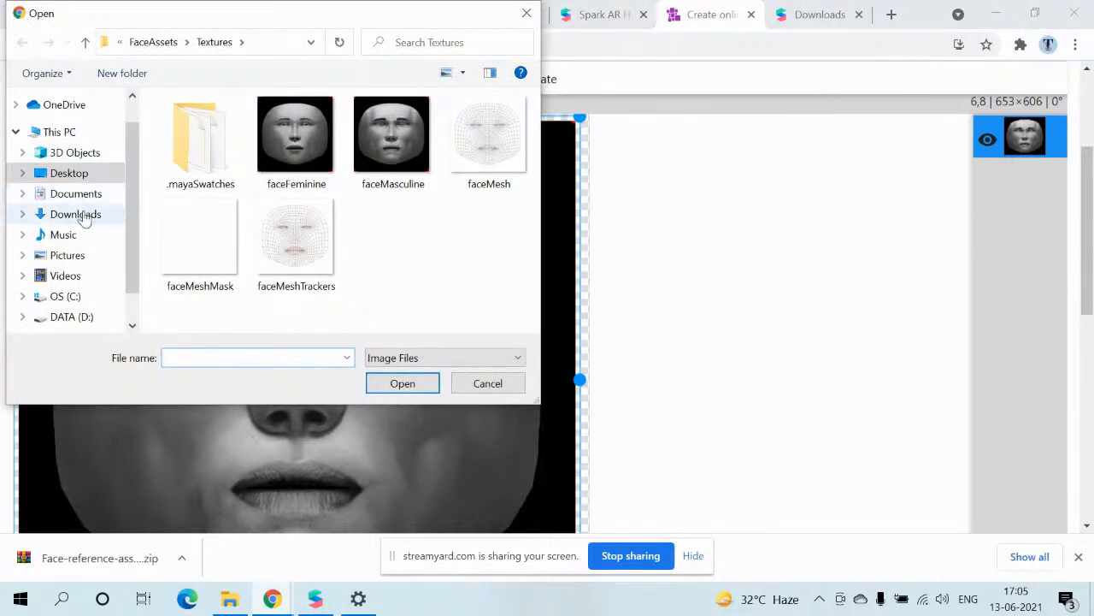
click(82, 215)
drag(534, 162, 535, 240)
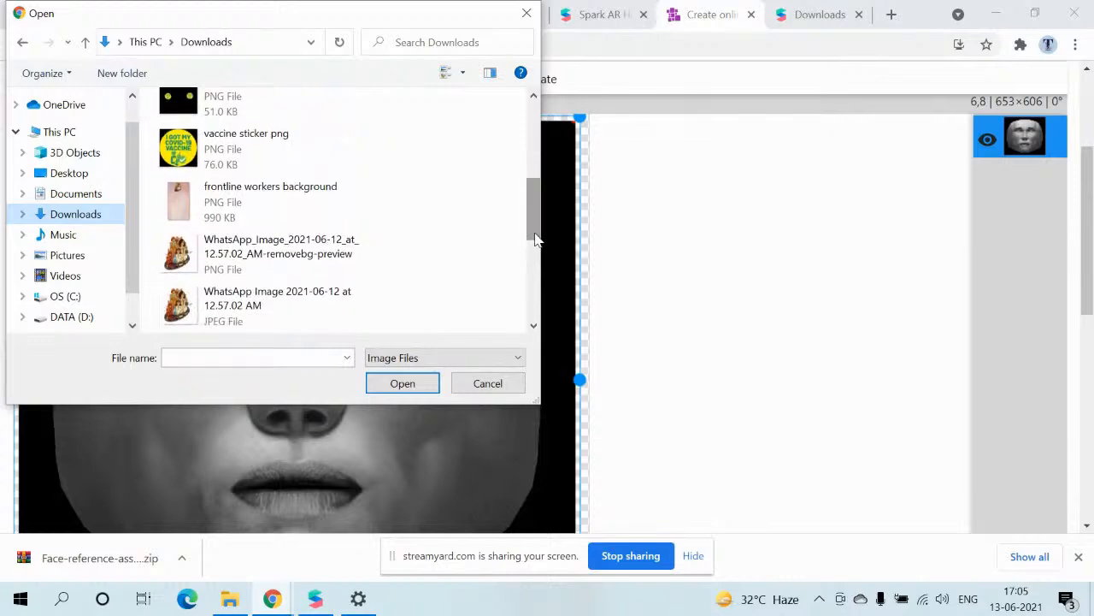
click(233, 149)
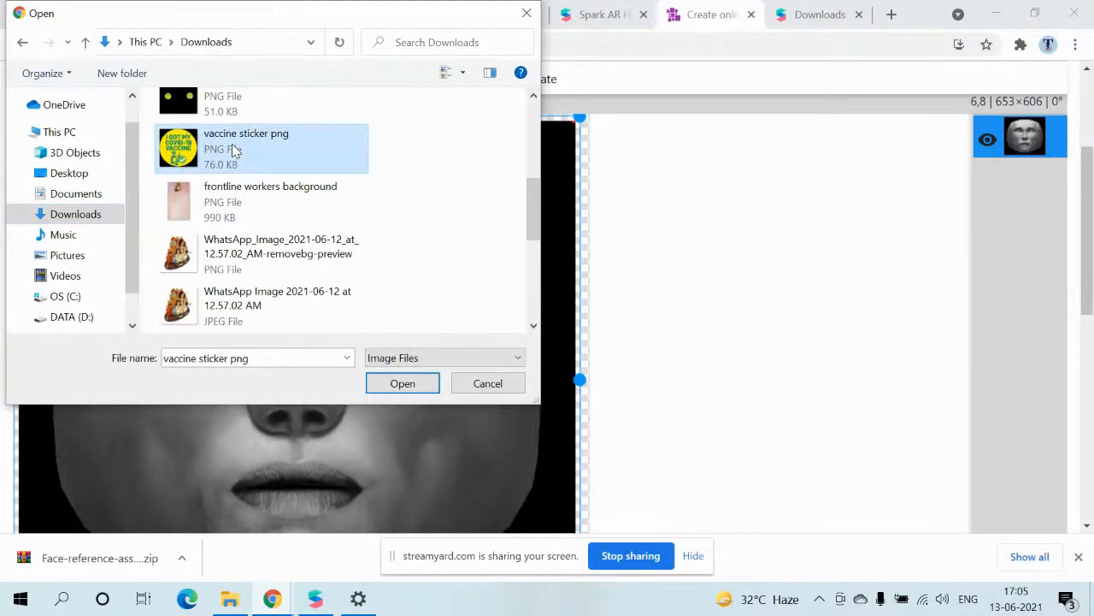
double_click(233, 150)
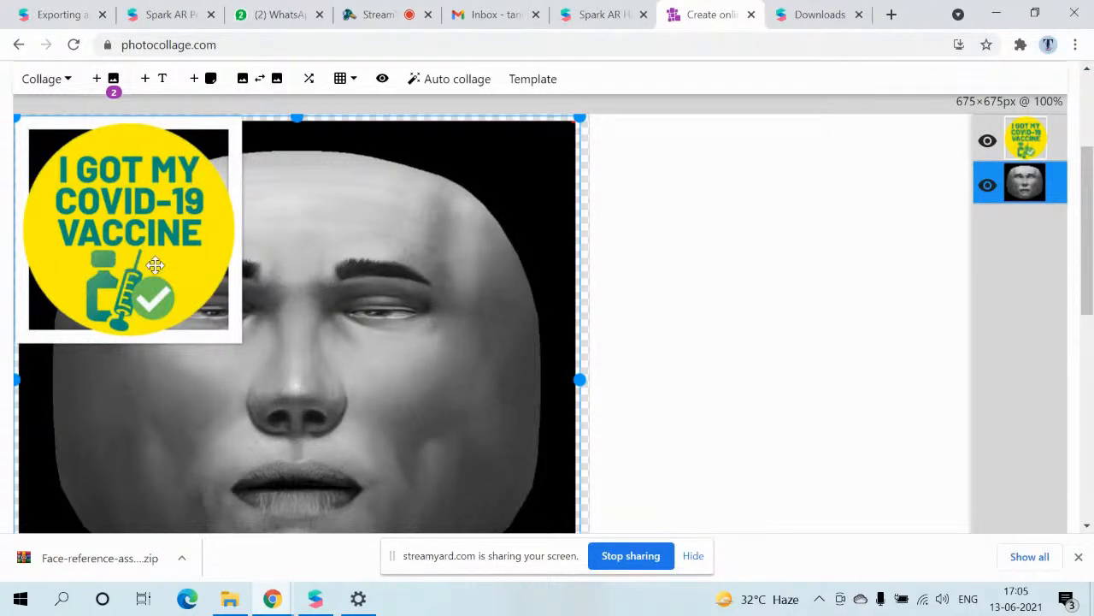
Step: Move the vaccine sticker to the middle of the face and set its border width to 0
drag(155, 265, 336, 353)
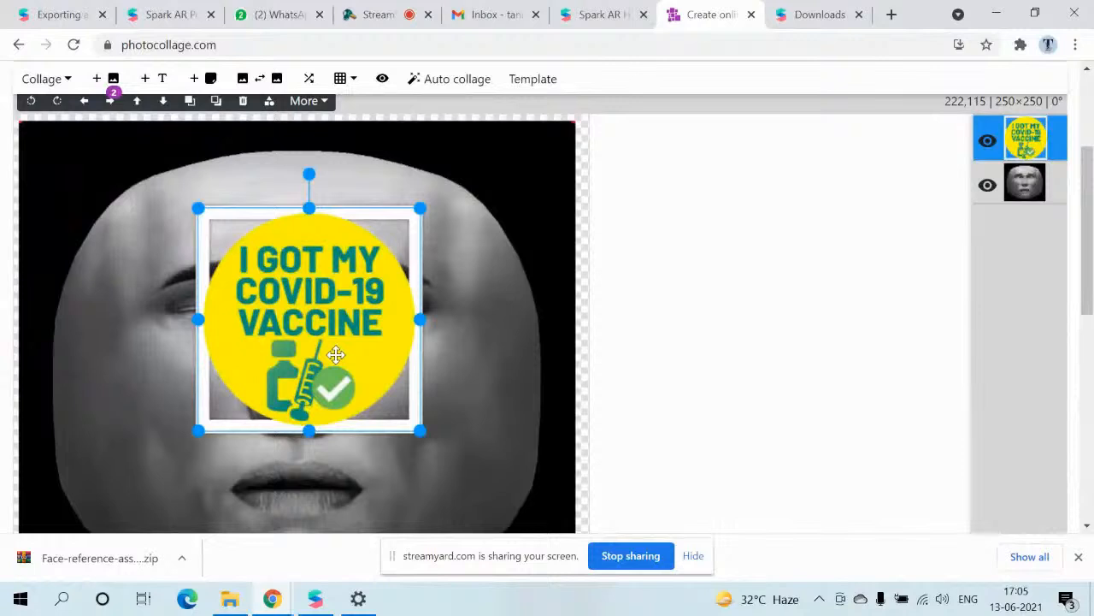
double_click(342, 293)
drag(190, 318, 71, 318)
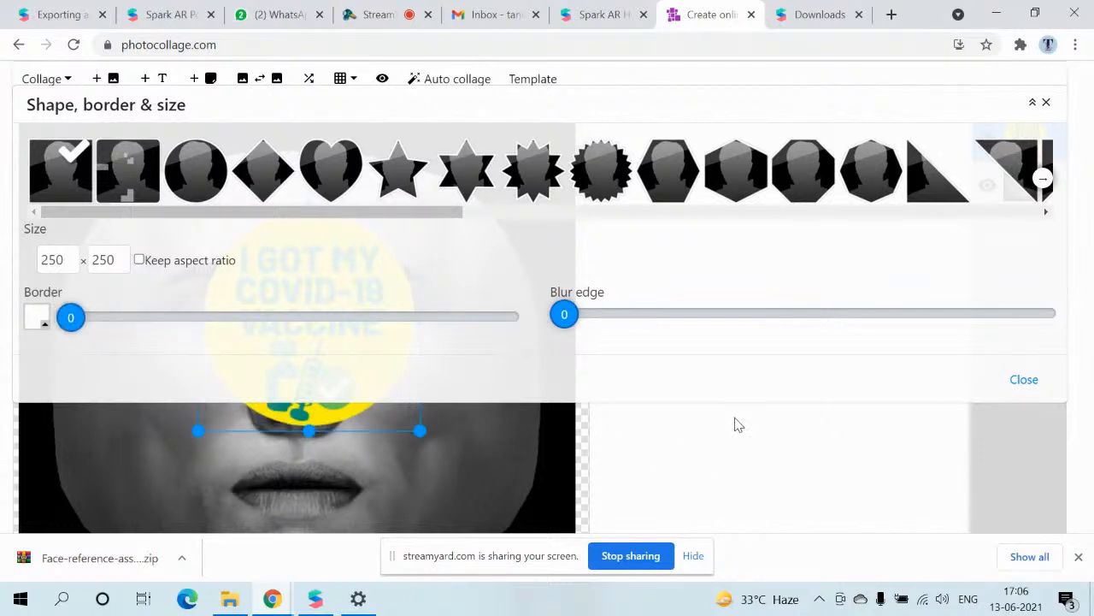
click(1025, 381)
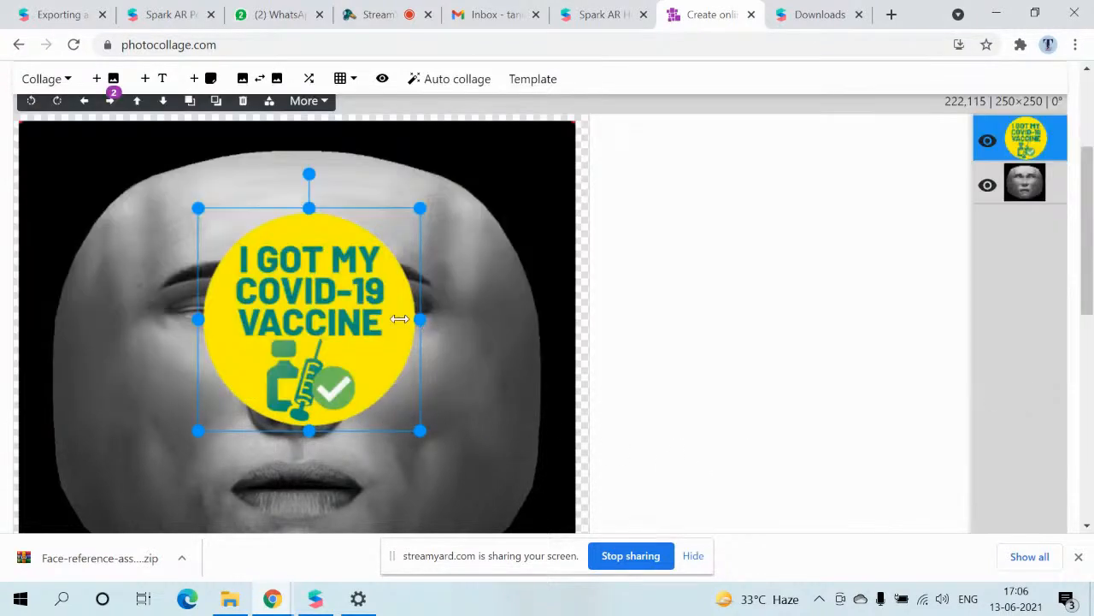
Step: Shrink the vaccine sticker to about 107×107 px and place it on the face's right-hand cheek
drag(197, 209, 320, 331)
drag(366, 374, 437, 427)
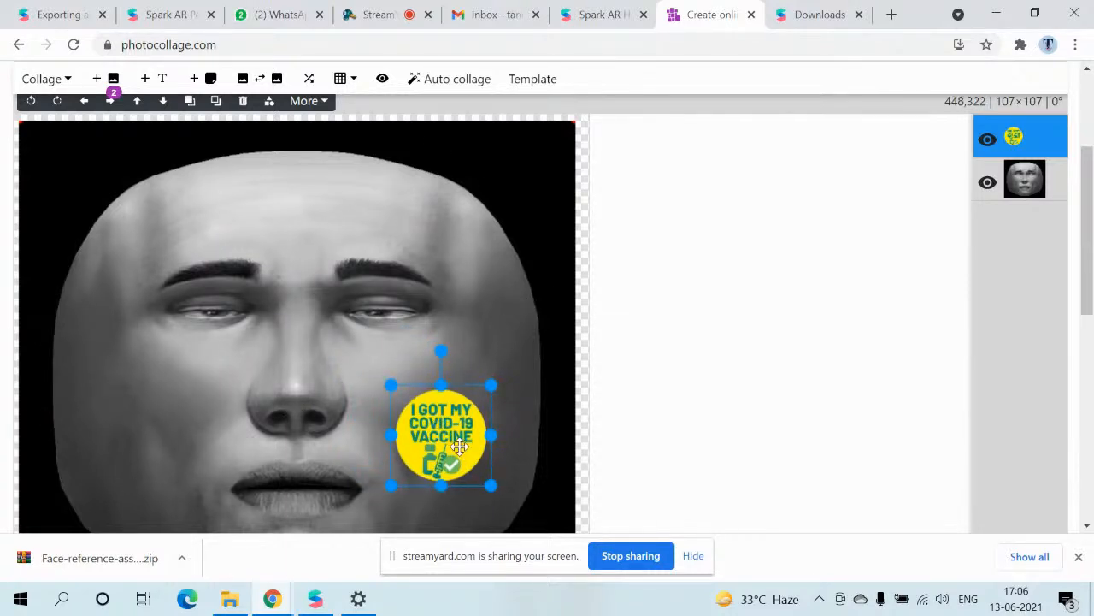
mouse_move(425, 434)
mouse_down()
mouse_move(301, 220)
mouse_move(274, 226)
mouse_move(347, 350)
mouse_move(436, 436)
mouse_up()
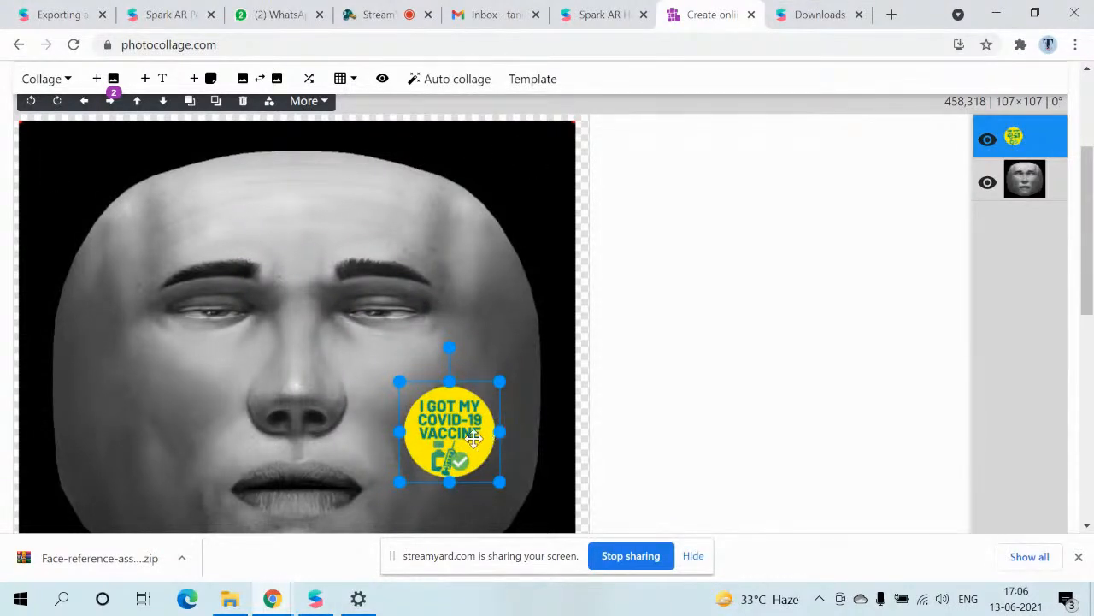
Step: Duplicate the vaccine sticker and place the copy level with it on the opposite cheek
key(ctrl+d)
drag(475, 440, 156, 432)
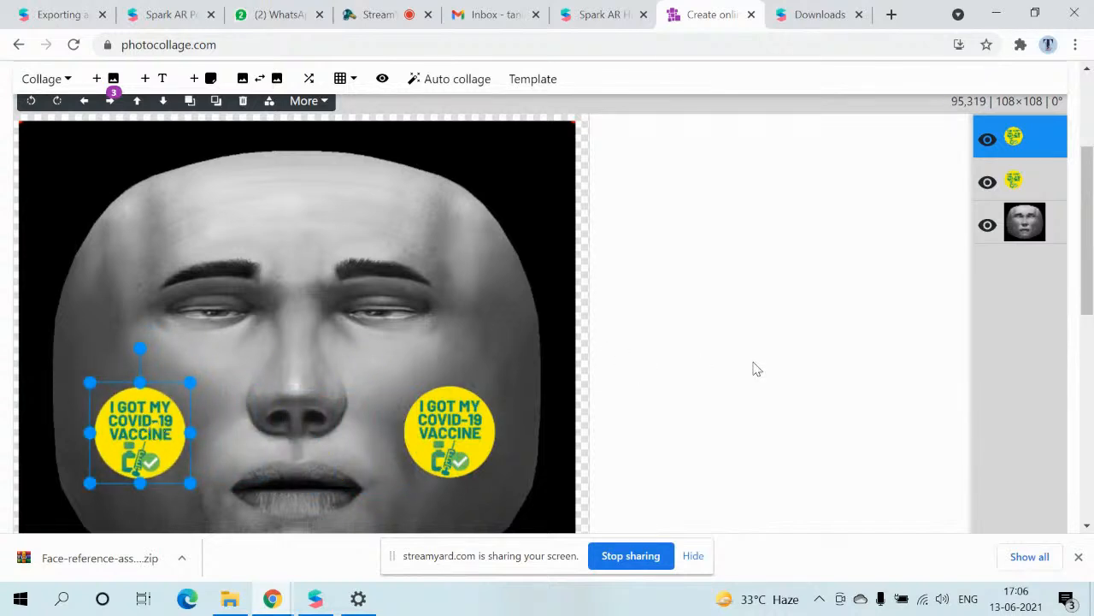
Step: Nudge the vaccine sticker on the face's right-hand cheek slightly upward, to about position 456,313
click(421, 358)
drag(455, 433, 453, 429)
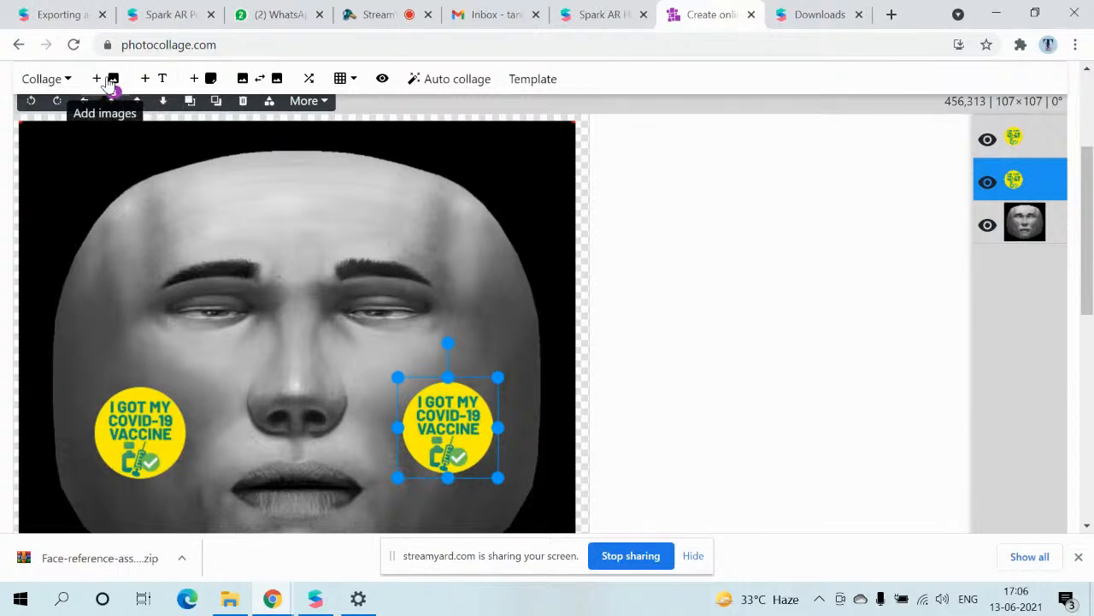
click(76, 81)
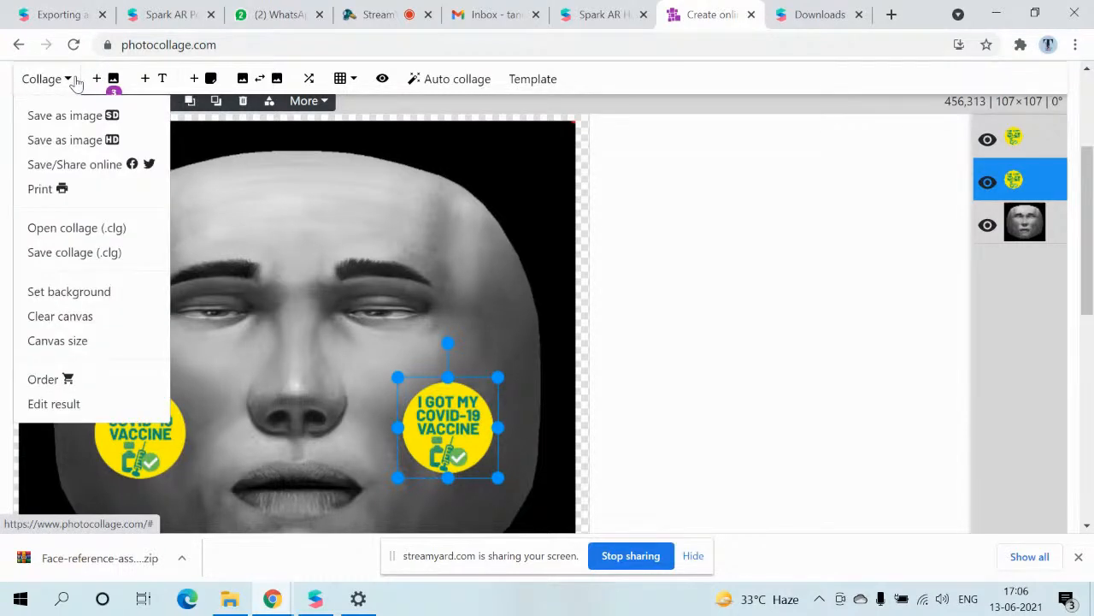
click(80, 115)
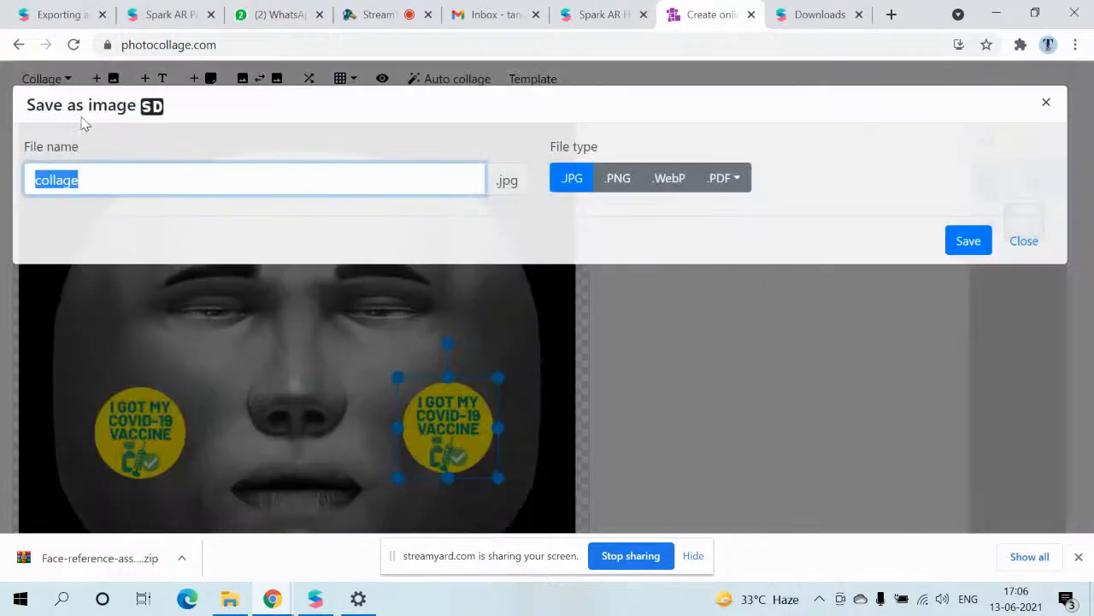
click(618, 178)
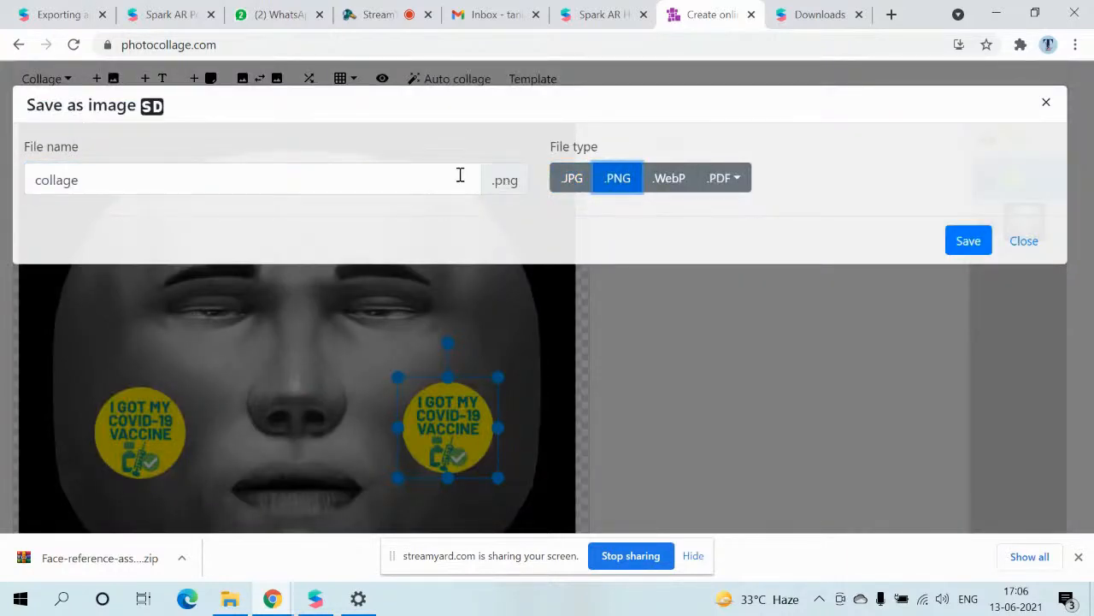
click(1039, 245)
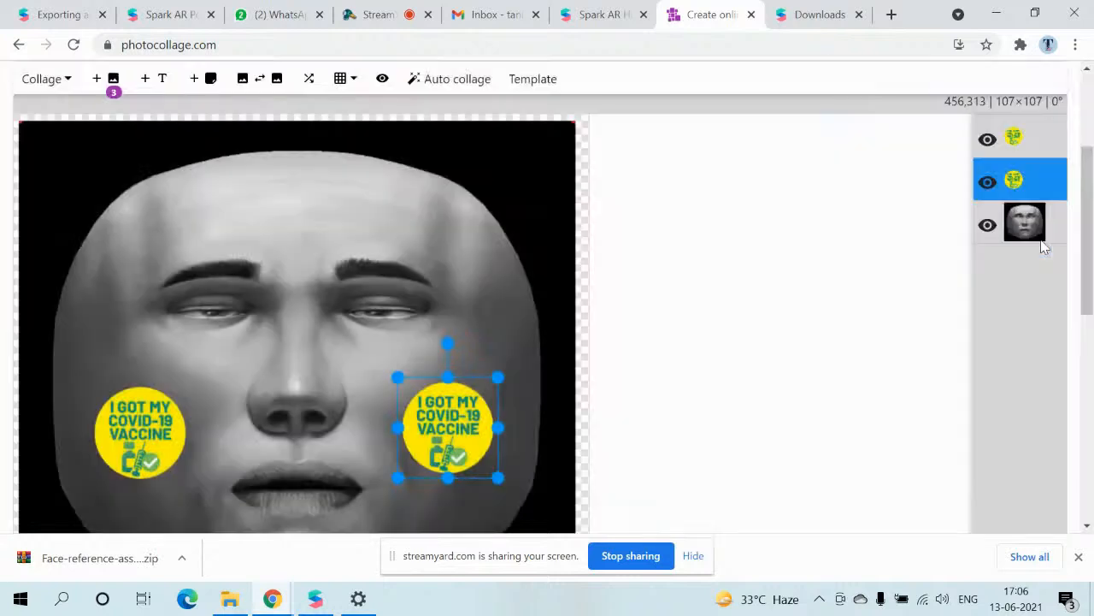
Step: Delete the face reference image from the collage and save the remaining stickers as an SD PNG image named vaccinated-1
click(503, 229)
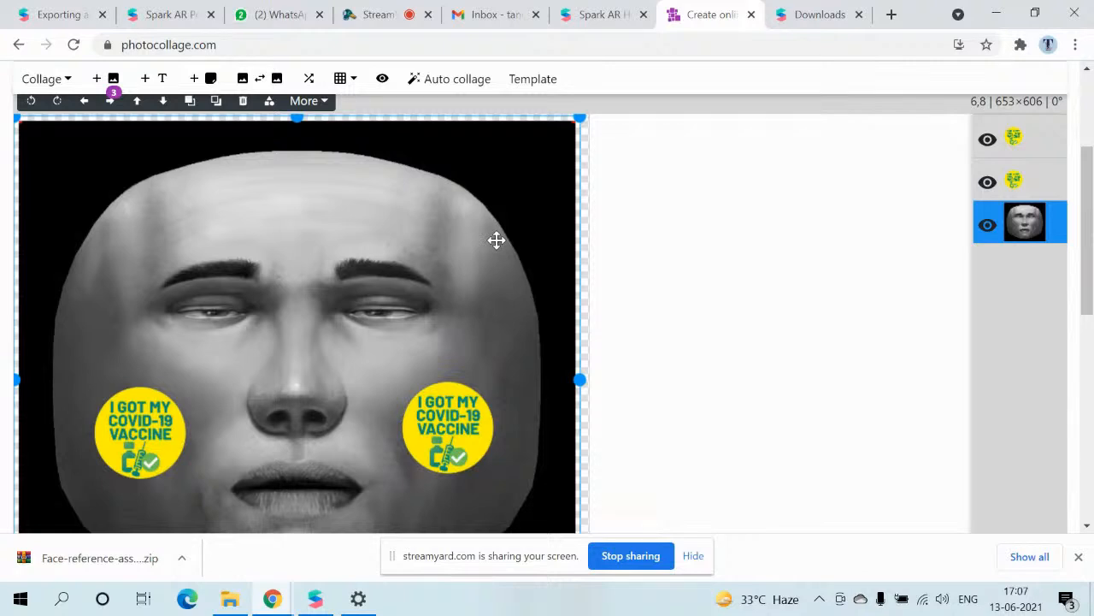
key(Delete)
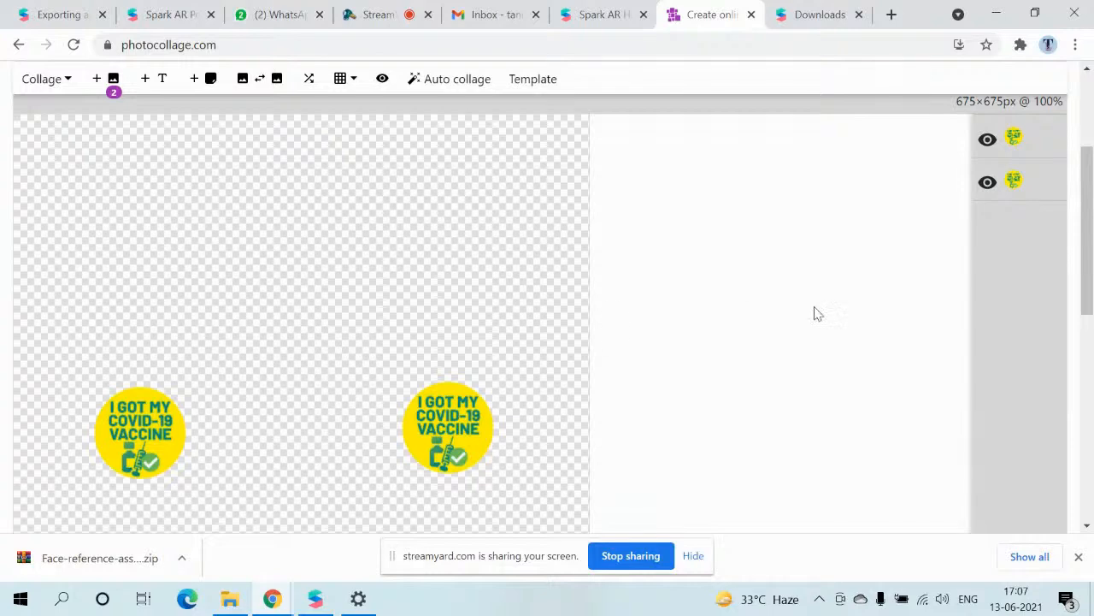
click(70, 82)
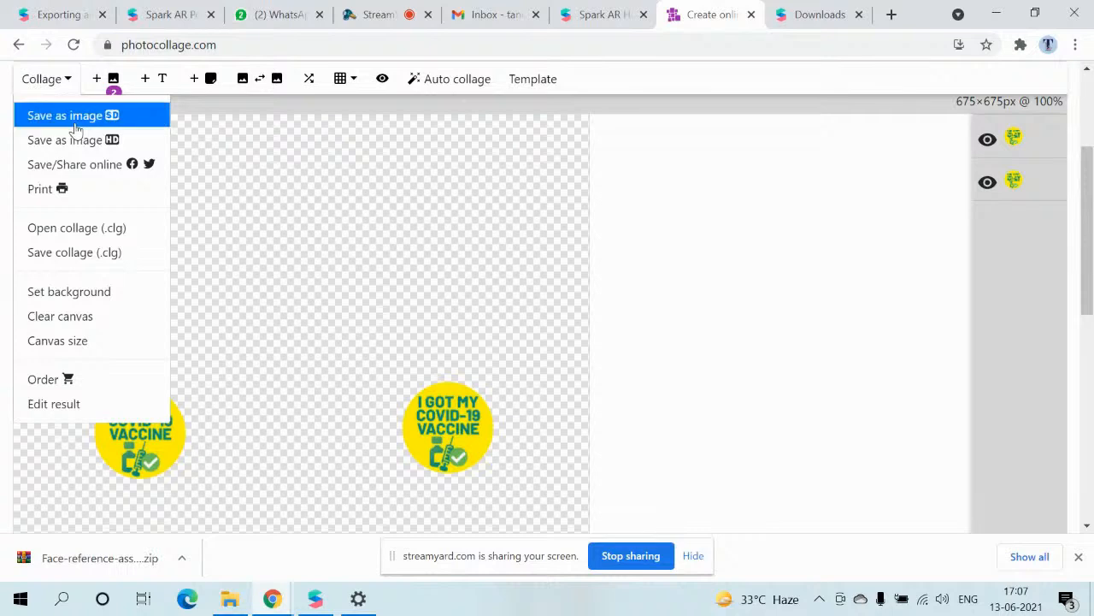
click(74, 125)
click(618, 179)
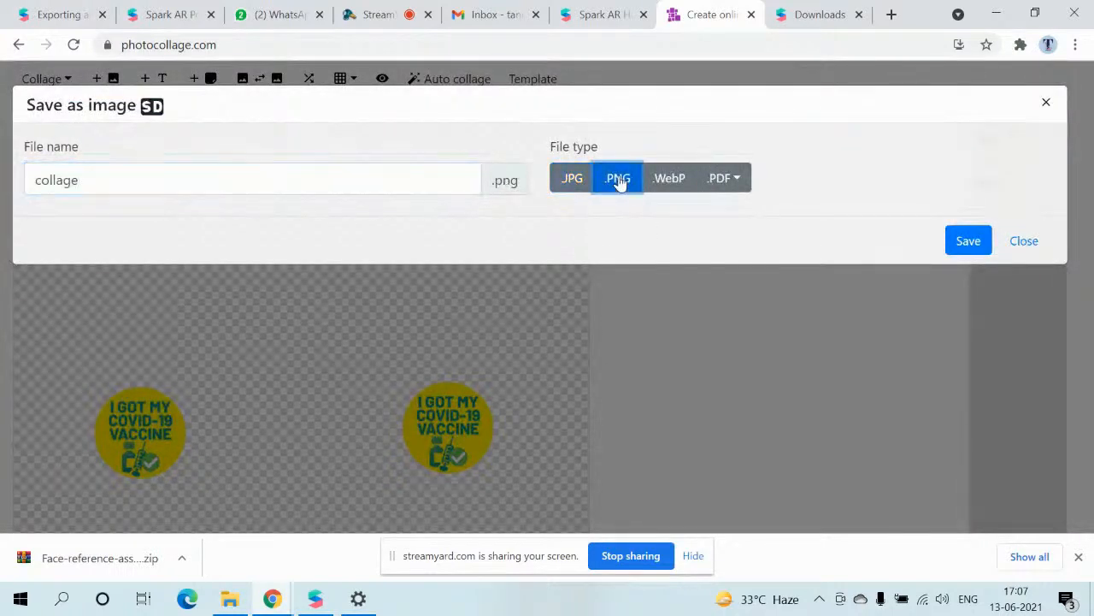
click(372, 175)
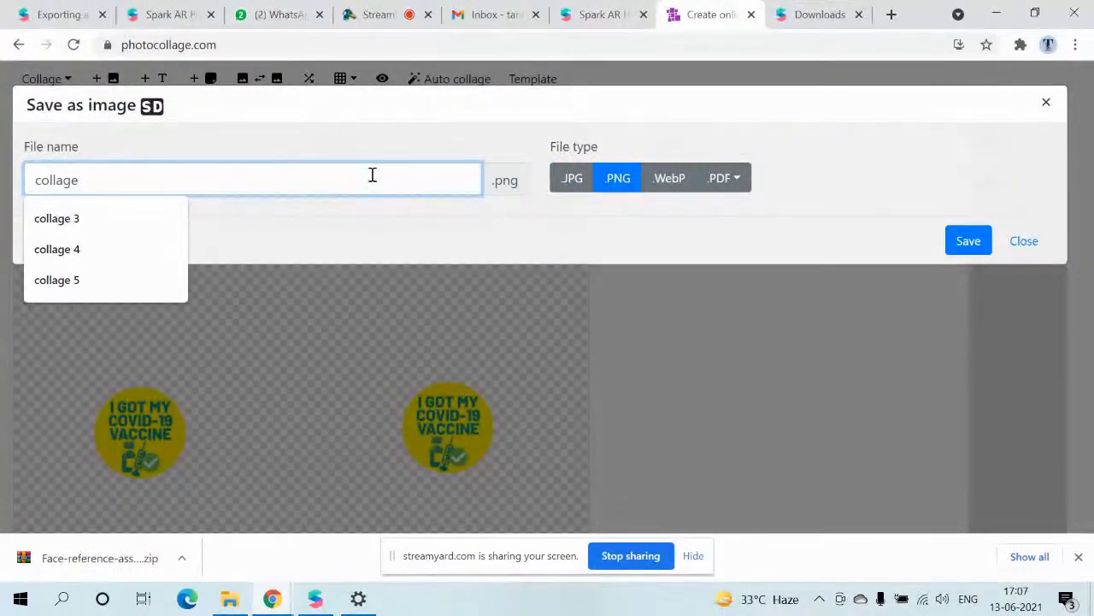
key(BackSpace)
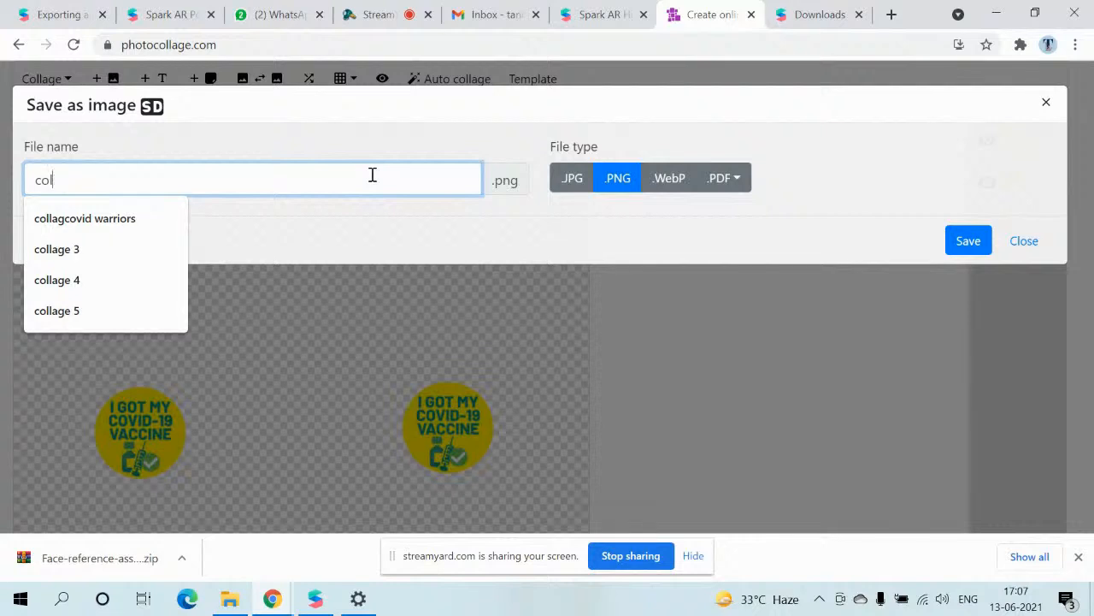
key(BackSpace)
key(BackSpace)
key(BackSpace)
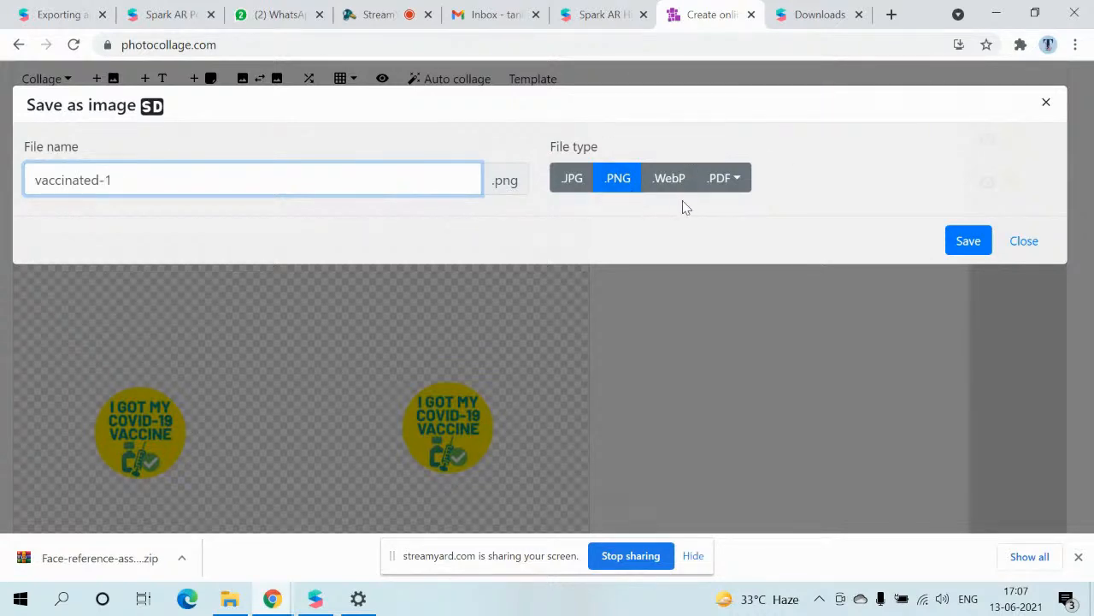
click(971, 243)
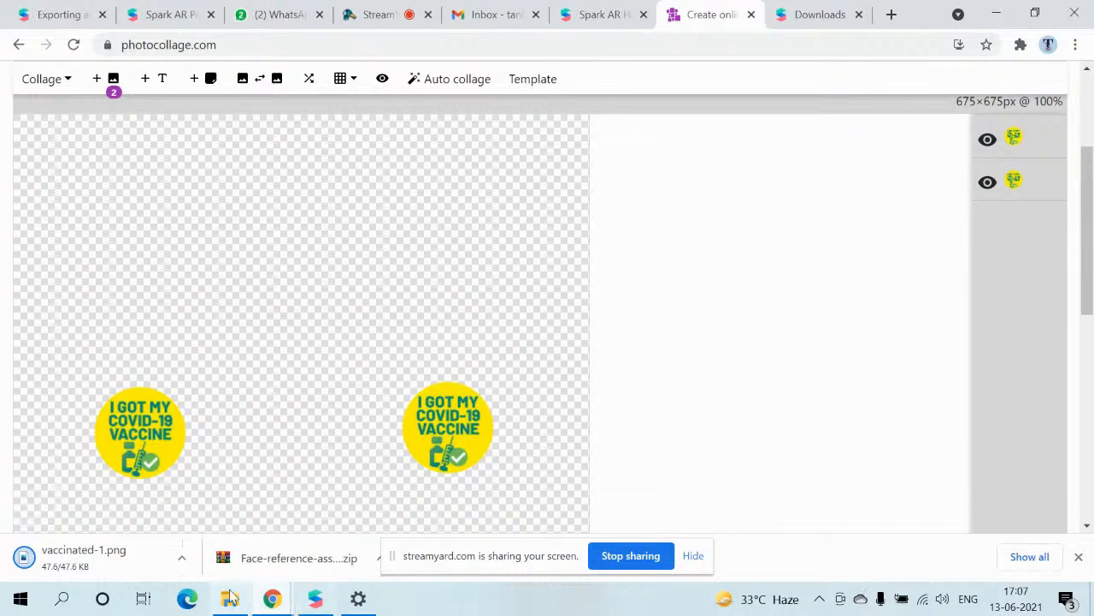
click(1079, 558)
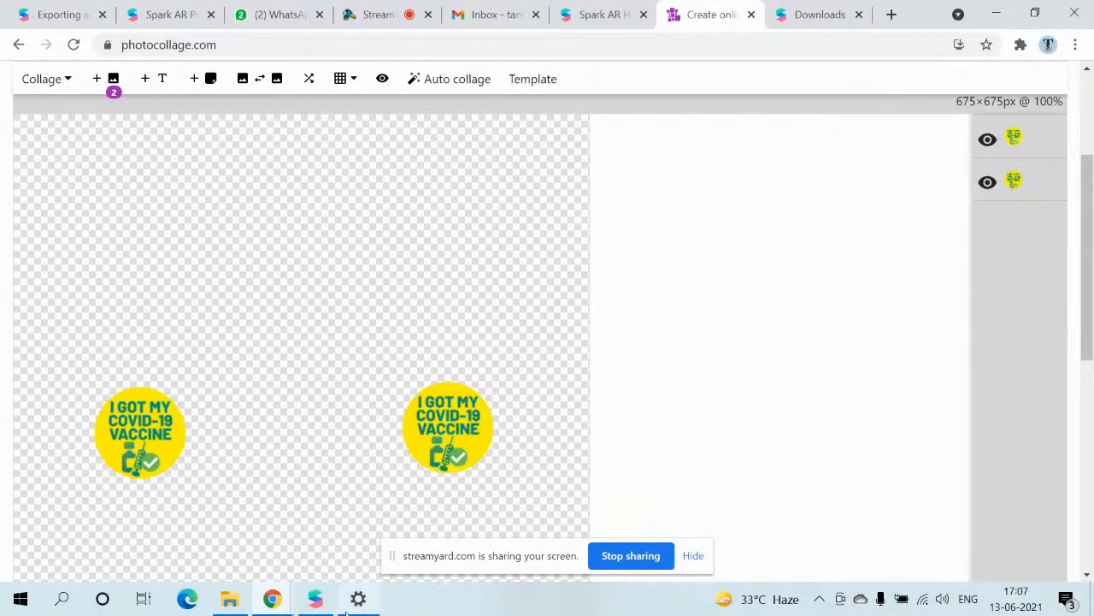
Step: Switch to Spark AR Studio and assign the "Covid vaccinated sticker" PNG from Downloads as material0's diffuse texture
mouse_move(325, 607)
click(329, 558)
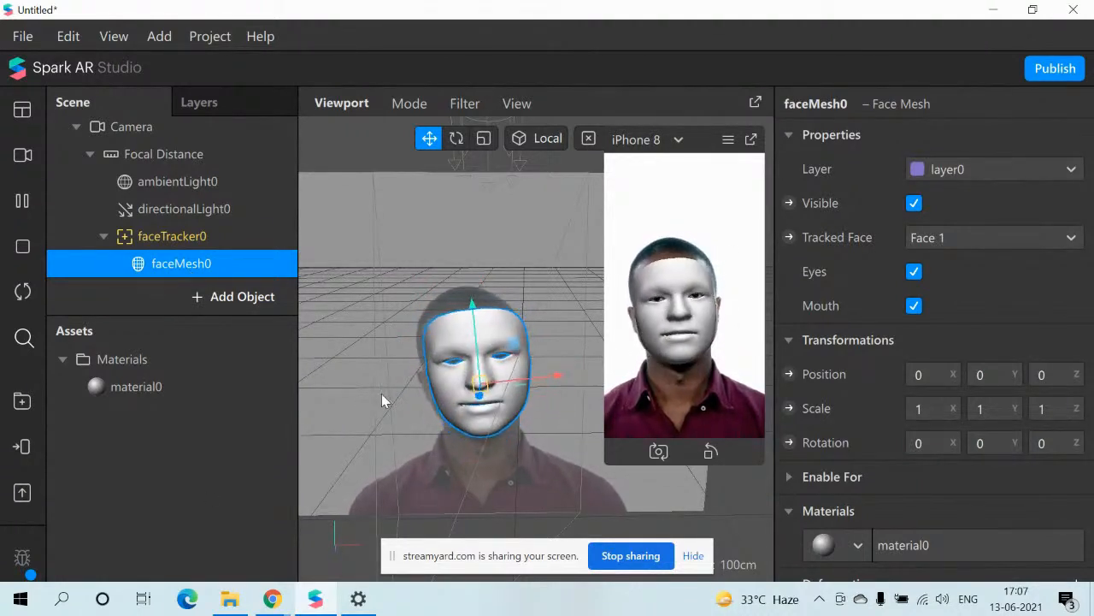
click(197, 391)
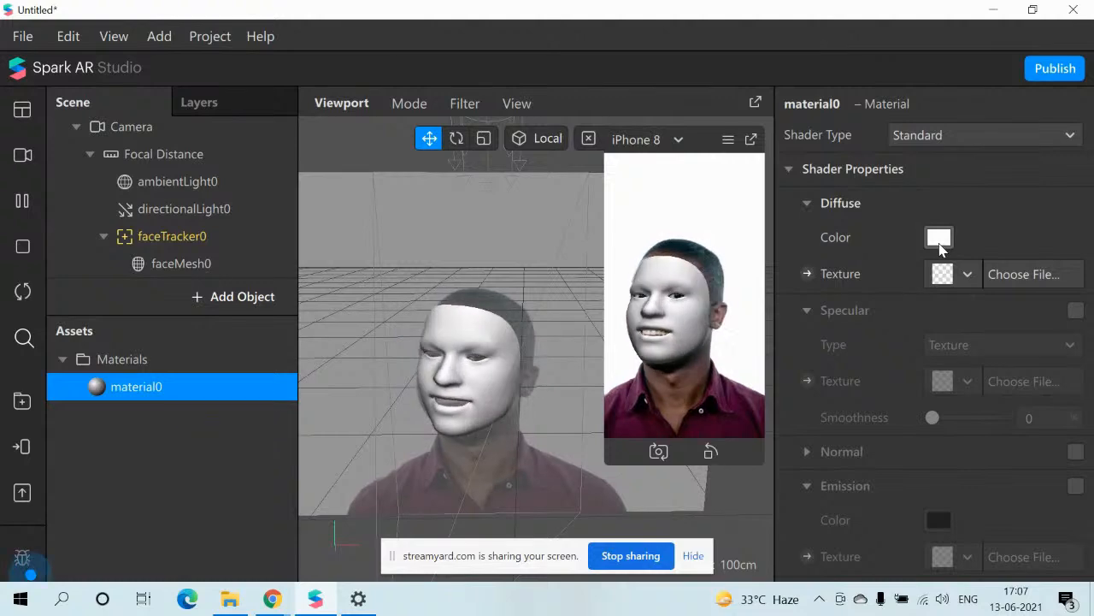
click(1010, 291)
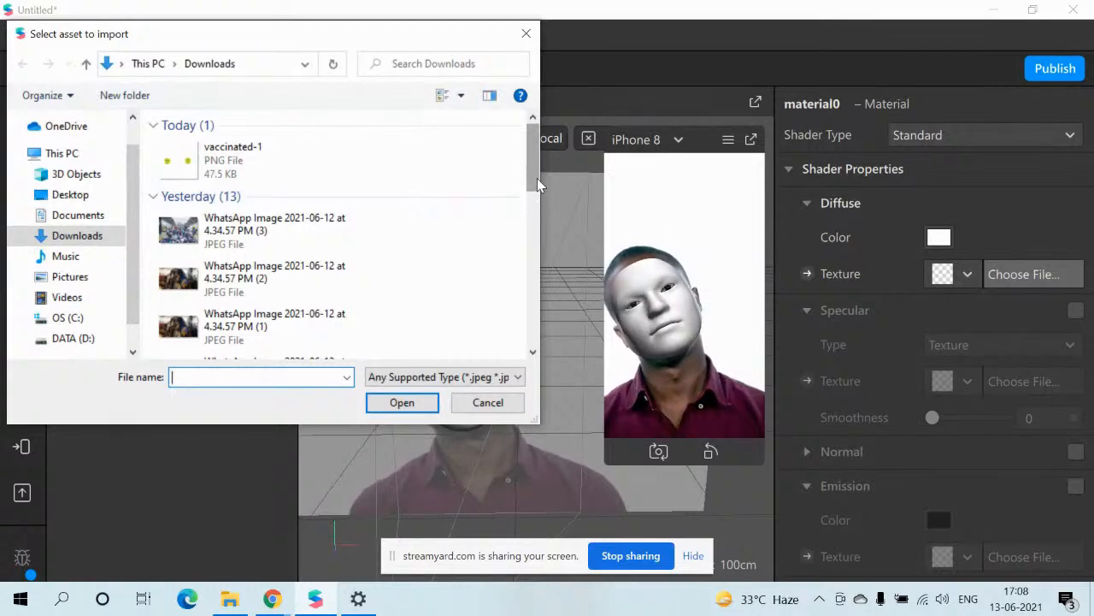
drag(532, 176, 532, 255)
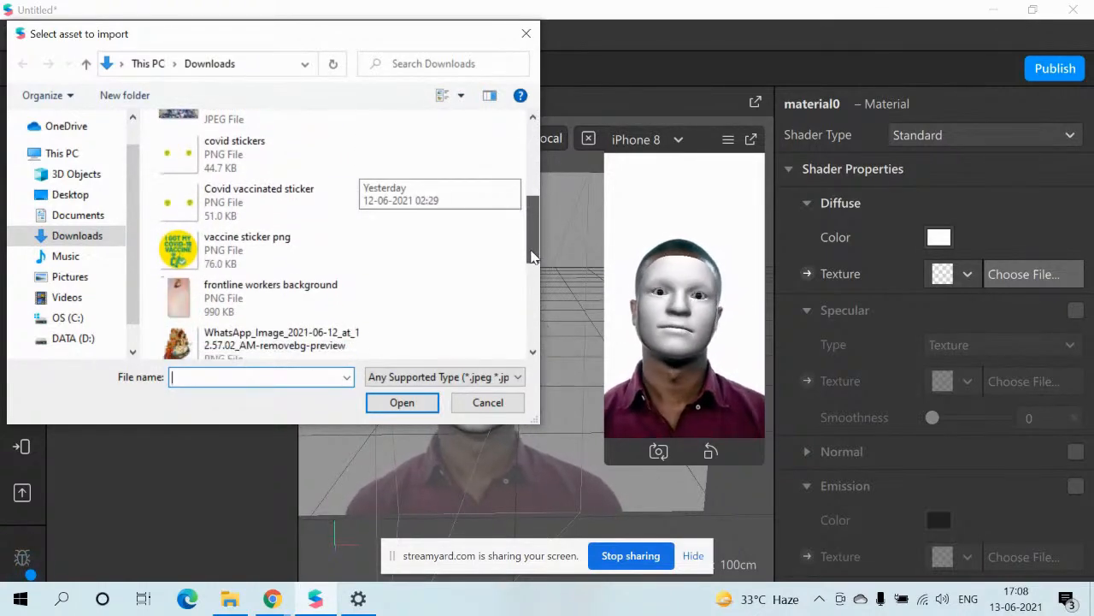
double_click(270, 199)
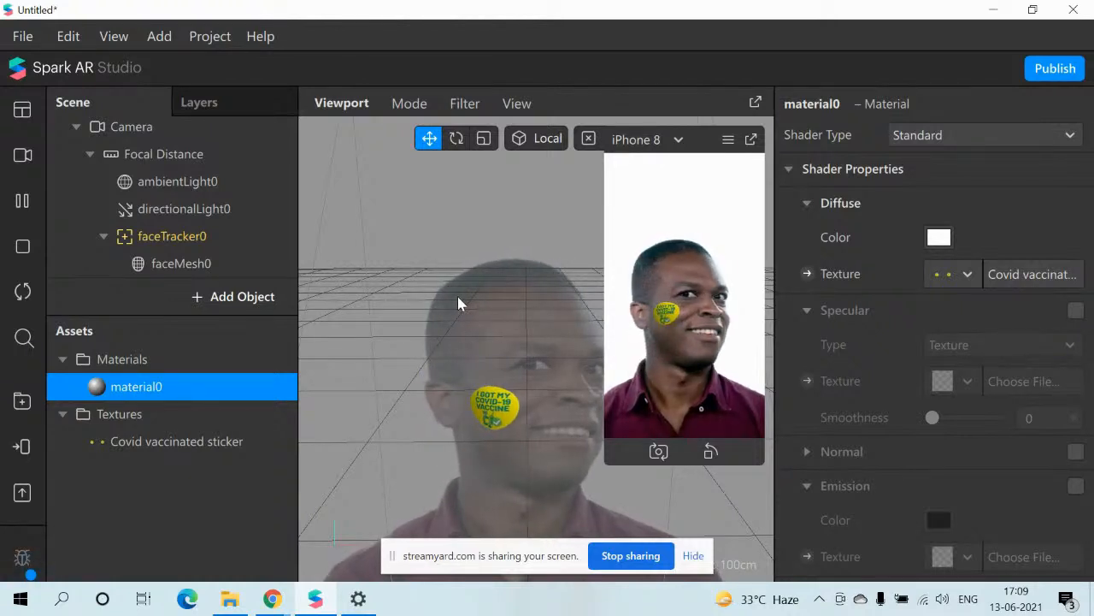
click(155, 44)
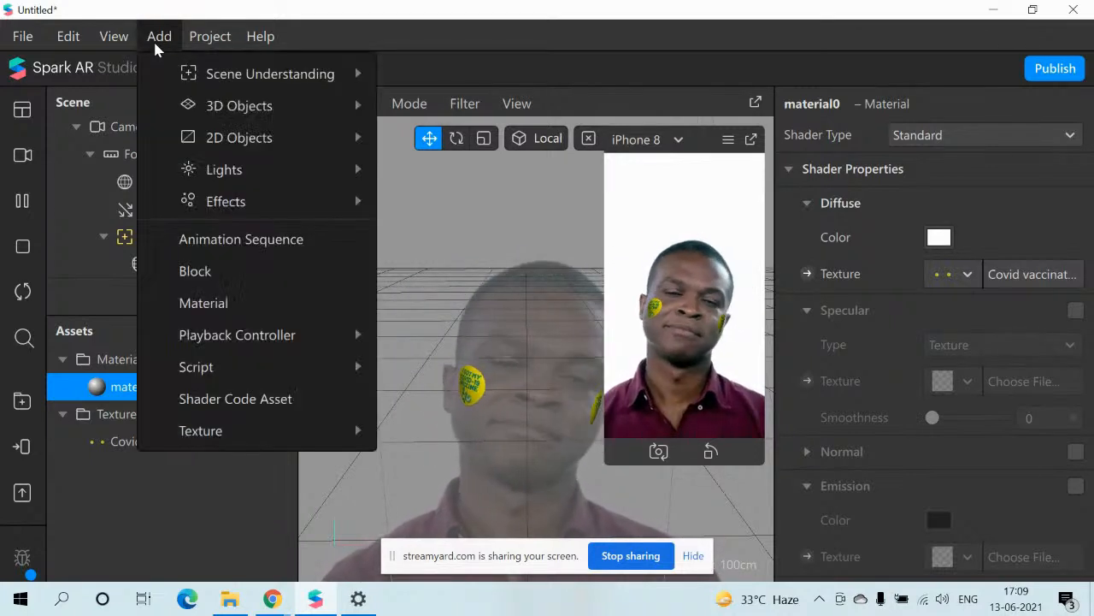
mouse_move(124, 43)
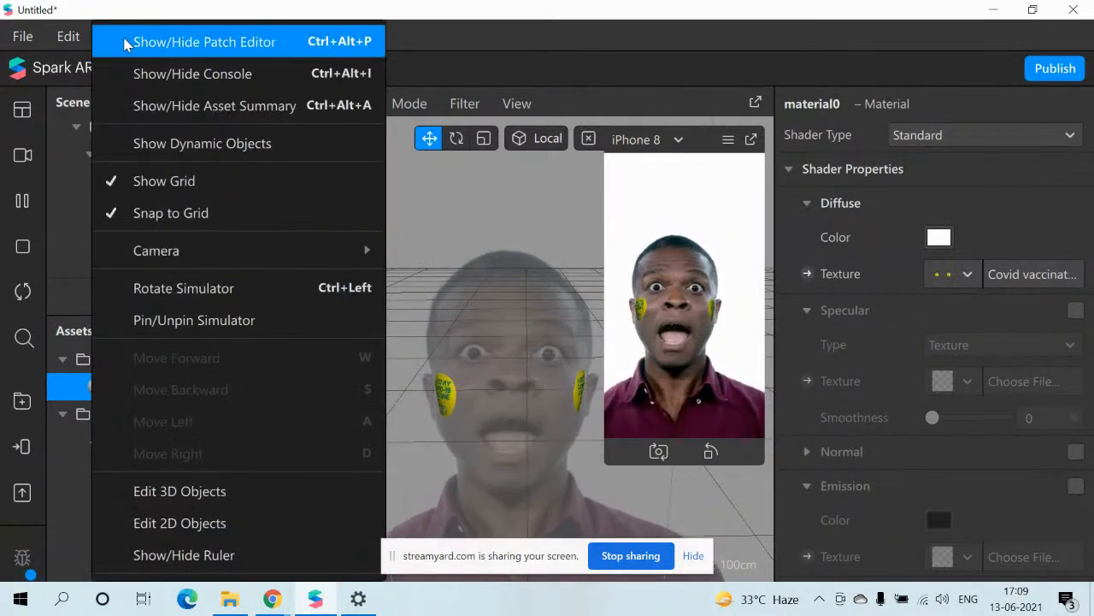
click(479, 179)
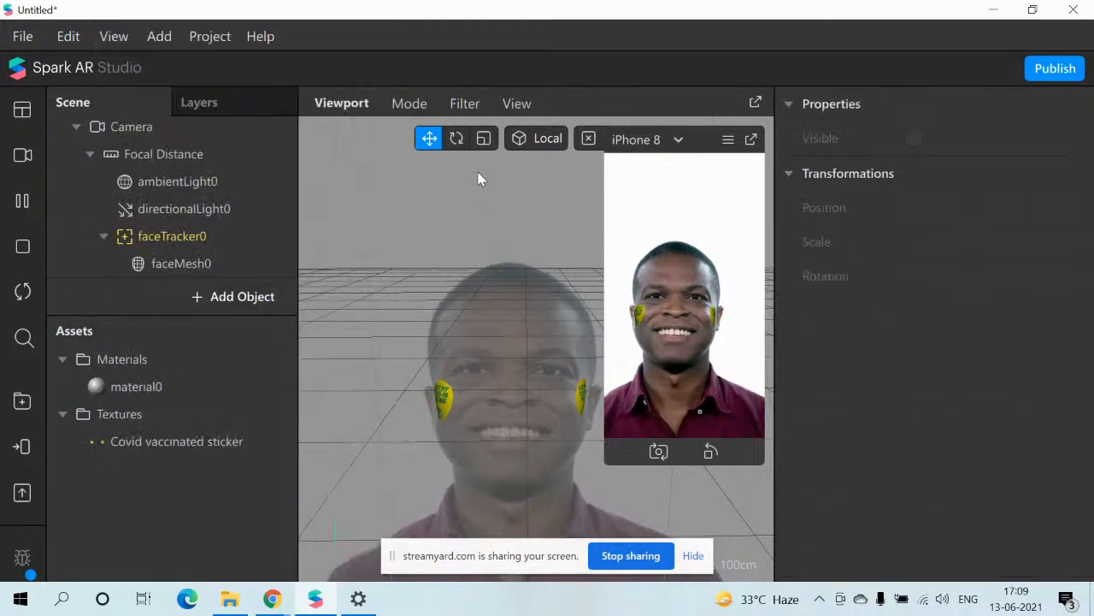
Step: Add a 3D Text object to the scene
click(163, 40)
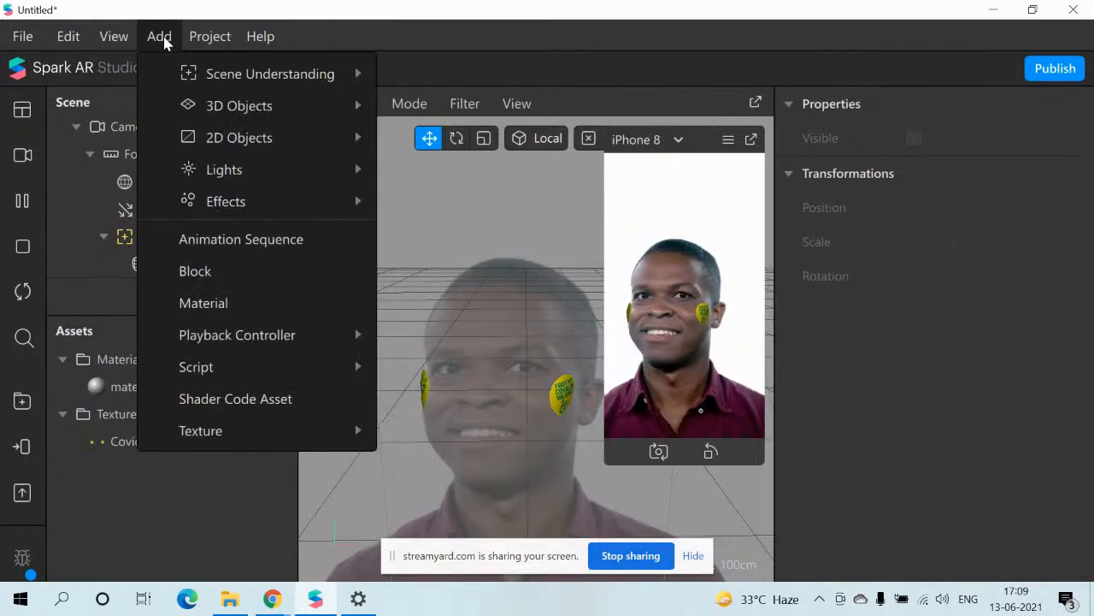
mouse_move(182, 101)
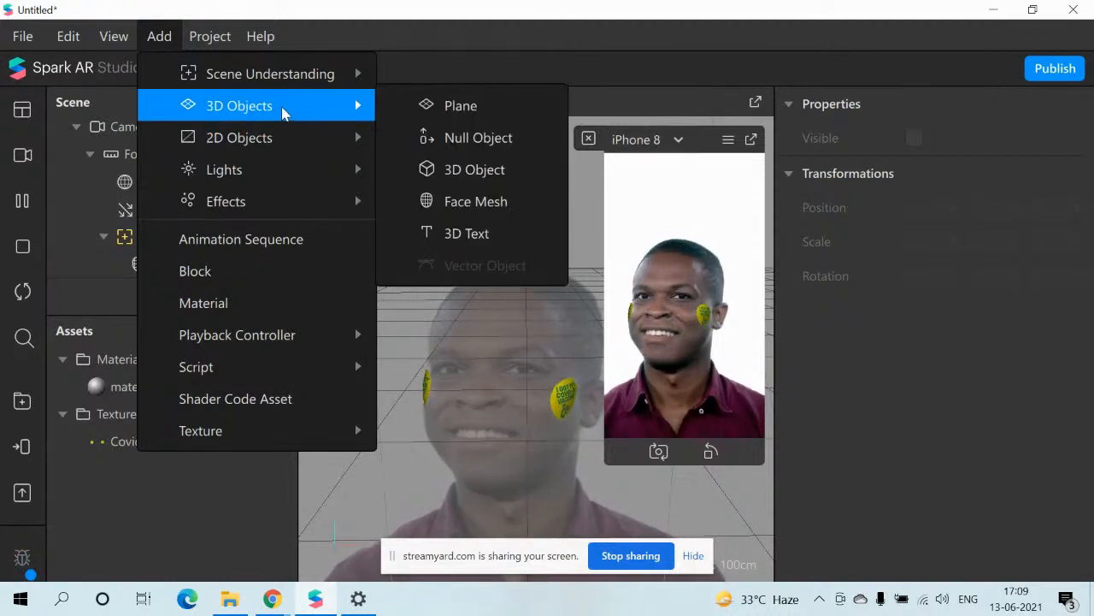
click(432, 235)
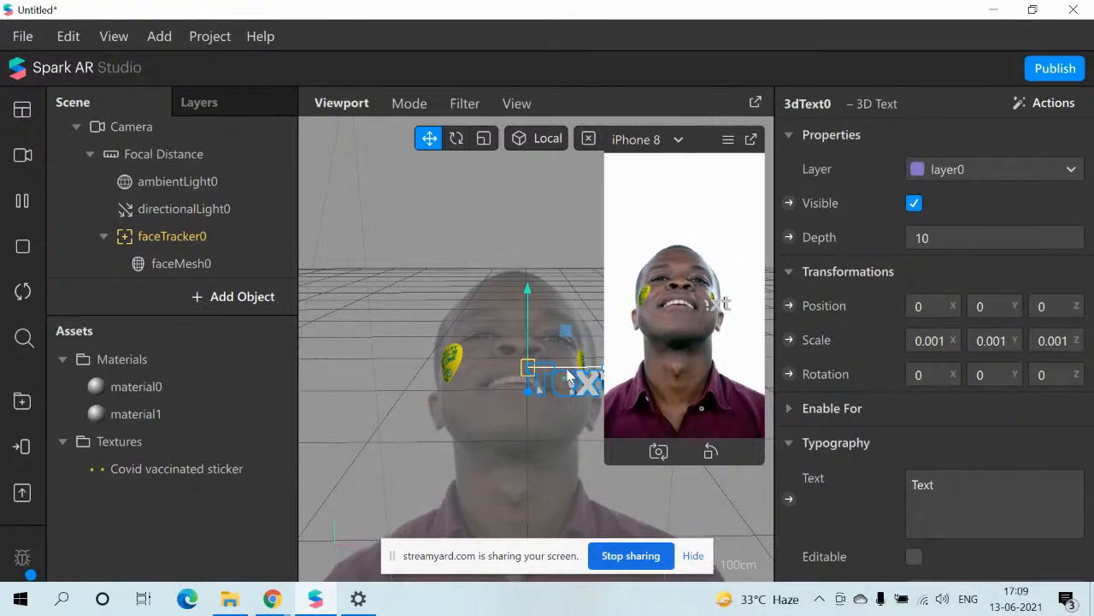
Step: Move the 3D text above the head and centre it there, at a Y position of about 0.18
drag(526, 290, 483, 282)
click(518, 289)
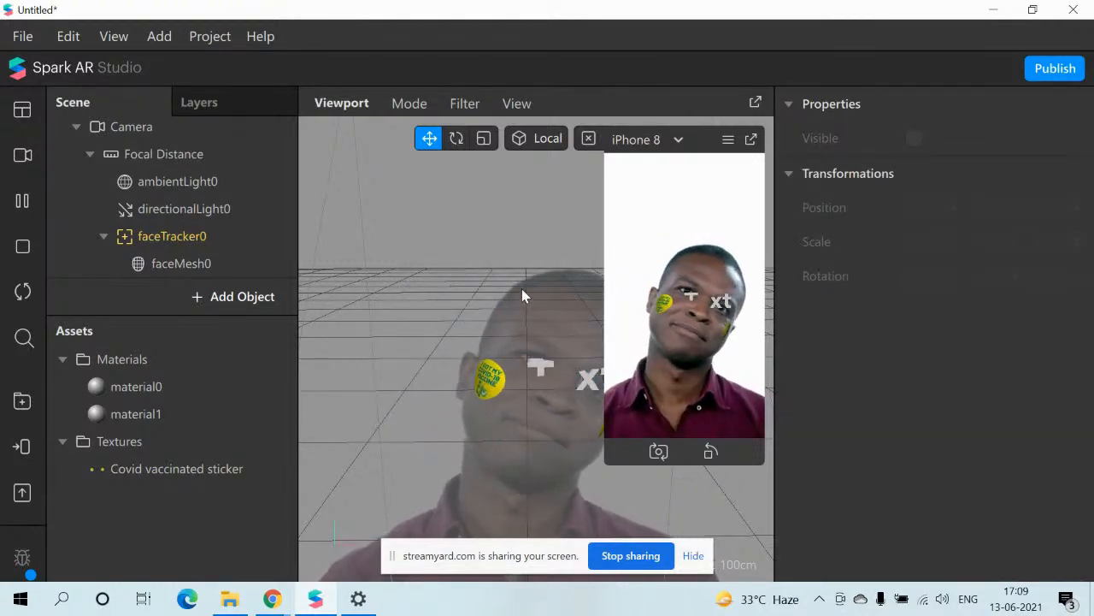
click(232, 264)
key(Down)
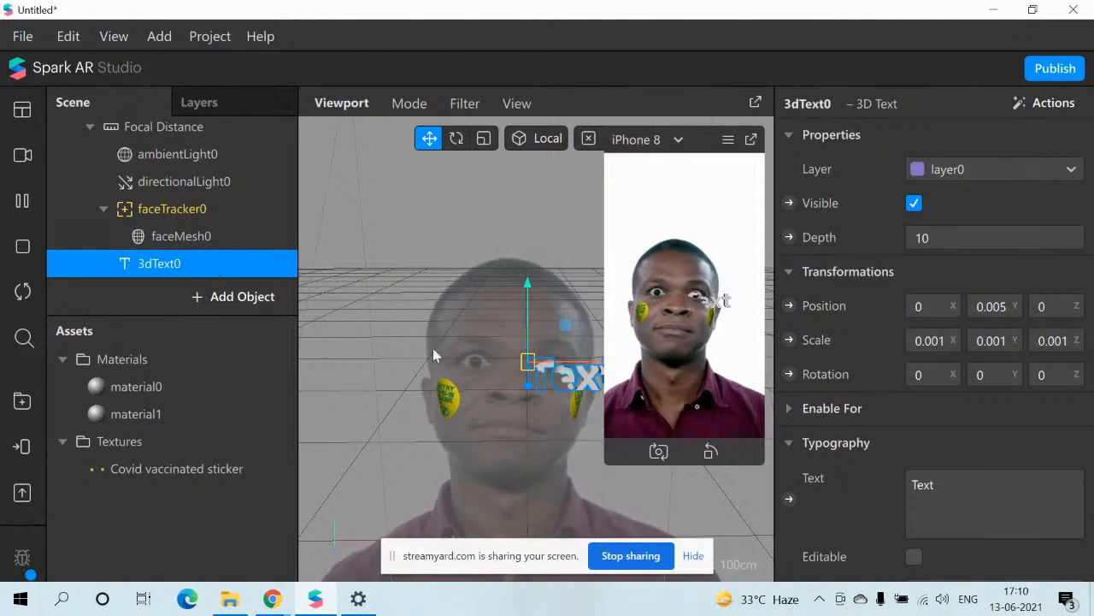
drag(528, 288, 508, 38)
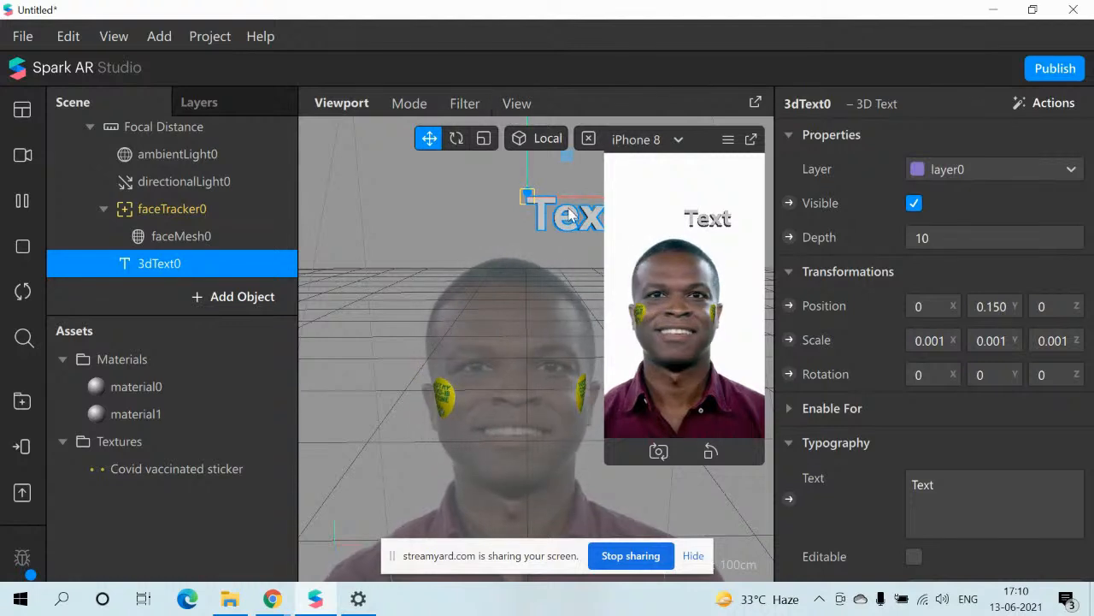
drag(579, 200, 460, 137)
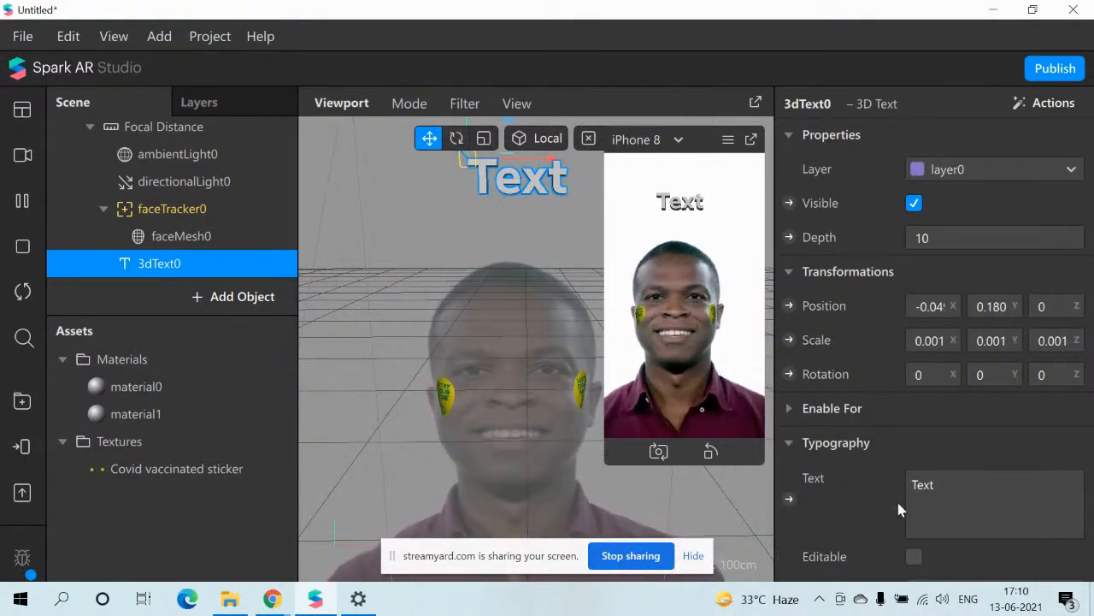
Step: Set the 3D text's wording to "BreakTheChain"
click(984, 493)
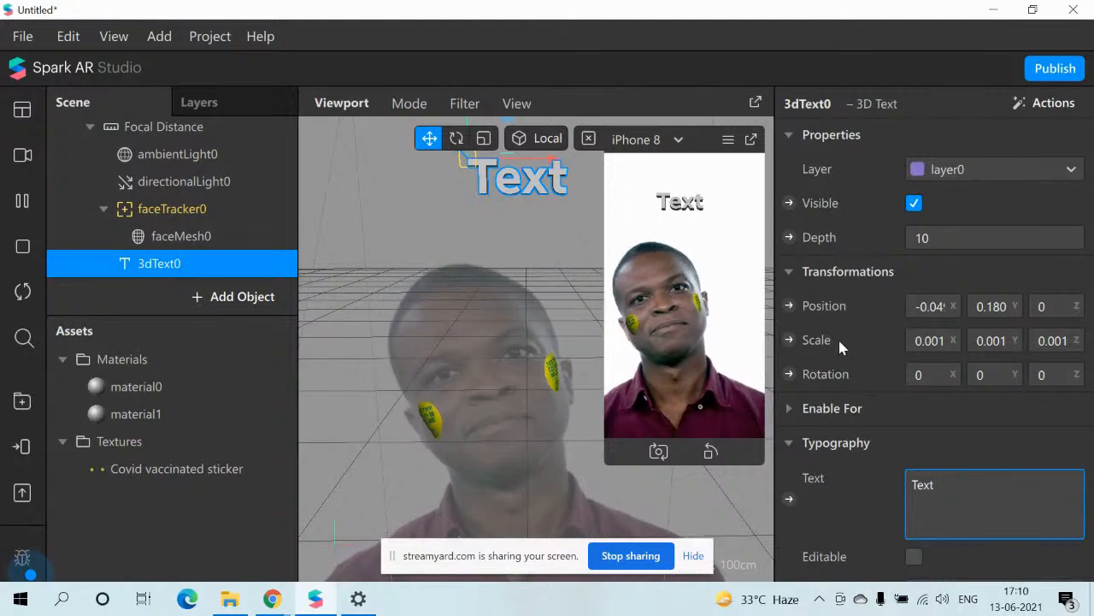
click(535, 186)
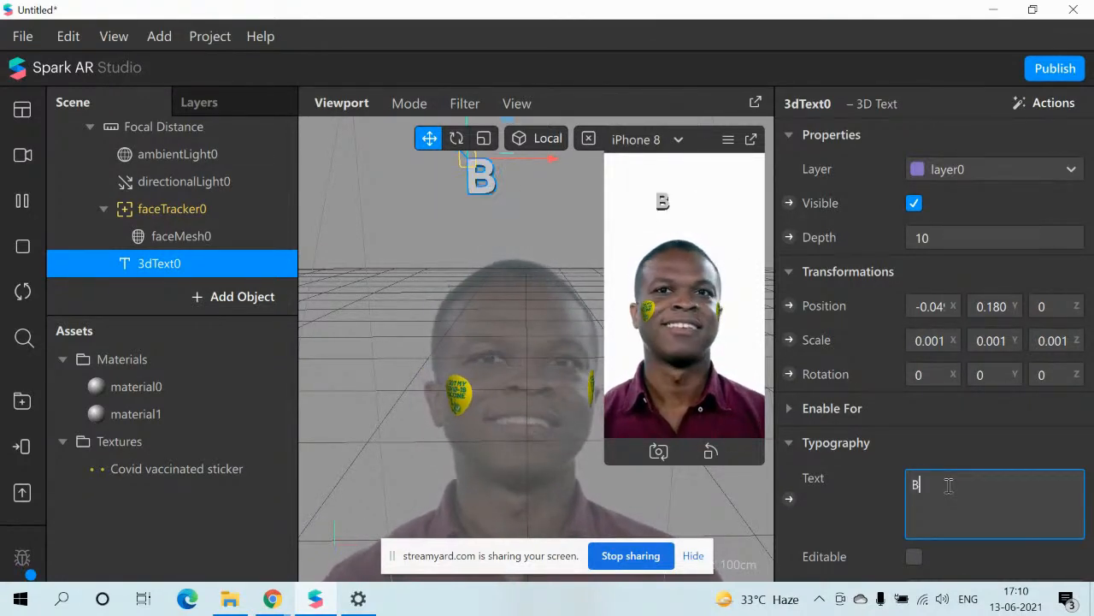
text(reak)
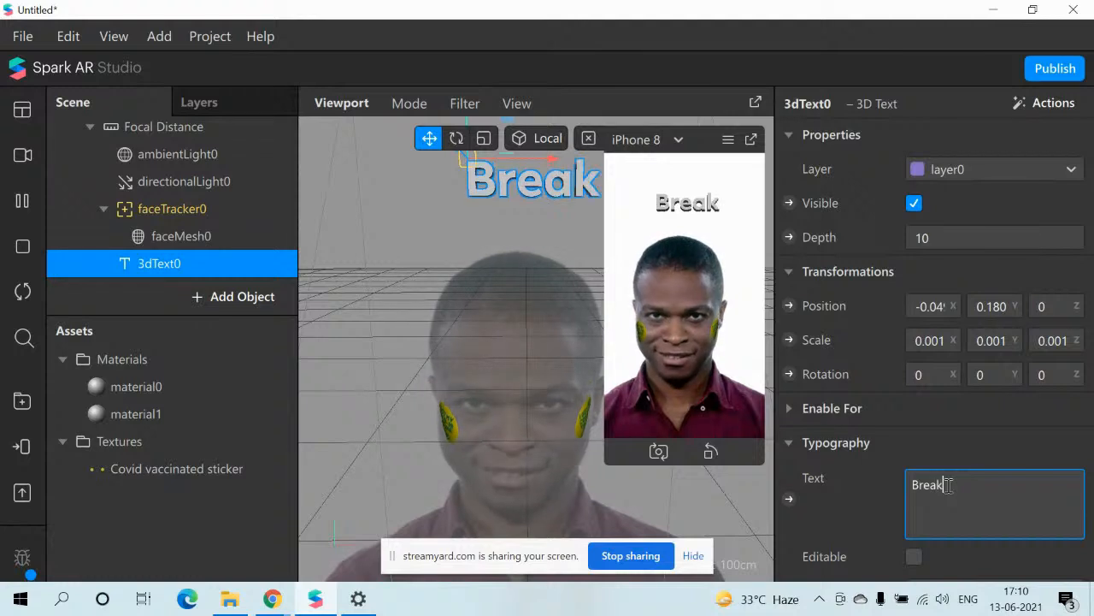
text(T)
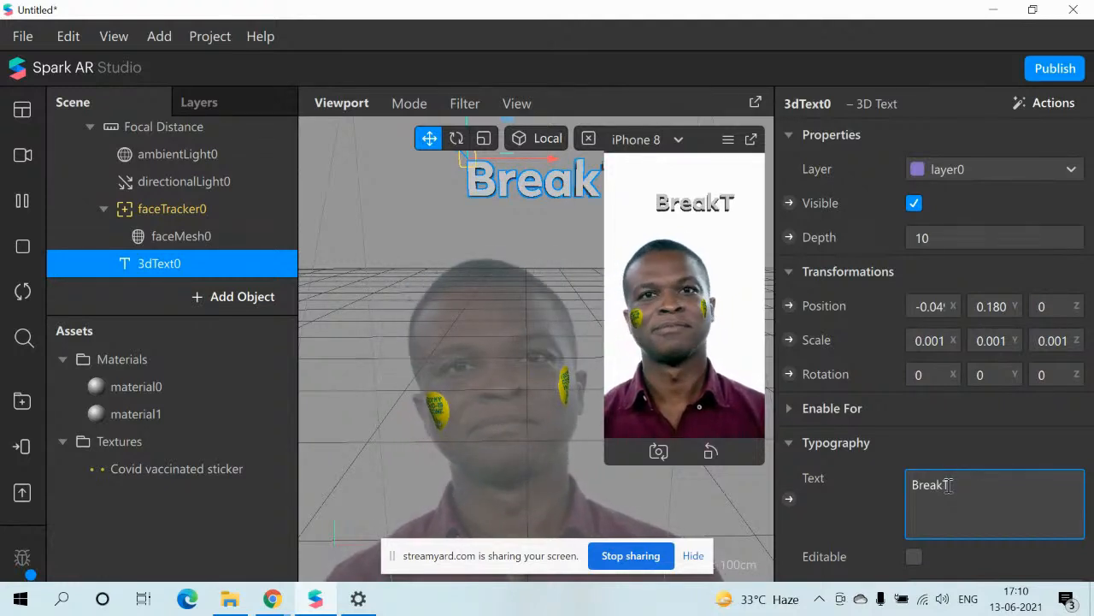
text(heCha)
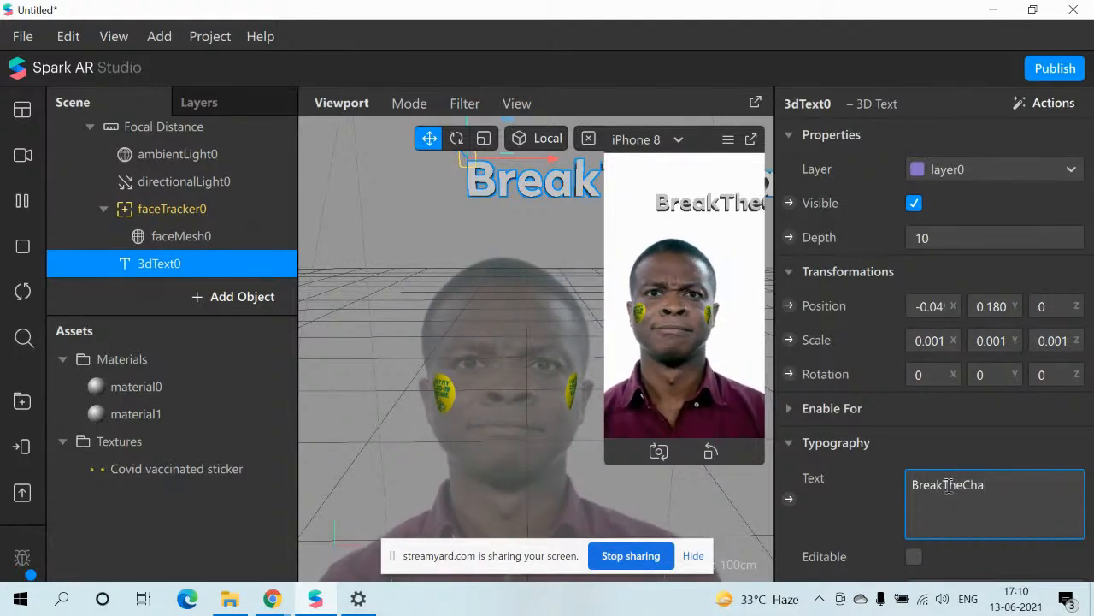
text(in)
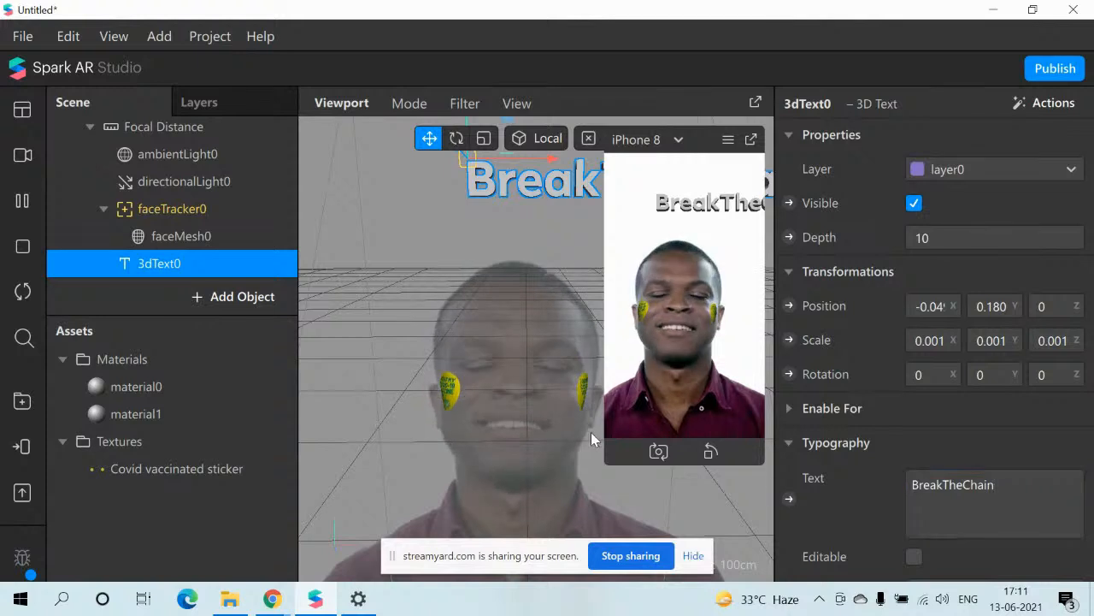
Step: Shift the 3D text sideways to an X position of about -0.13 and set its font to NotoSans Italic
drag(504, 169, 400, 163)
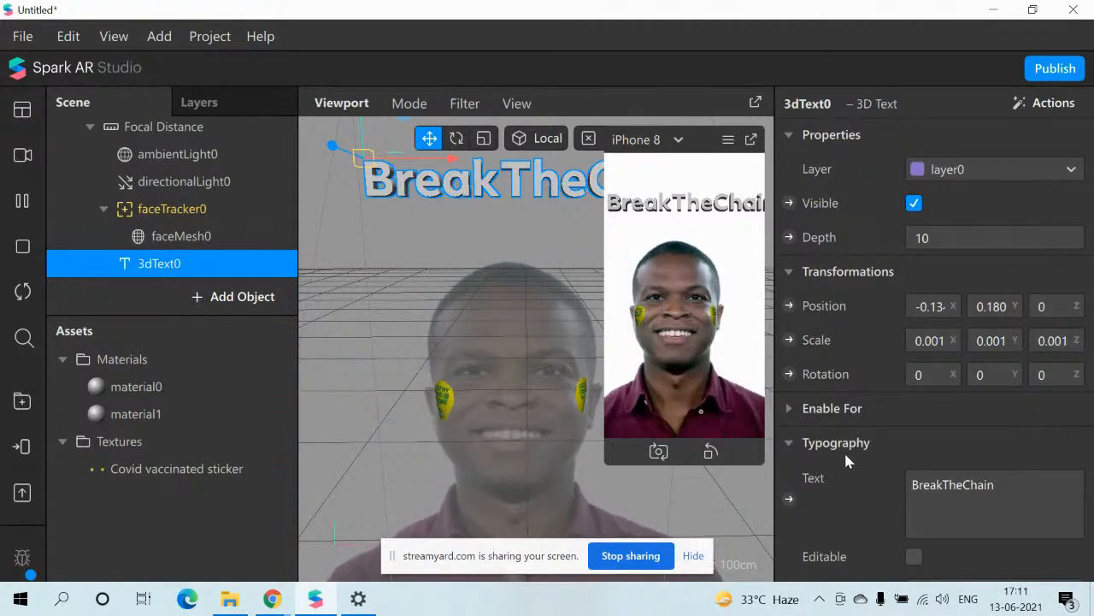
scroll(880, 457, down, 3)
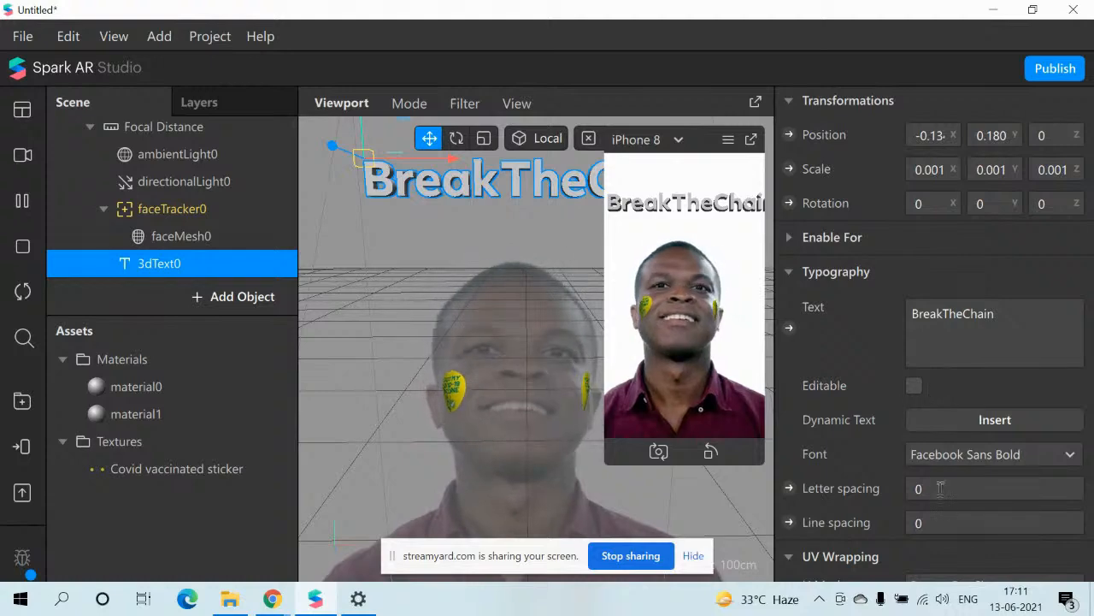
scroll(857, 452, down, 1)
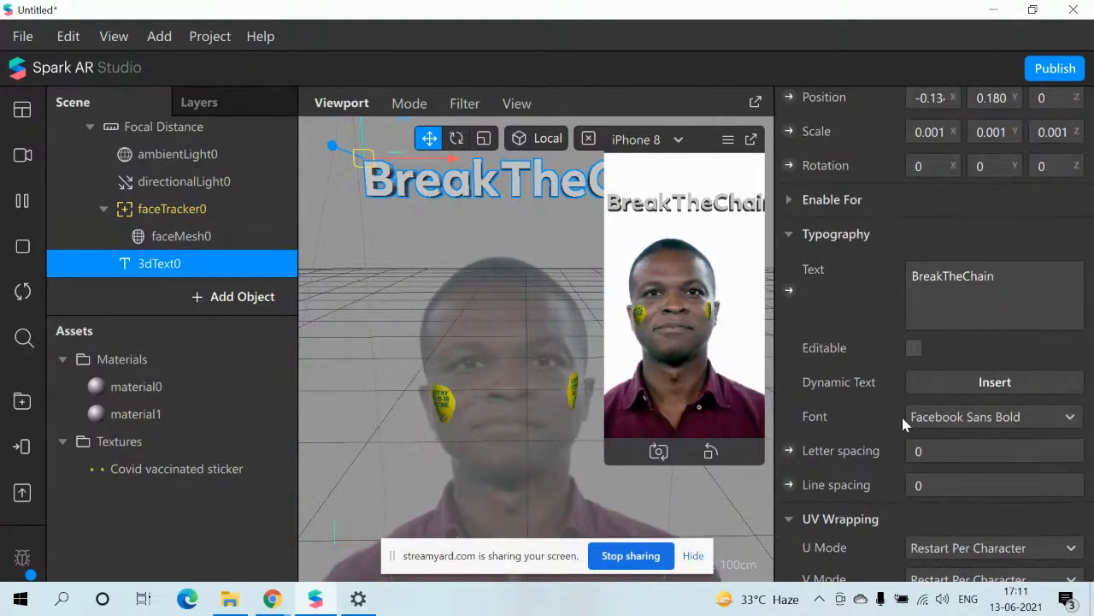
click(925, 417)
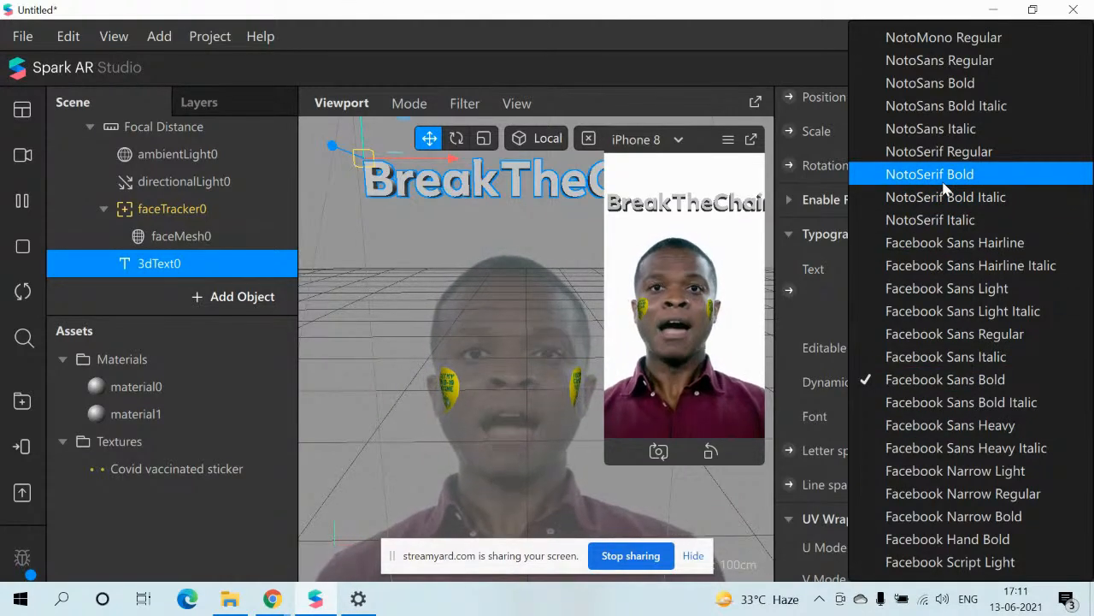
click(966, 128)
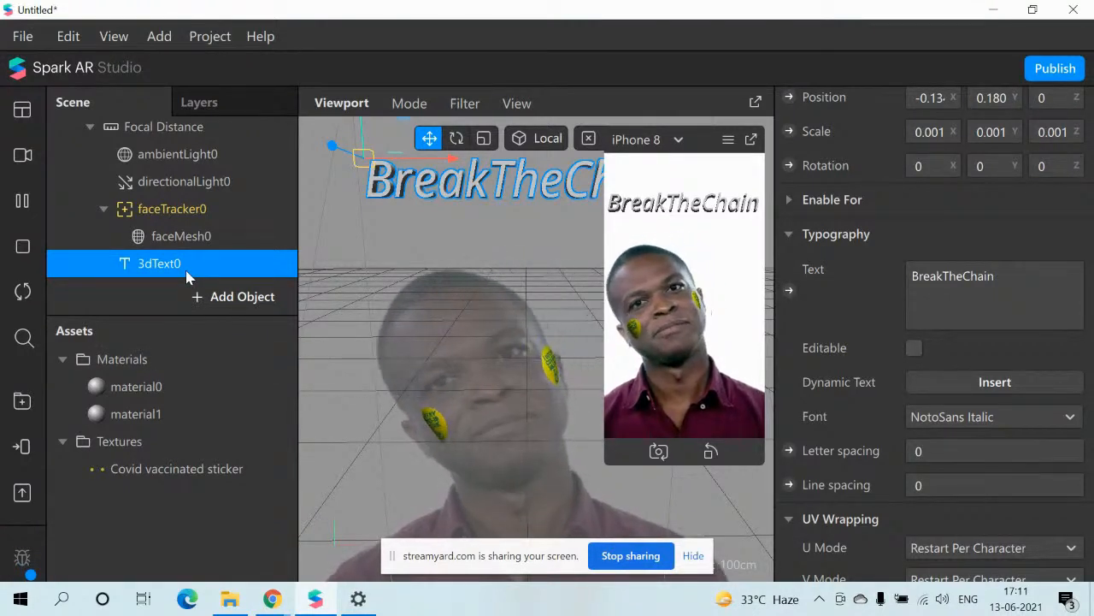
Step: Create a new material named "Text material" and set its diffuse color to yellow, #ffff00
click(165, 43)
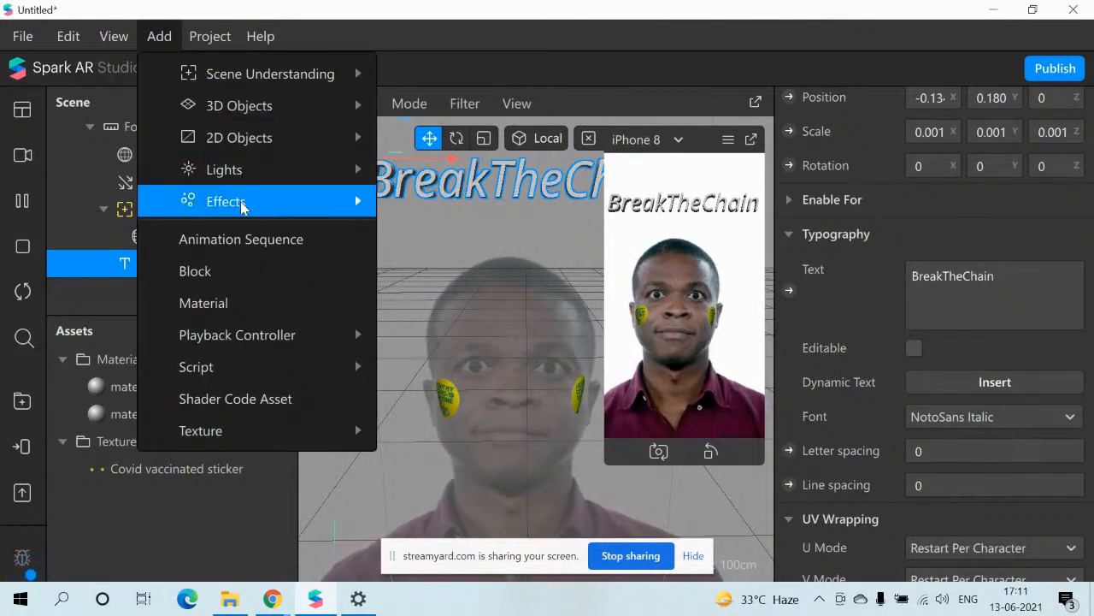
click(230, 307)
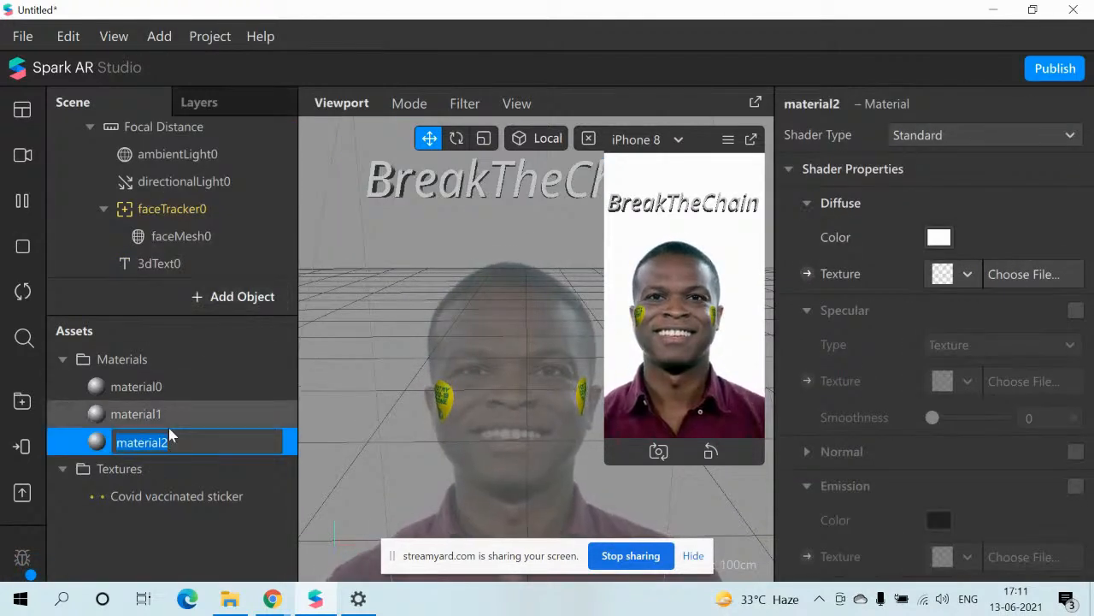
key(BackSpace)
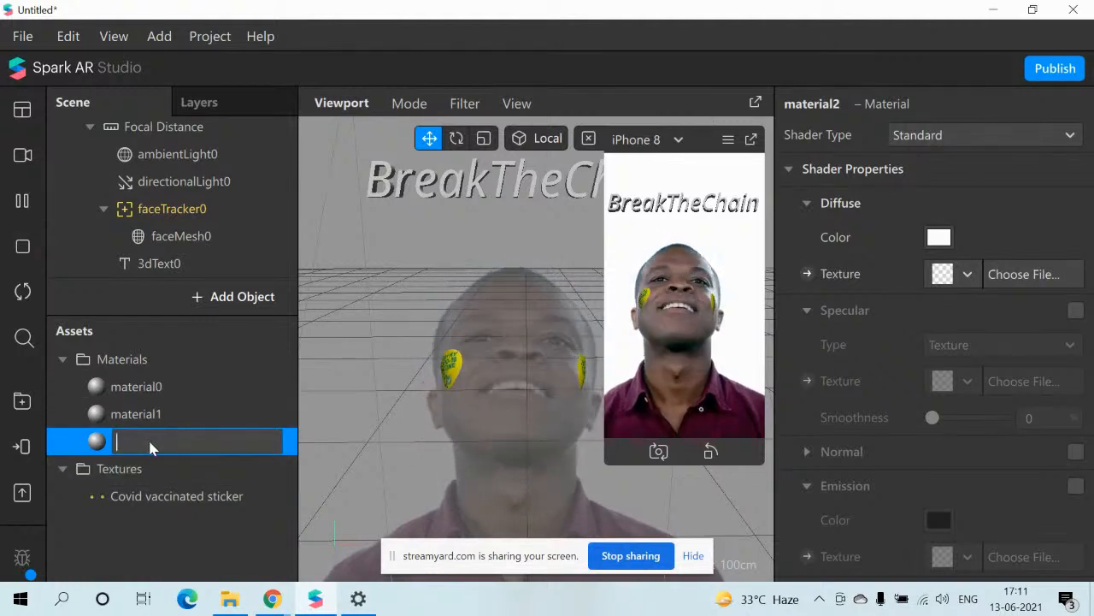
text(Text)
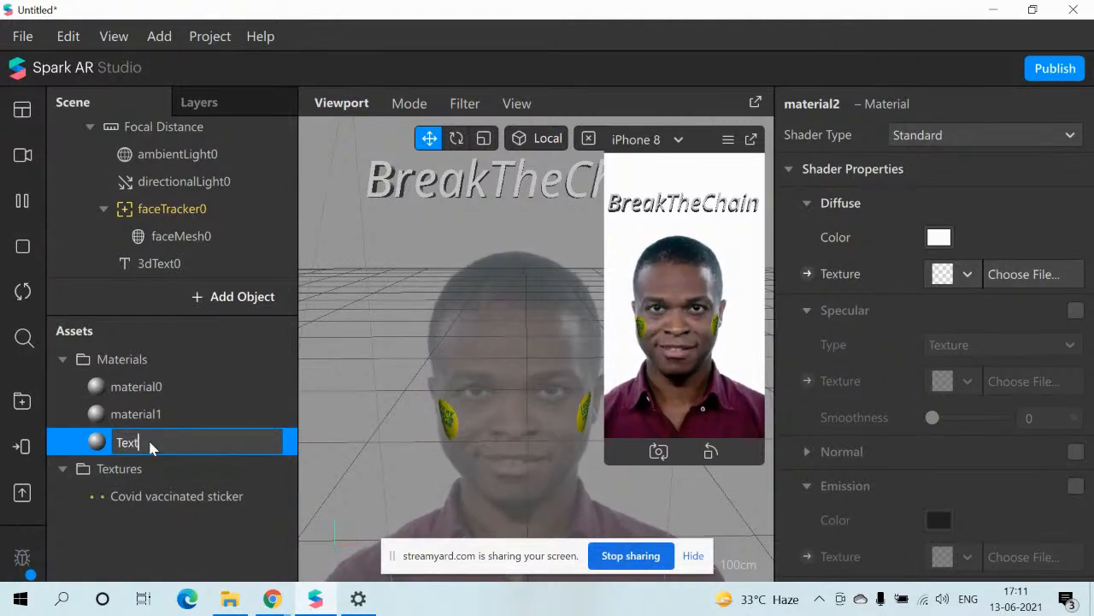
text( mater)
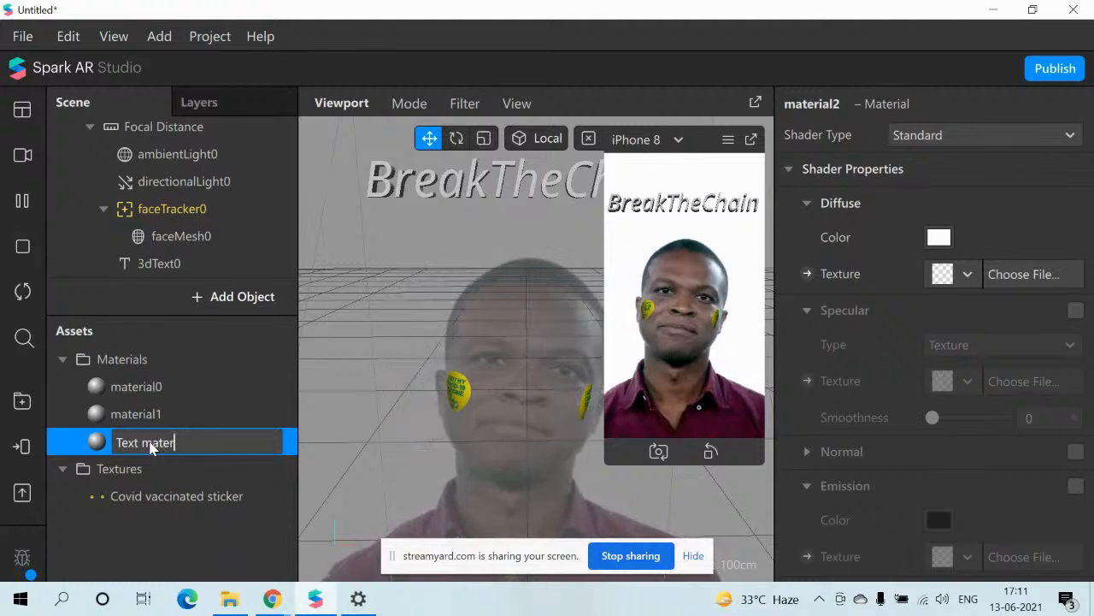
text(ial)
key(Return)
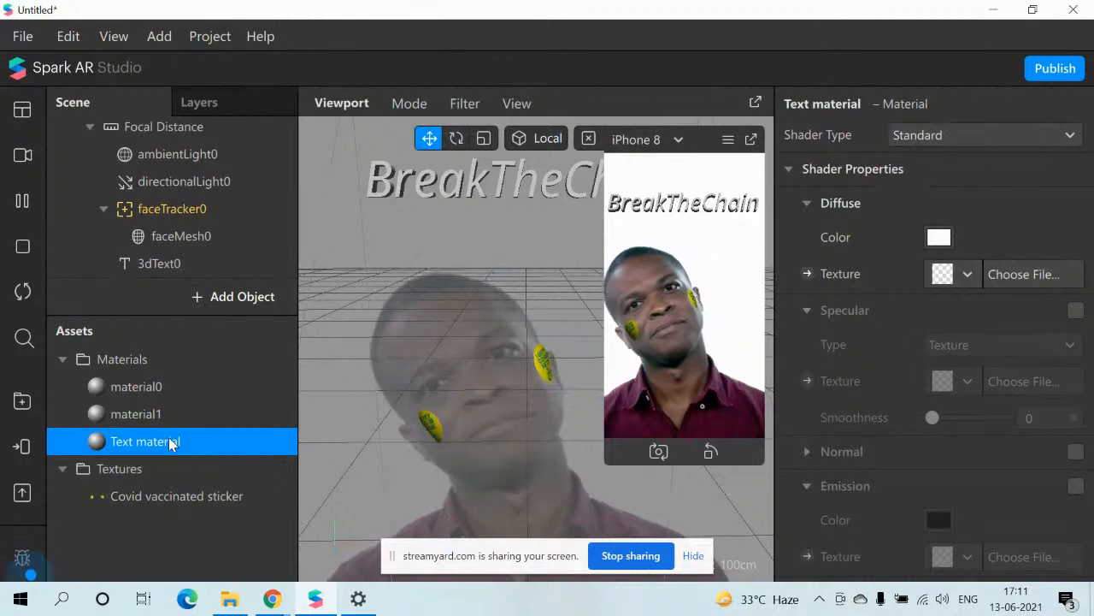
click(938, 239)
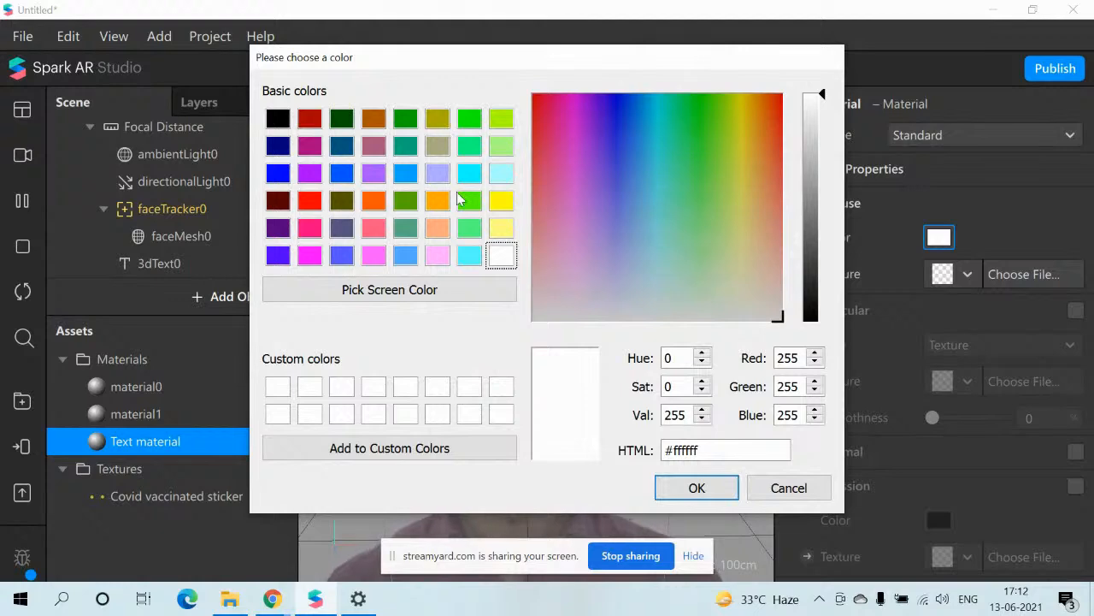
click(502, 202)
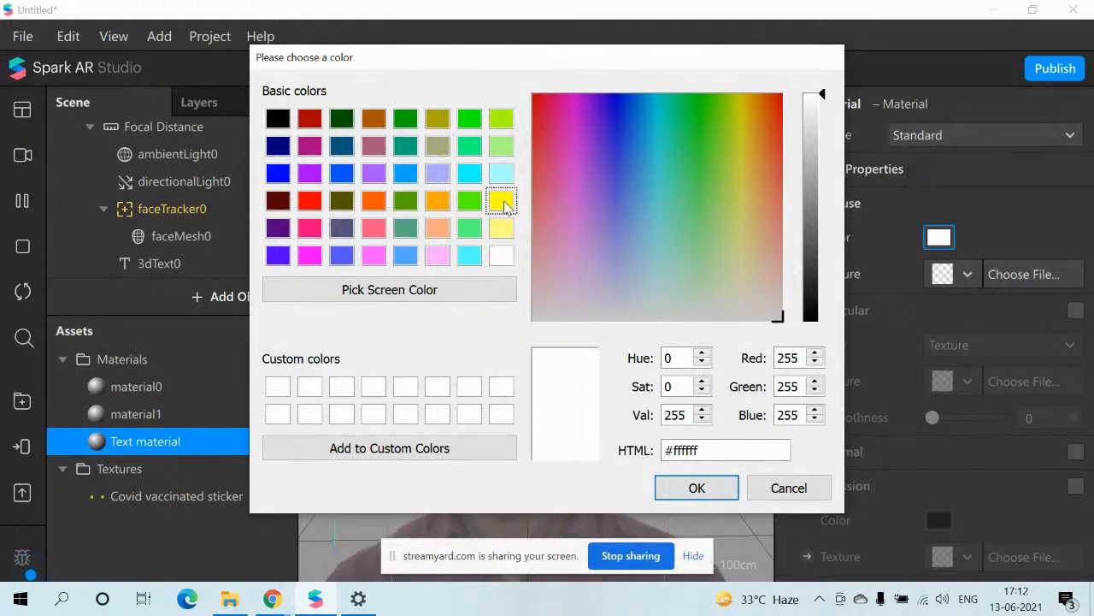
click(695, 488)
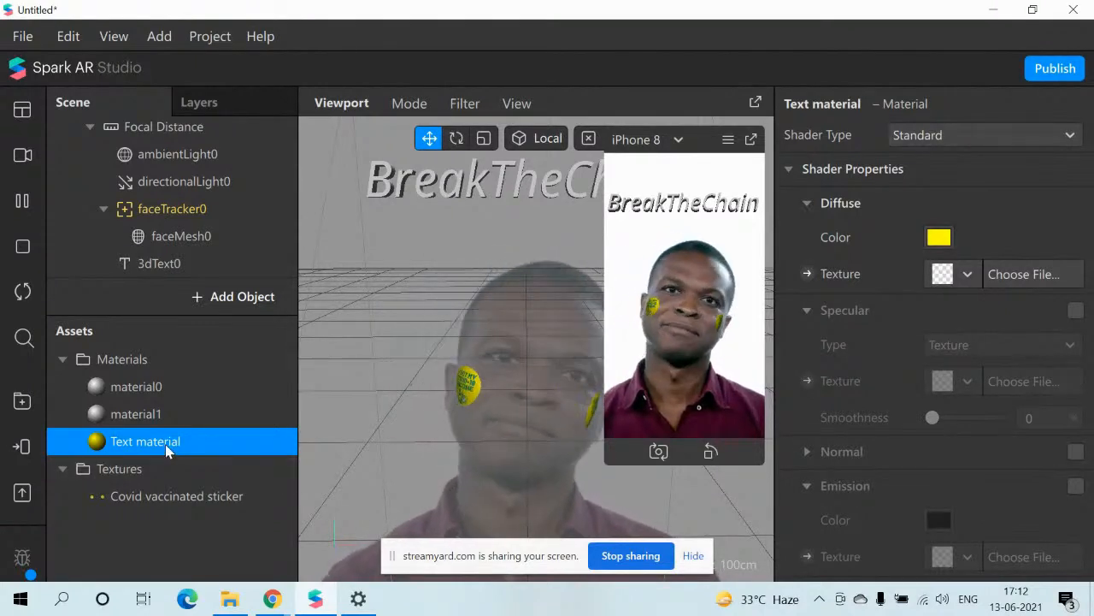
Step: Assign "Text material" as the front material of the 3D text
click(178, 270)
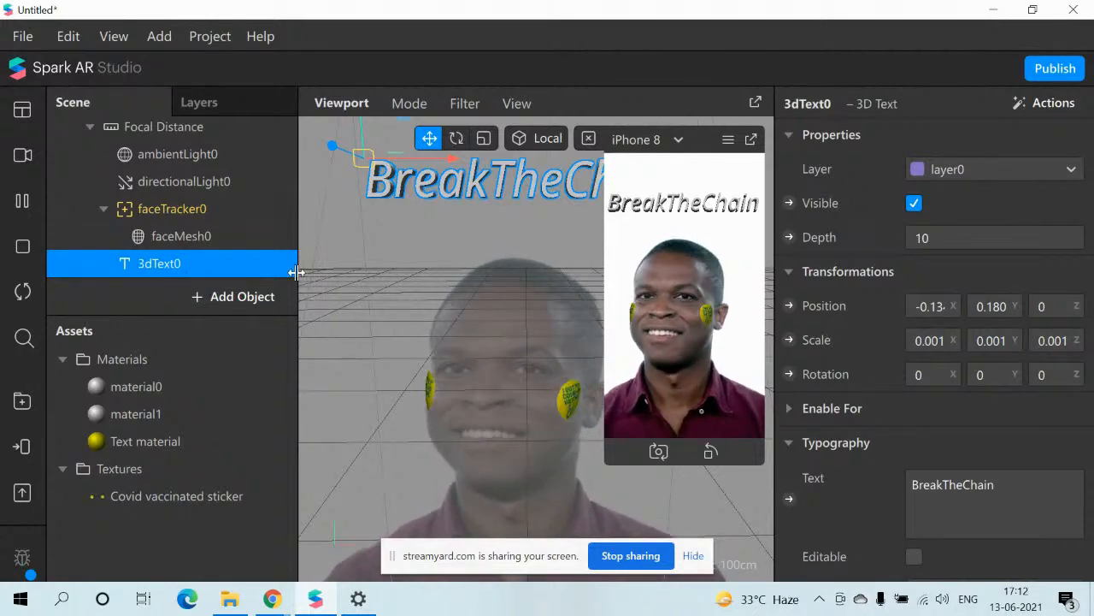
click(261, 245)
click(258, 262)
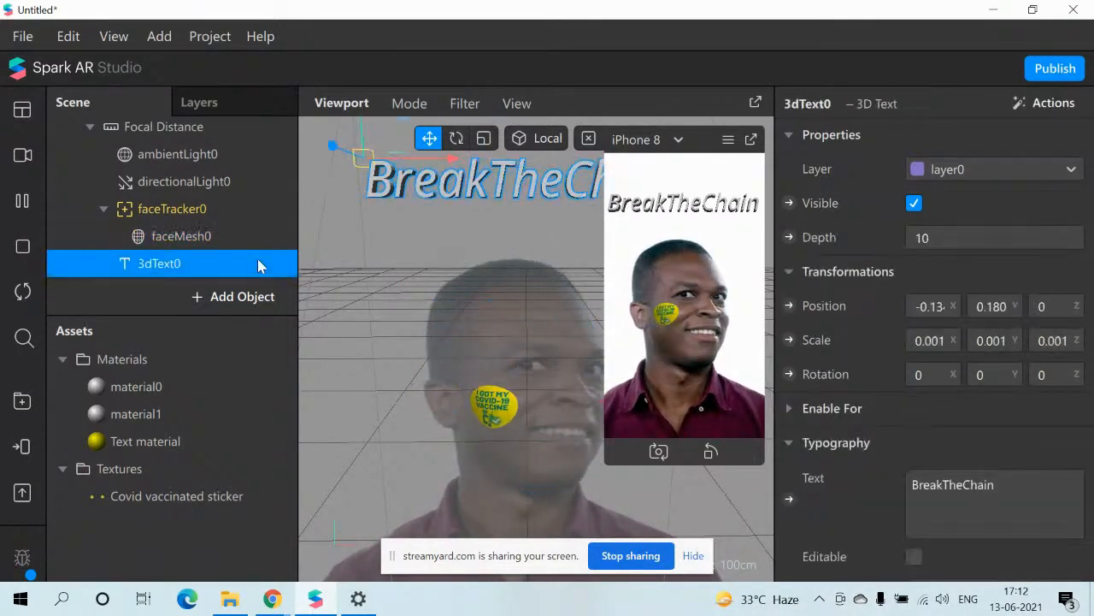
scroll(850, 281, down, 2)
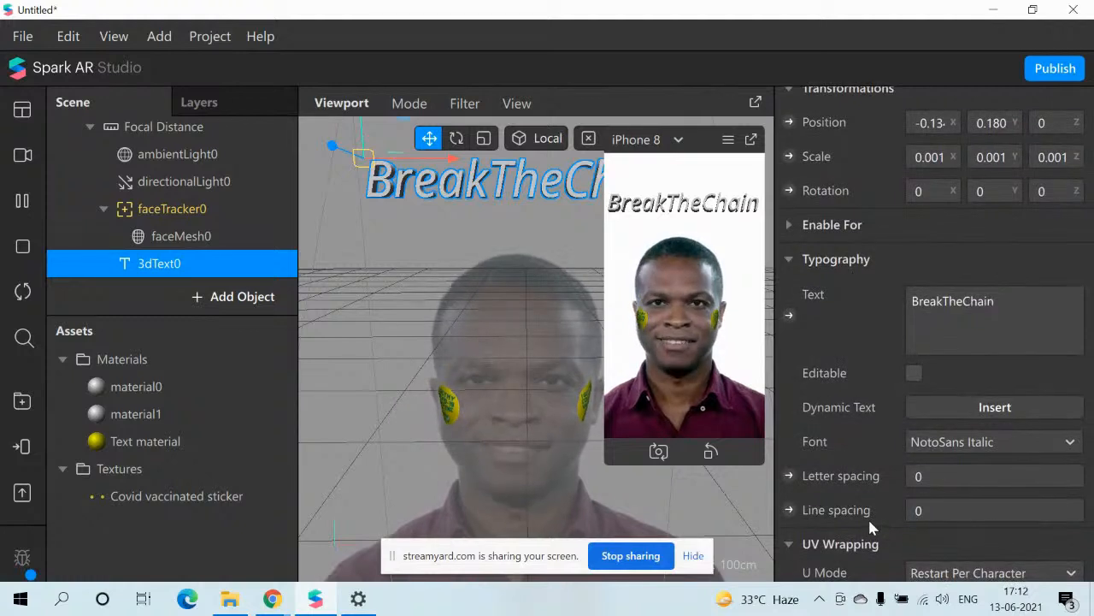
scroll(853, 409, down, 1)
scroll(853, 410, down, 2)
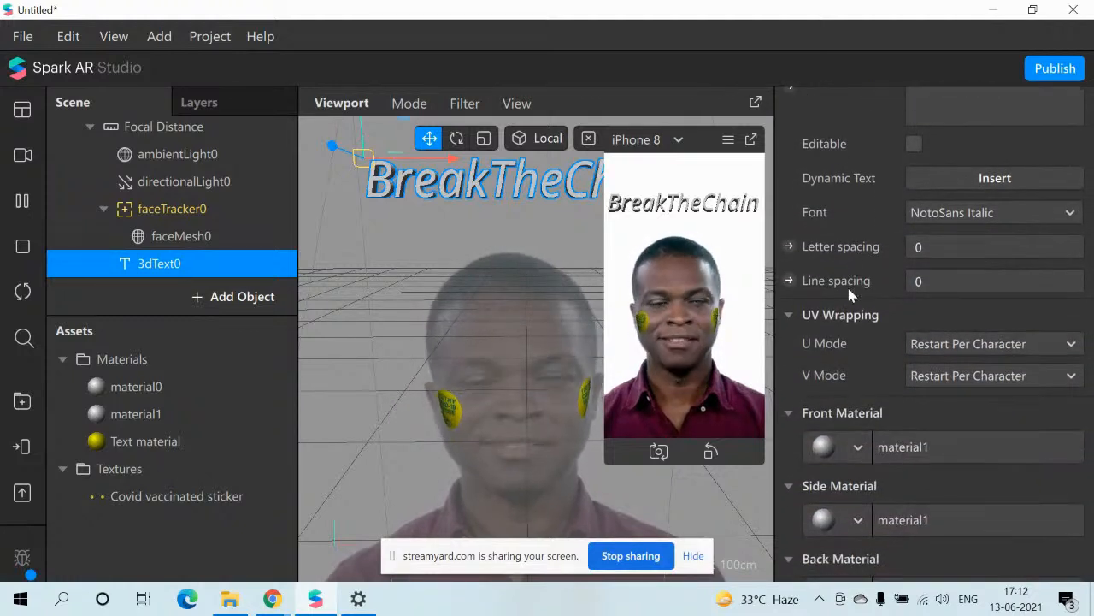
click(855, 446)
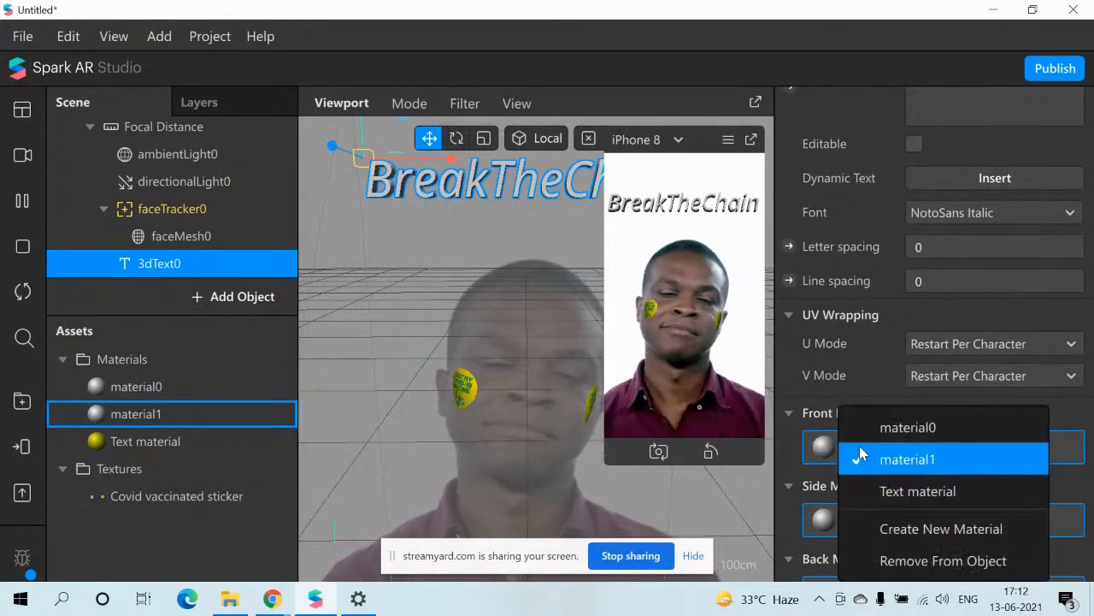
click(910, 493)
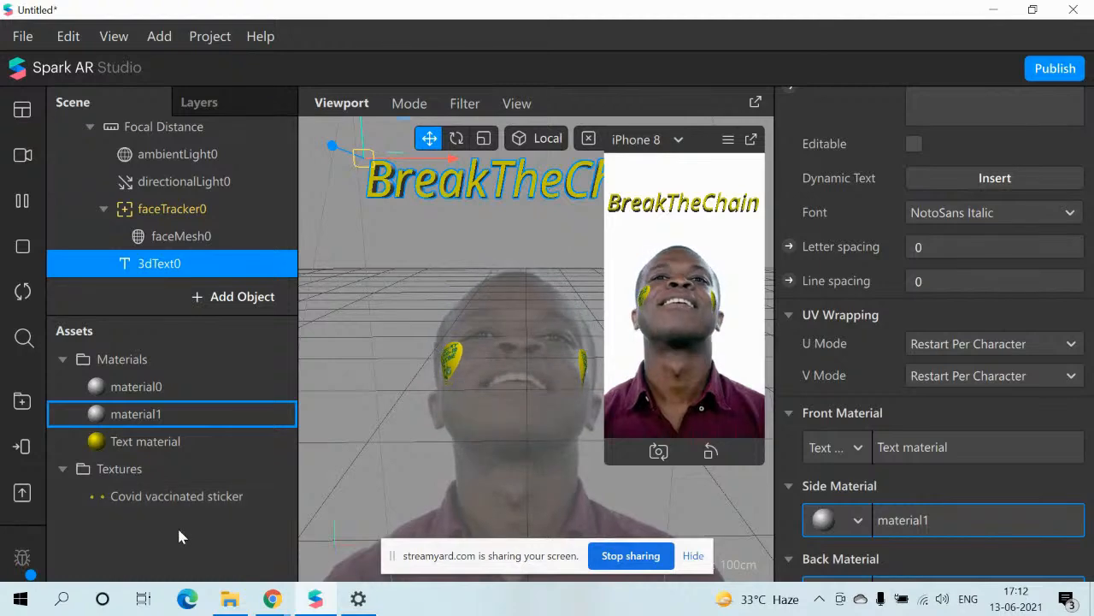
Step: Try dark green, #005500, as the diffuse color of "Text material"
click(176, 443)
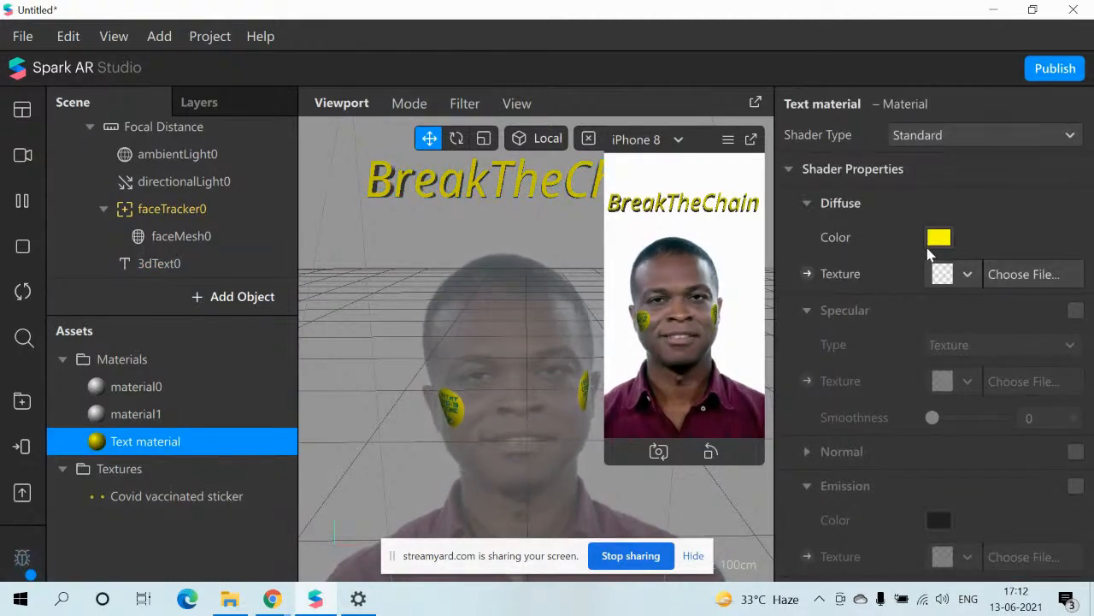
click(938, 239)
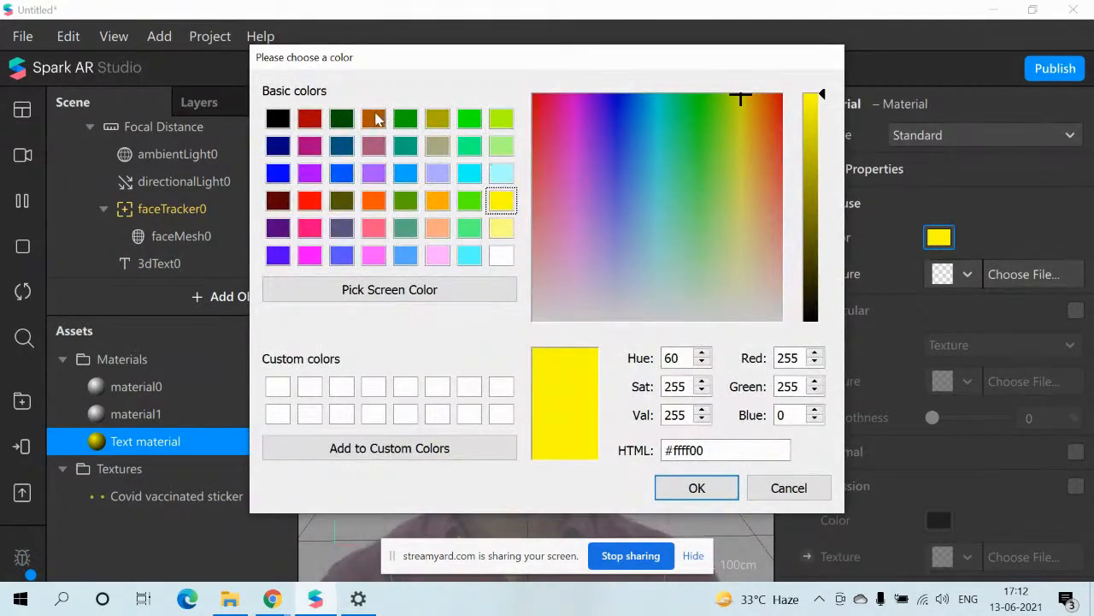
click(341, 121)
click(692, 488)
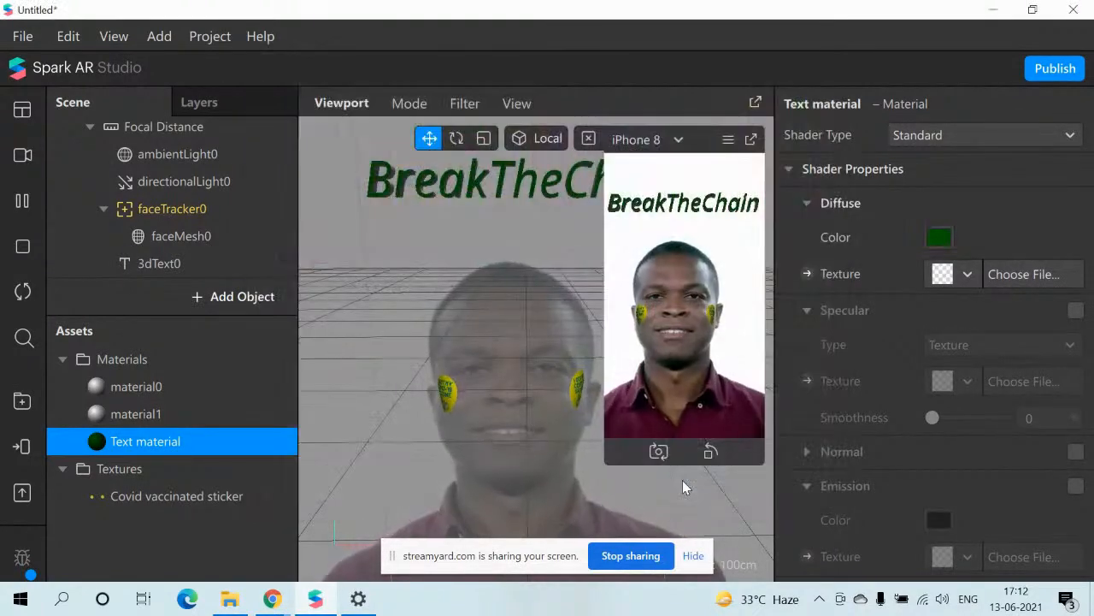
Step: Change the diffuse color of "Text material" to a bright golden yellow
click(938, 241)
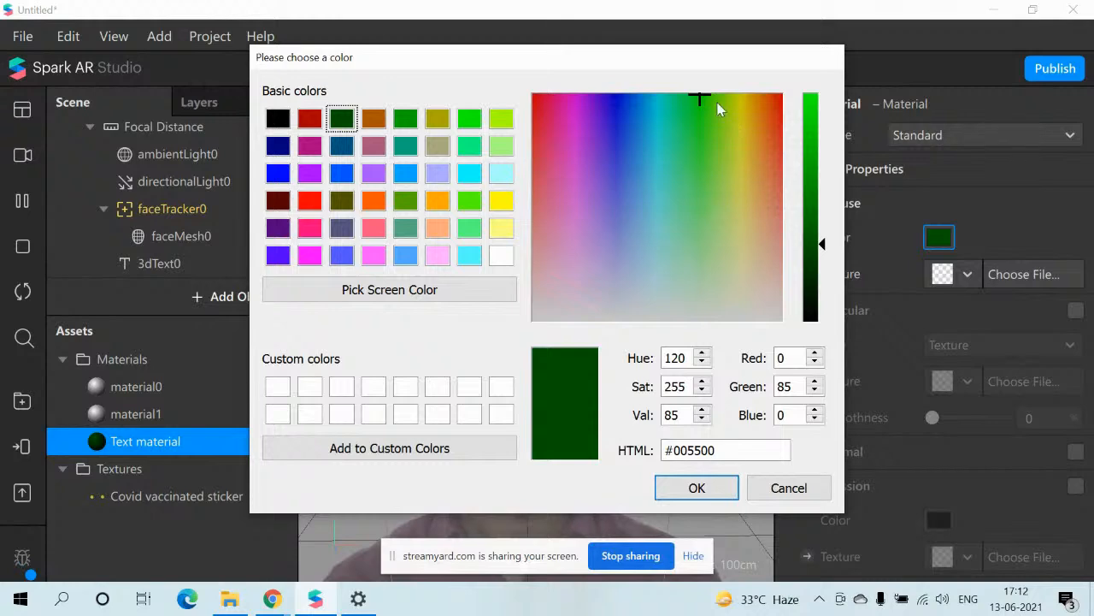
click(740, 110)
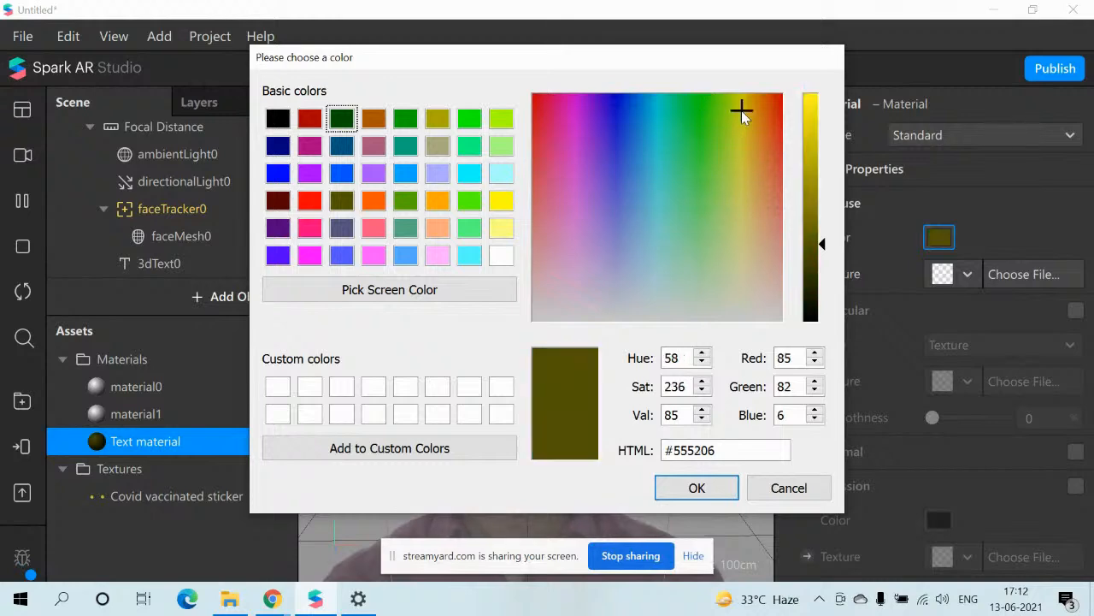
click(692, 489)
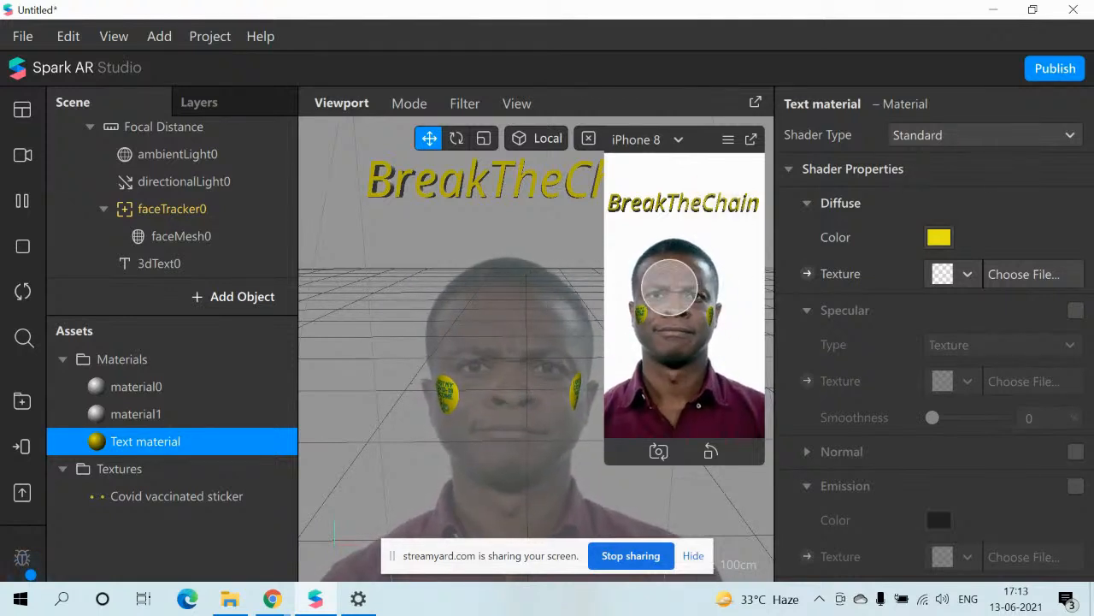
Step: Apply the Blink animation to the 3D text and close the Patch Editor
click(152, 268)
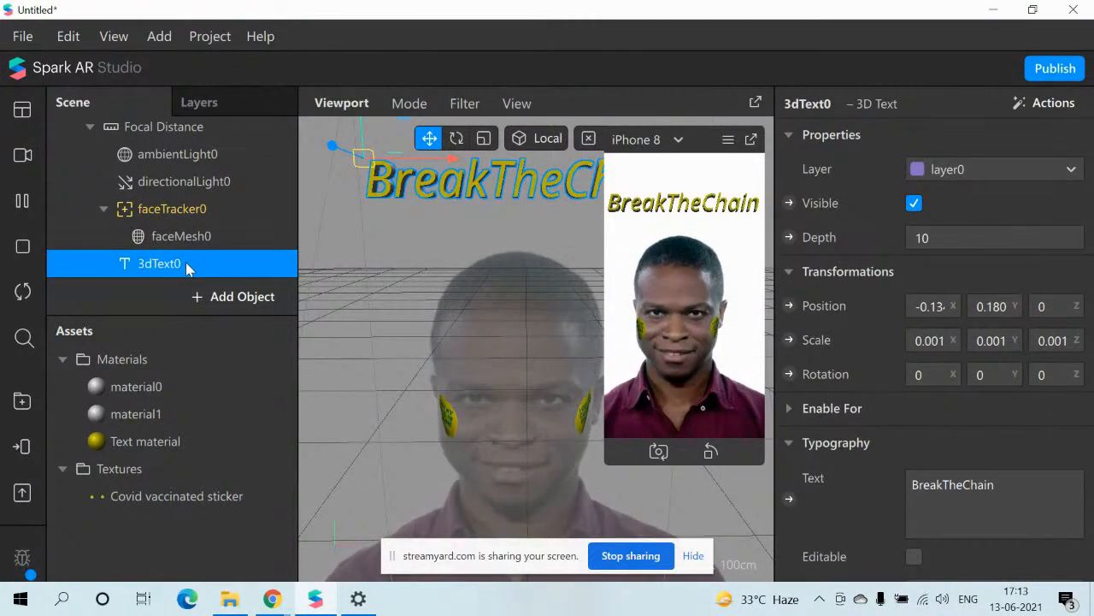
click(1042, 105)
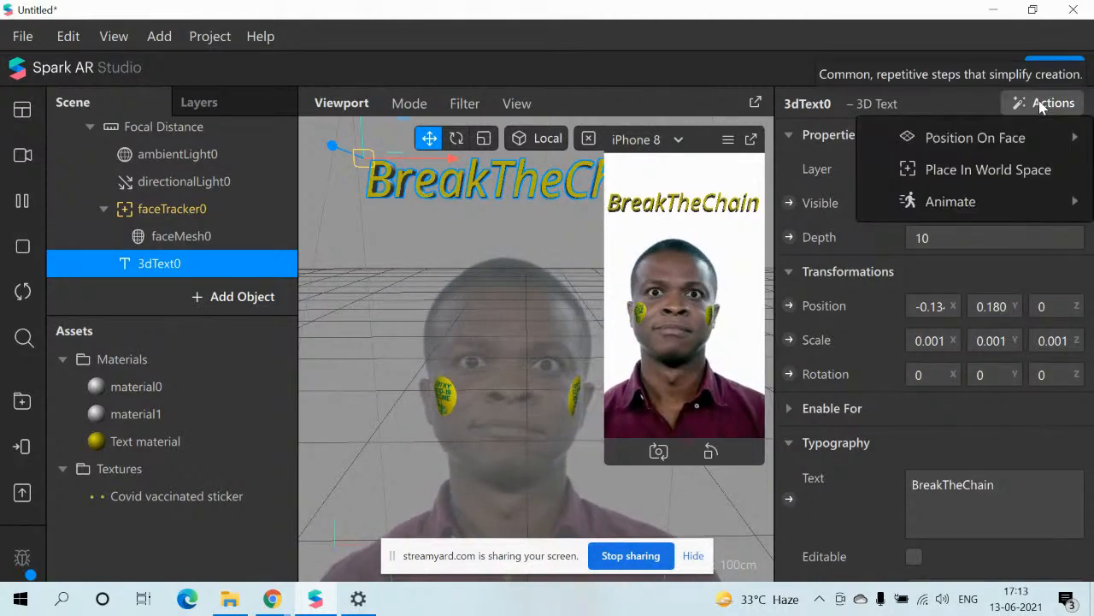
mouse_move(989, 138)
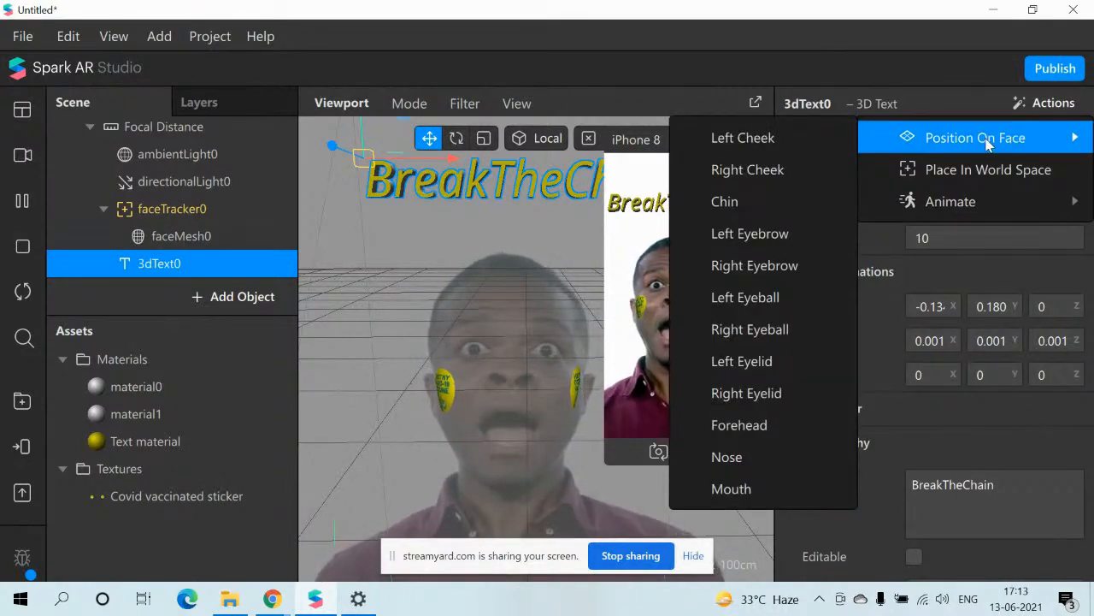
mouse_move(958, 201)
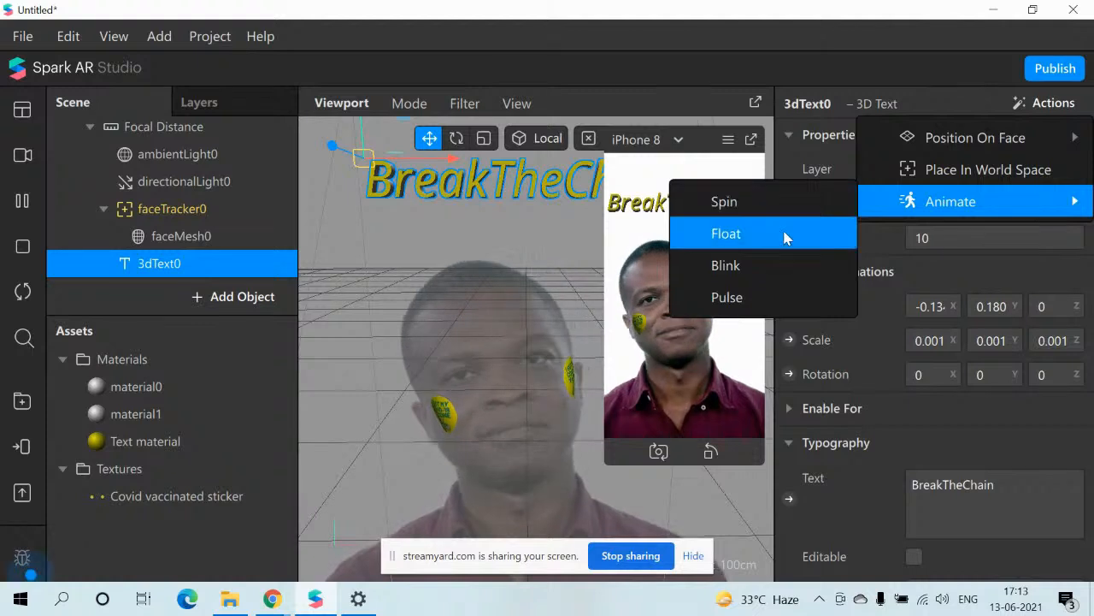
click(773, 259)
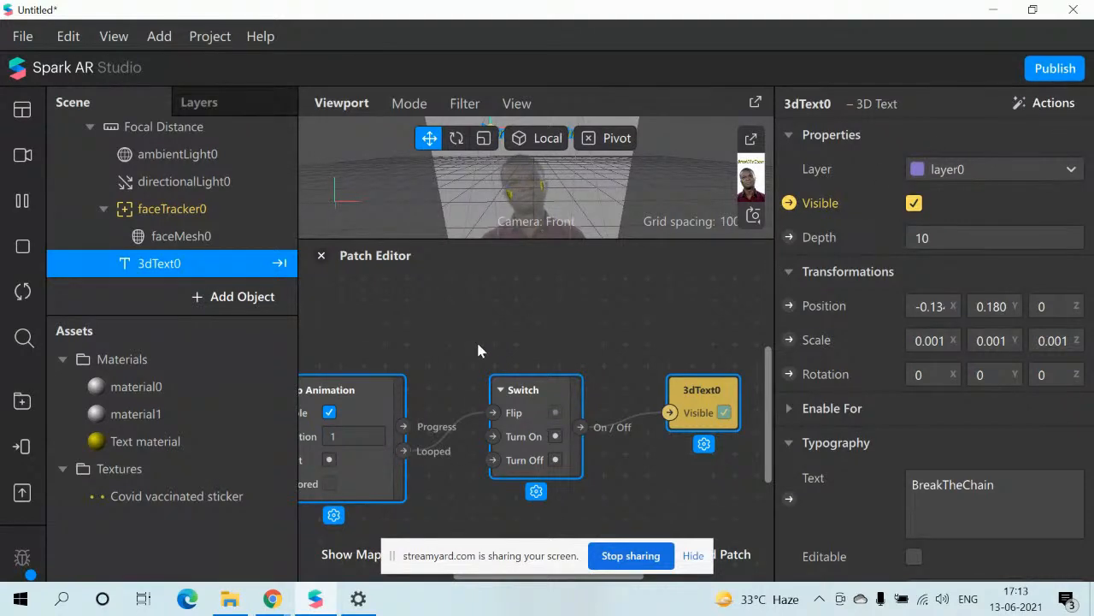
right_click(518, 346)
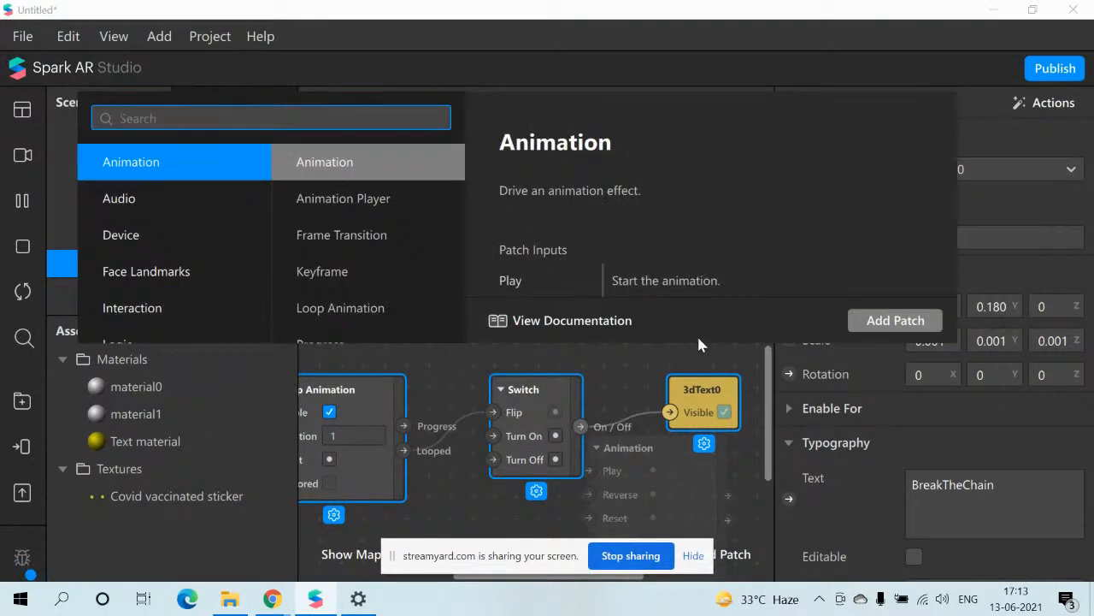
click(830, 474)
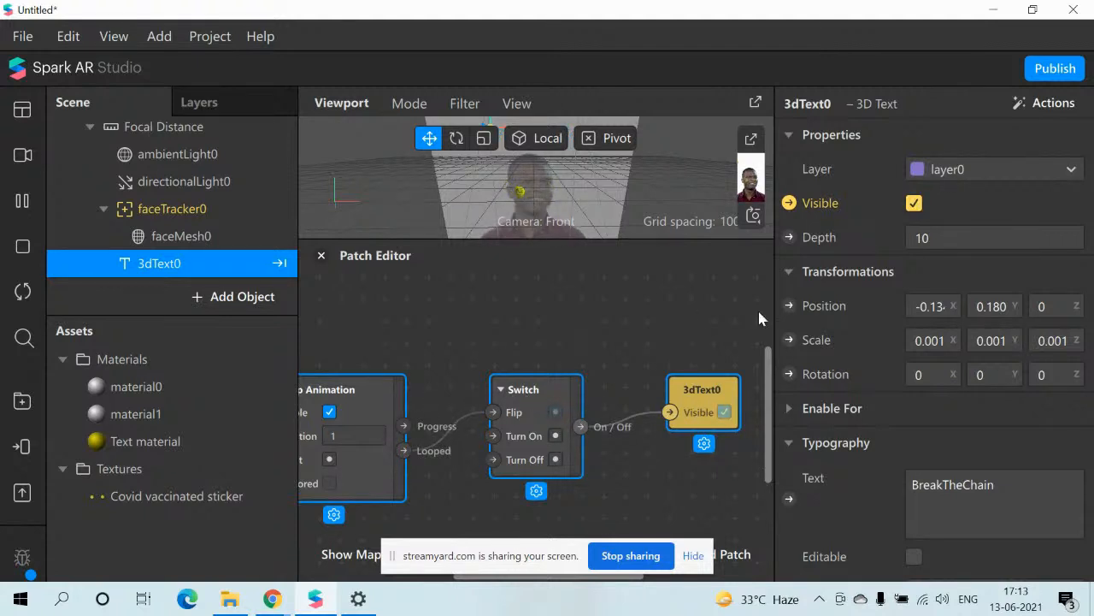
click(321, 254)
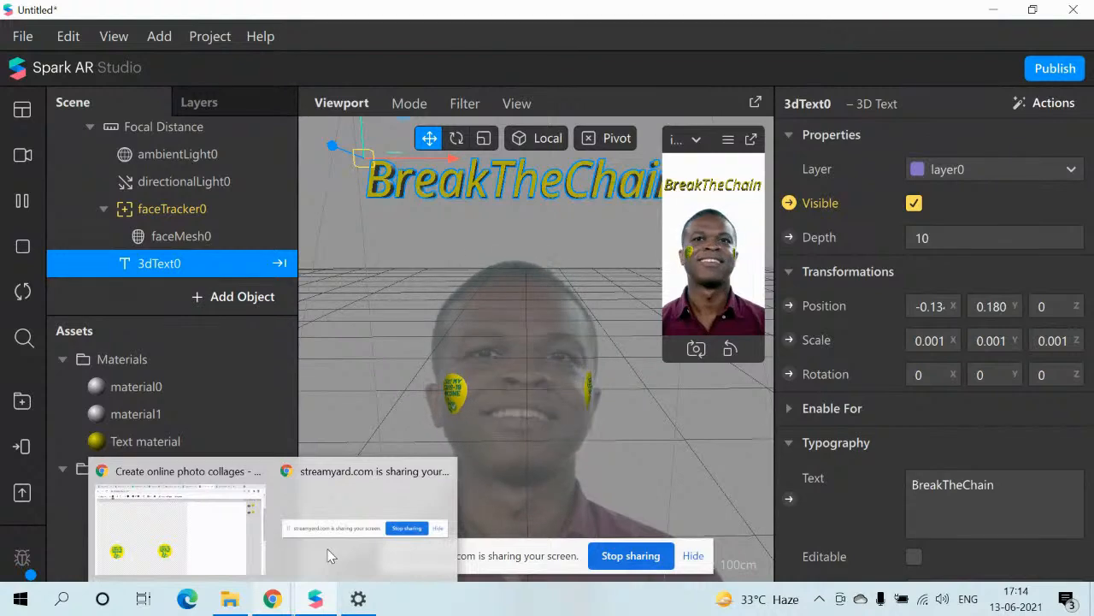
click(331, 556)
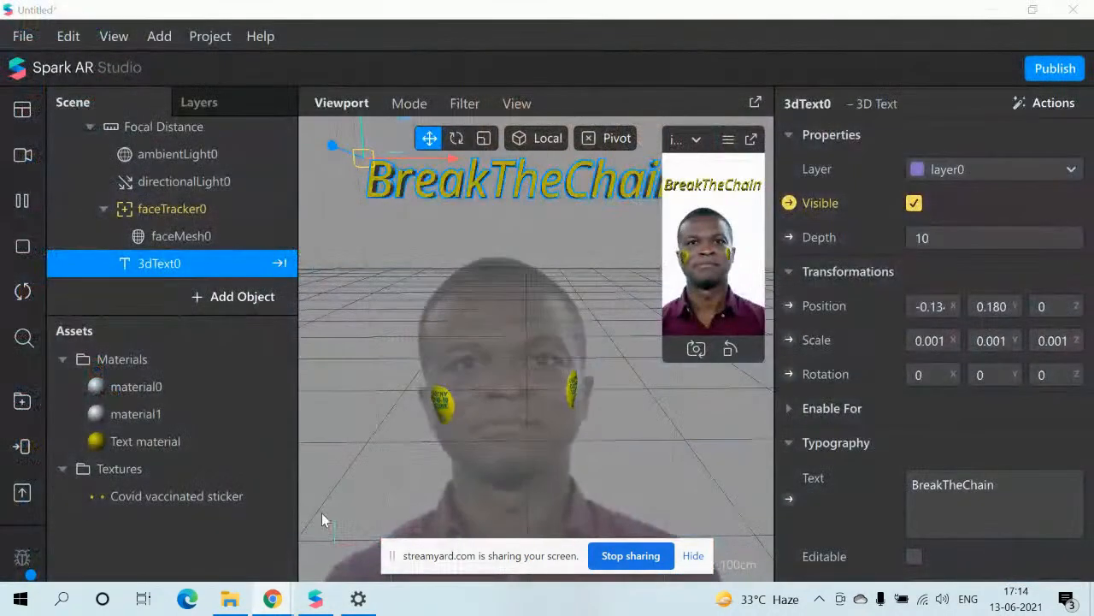
Step: Switch to the StreamYard page in Chrome and read the viewers' comments
mouse_move(272, 598)
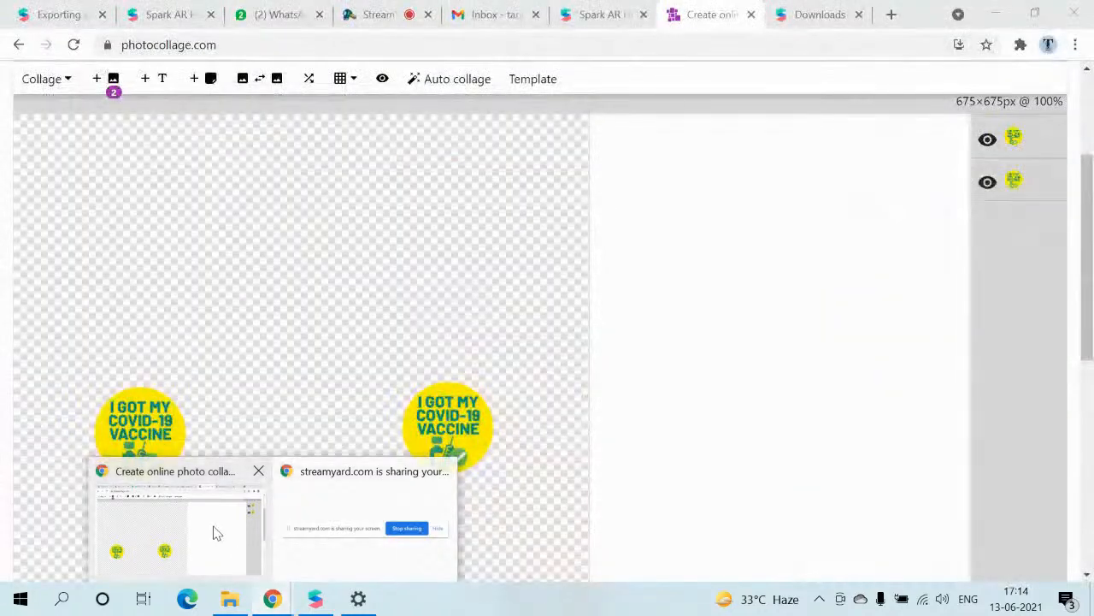
click(215, 531)
click(404, 14)
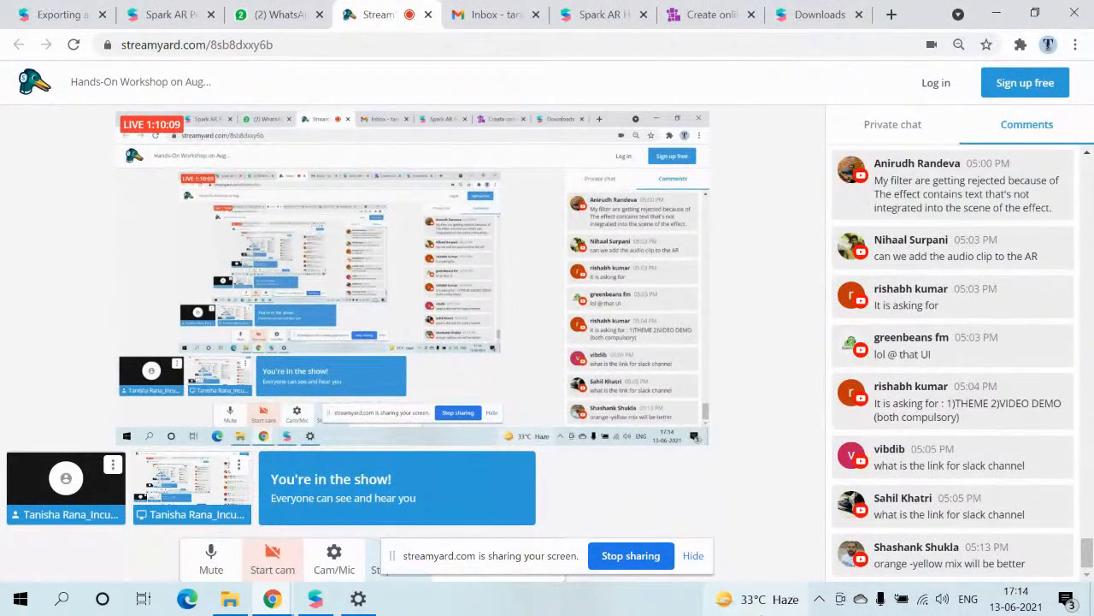
mouse_move(761, 611)
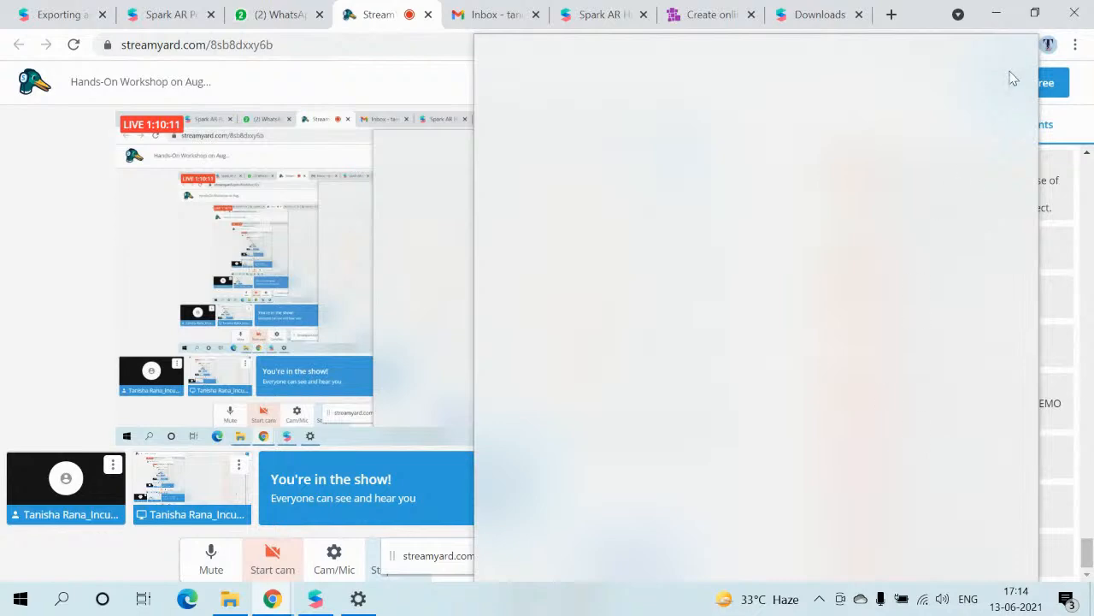
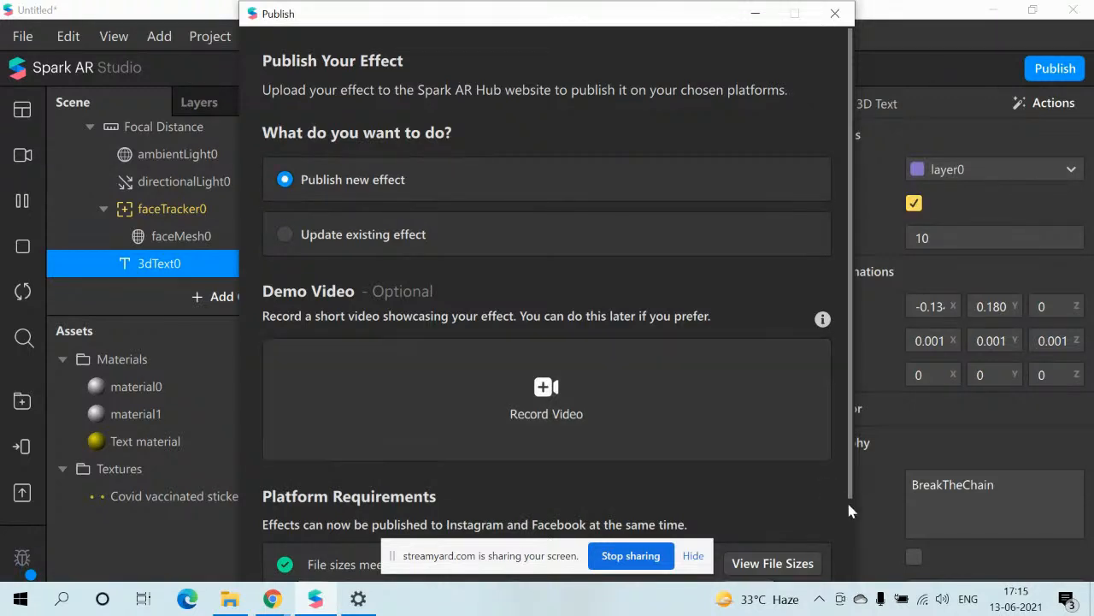
Step: Upload the project to Spark AR Hub as a new effect and name it "Covid effect"
scroll(848, 501, down, 2)
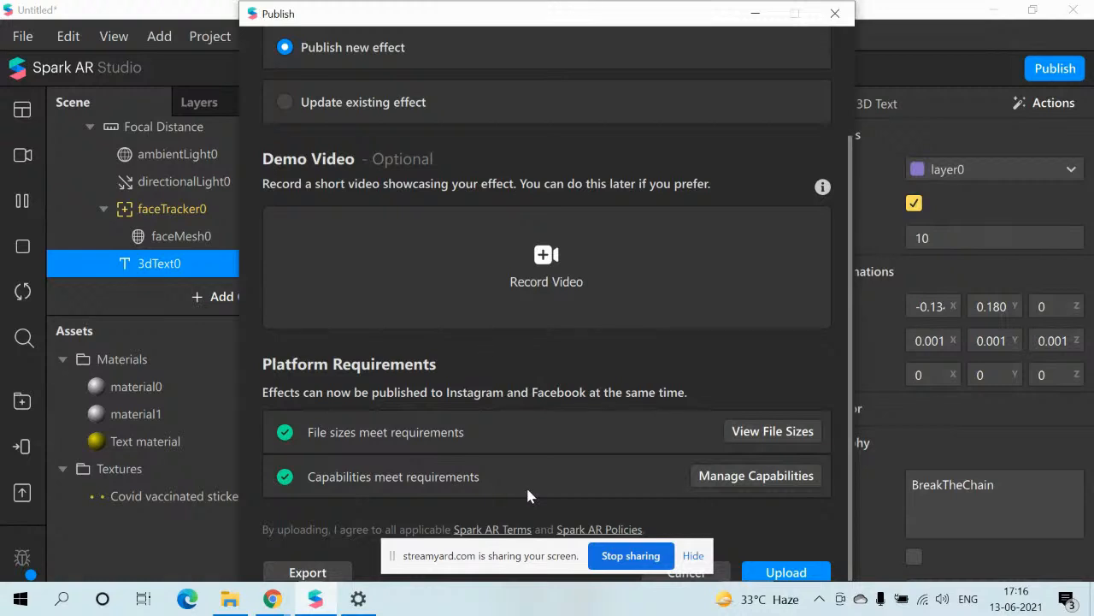
click(788, 572)
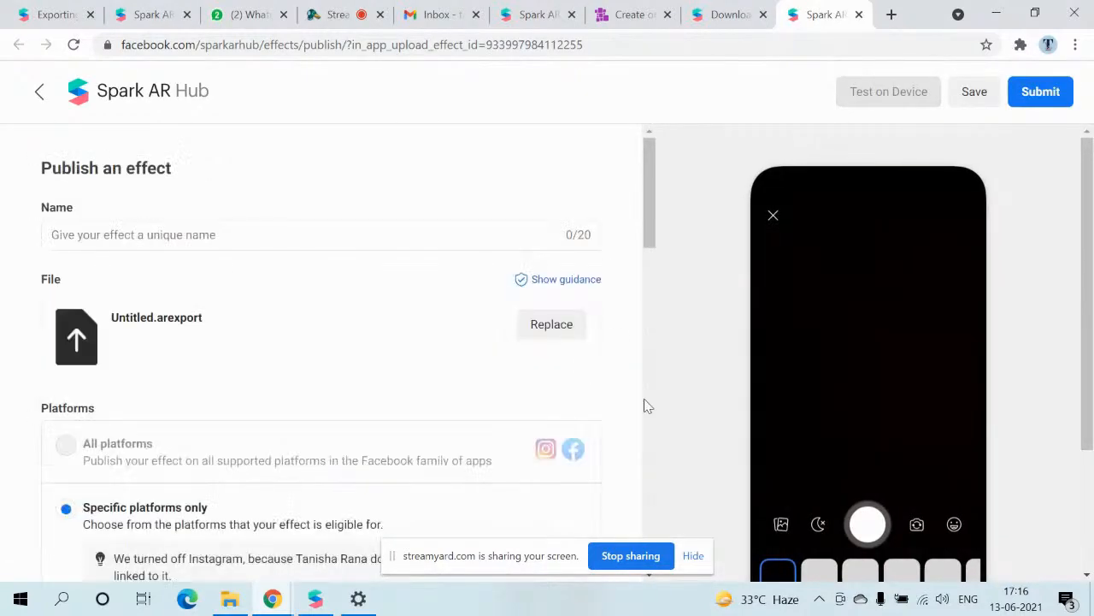
click(526, 235)
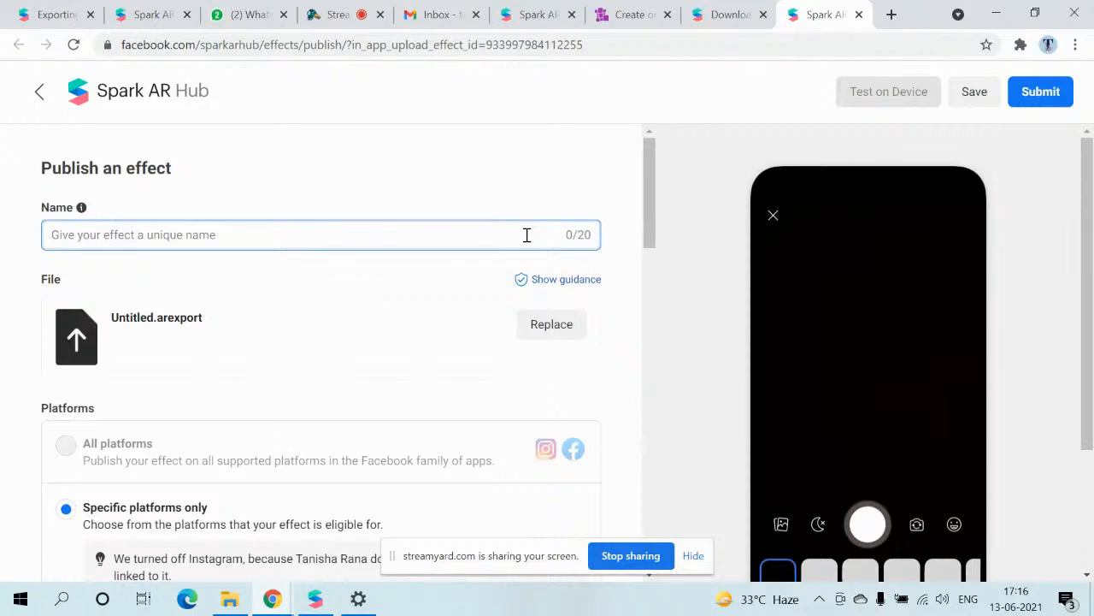
text(C)
key(BackSpace)
text(V)
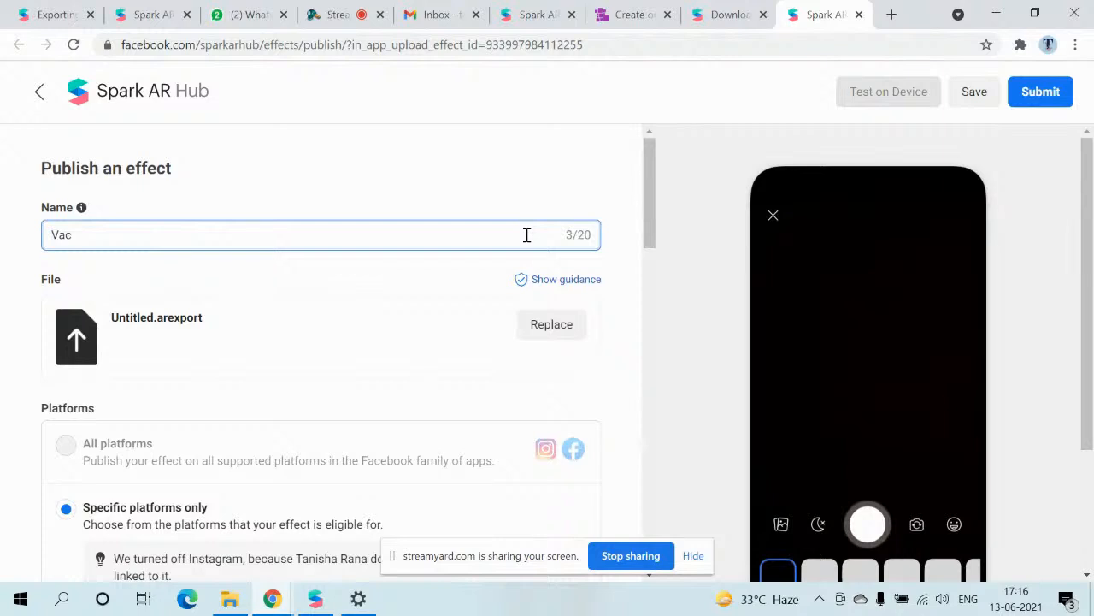
key(BackSpace)
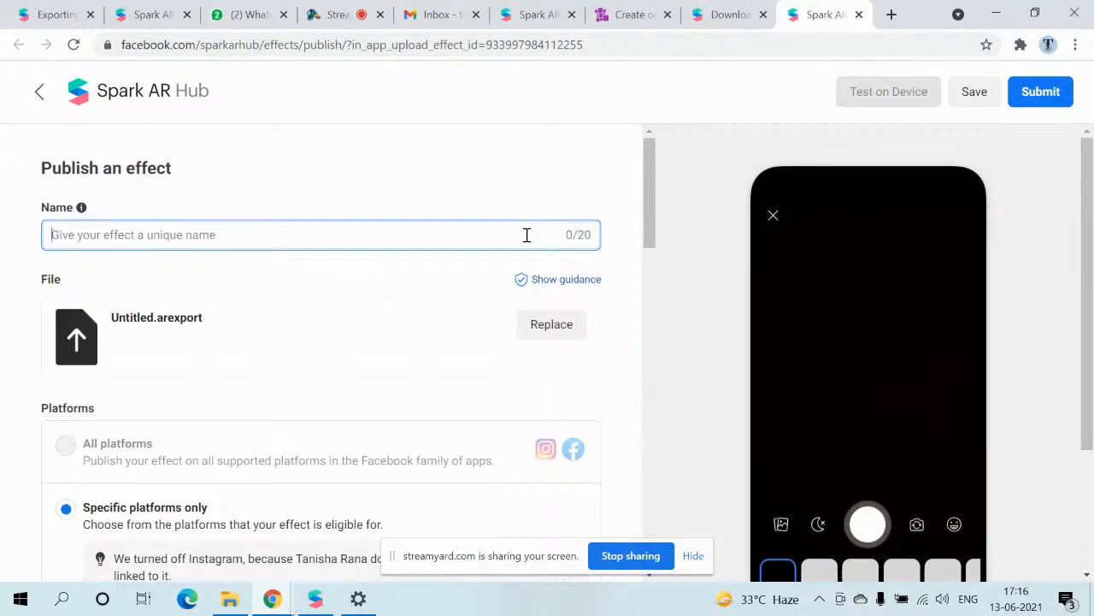
text(Covid effect)
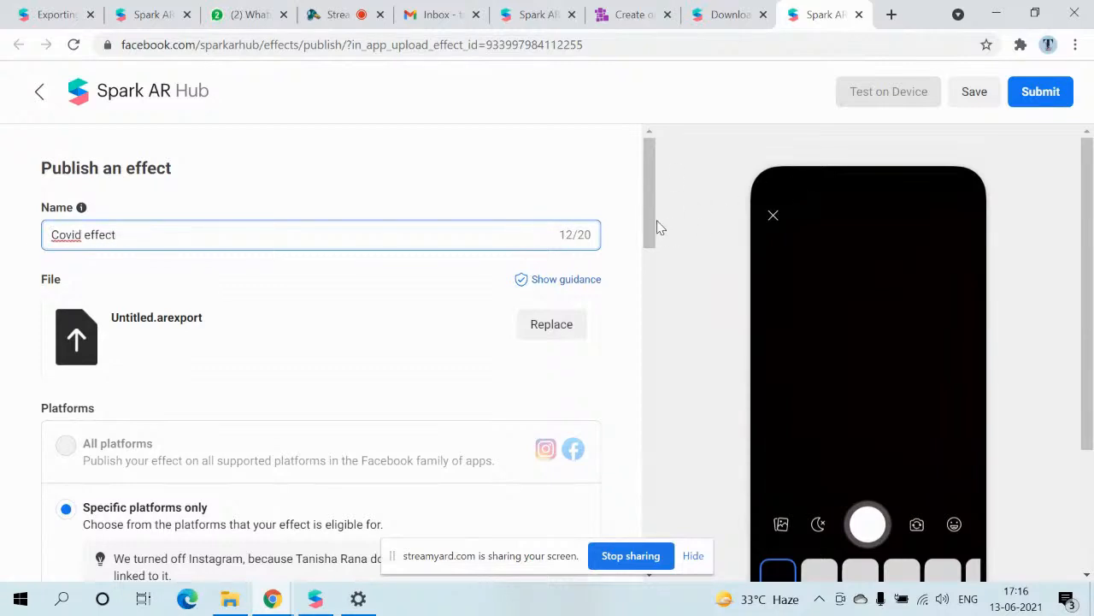
Step: Set the effect's audience to "Link only" in the publishing form
drag(653, 220, 656, 277)
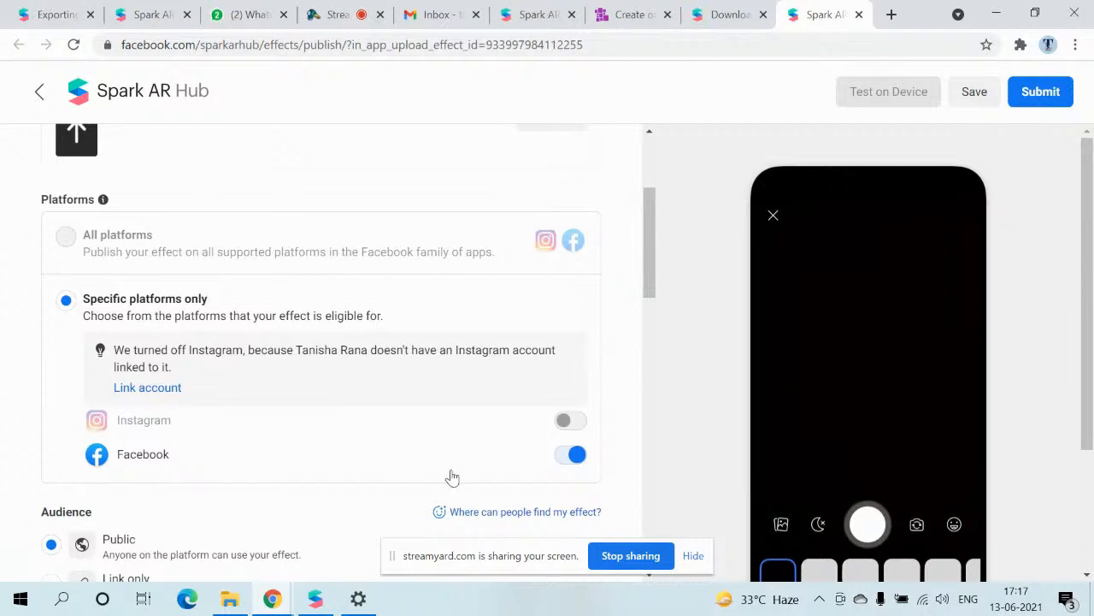
mouse_move(655, 273)
mouse_down()
mouse_move(655, 302)
mouse_move(651, 291)
mouse_up()
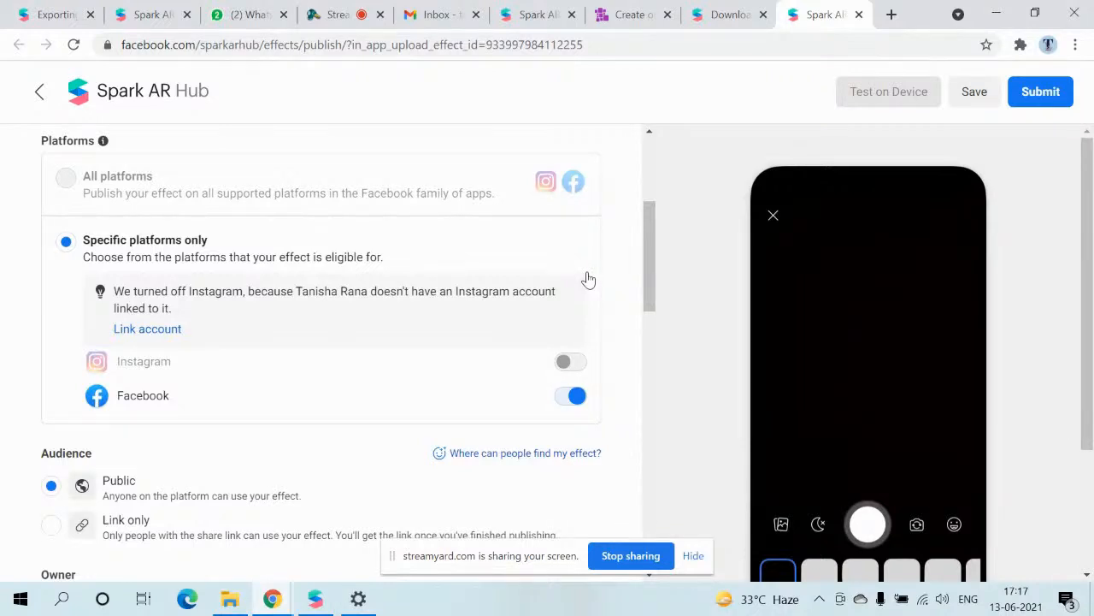
drag(655, 300, 649, 366)
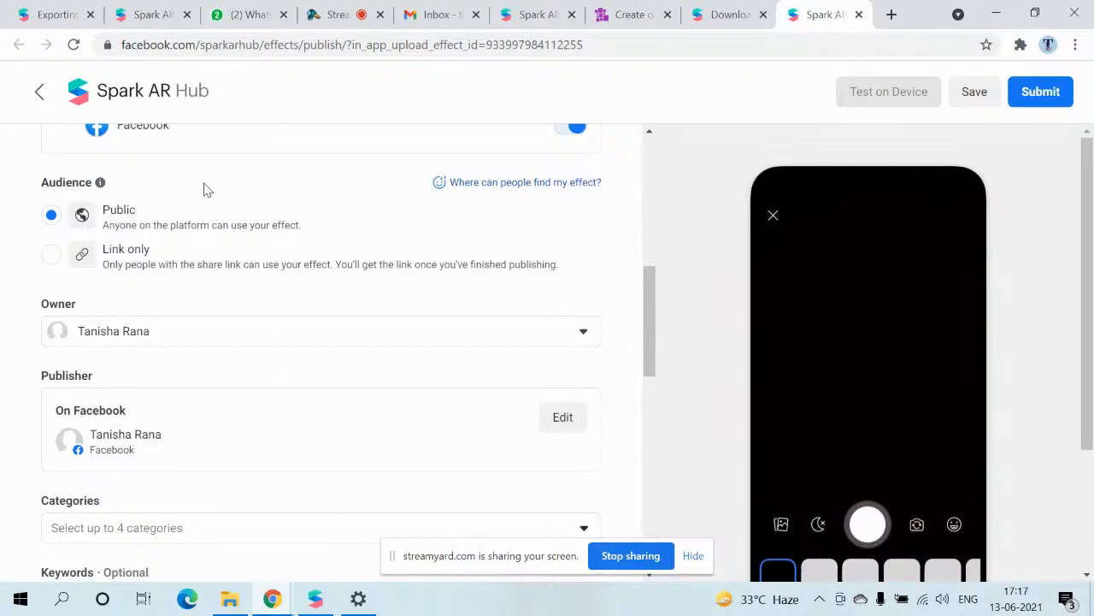
click(50, 254)
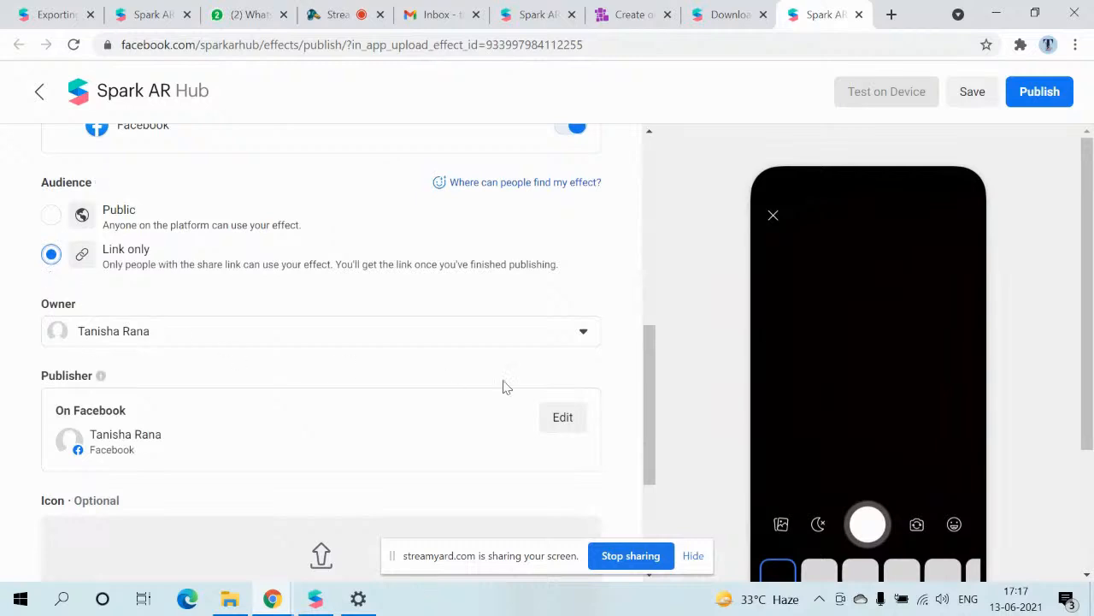
Step: Review the remaining publishing details, publish the effect without an icon, and open the list of your effects
mouse_move(656, 400)
mouse_down()
mouse_move(650, 454)
mouse_move(645, 418)
mouse_up()
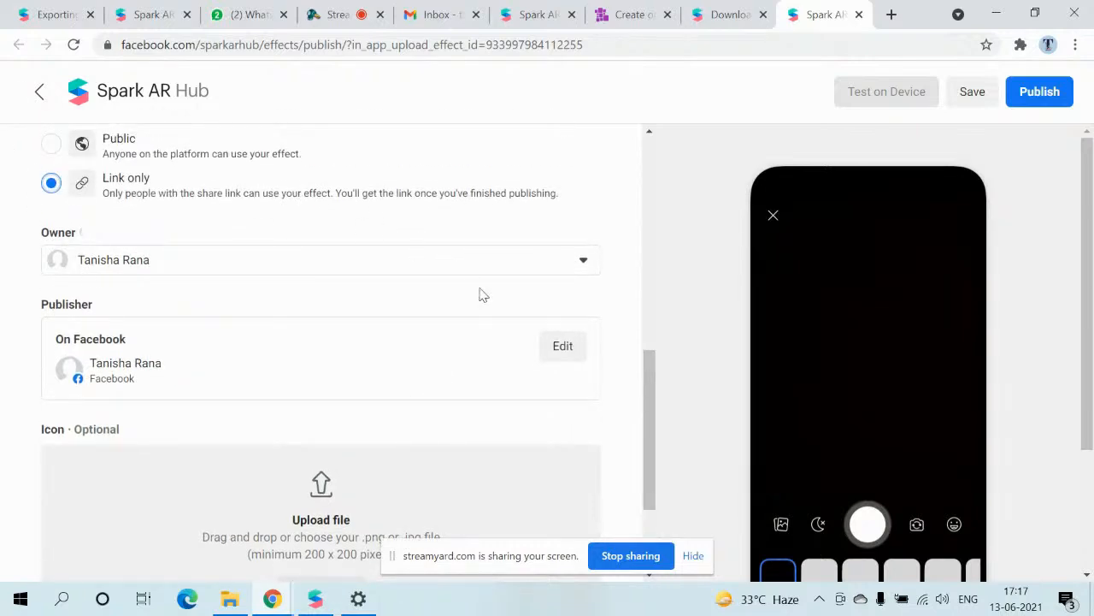
drag(646, 421, 643, 476)
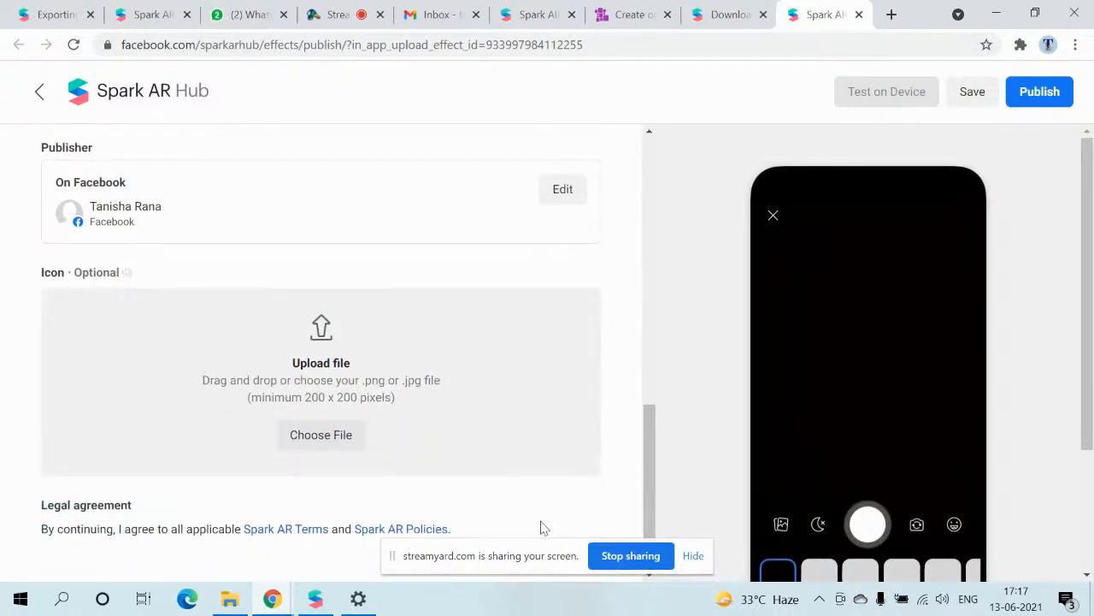
click(647, 305)
drag(646, 301, 644, 196)
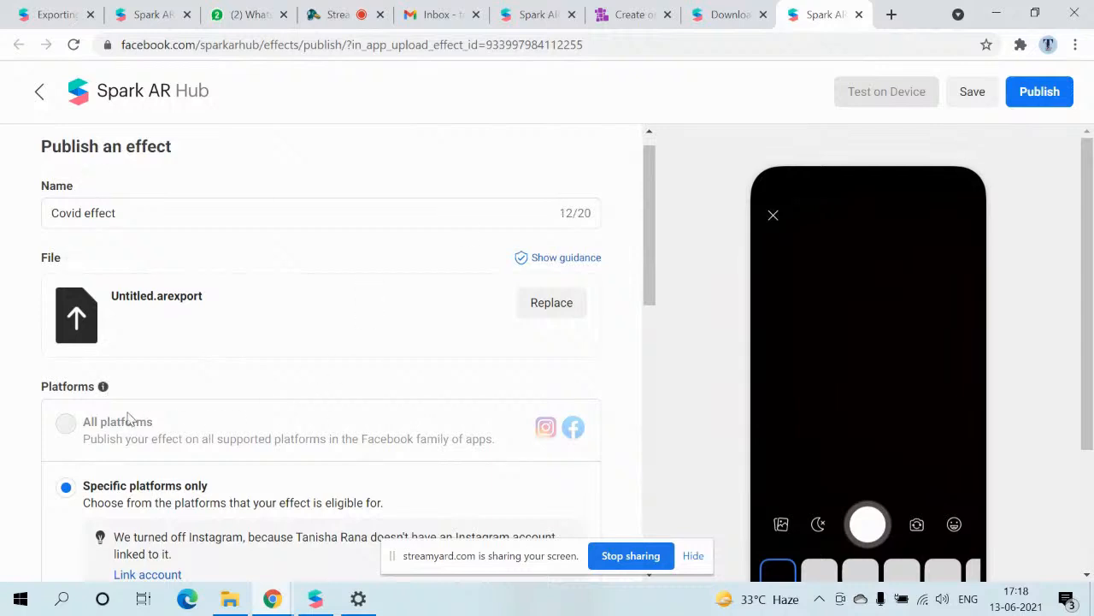
drag(655, 304, 638, 285)
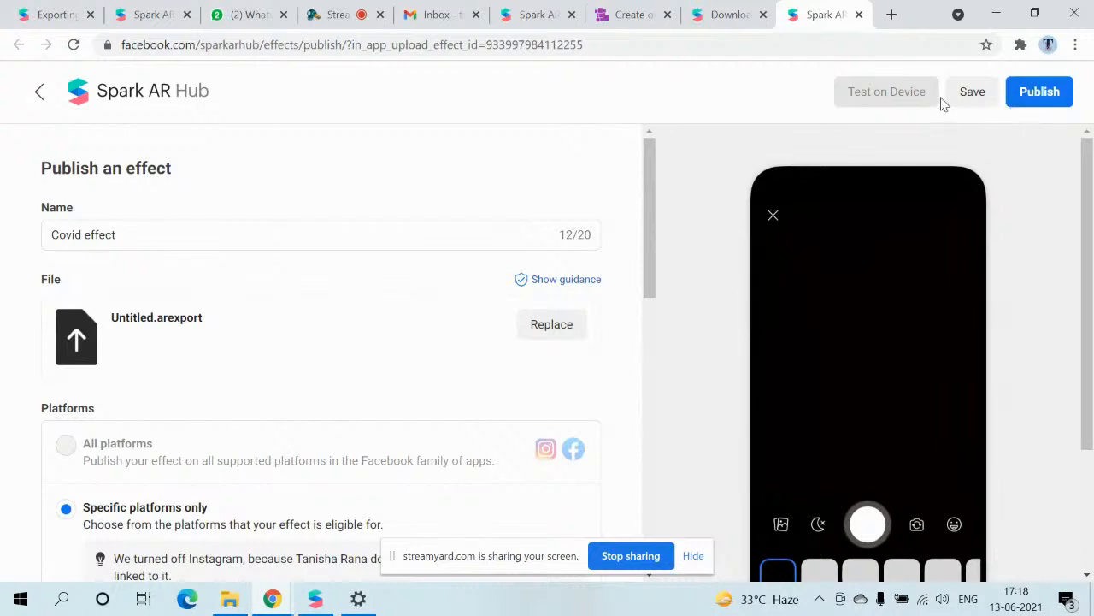
click(1025, 102)
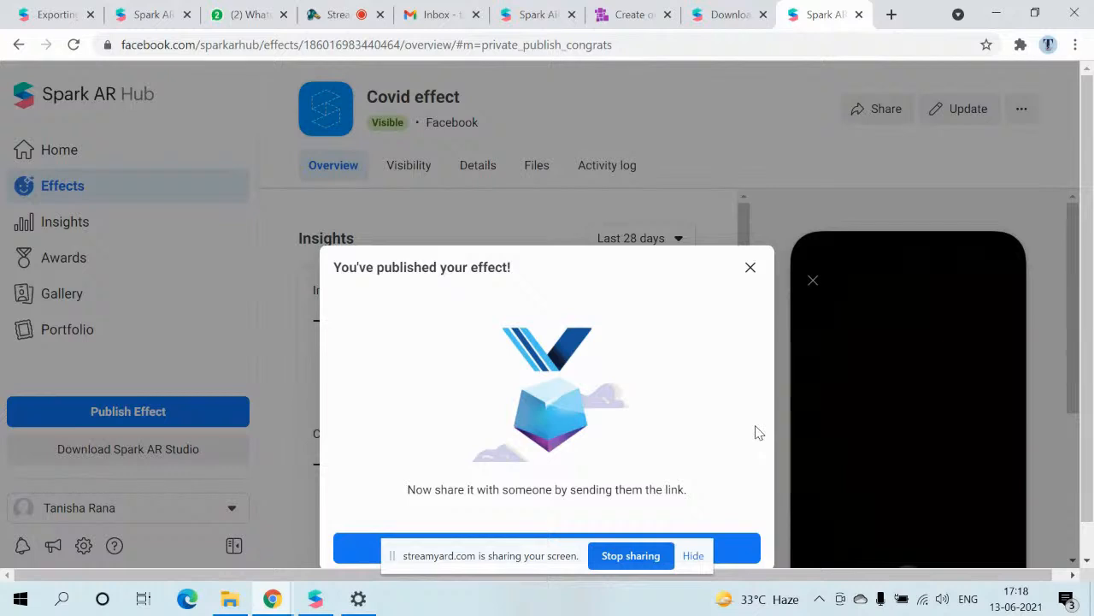
click(747, 269)
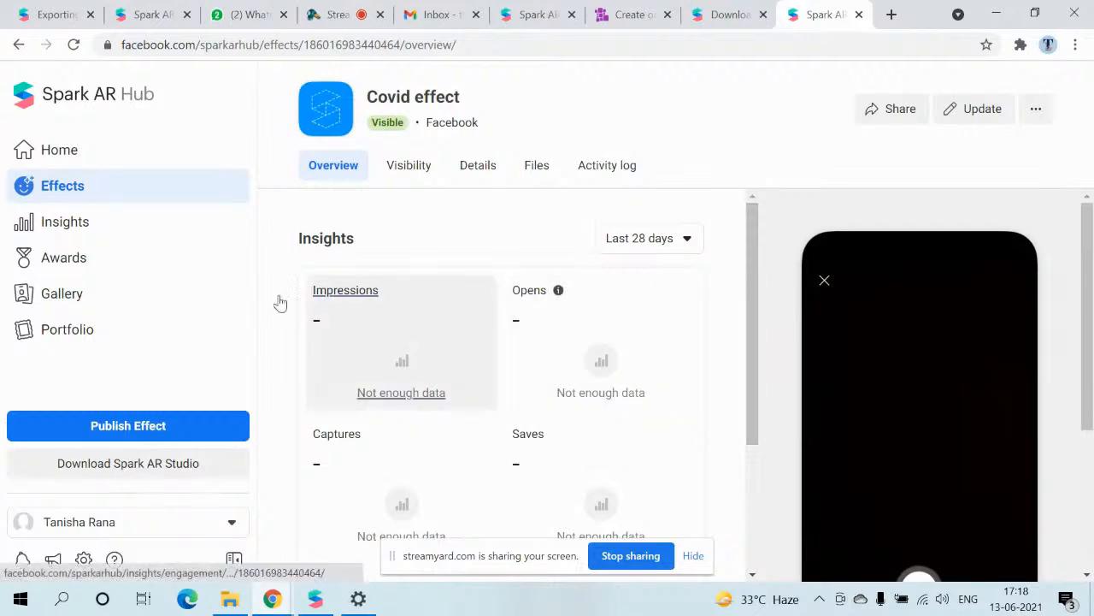
click(65, 195)
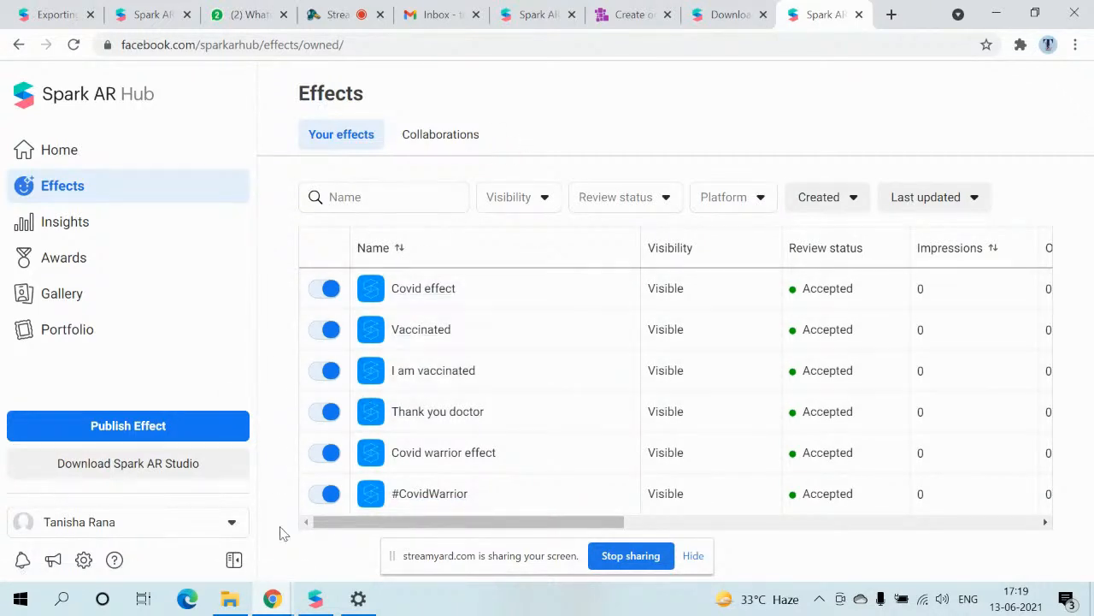
Step: Return to the StreamYard broadcast, turn on the camera and stop sharing the screen
click(357, 8)
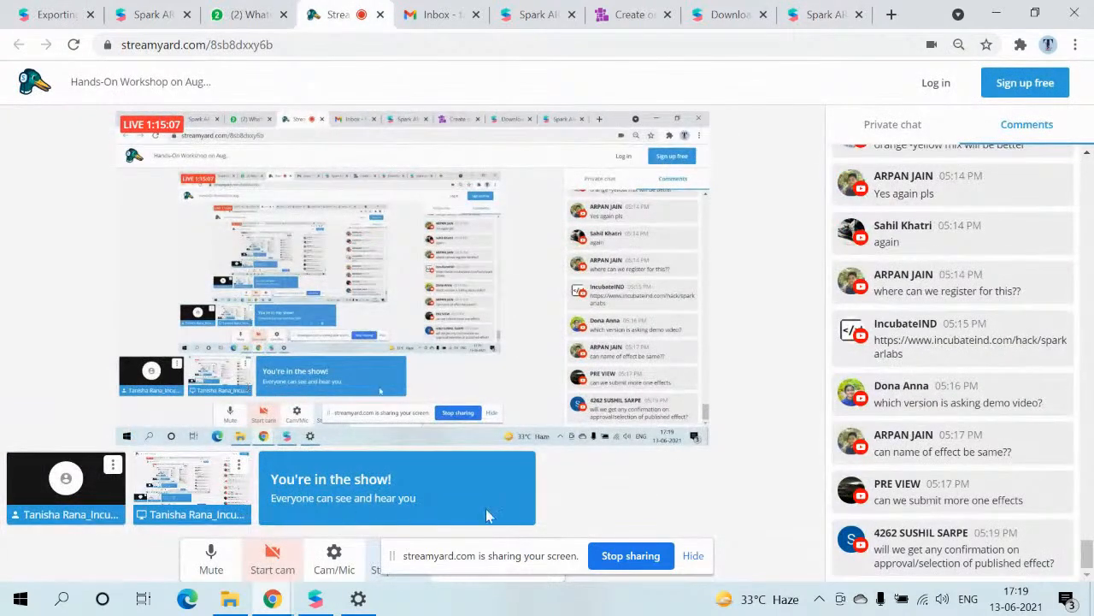
click(272, 560)
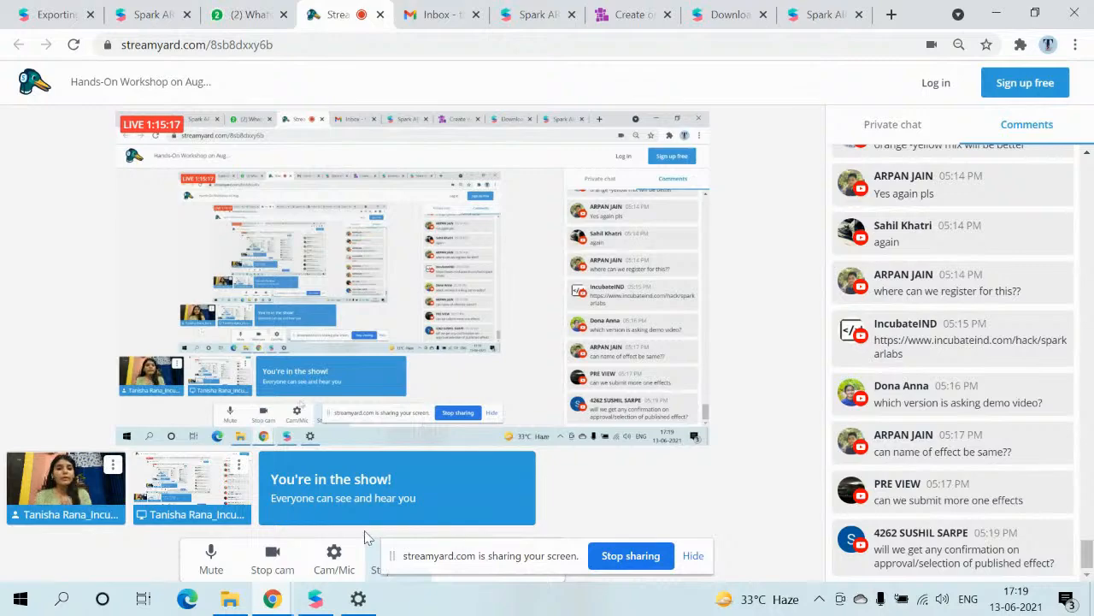
click(630, 556)
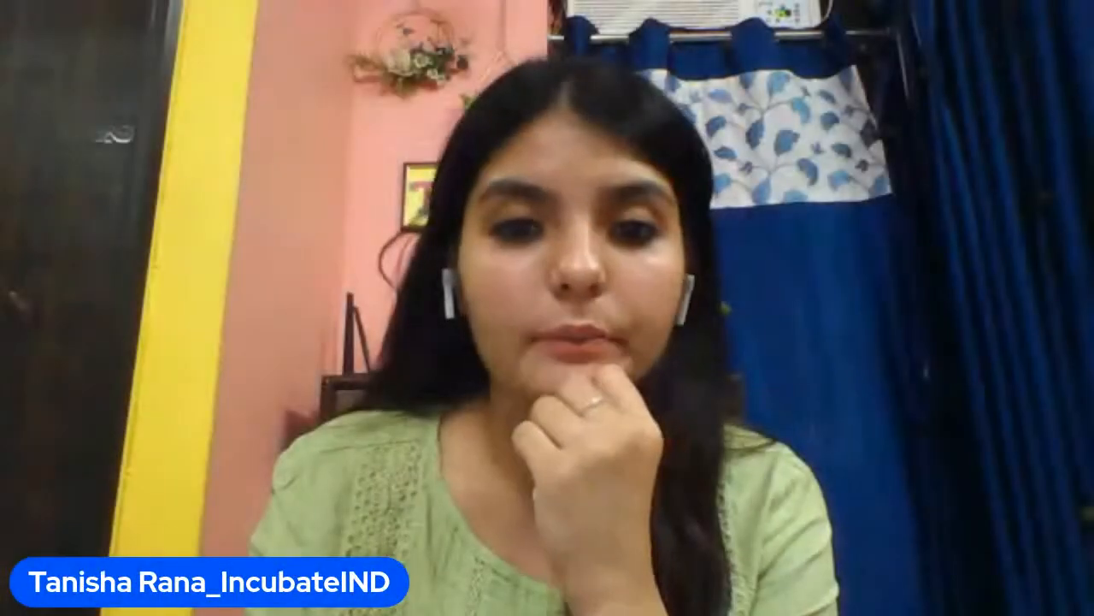